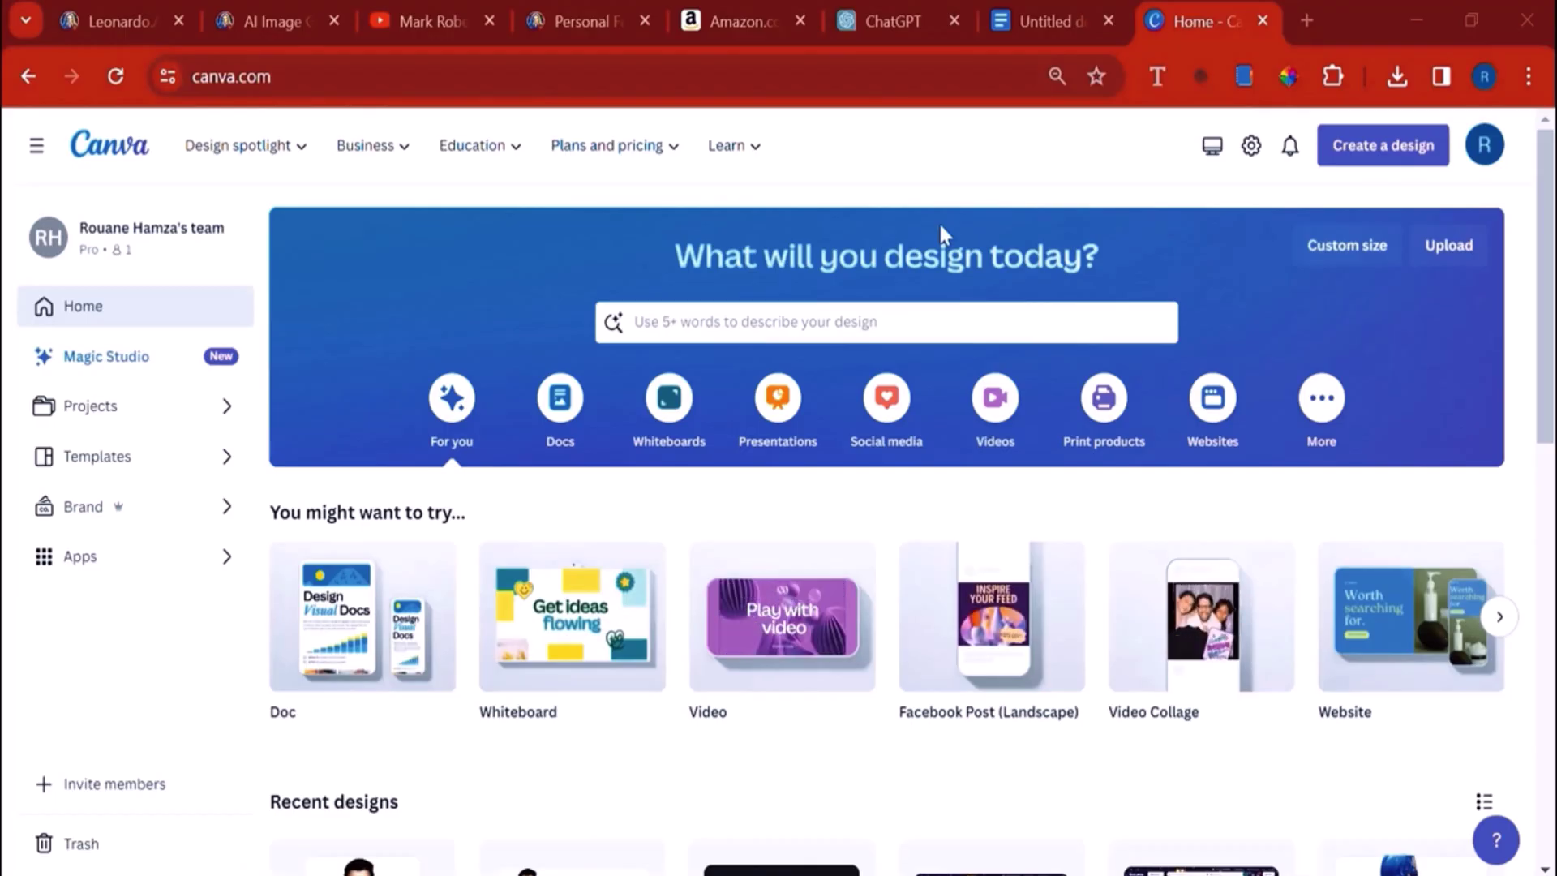
Step: Switch to the Amazon coloring book results, open the Anxiety Relief coloring book listing and look through its page and preview images
left_click(1366, 165)
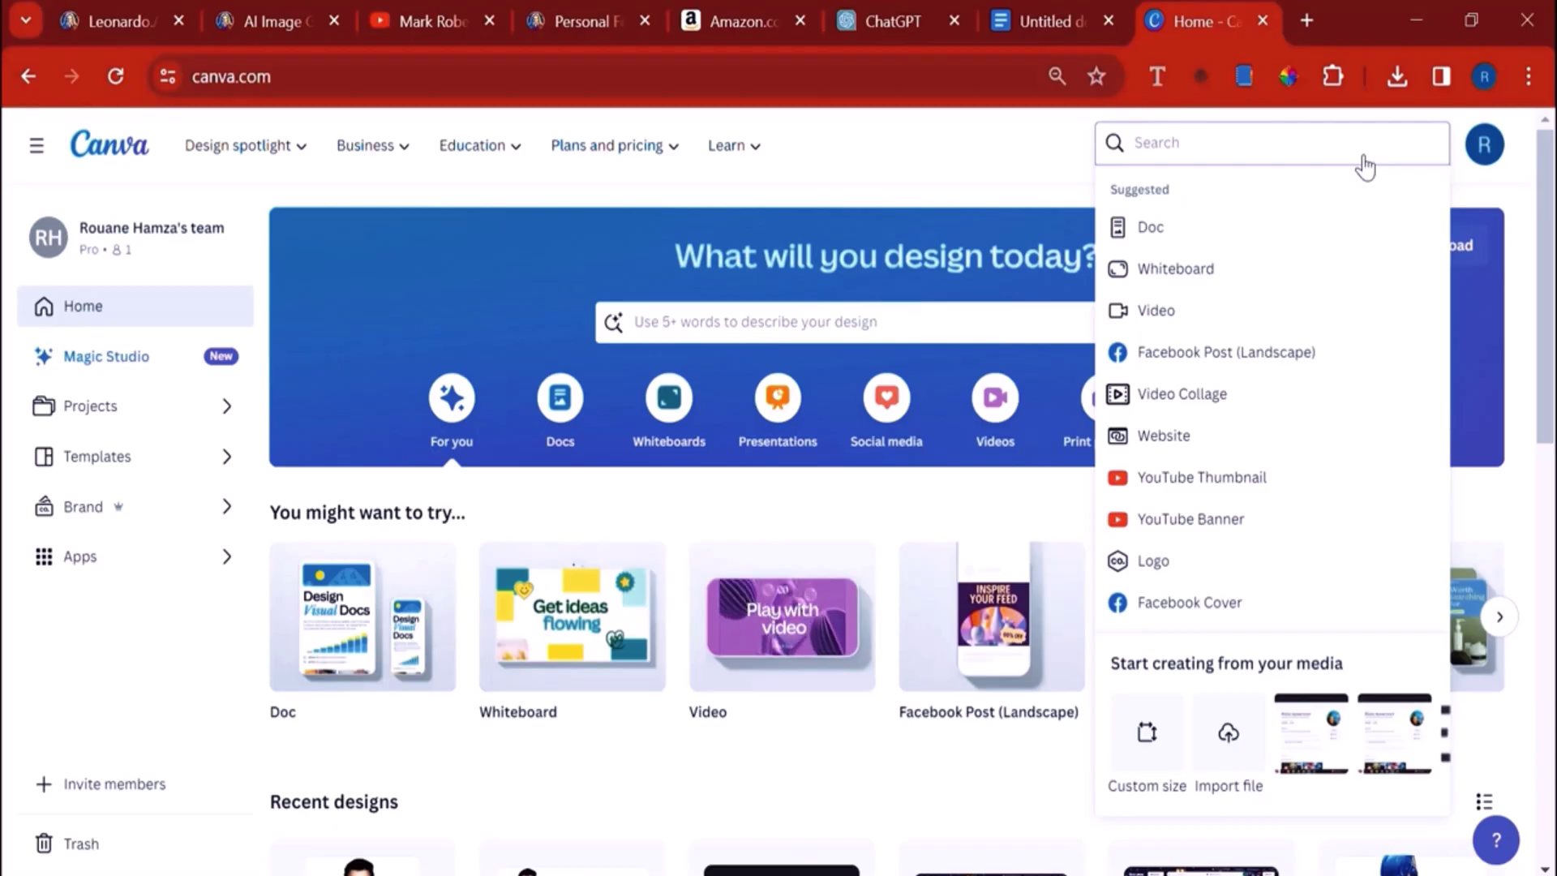
left_click(732, 23)
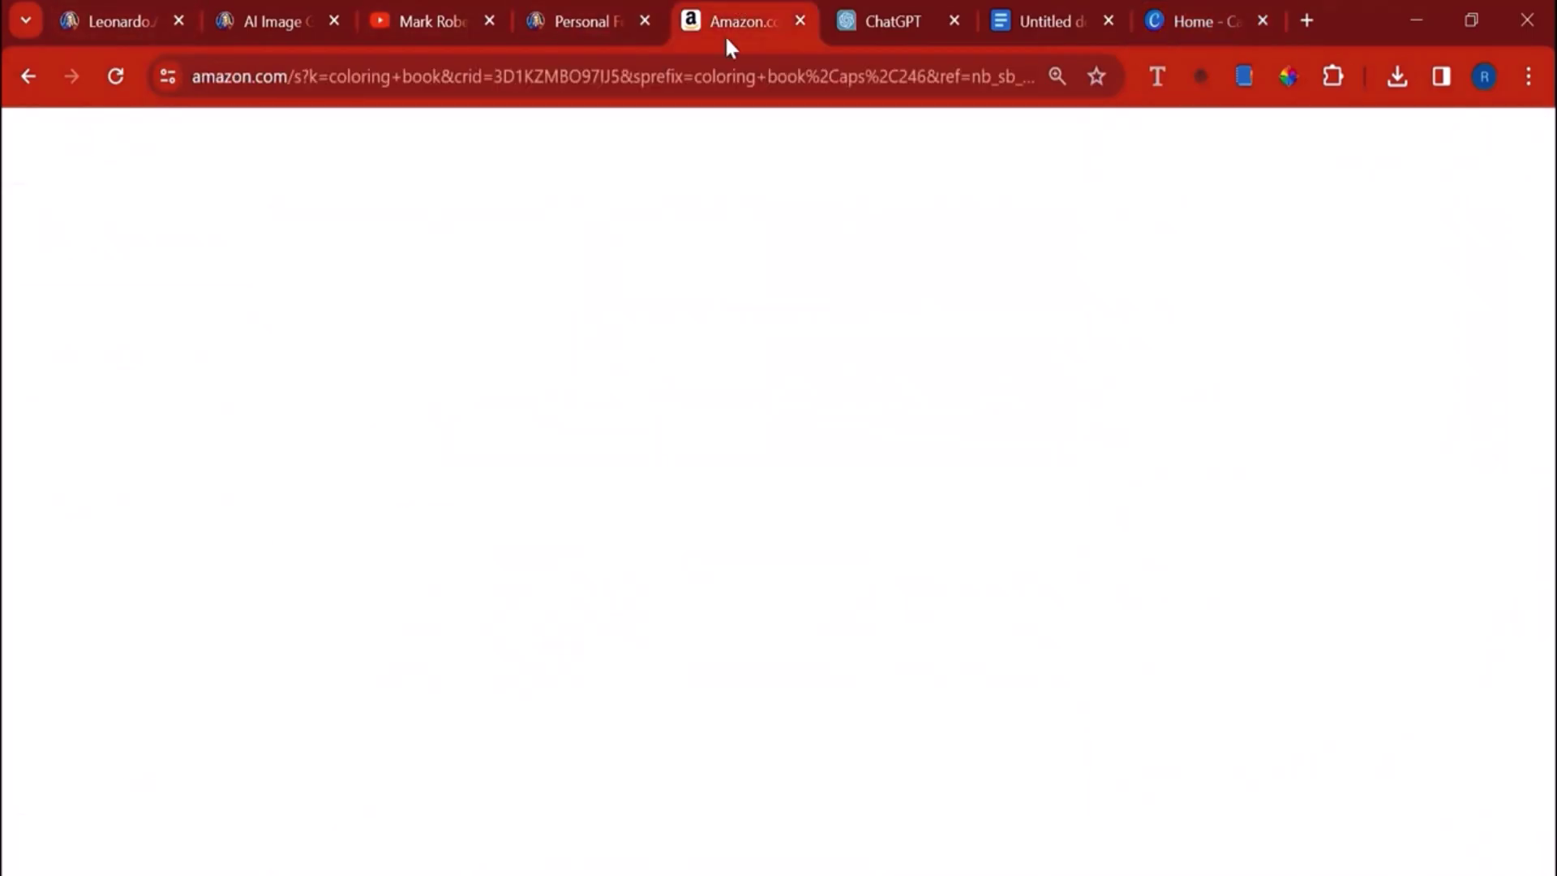
scroll(889, 444, "down", 5)
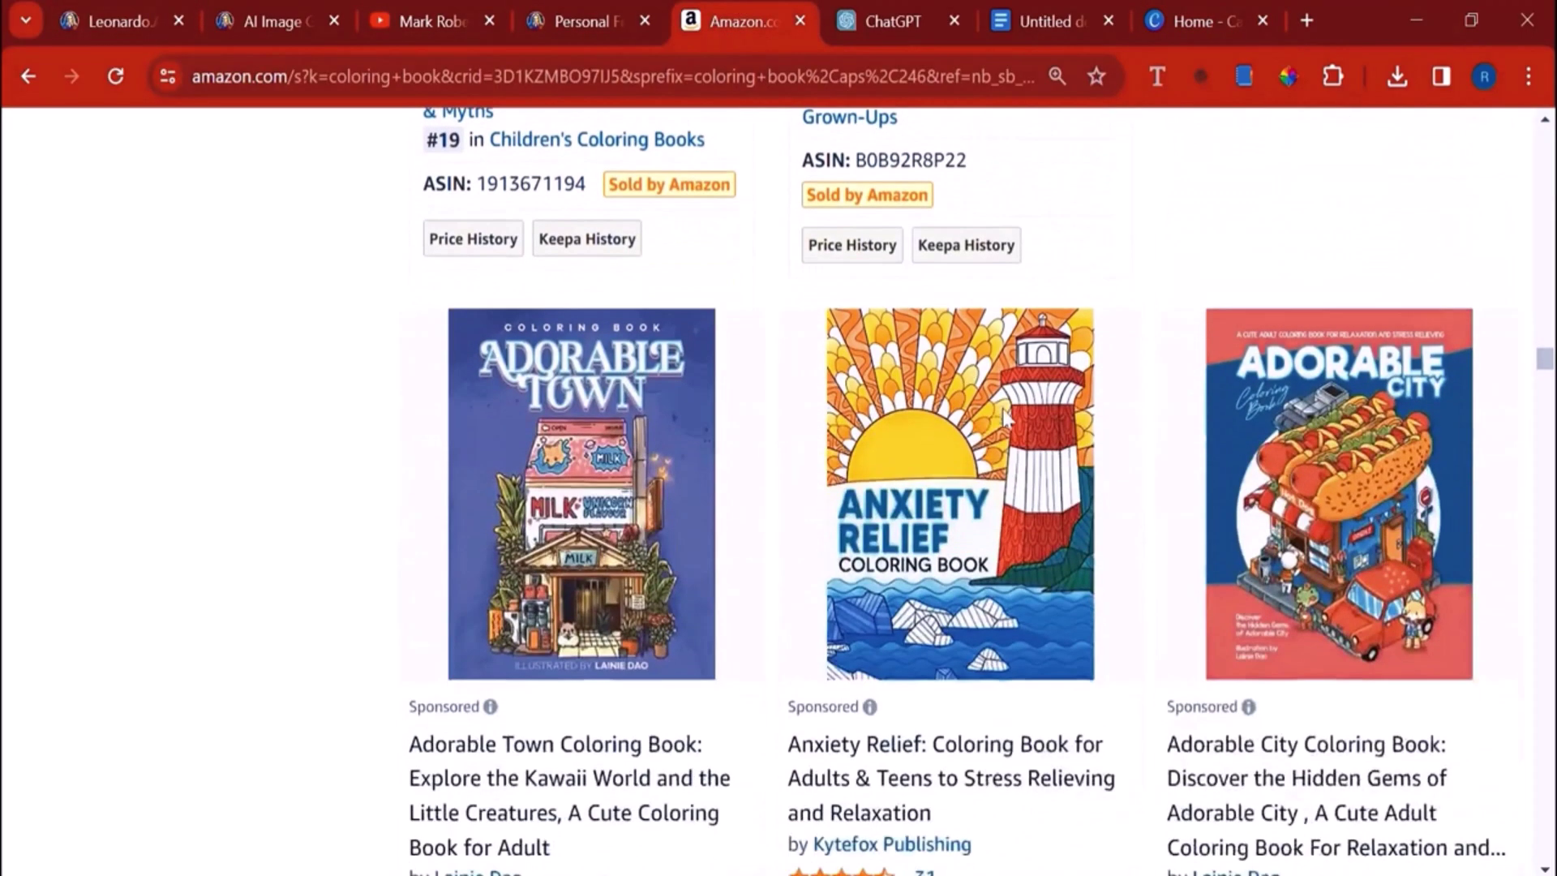
left_click(892, 444)
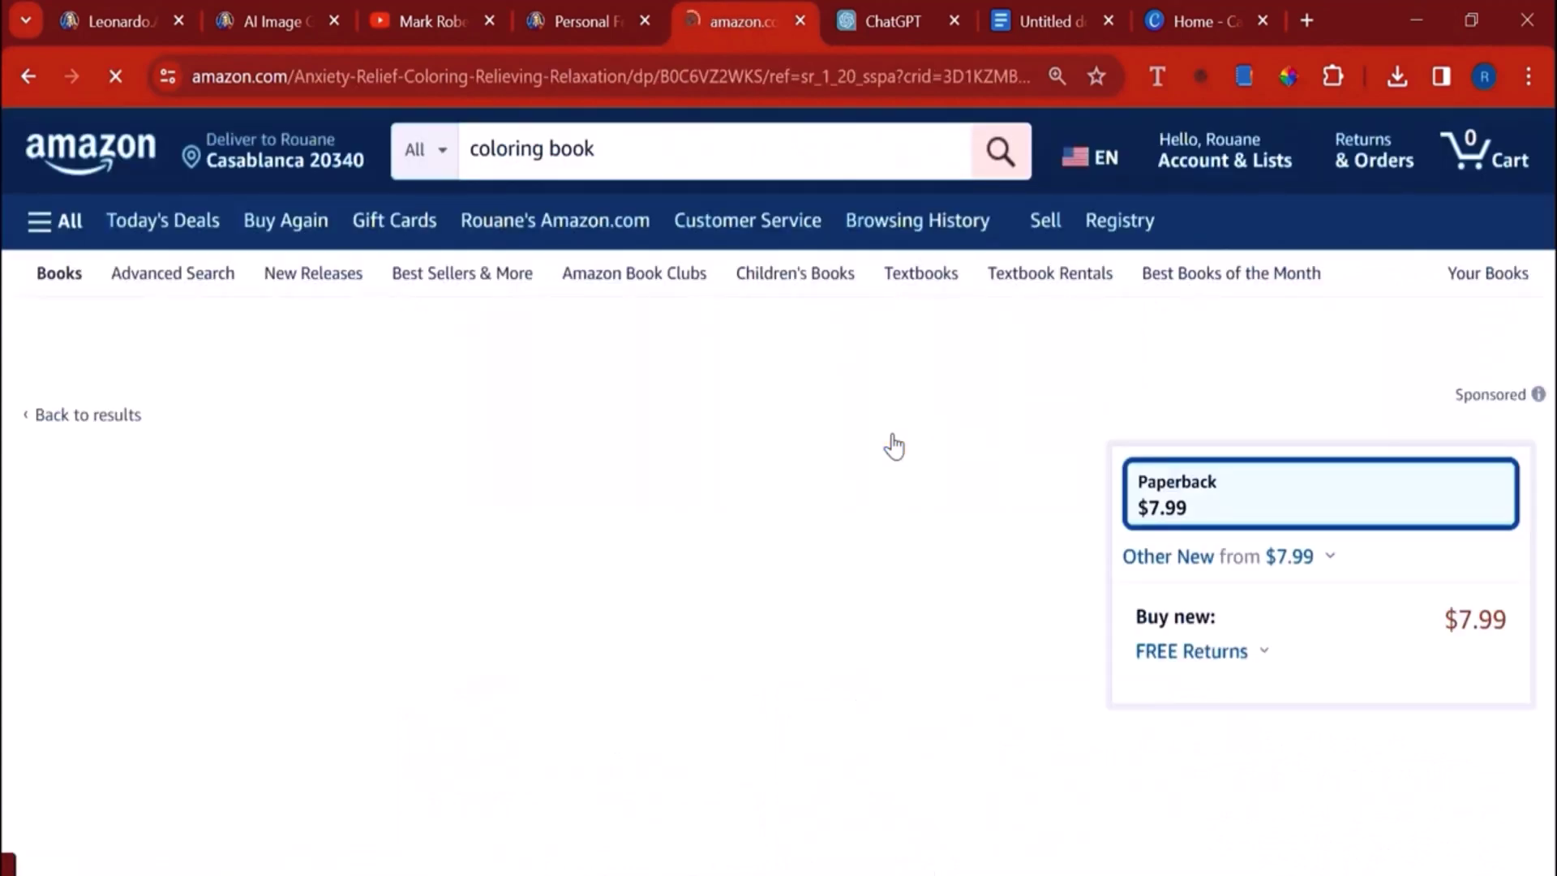
scroll(892, 445, "down", 3)
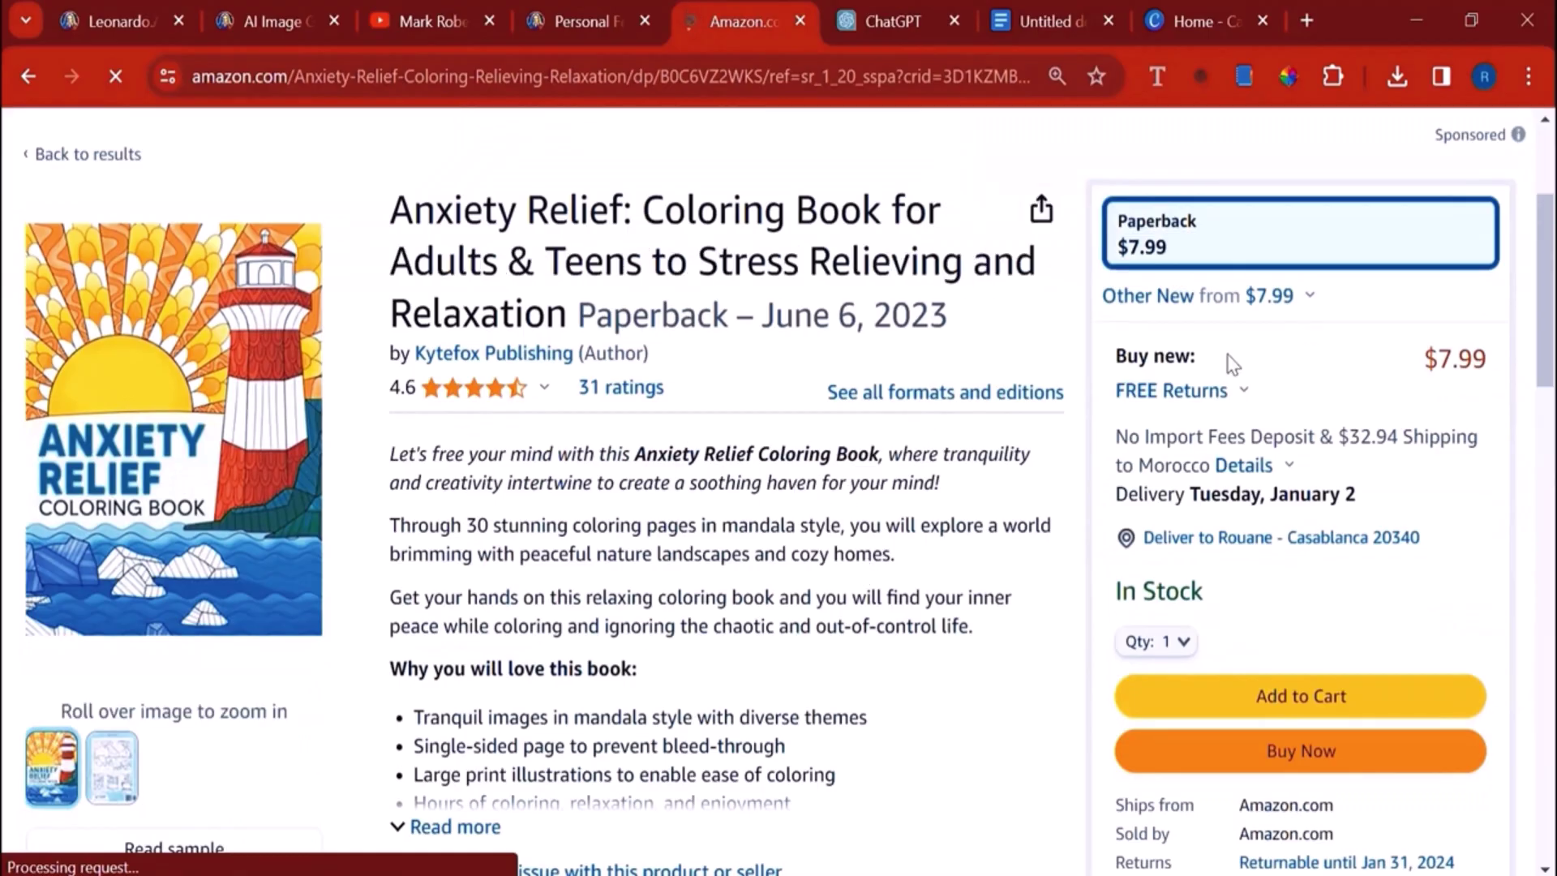
scroll(249, 522, "down", 5)
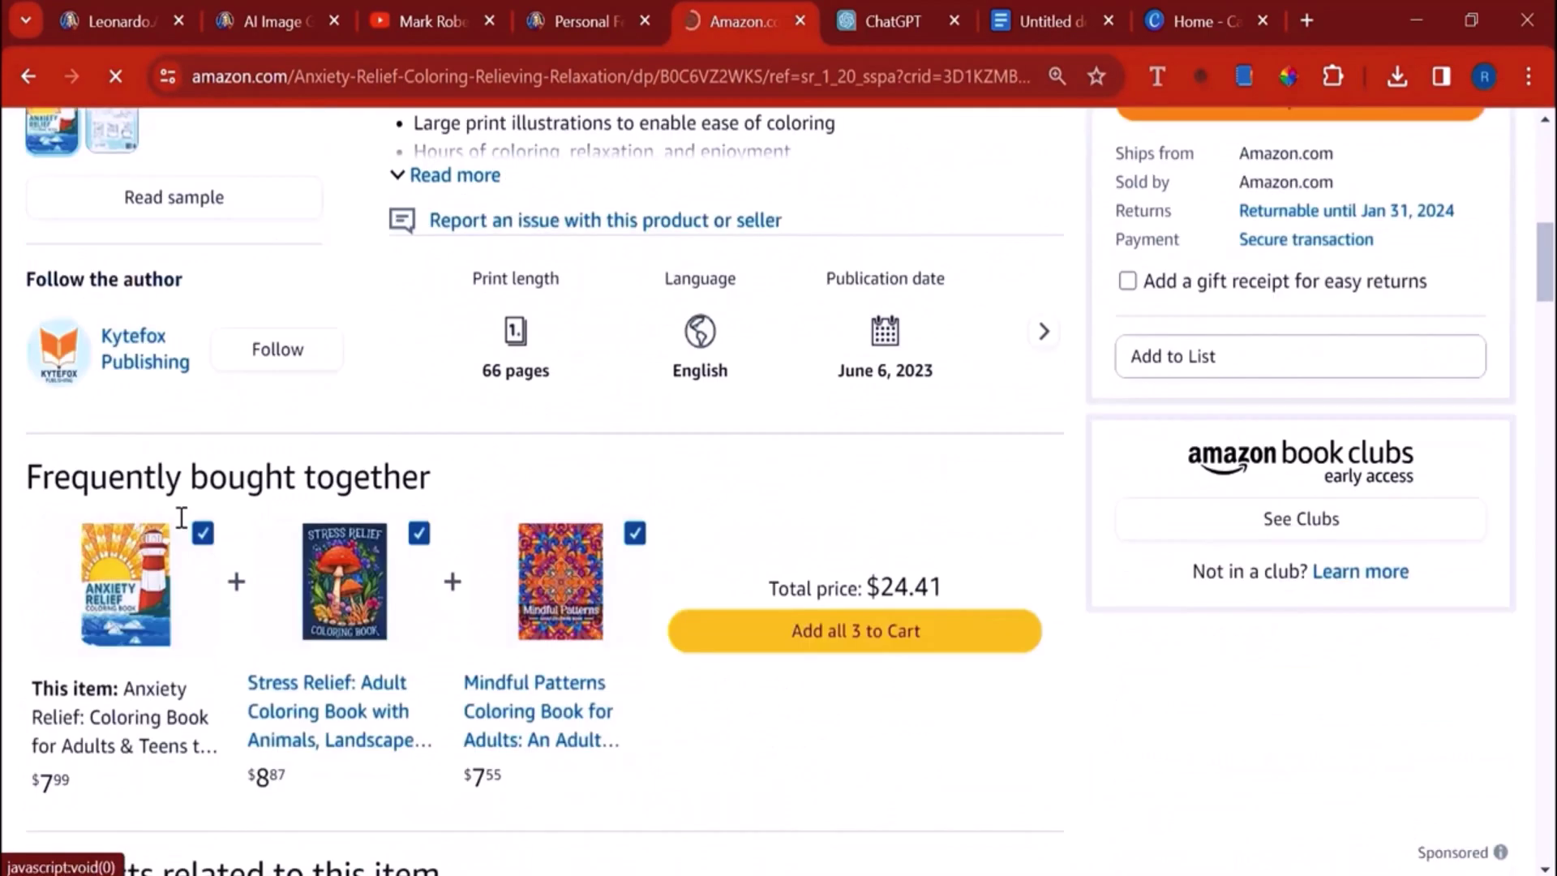
scroll(264, 511, "up", 5)
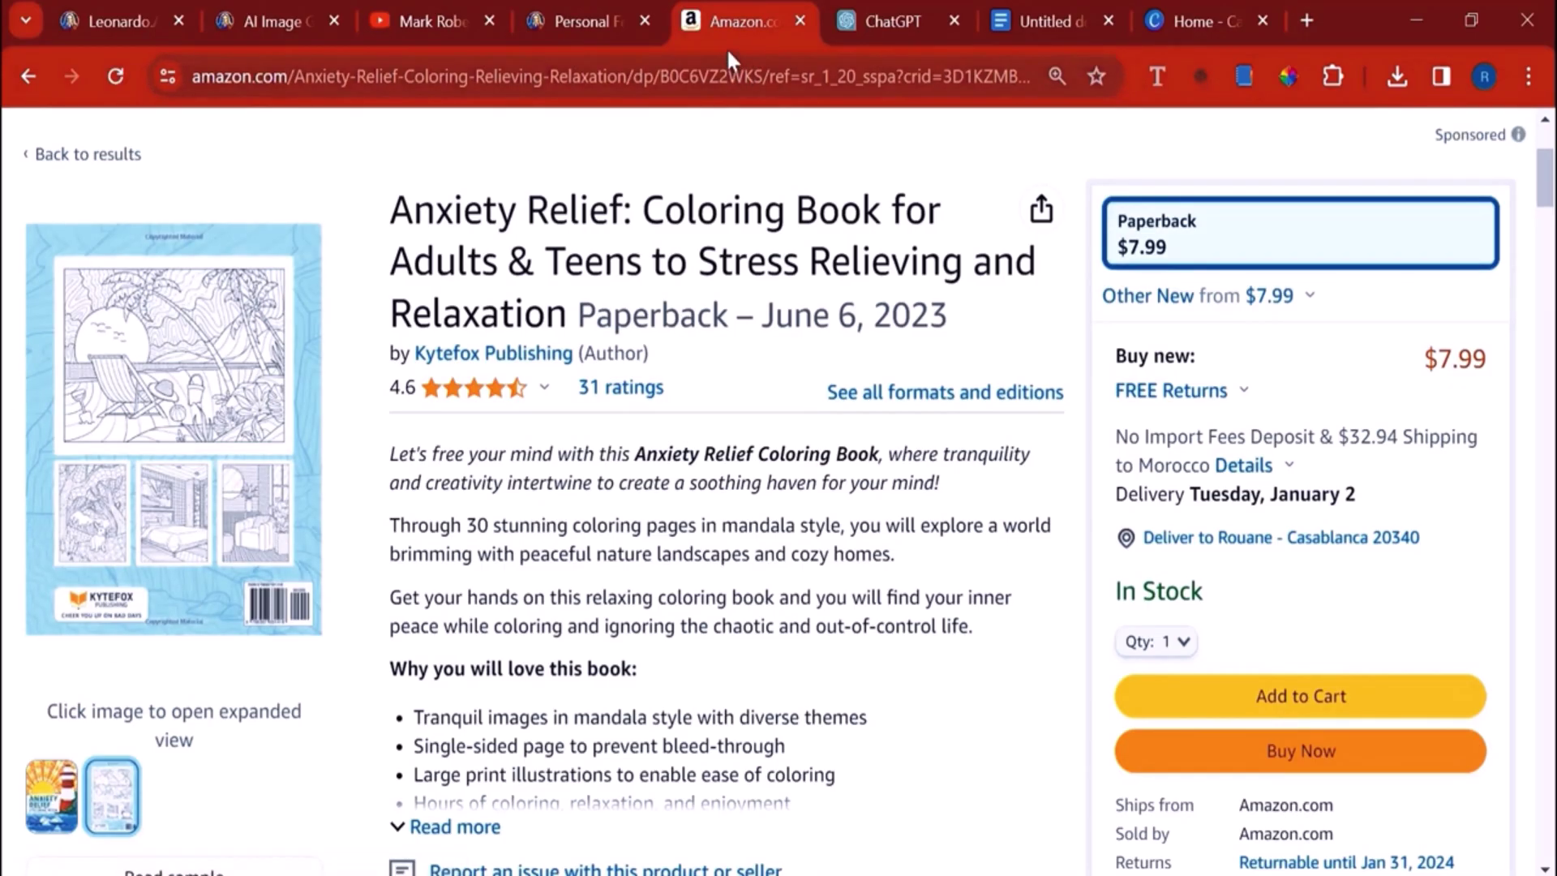
Step: Switch back to Canva and open the custom-size entry for a new design
left_click(1168, 18)
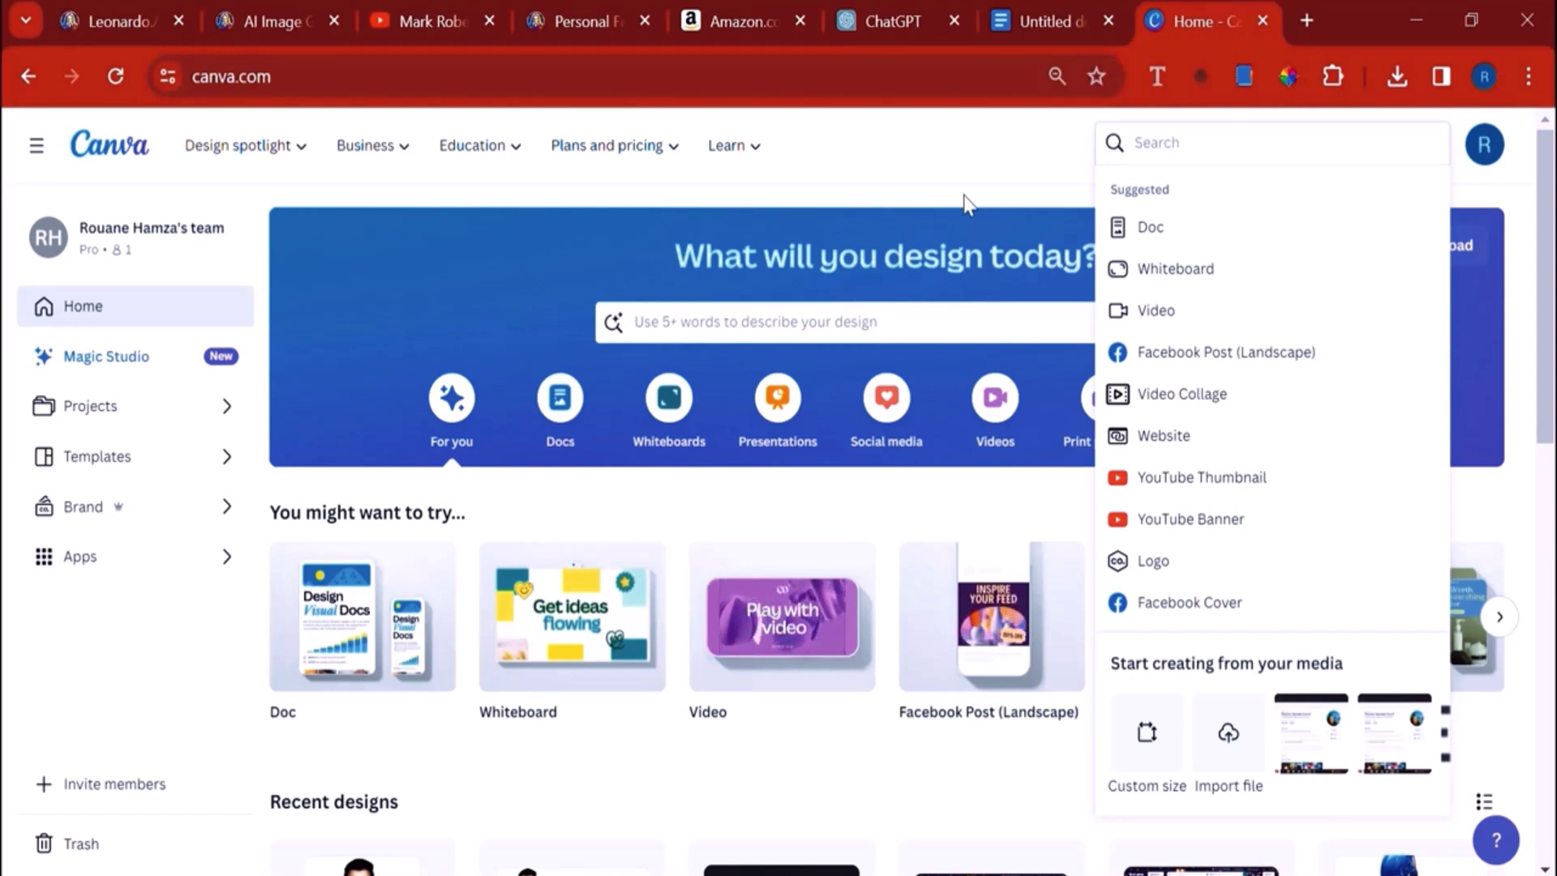
left_click(1168, 734)
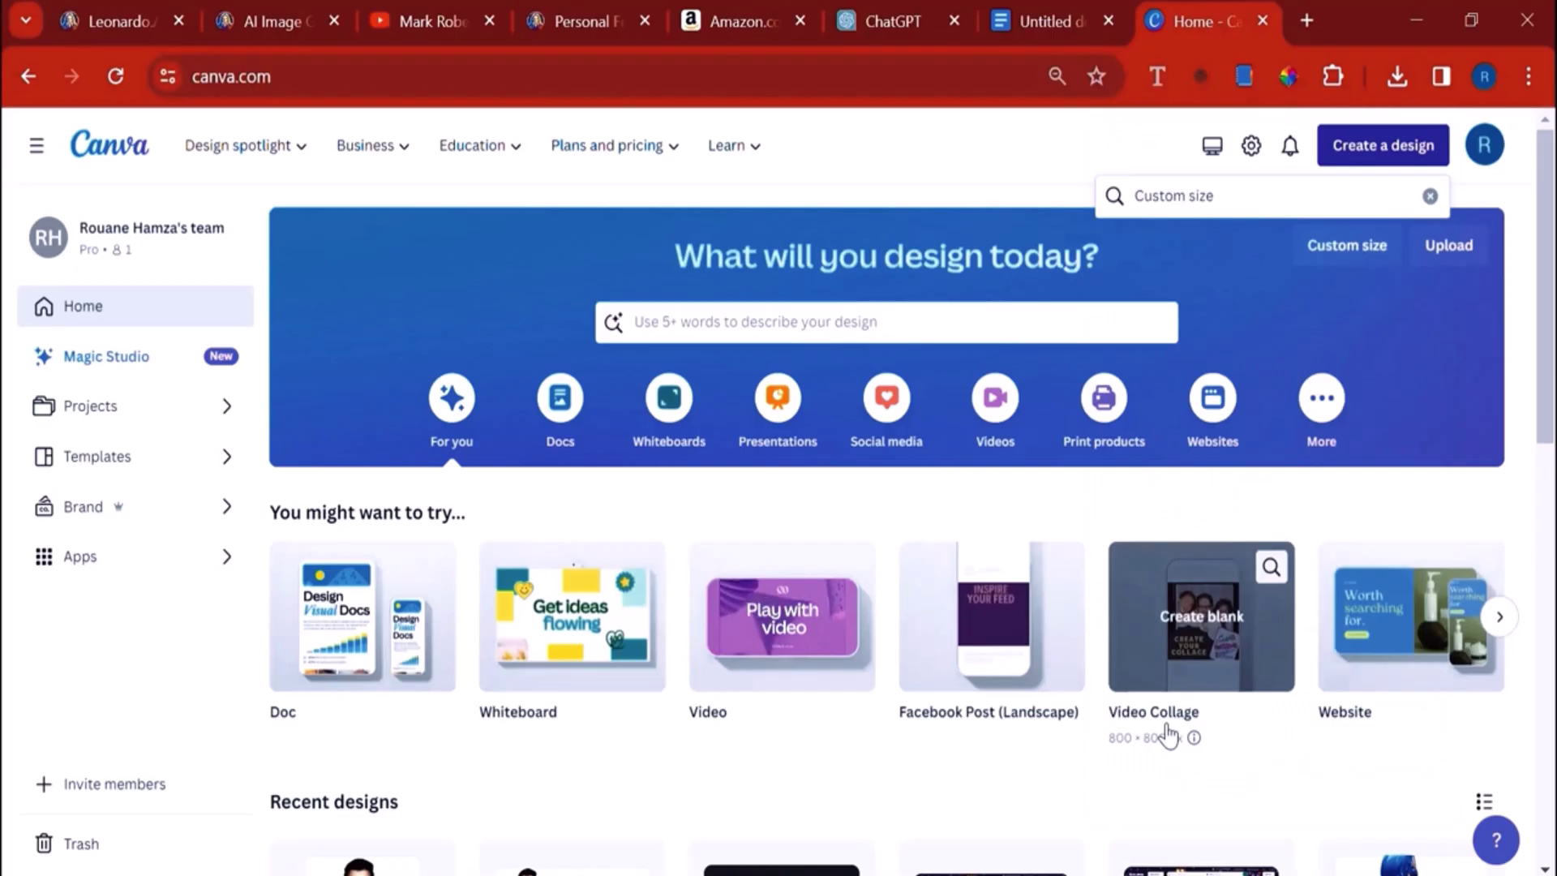
Step: Switch to the Amazon listing and check the Anxiety Relief coloring book's dimensions in its product details
left_click(729, 10)
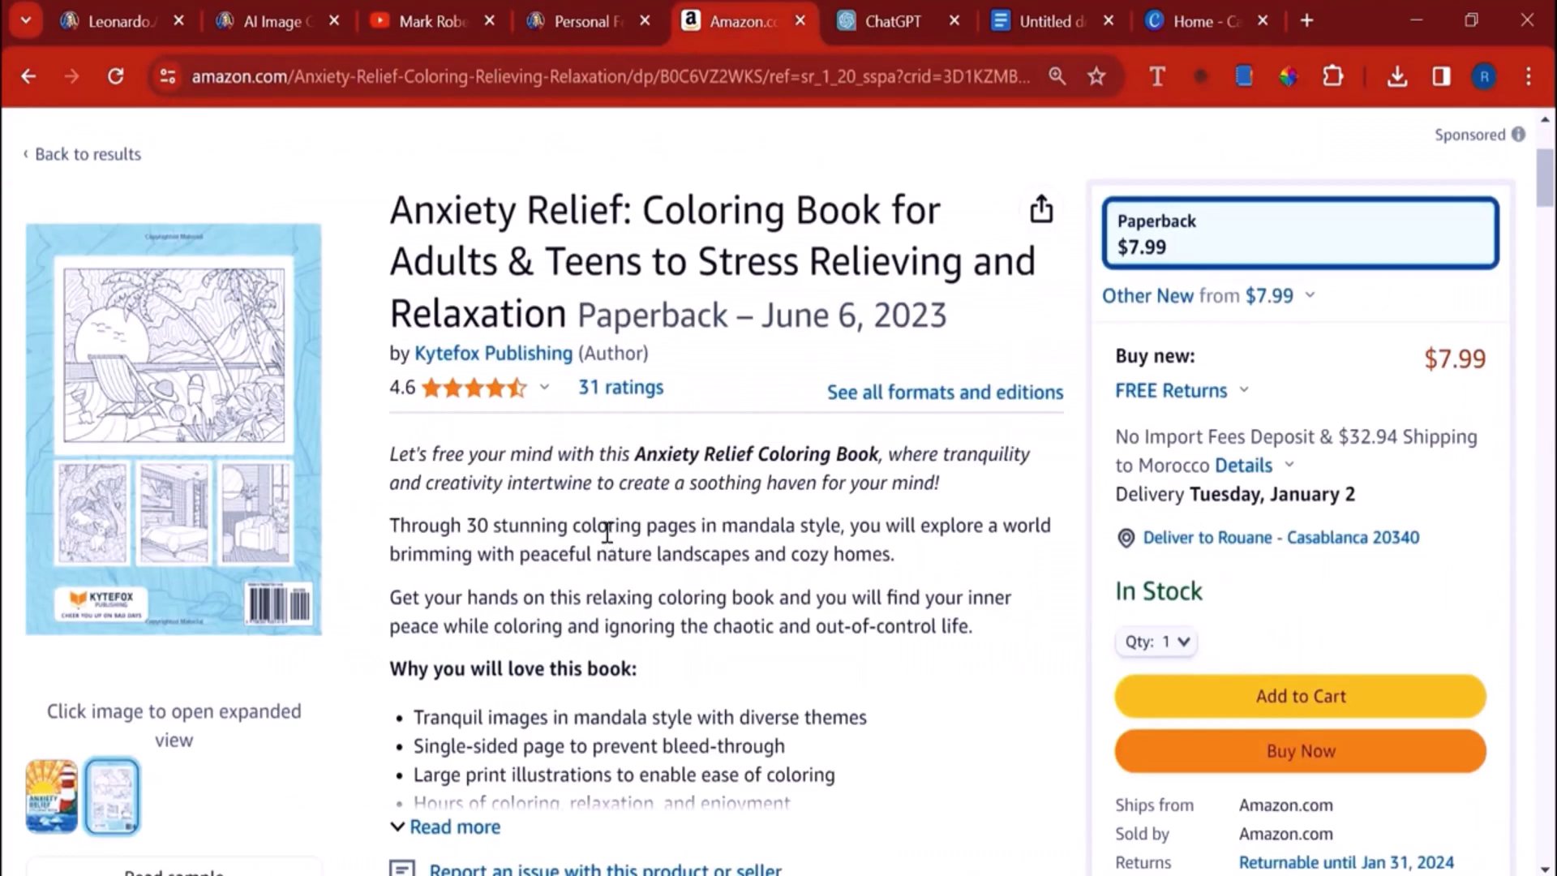
scroll(607, 532, "down", 5)
scroll(607, 532, "down", 13)
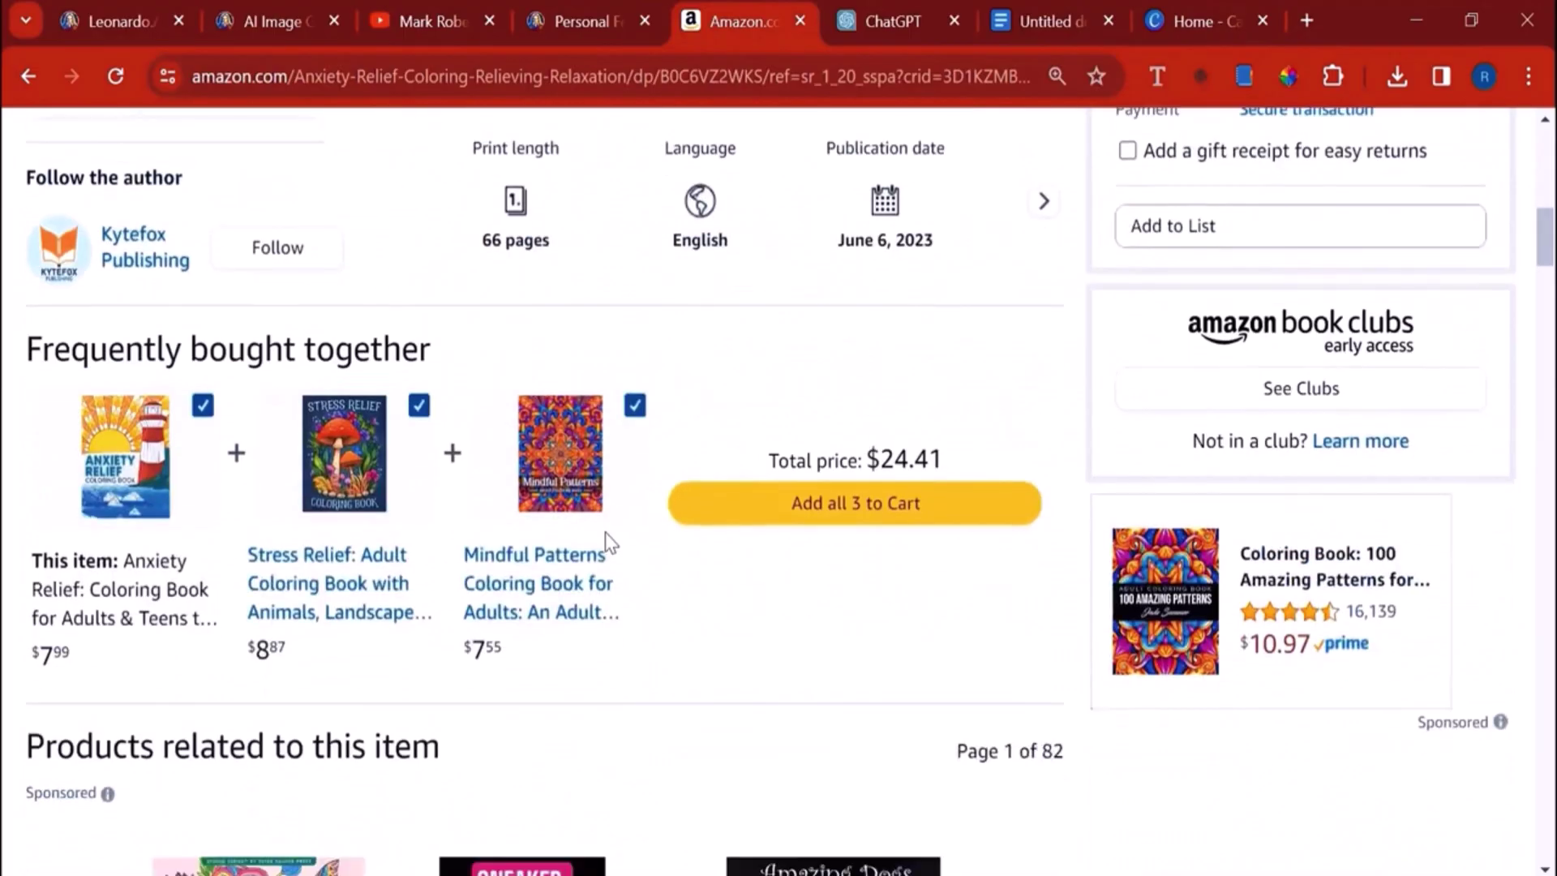
scroll(606, 535, "down", 7)
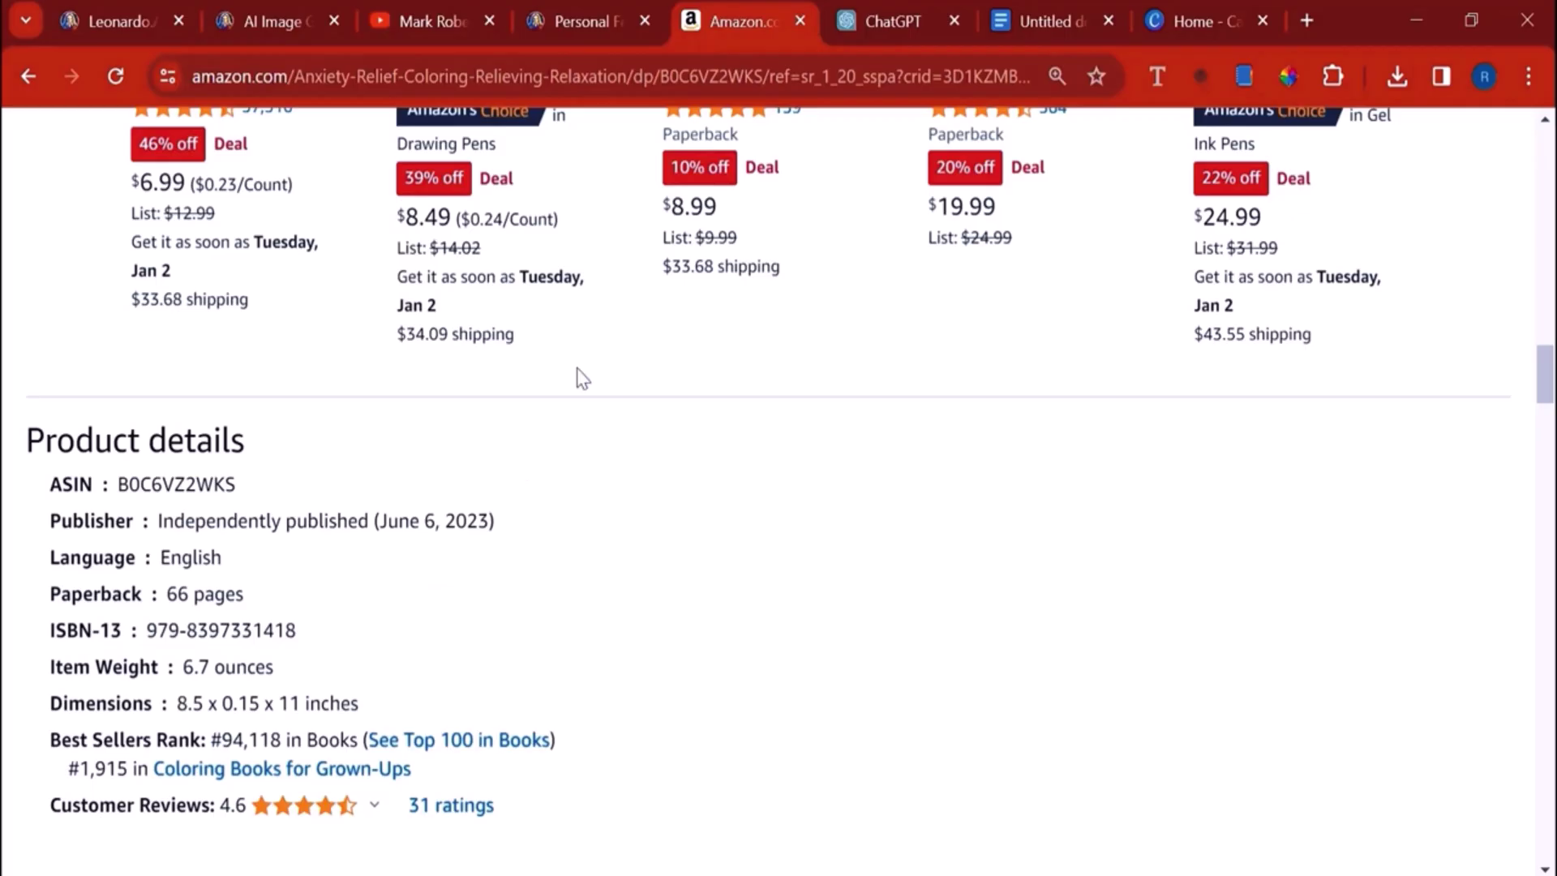
Step: Switch to Canva and set the new design's custom size to 8.5 in wide by 11 in high
left_click(1178, 8)
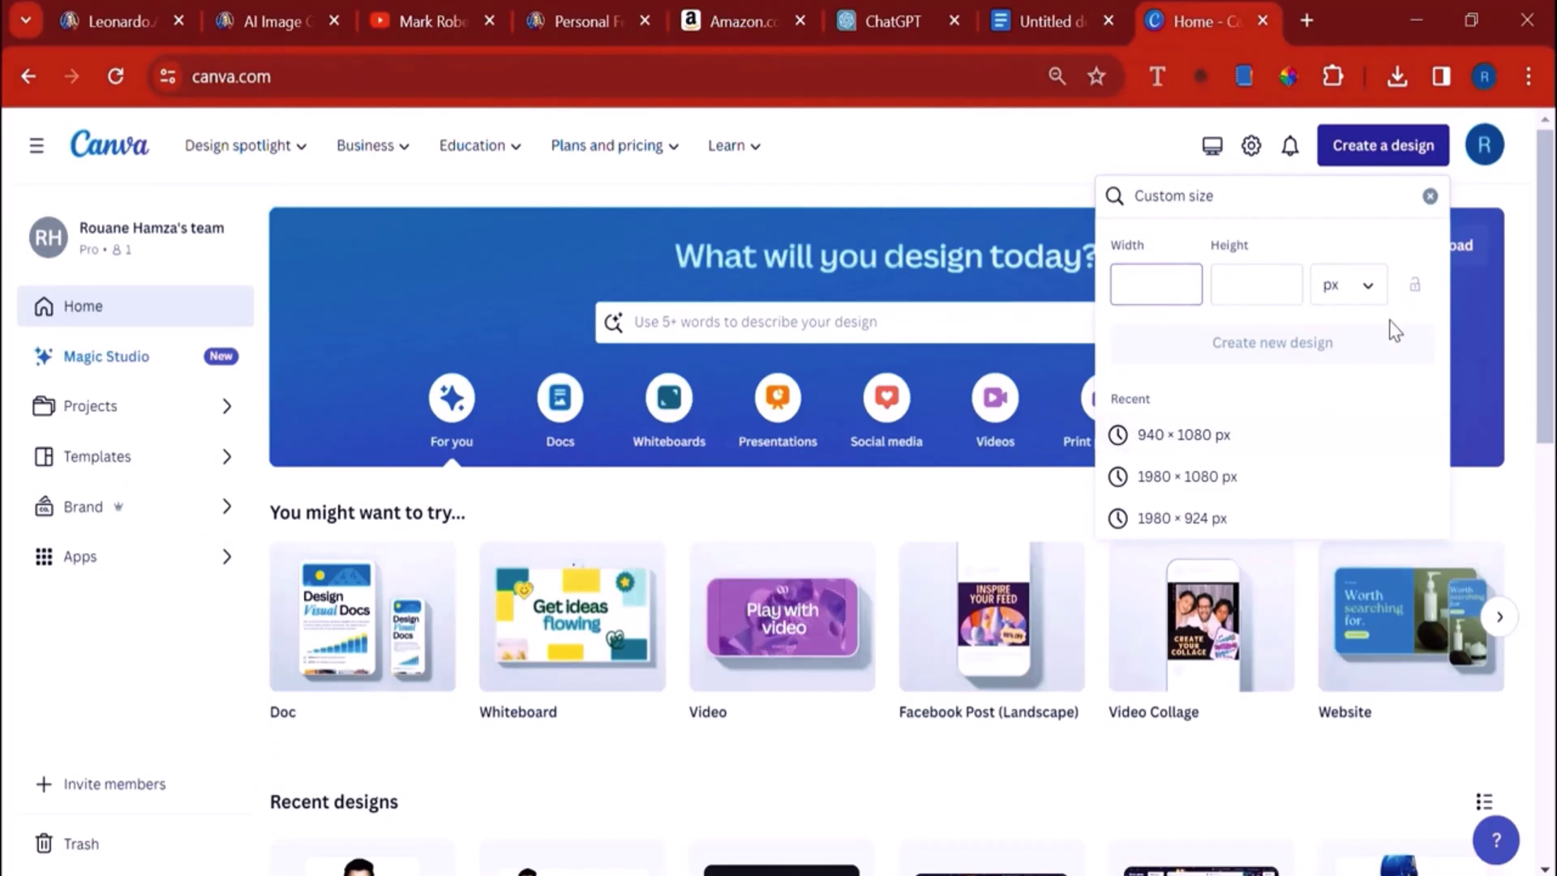
left_click(1348, 306)
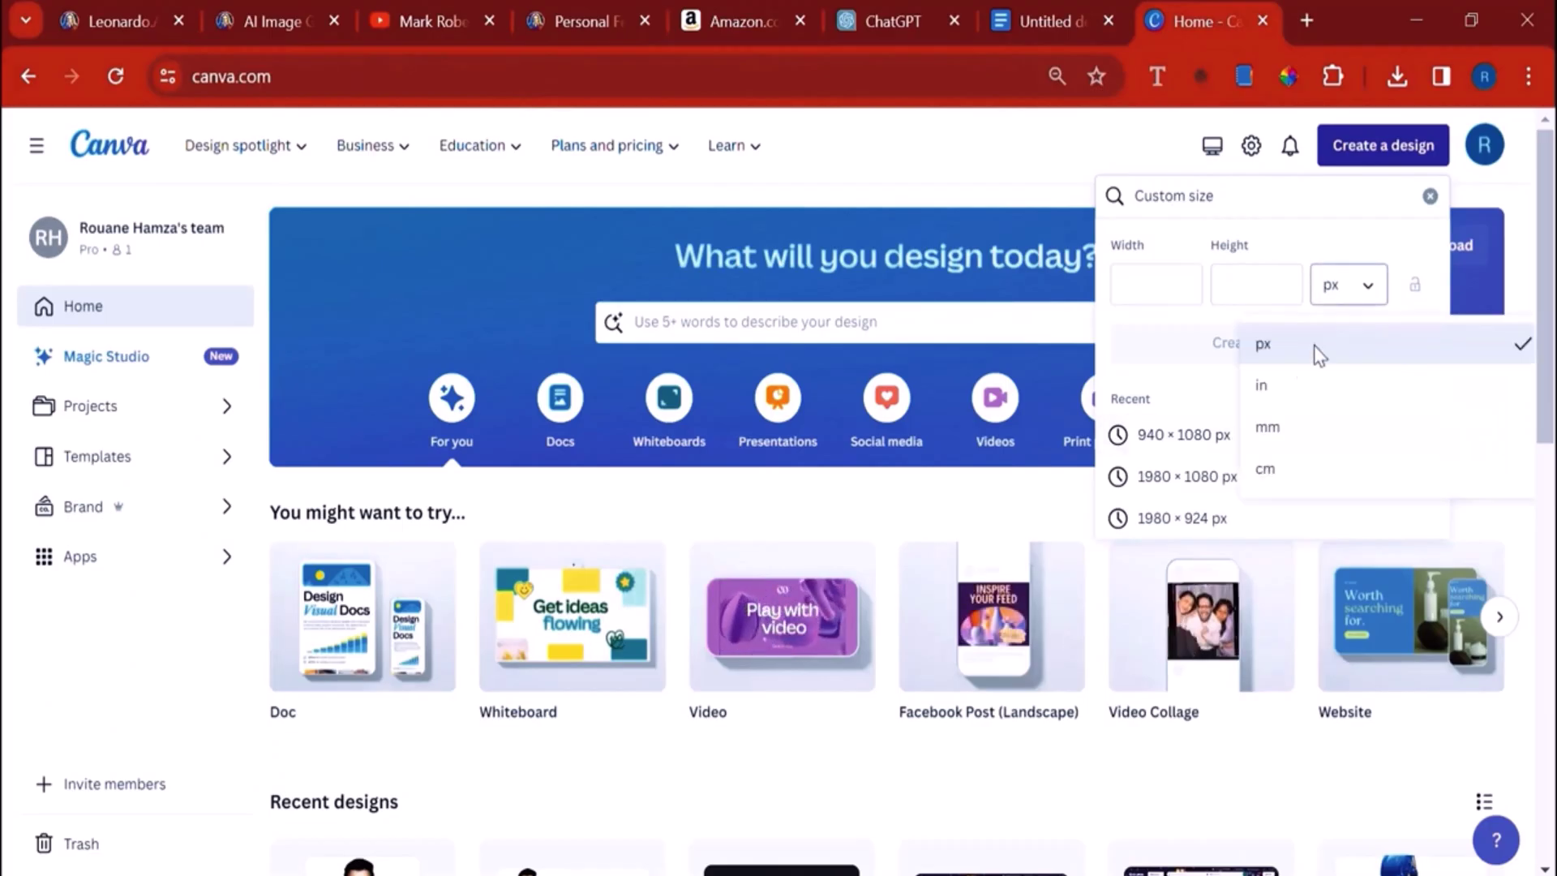
left_click(1293, 388)
left_click(1158, 273)
type("8.5")
left_click(1237, 300)
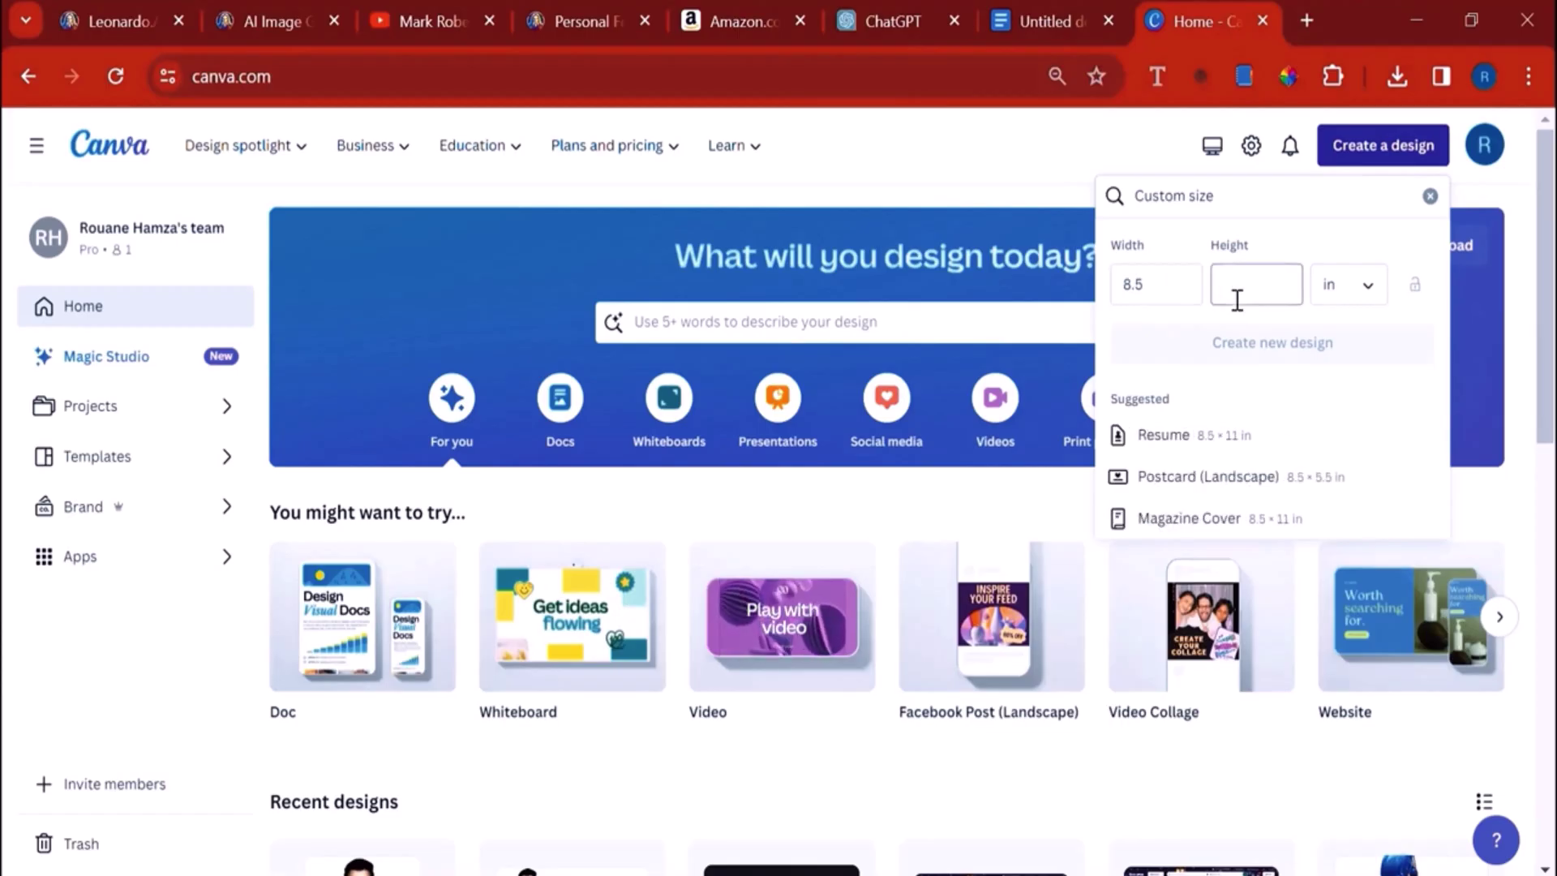
type("11")
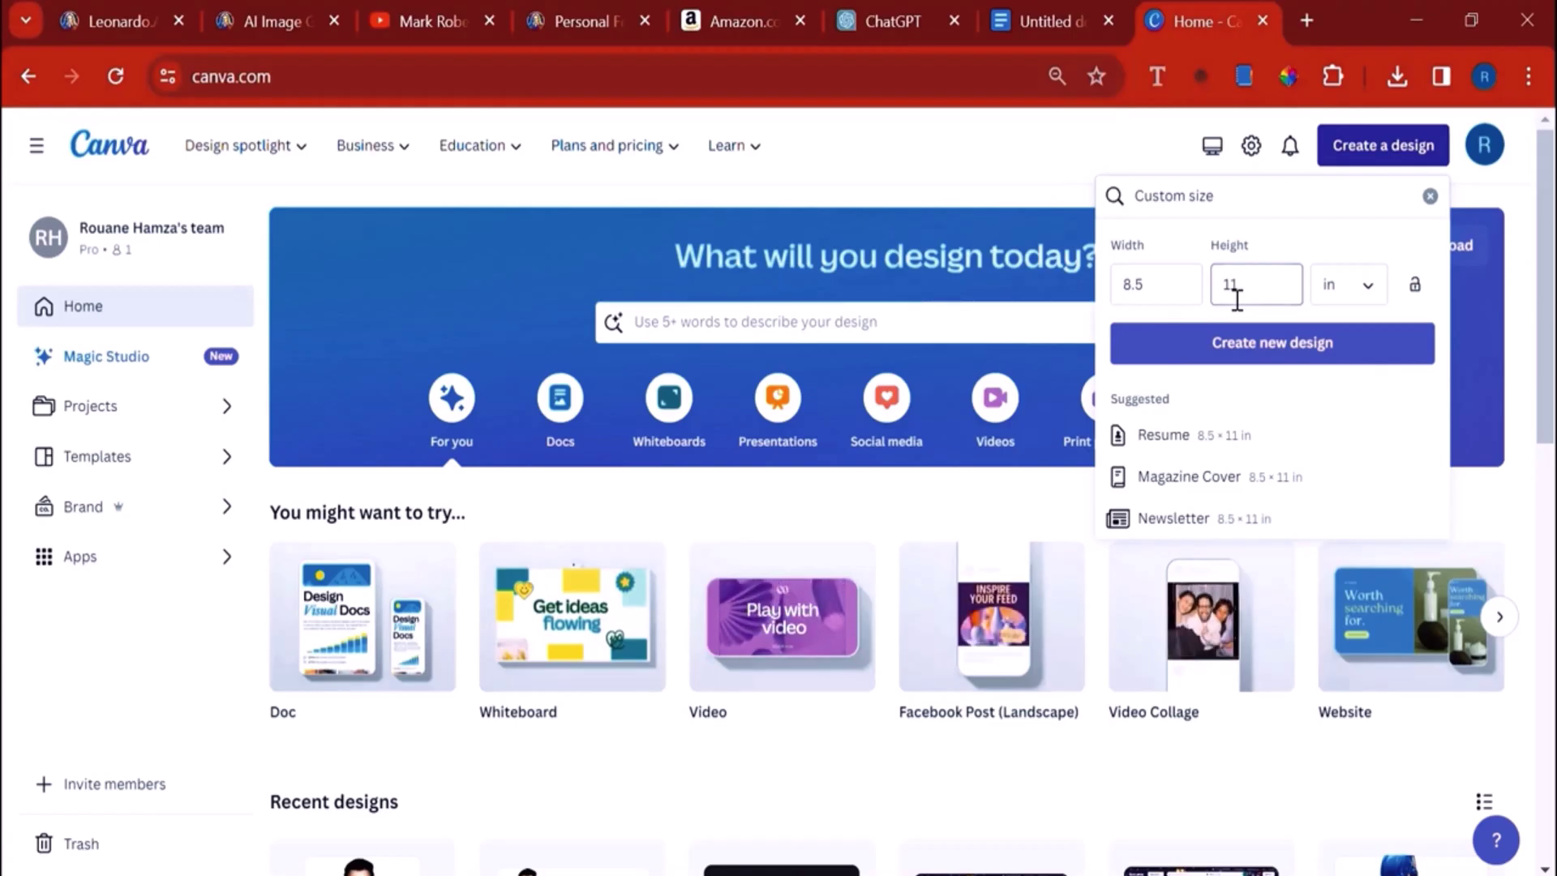
Step: Create the 8.5 × 11 in design and close it again
left_click(1254, 340)
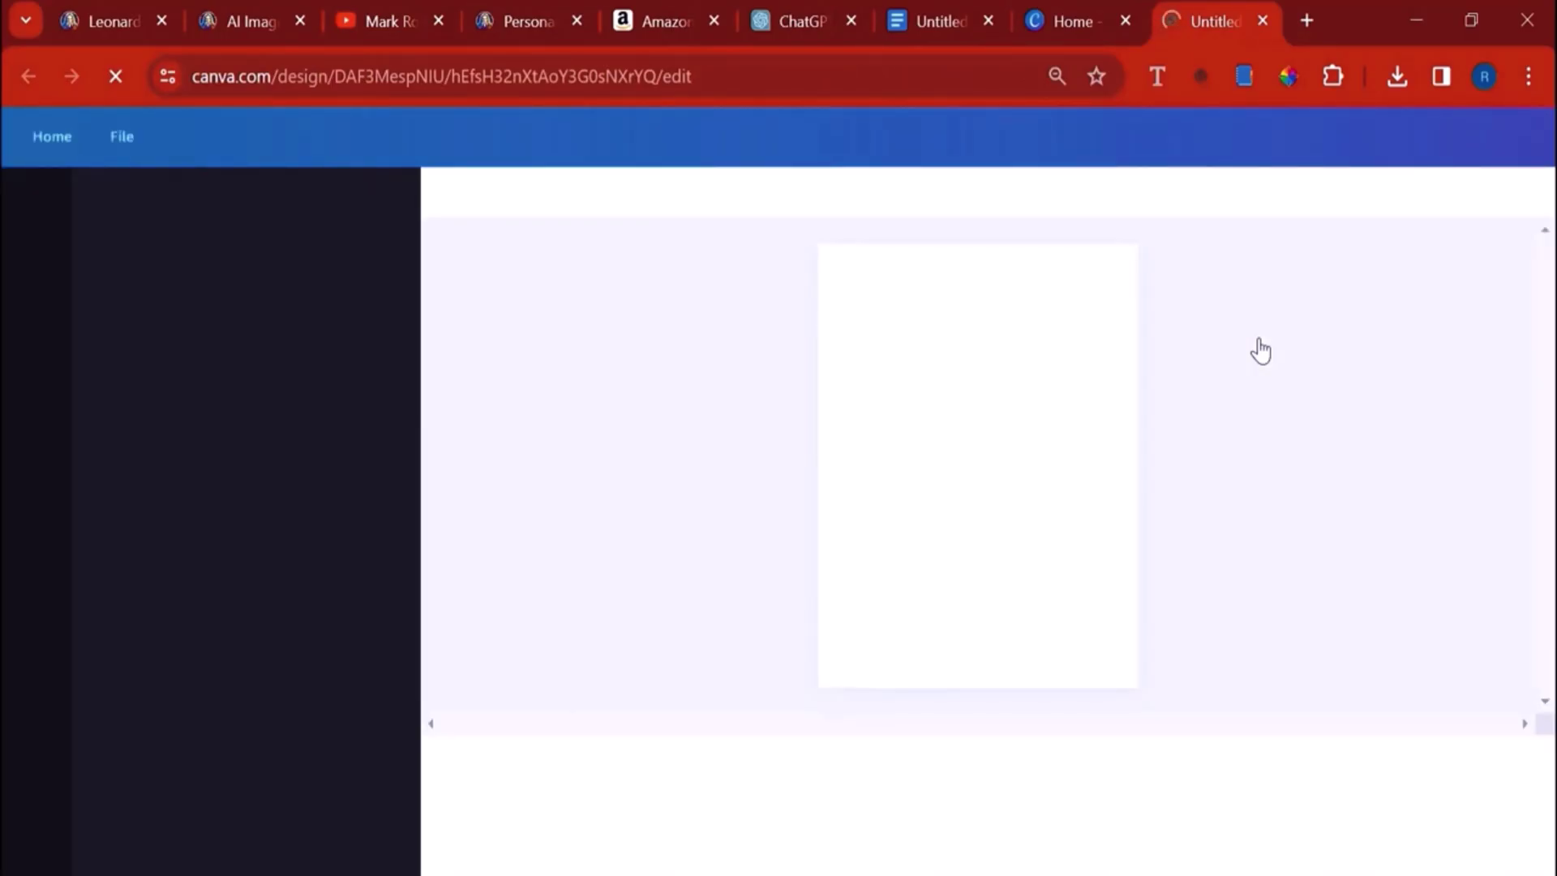
left_click(1263, 21)
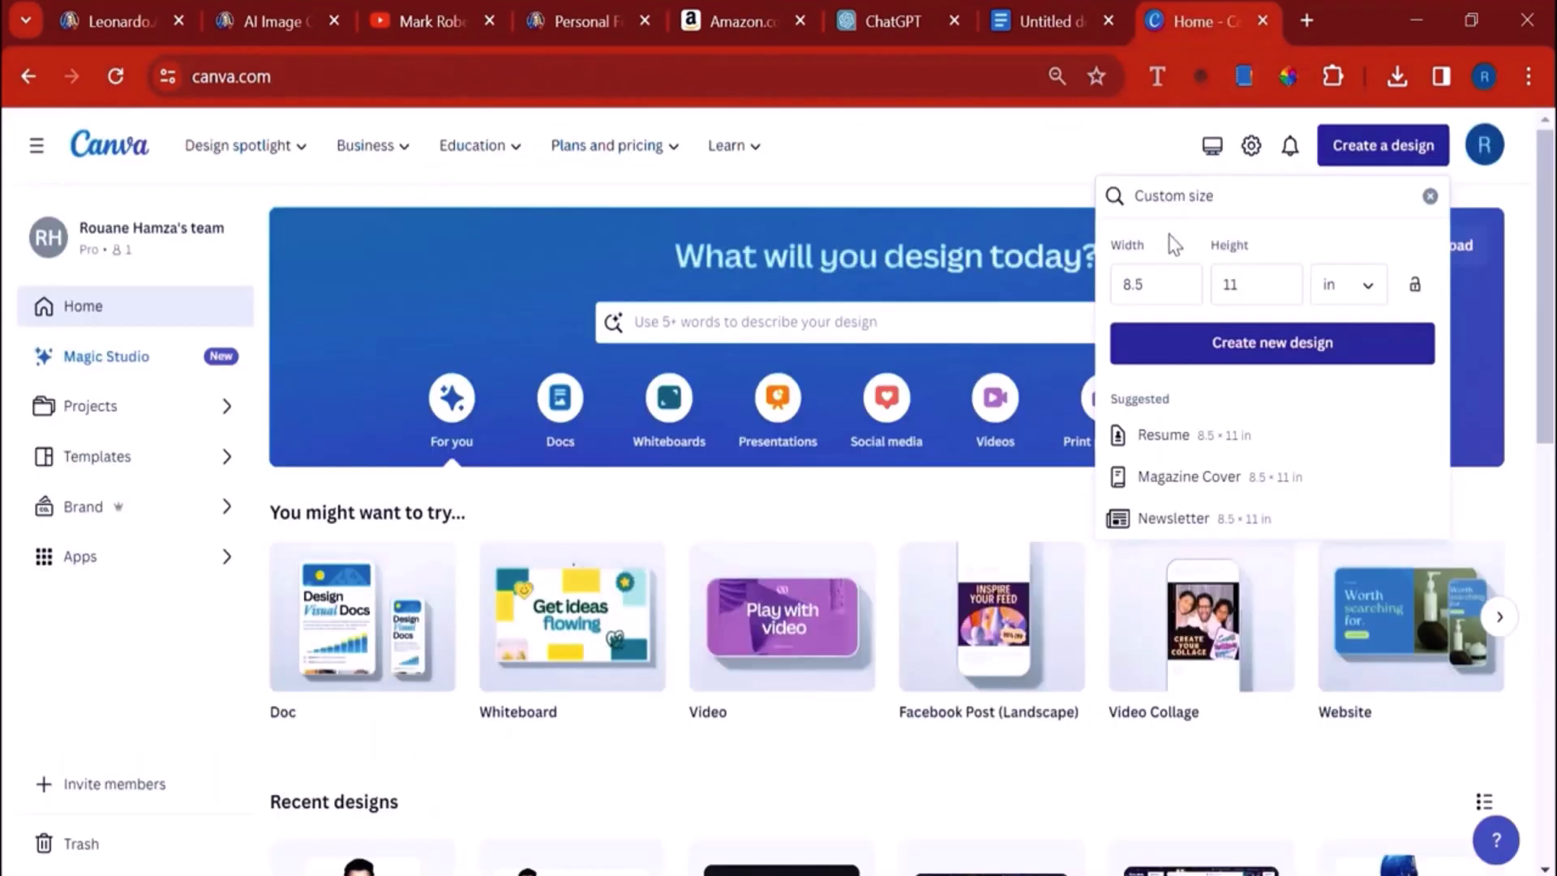
Step: Change the custom size to 8.625 in wide by 11.25 in high and create the new design
left_click(1164, 277)
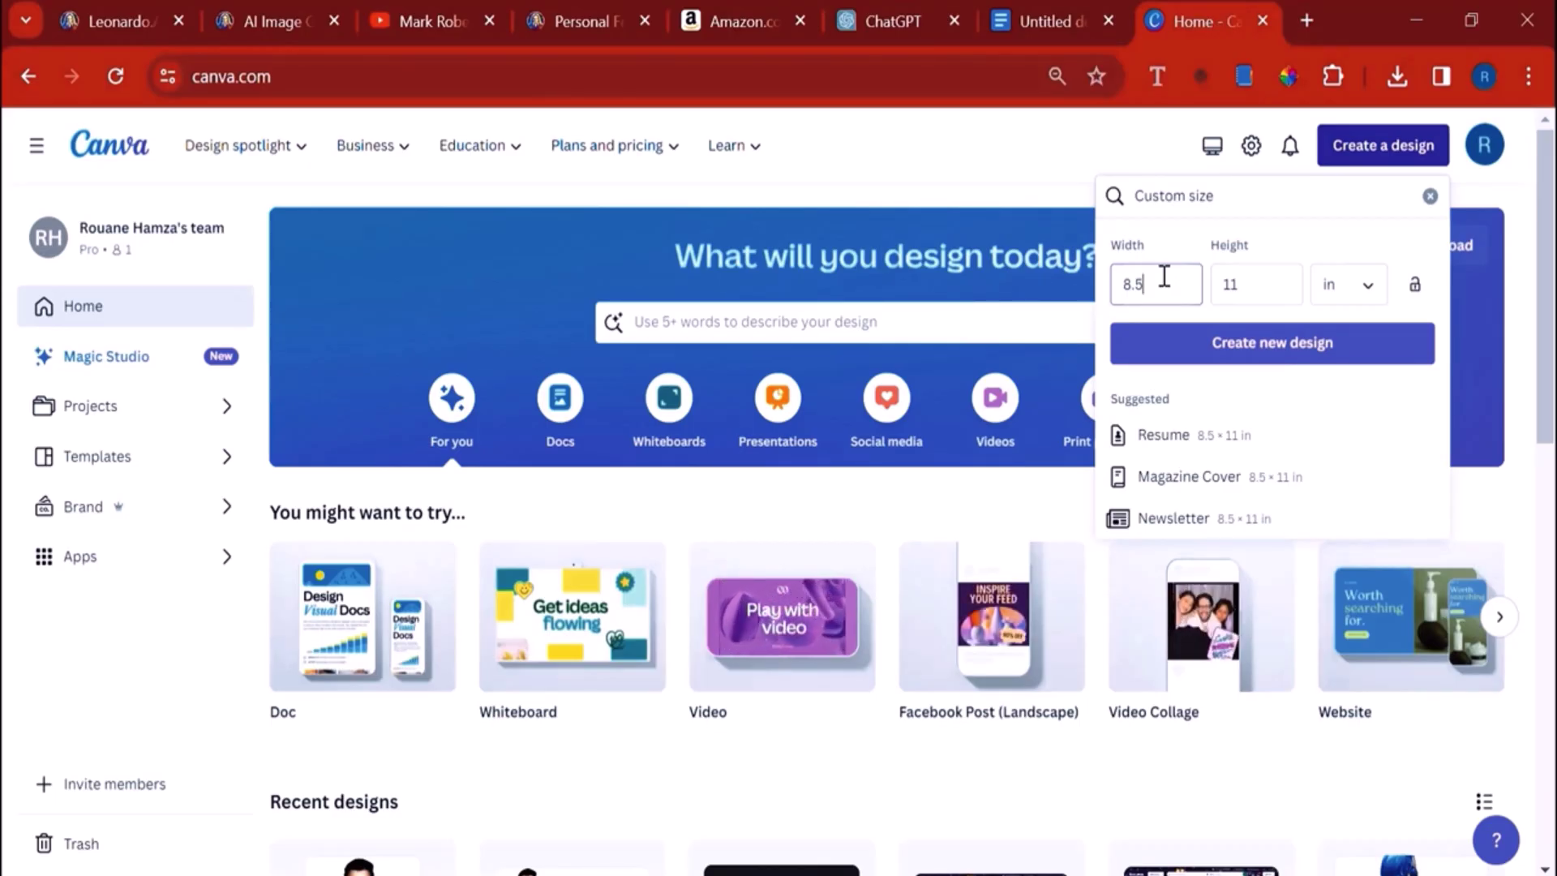
key("BackSpace")
type("625")
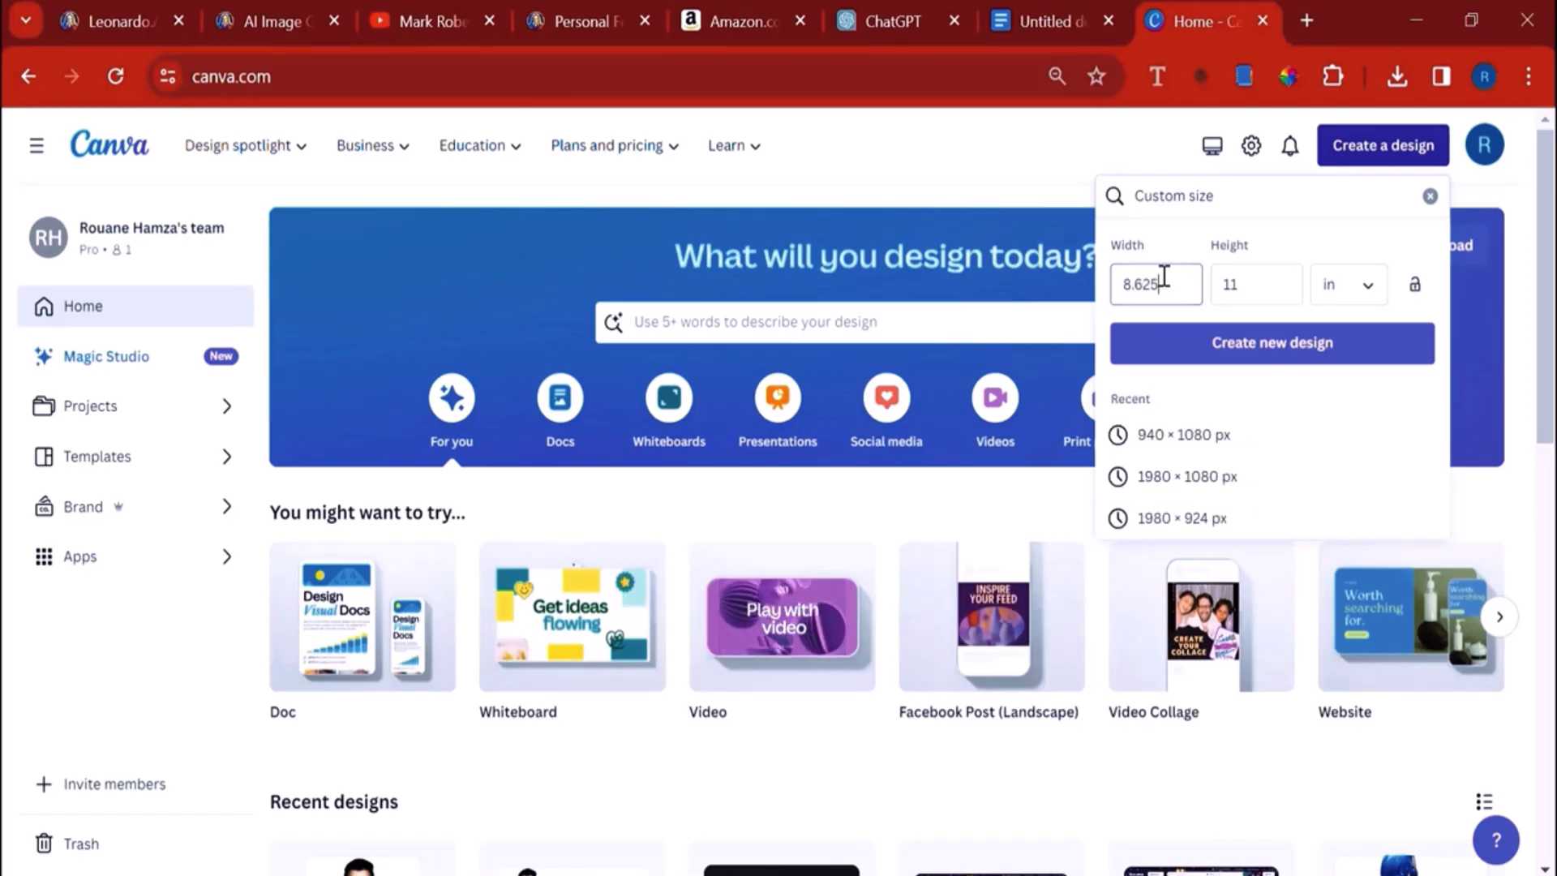
left_click(1239, 278)
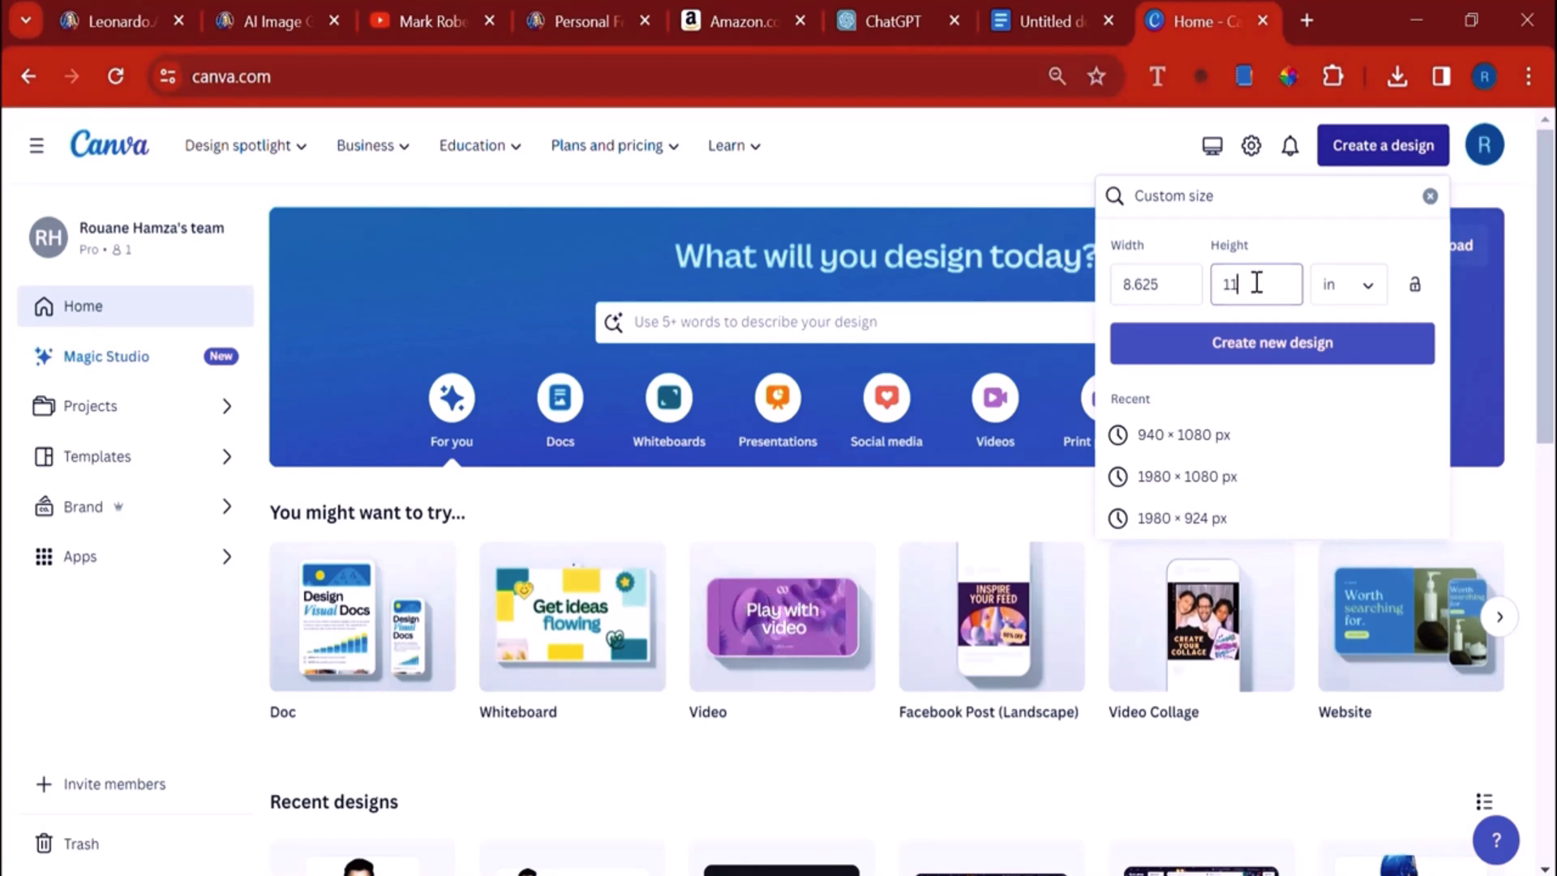
type(".25")
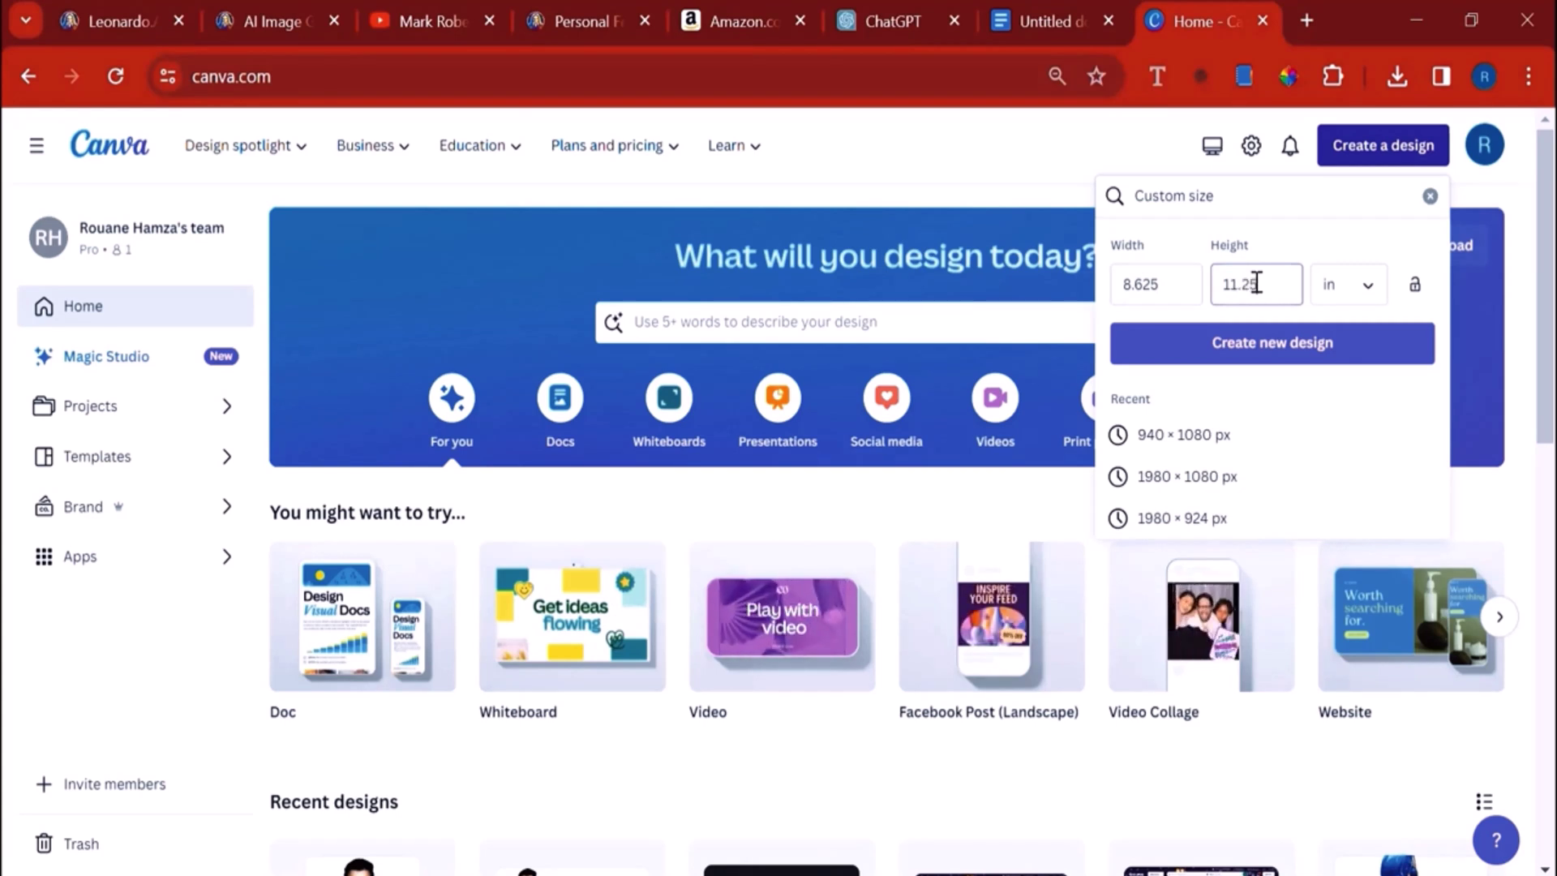
left_click(1306, 346)
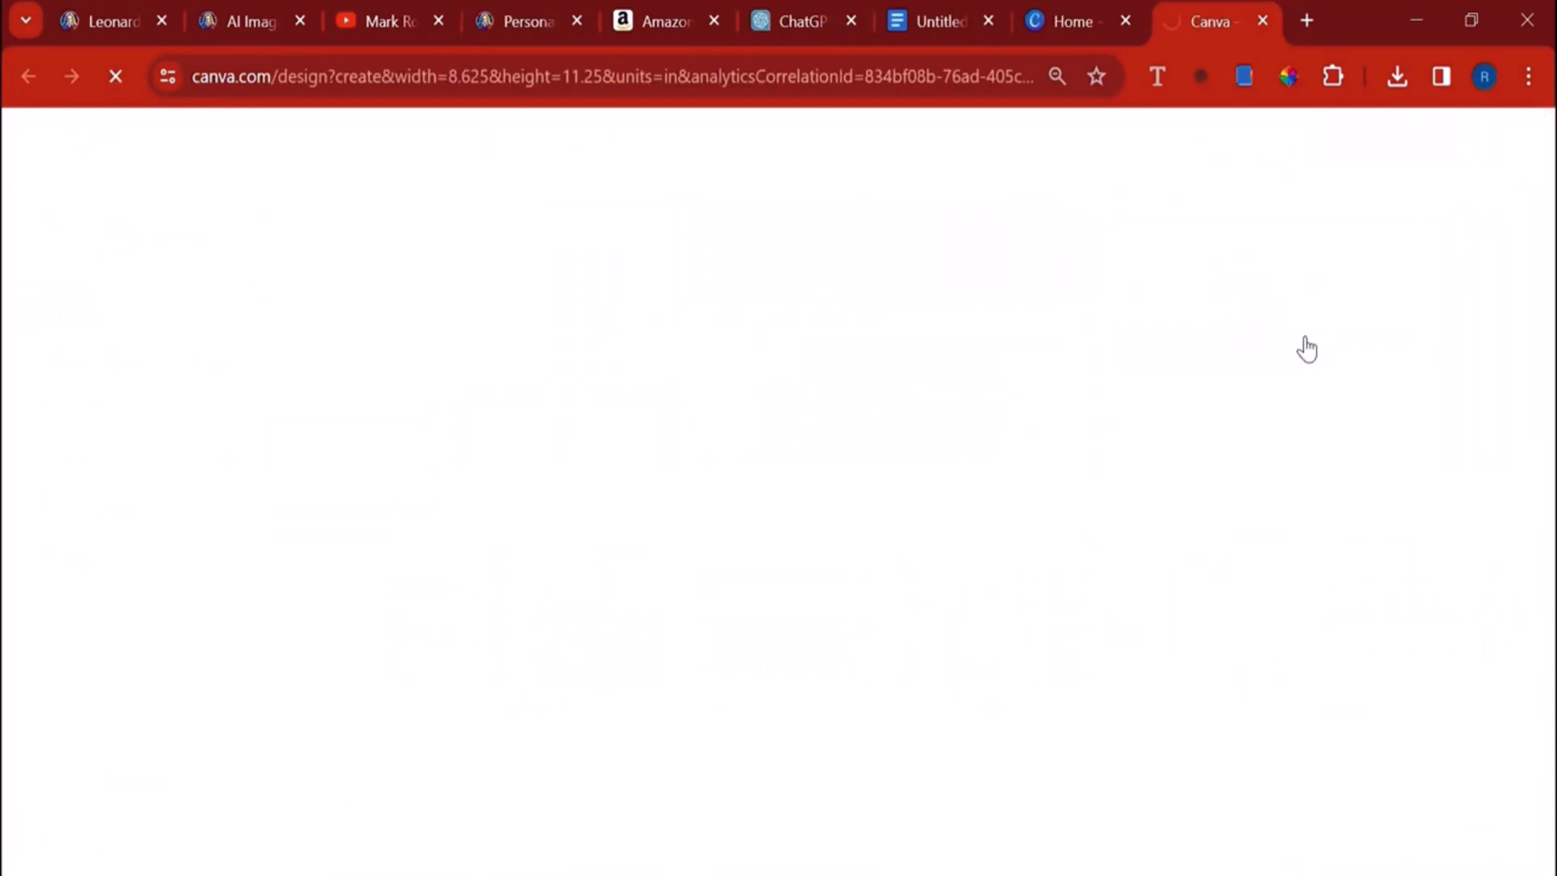
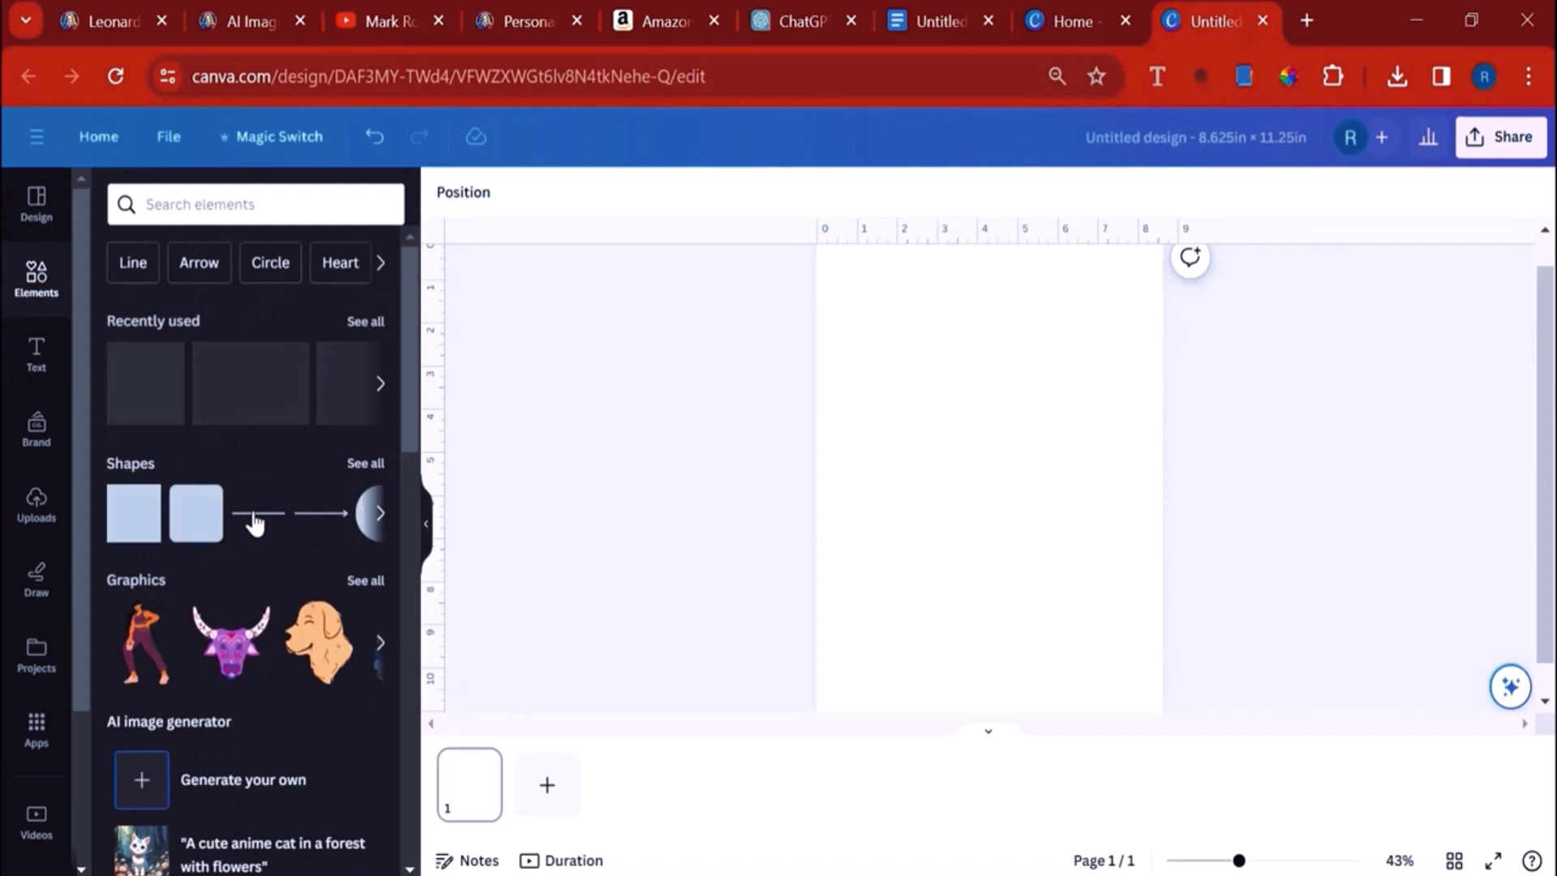
Step: Add a plain line to the middle of the blank page and set its line weight to 20
left_click_drag(254, 524, 973, 490)
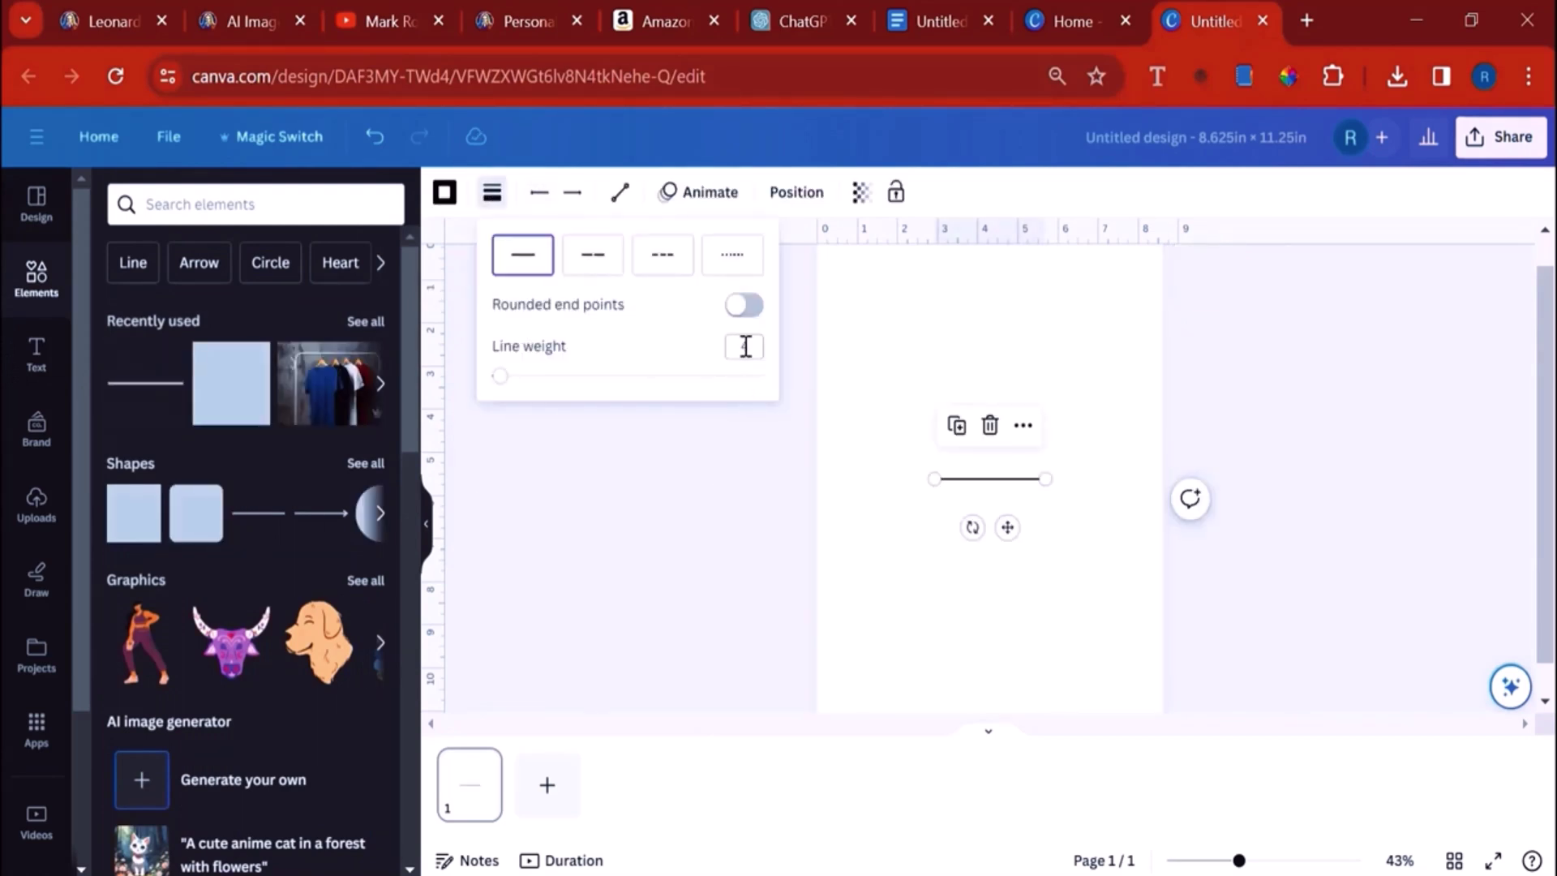
key("Return")
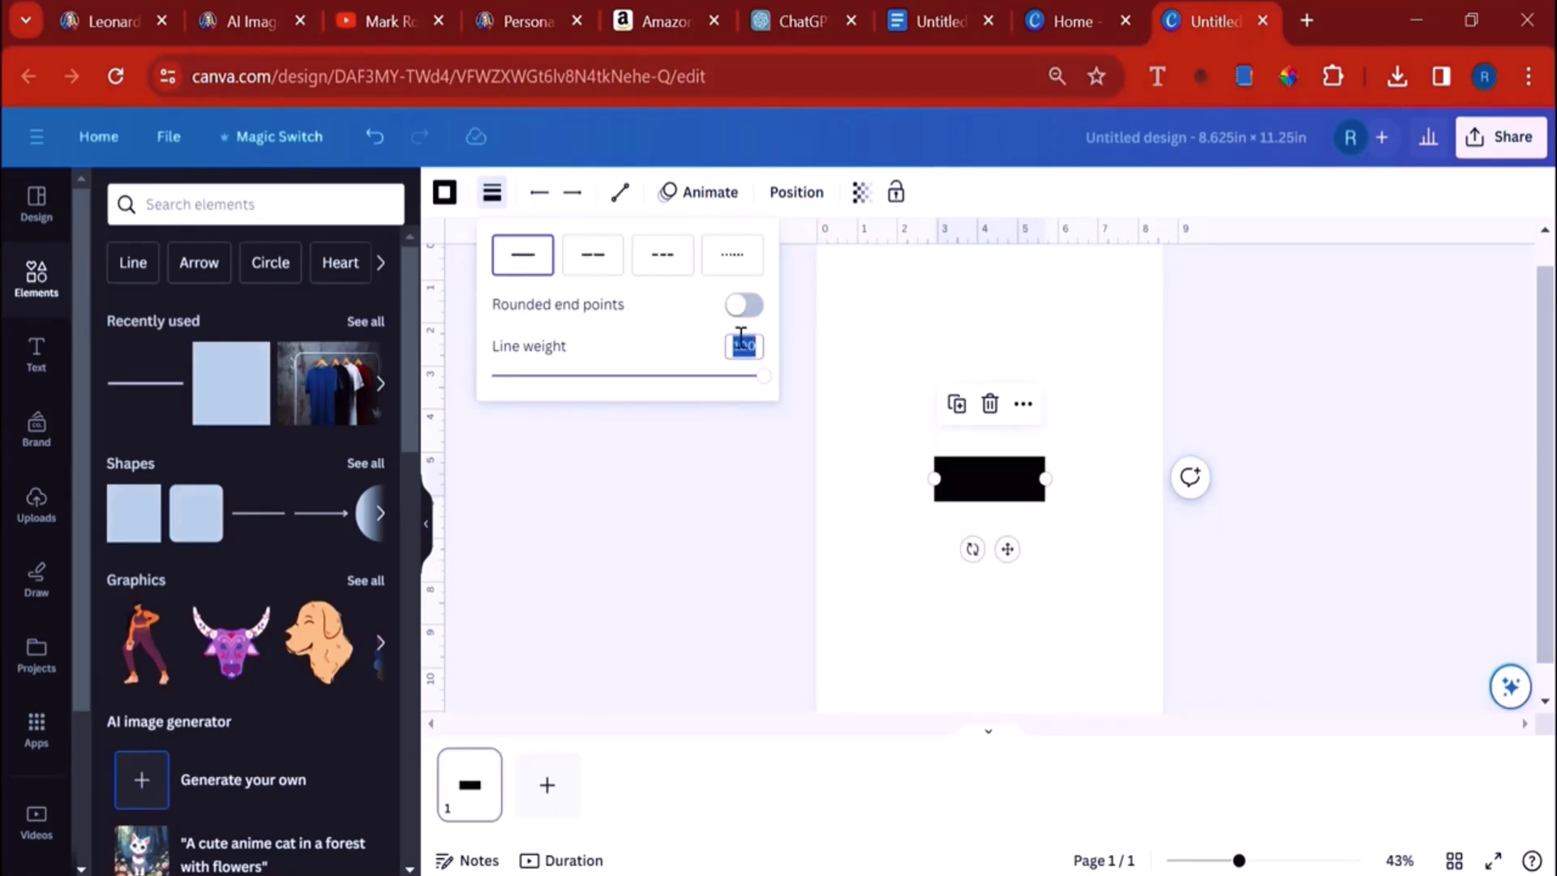
left_click(659, 339)
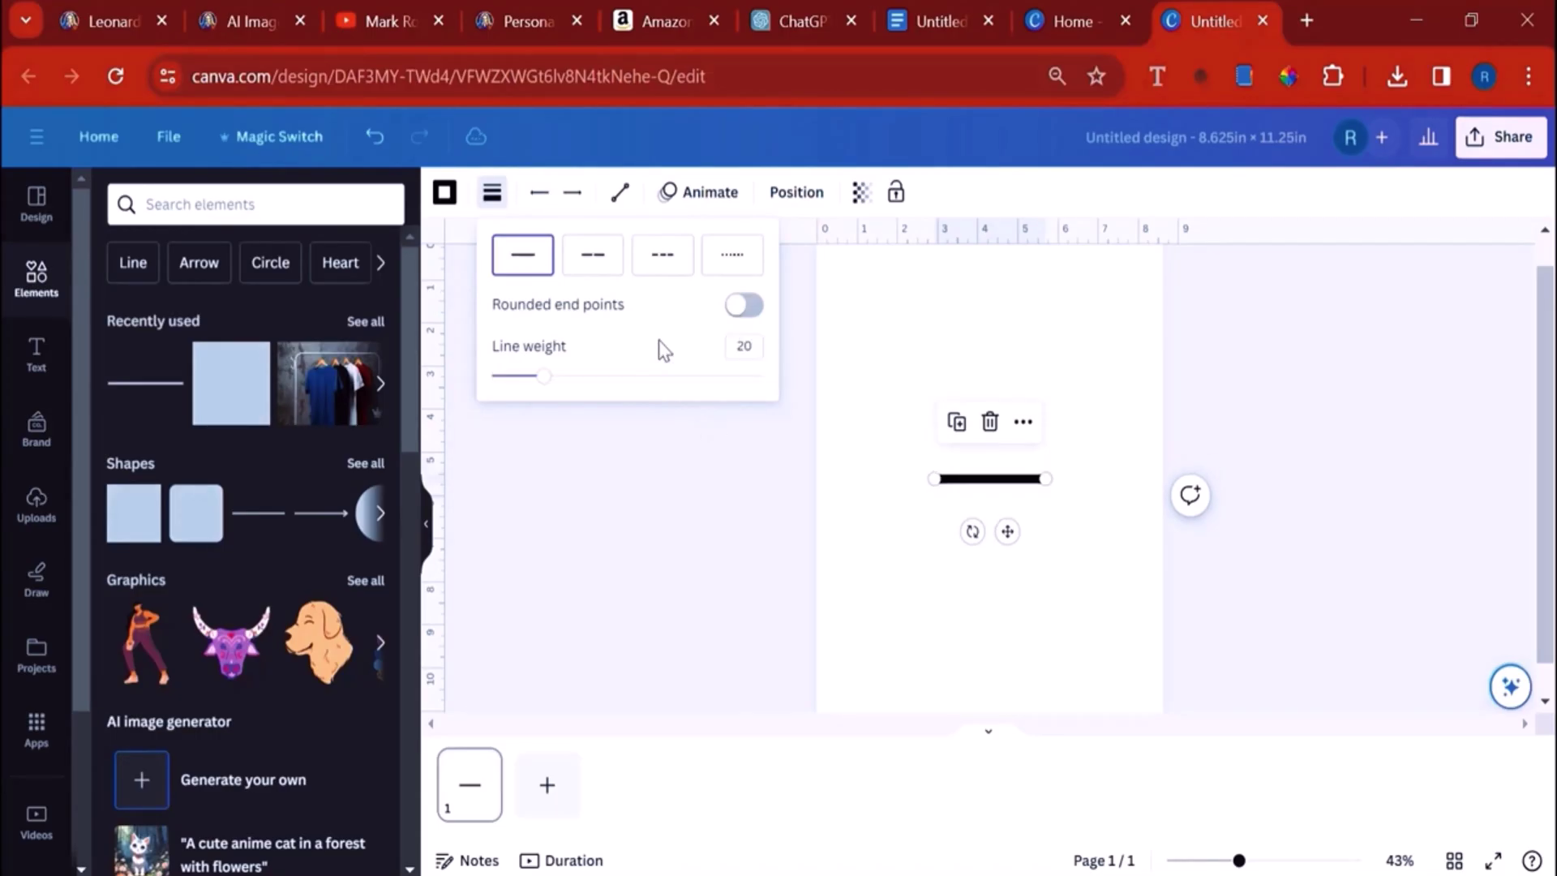
Step: Shorten the thick line from its right end to a block about 0.35 in long
left_click(1301, 863)
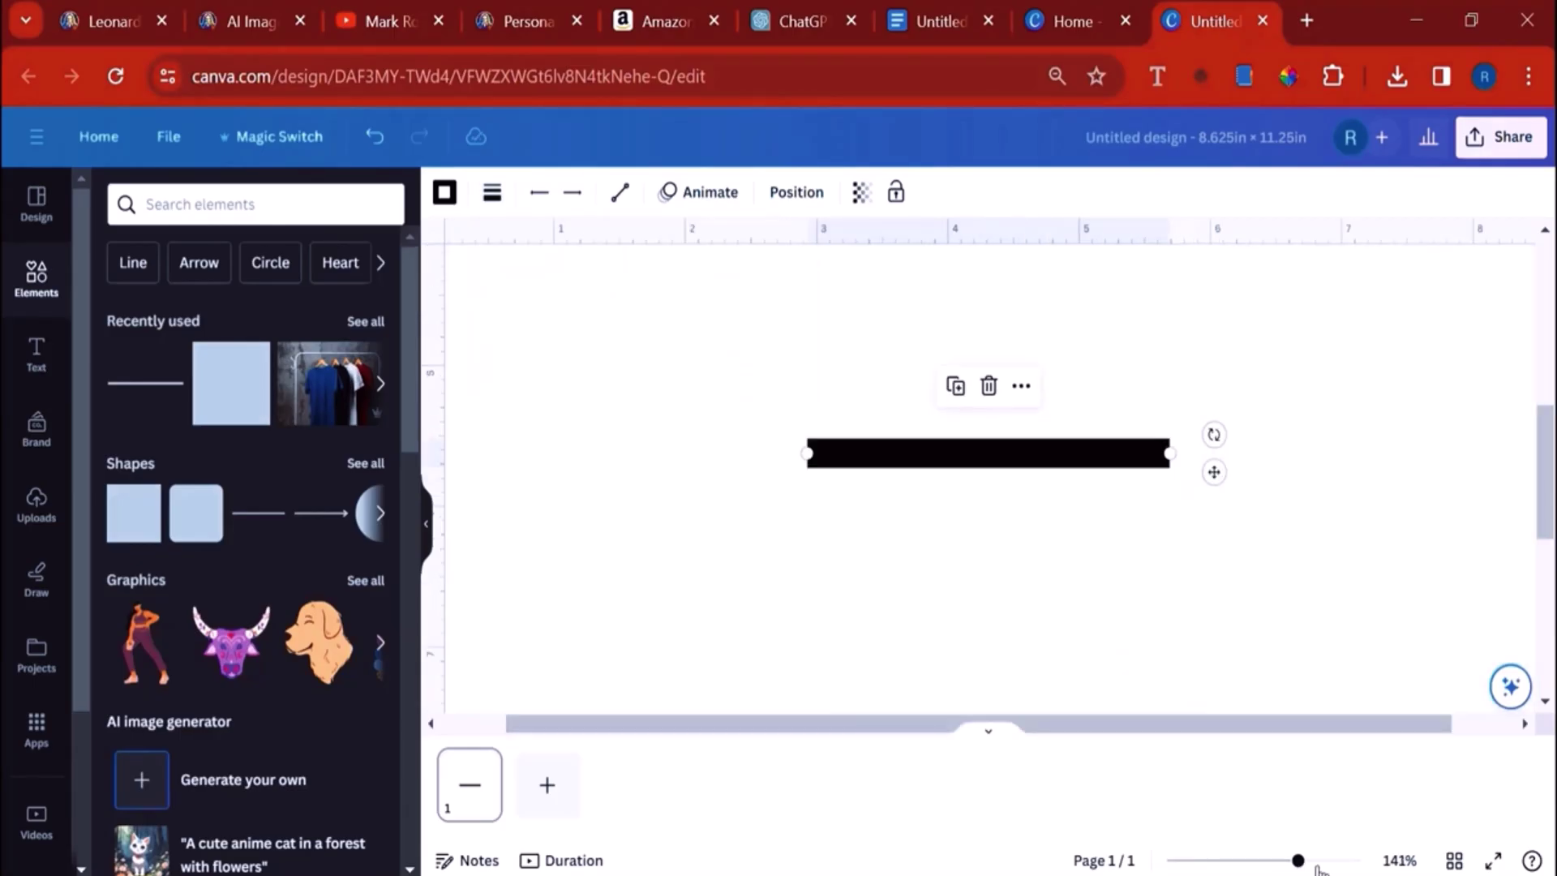
left_click_drag(1299, 863, 1351, 866)
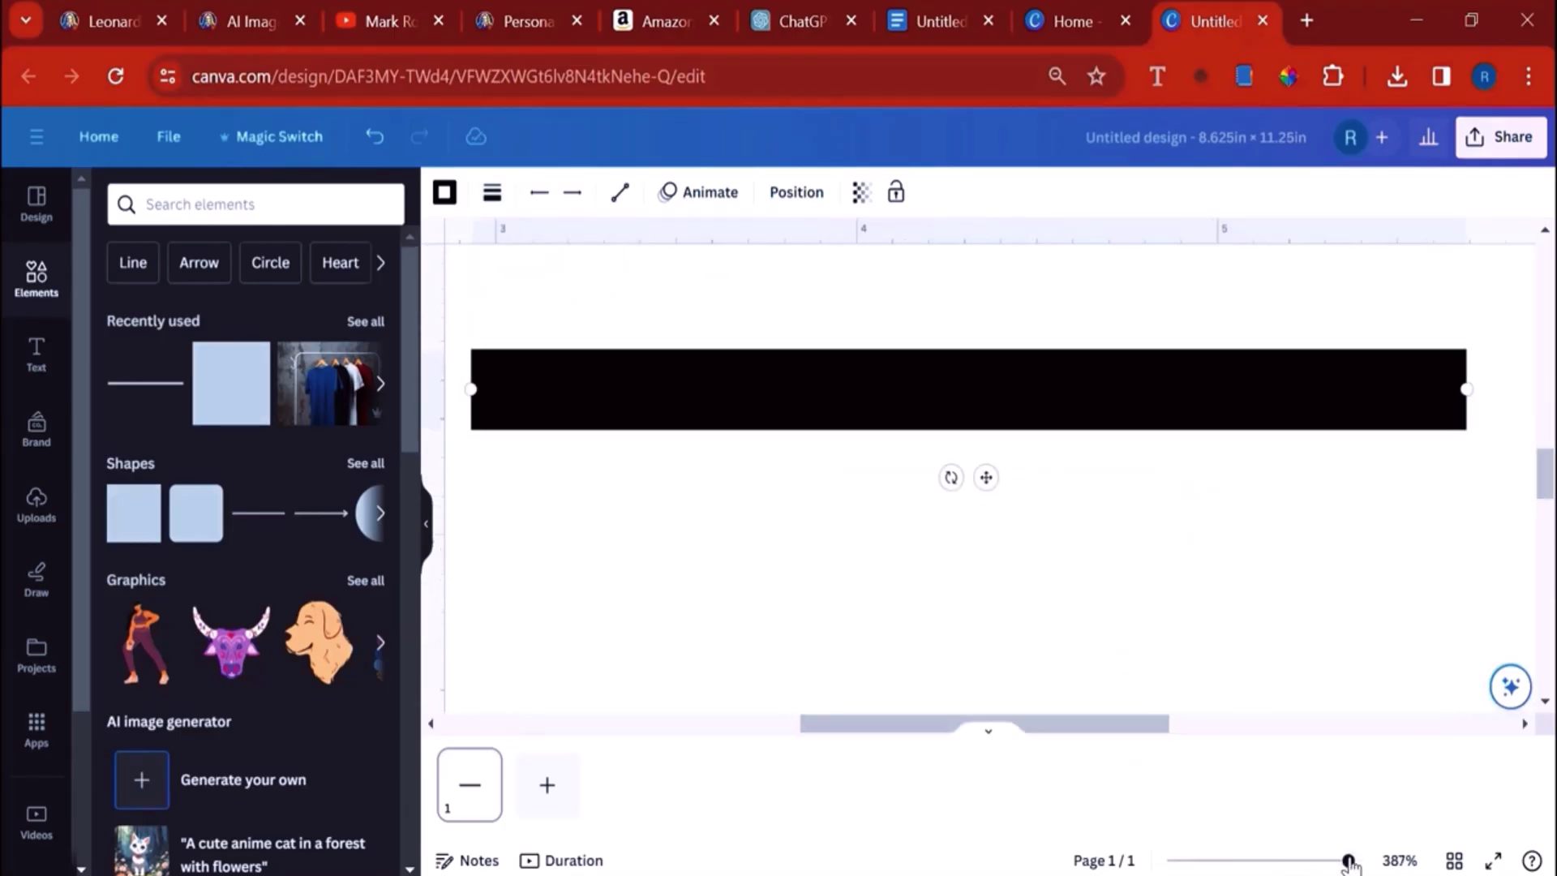
left_click_drag(1468, 390, 596, 389)
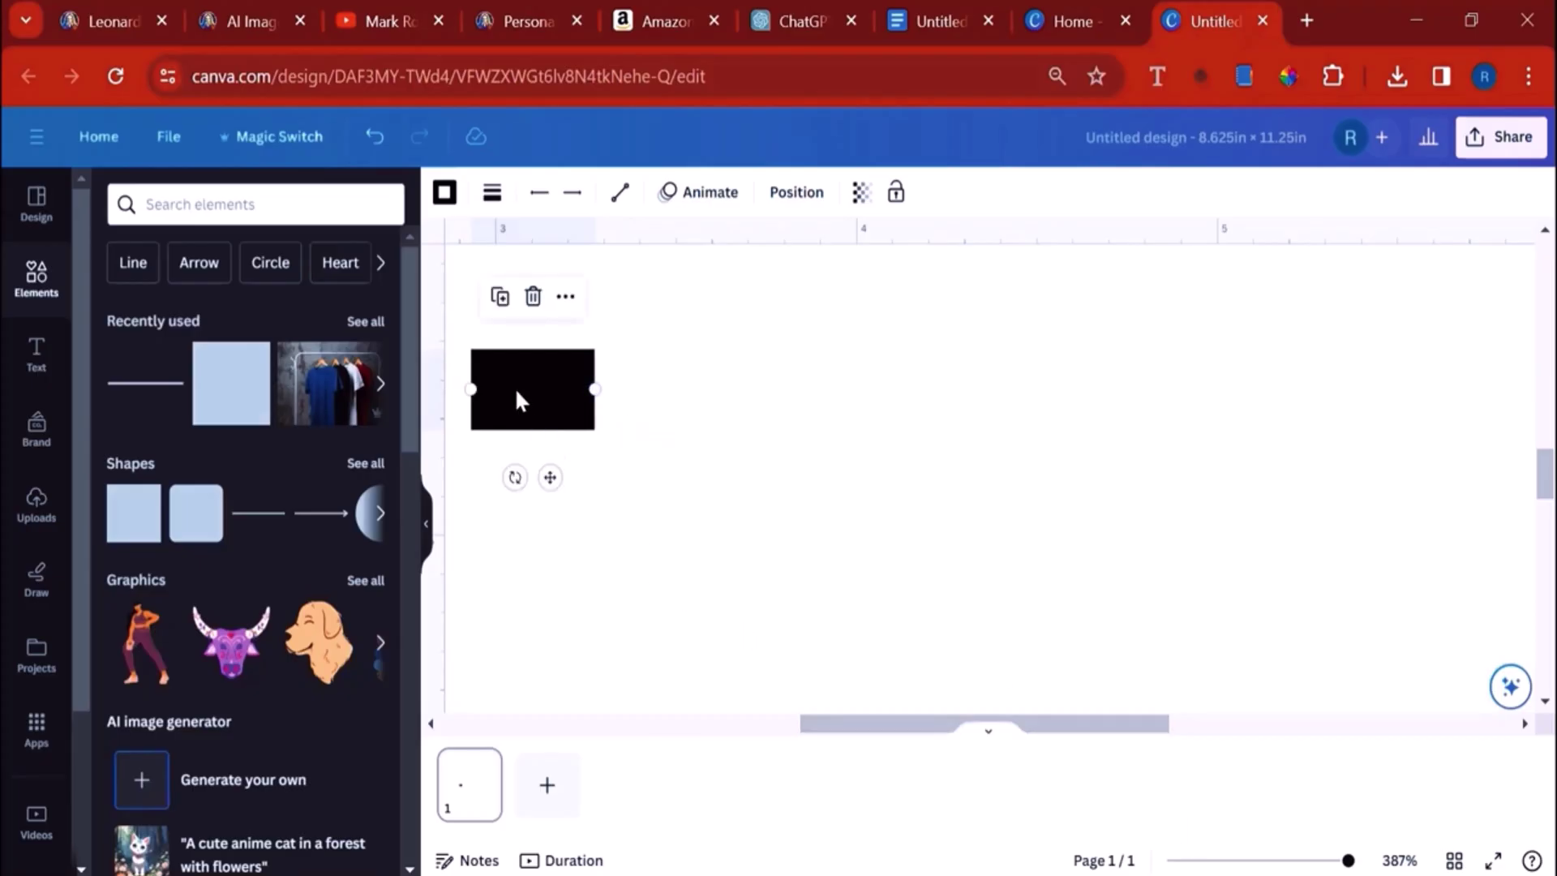
Step: Duplicate the short black block and place the copies beside it in a spaced horizontal row
left_click(500, 296)
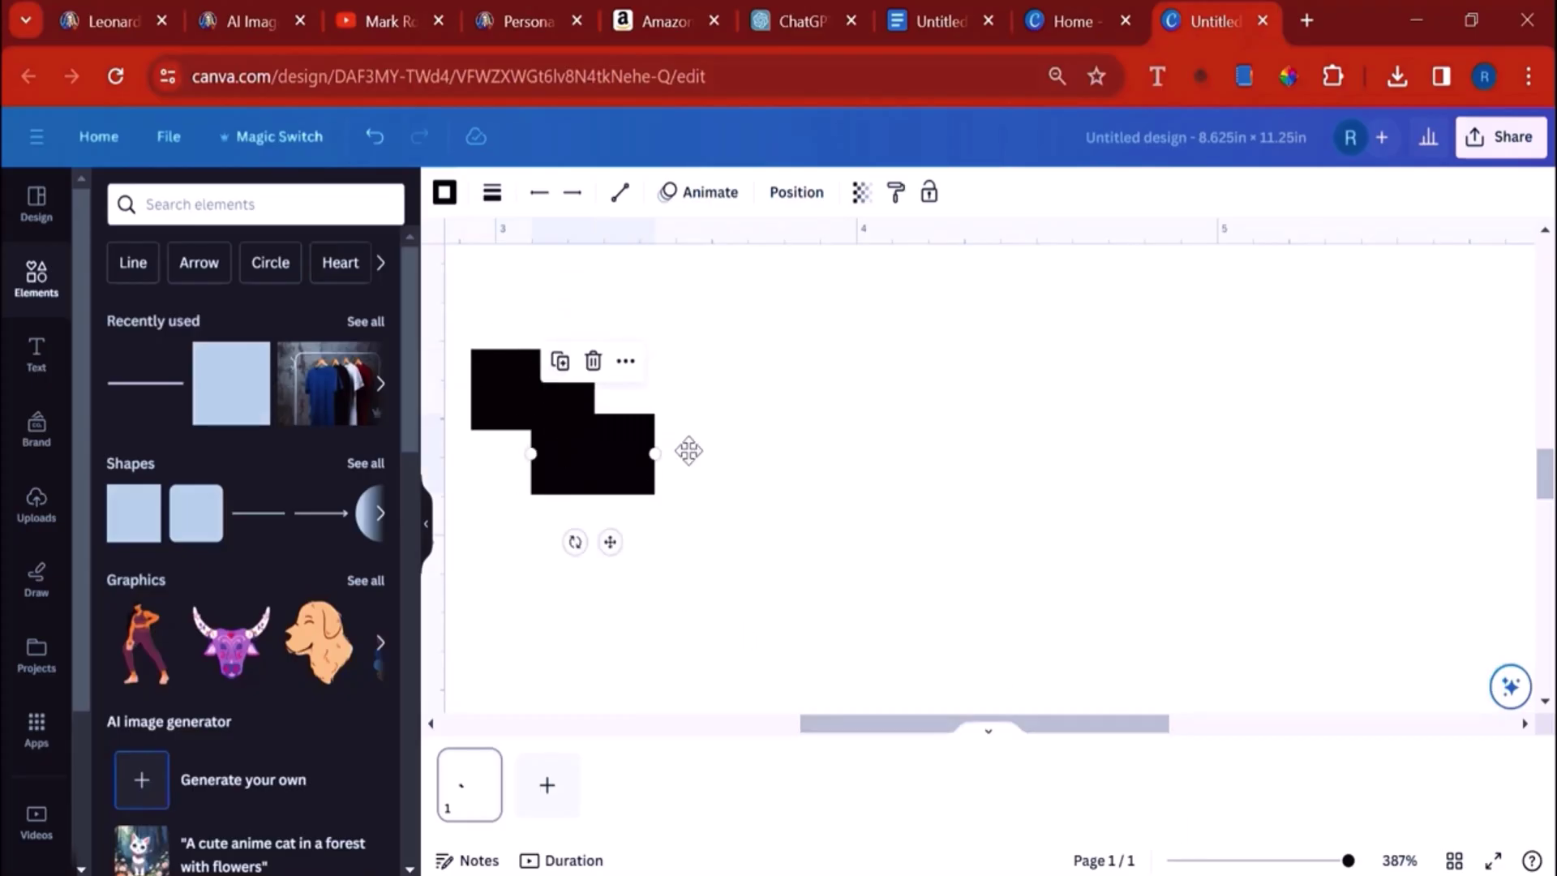
left_click_drag(584, 483, 931, 378)
left_click(1217, 297)
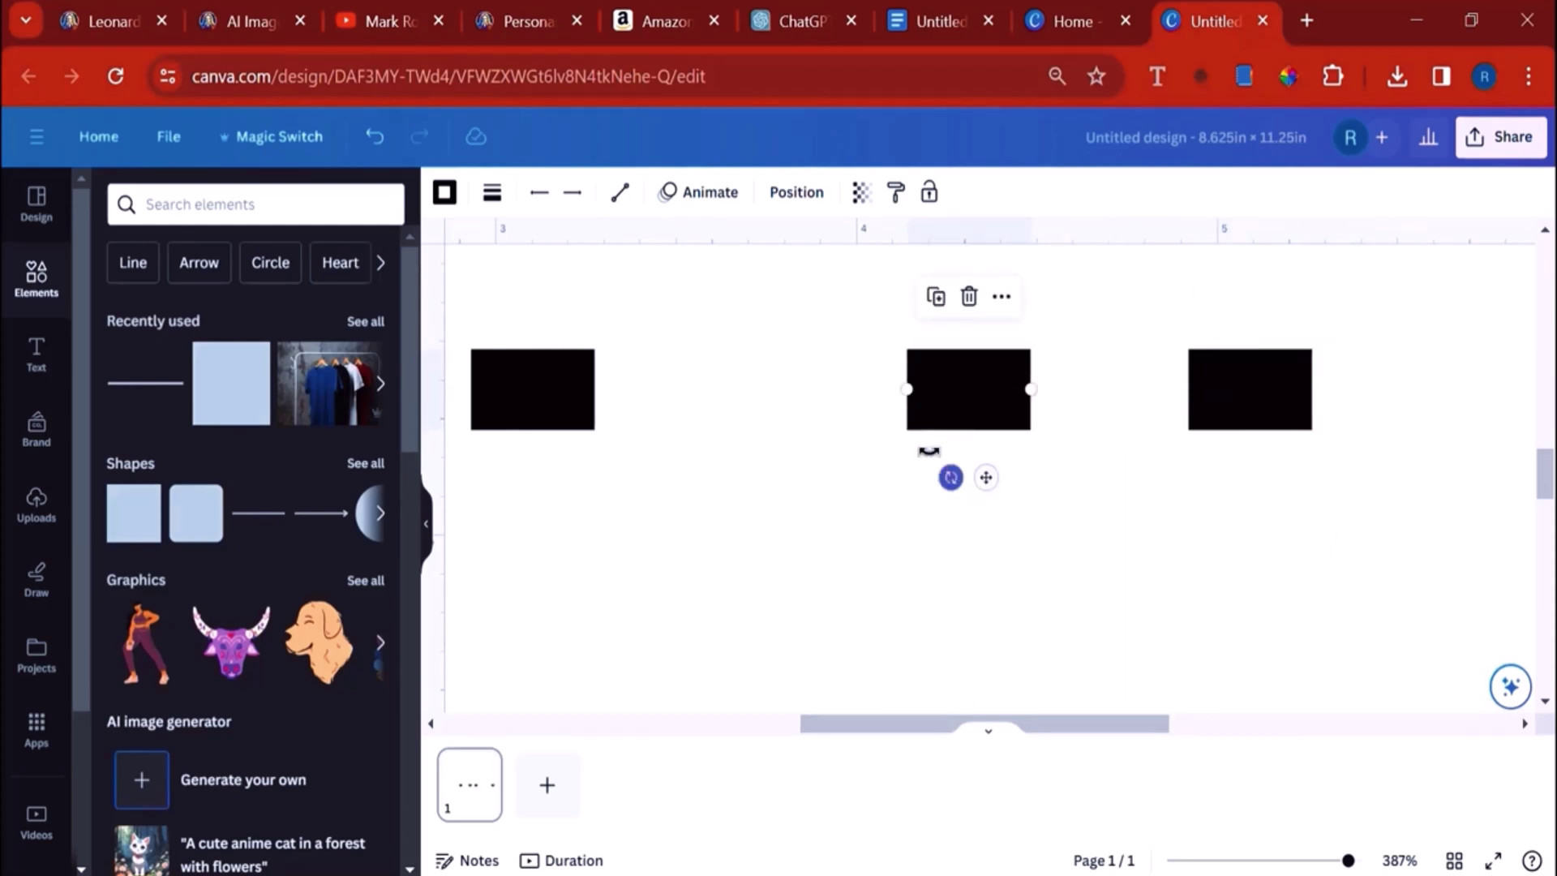
Step: Rotate the block near the 4 in mark to vertical, duplicate it and place the copy directly below
left_click_drag(928, 451, 913, 367)
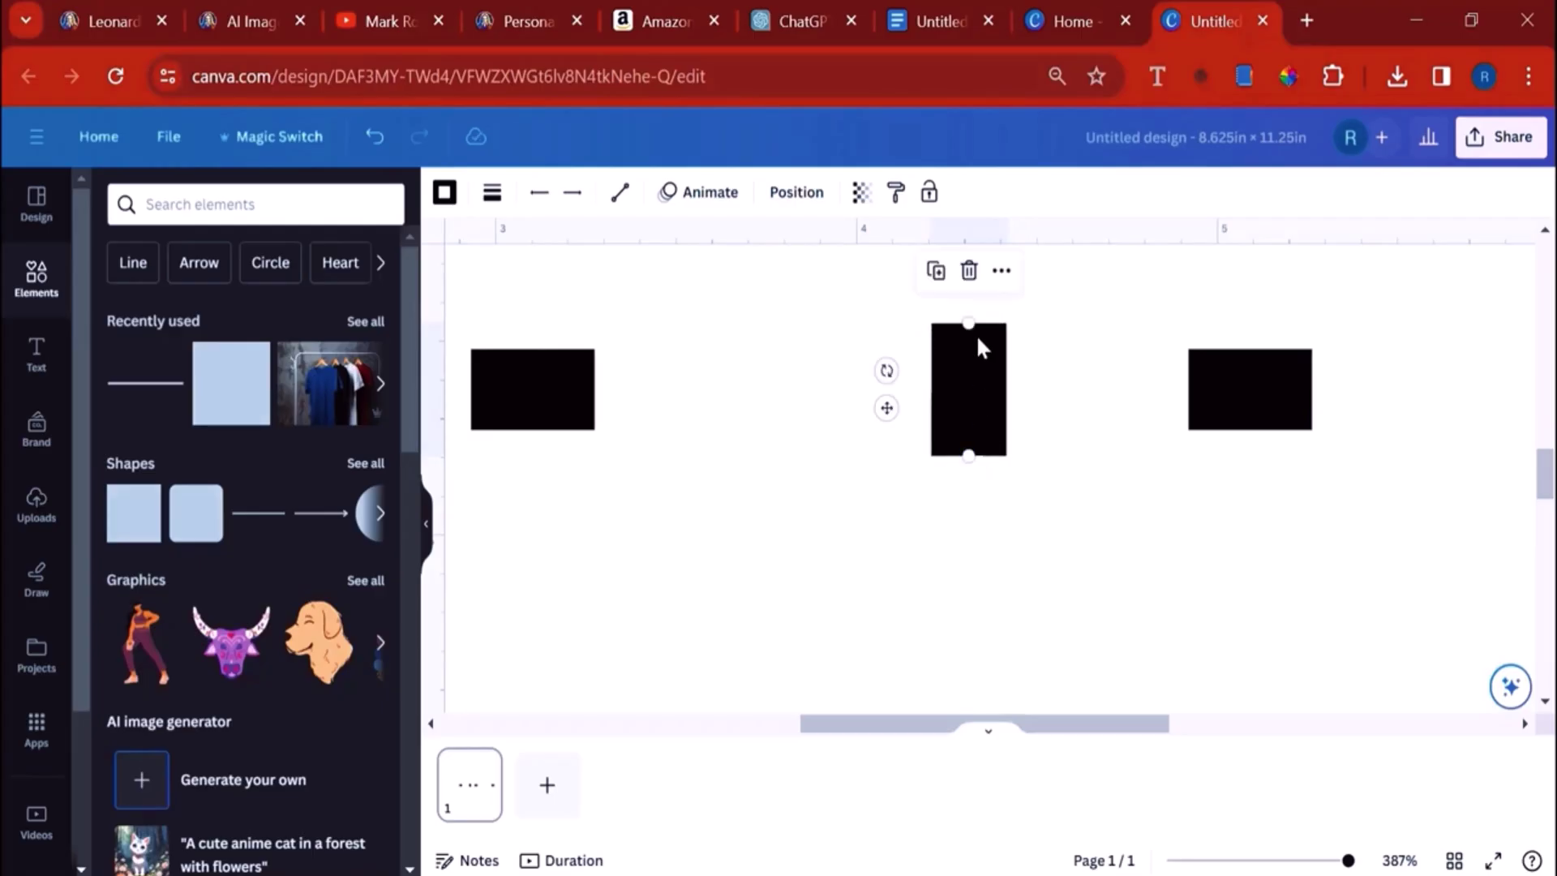
left_click(936, 280)
left_click_drag(725, 434, 994, 611)
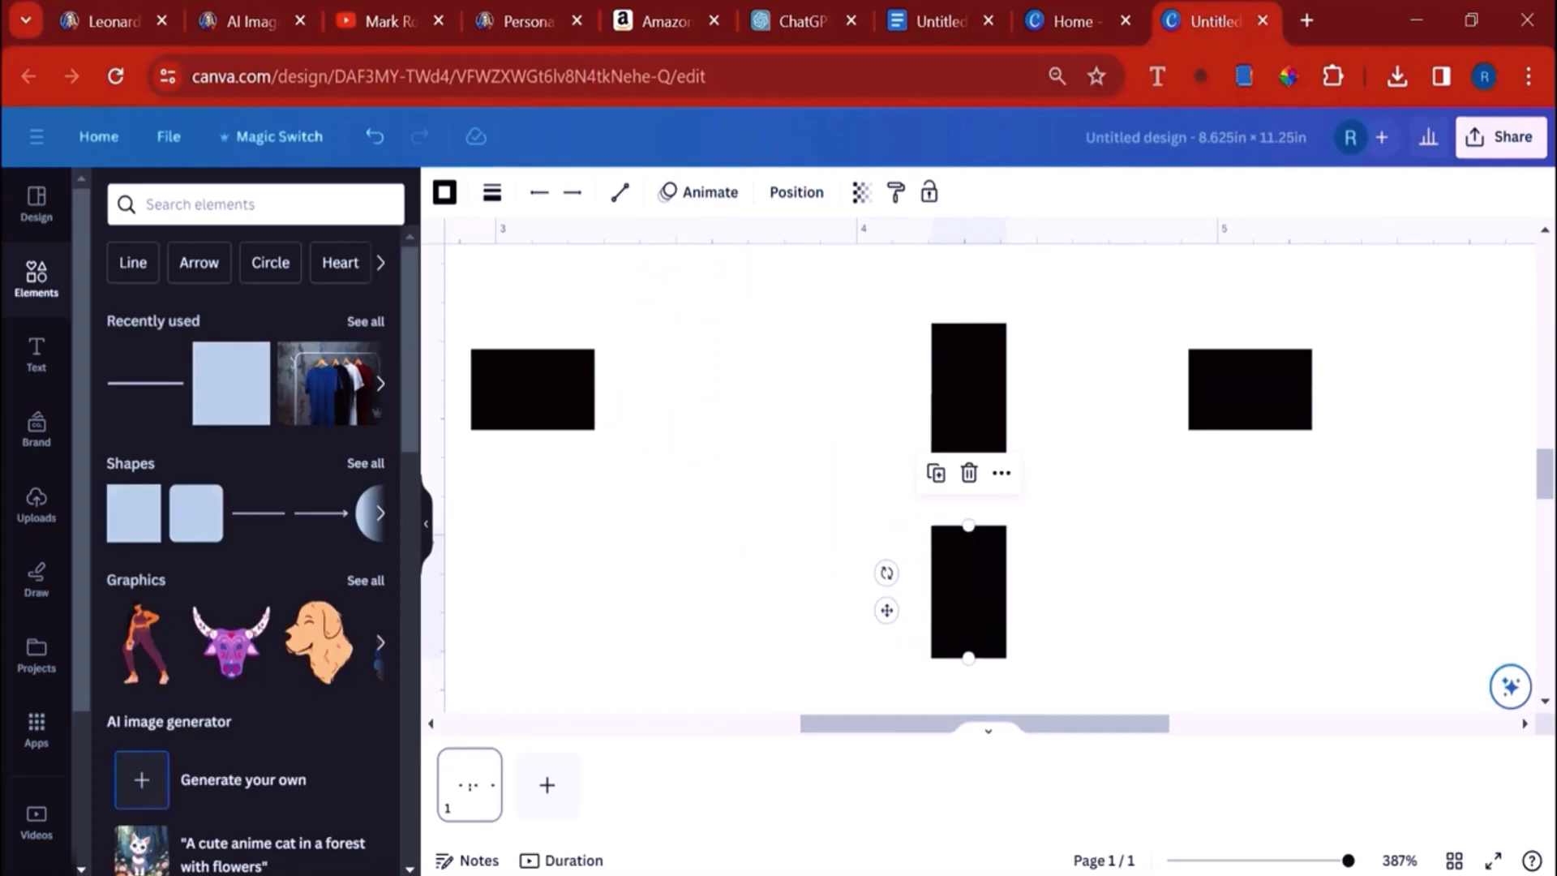
left_click(1305, 861)
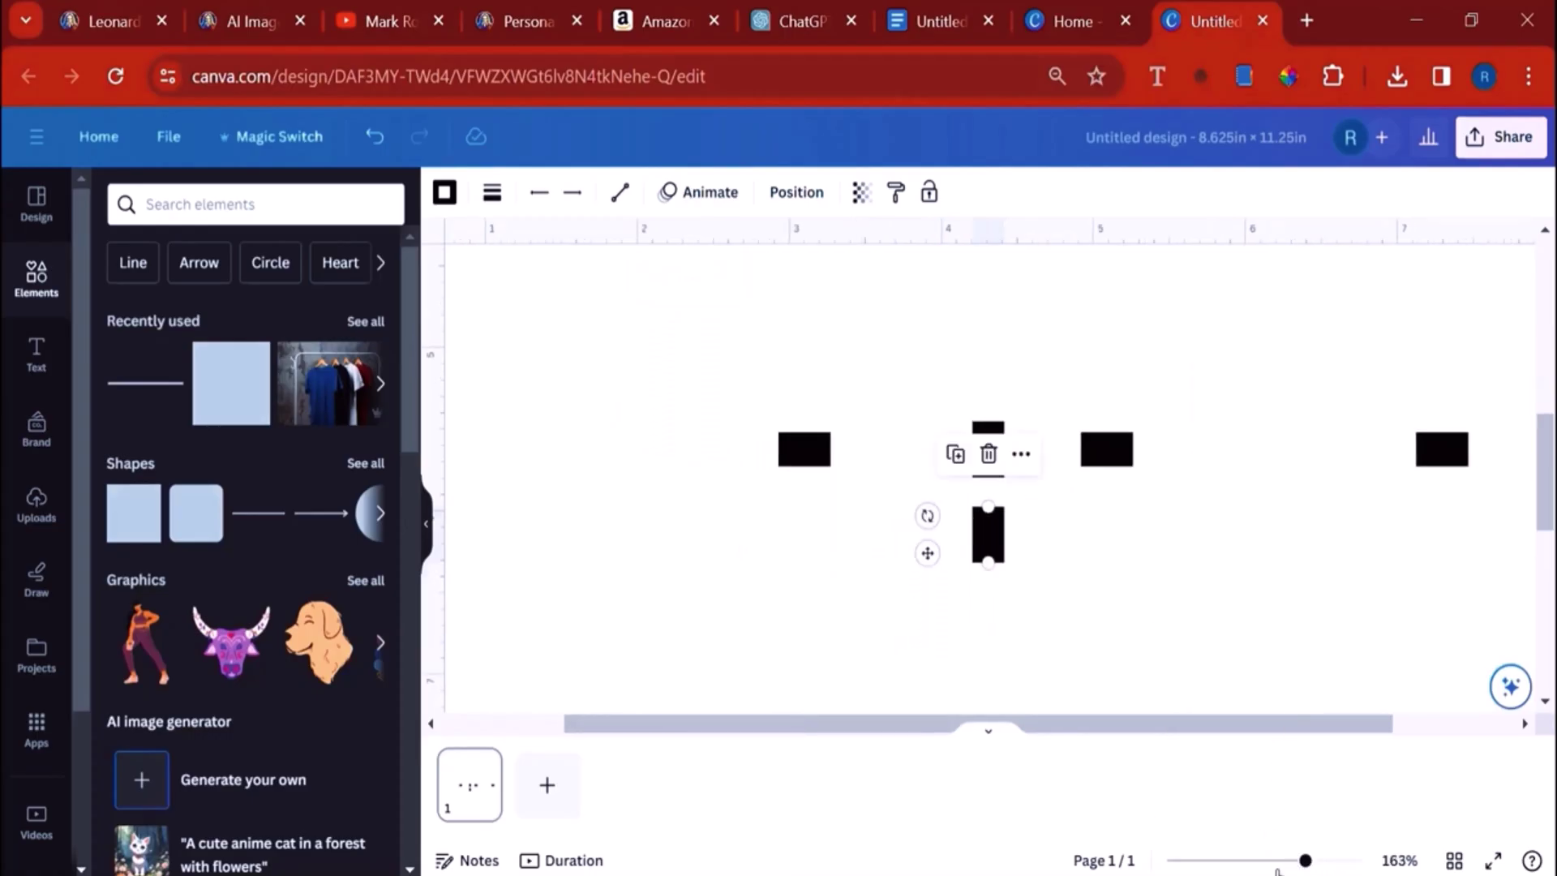
Step: Delete the surplus black block near the 7 in mark
left_click(1276, 860)
left_click_drag(1171, 403, 1379, 599)
key("Delete")
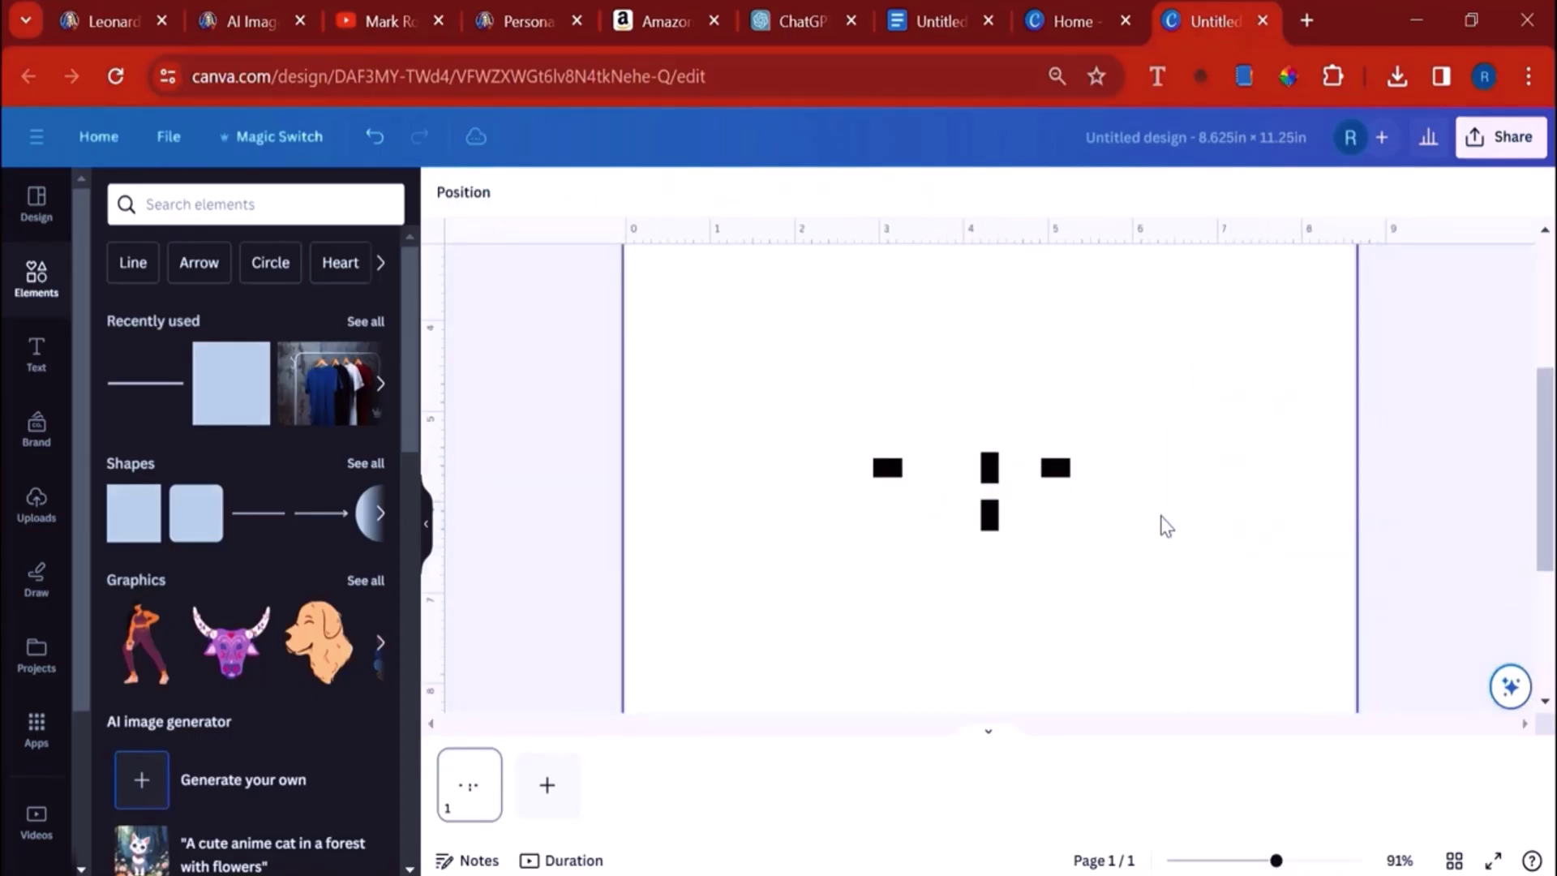
Step: Move the horizontal blocks flush against the page's left and right edges and the vertical blocks against its top and bottom edges
left_click(1067, 474)
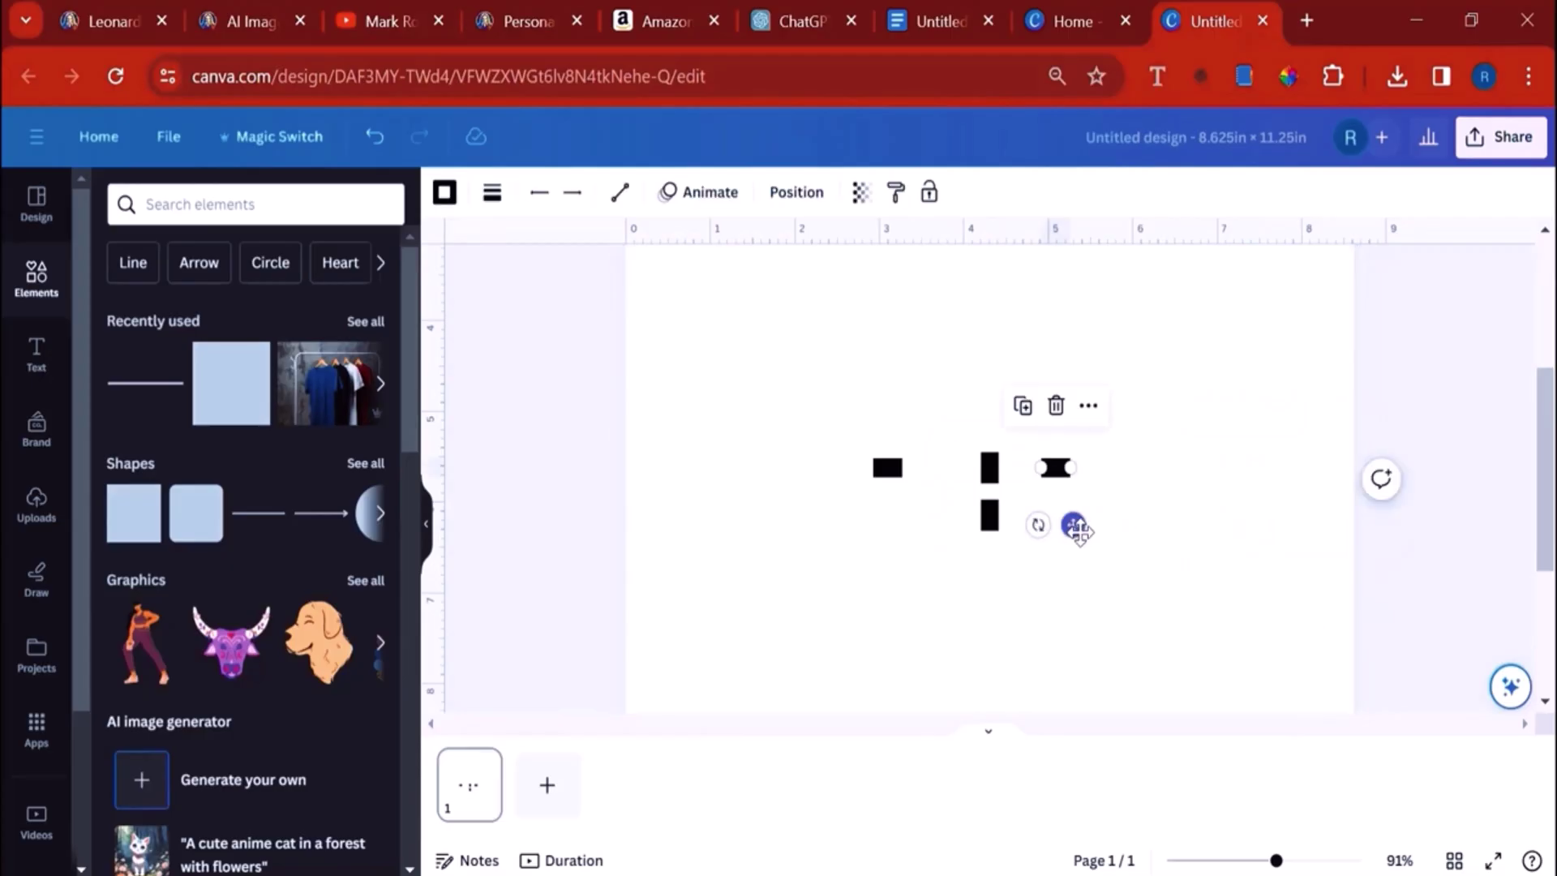
left_click_drag(1074, 528, 1360, 532)
left_click(875, 469)
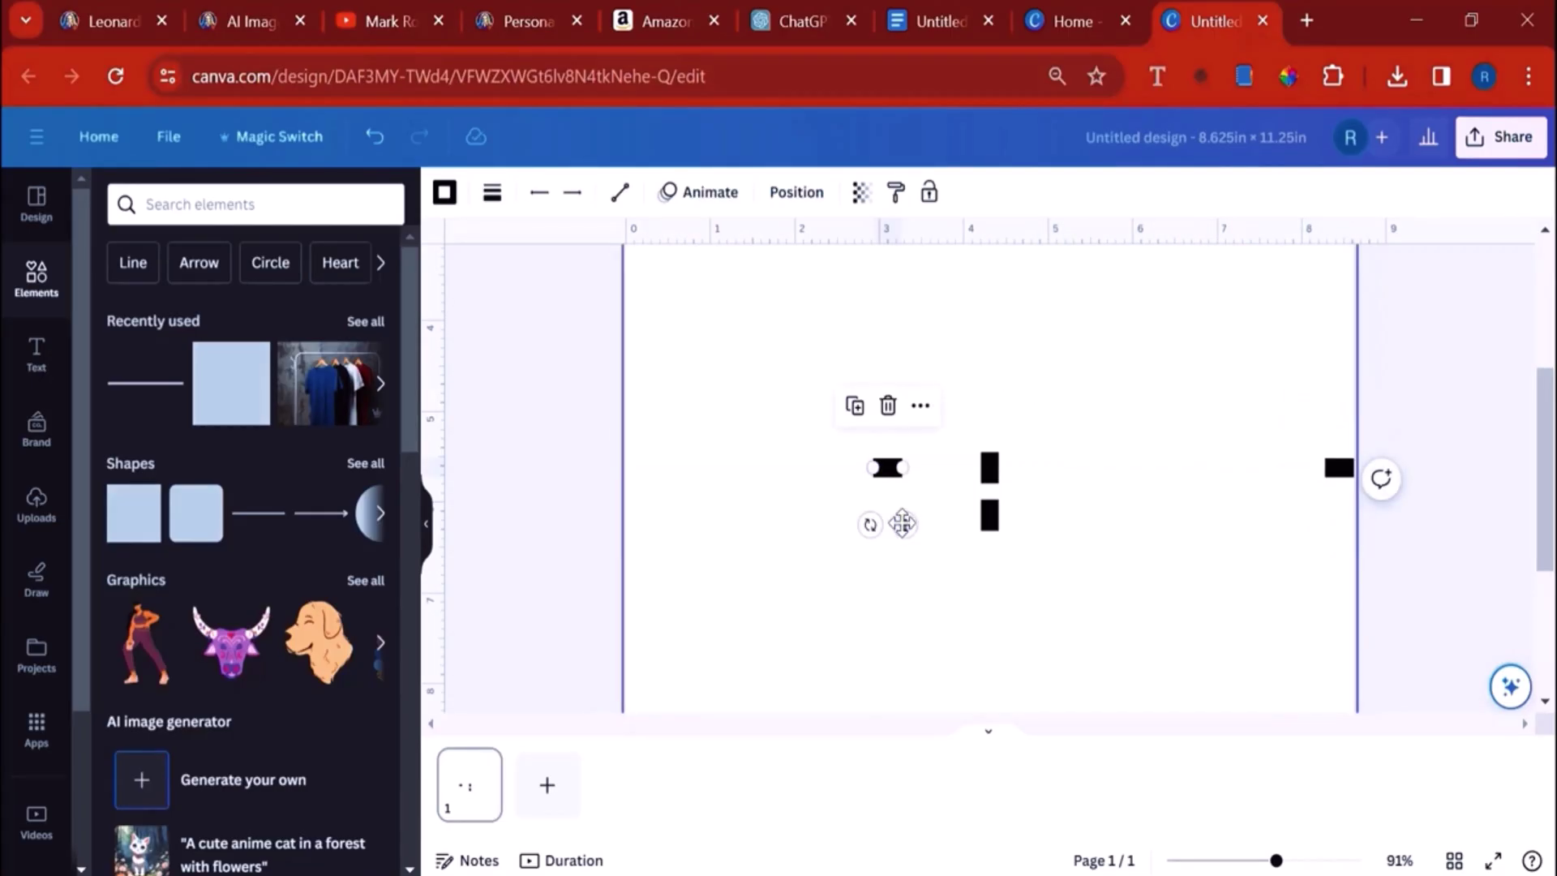
left_click_drag(903, 525, 666, 527)
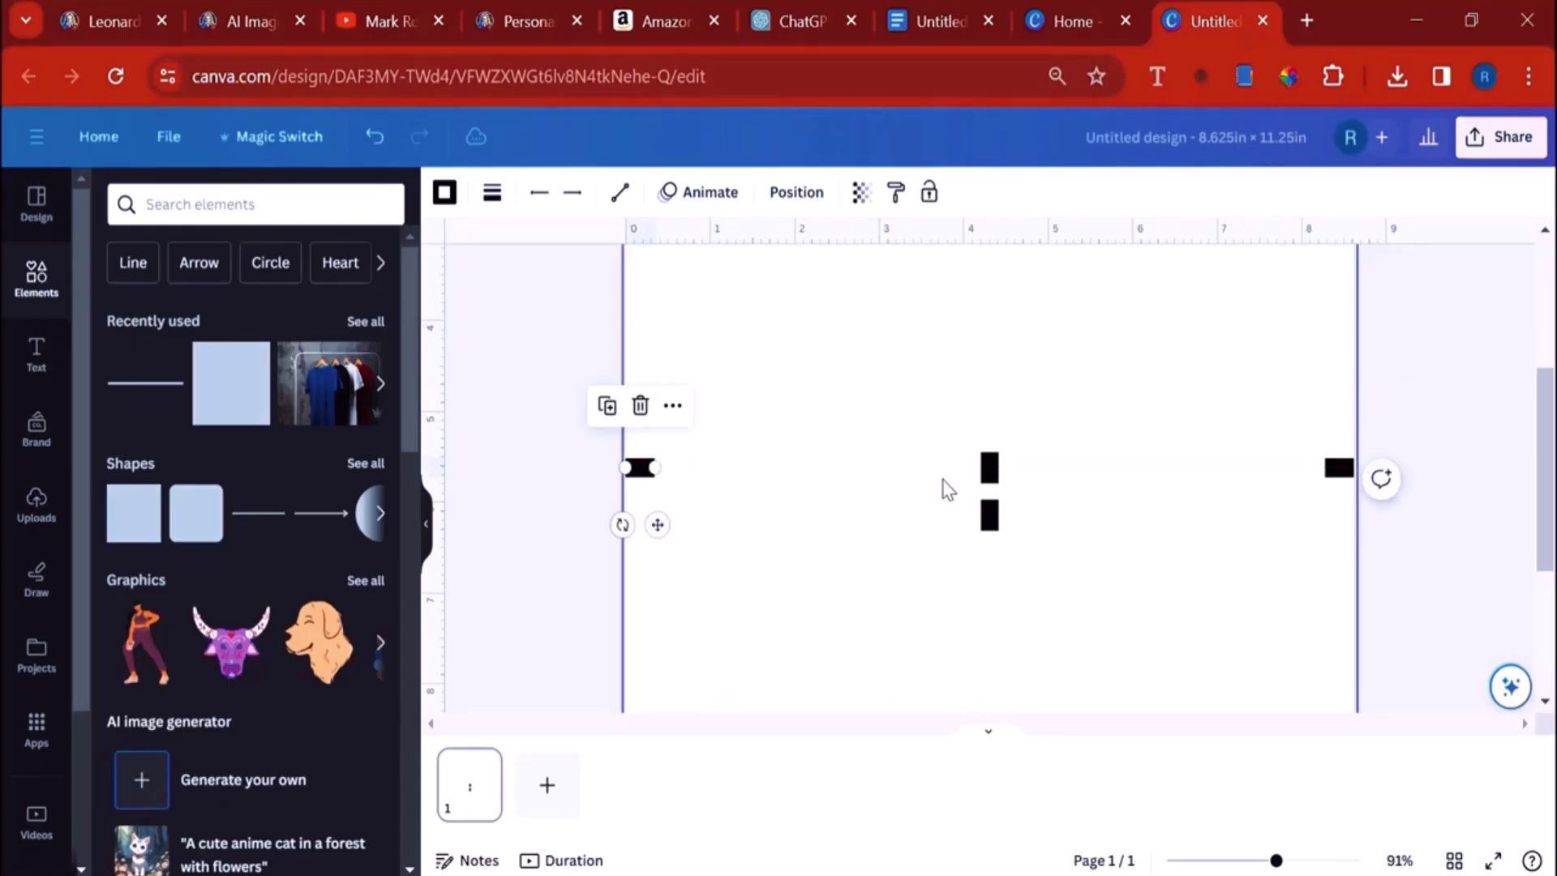
left_click(990, 481)
left_click_drag(931, 485, 925, 681)
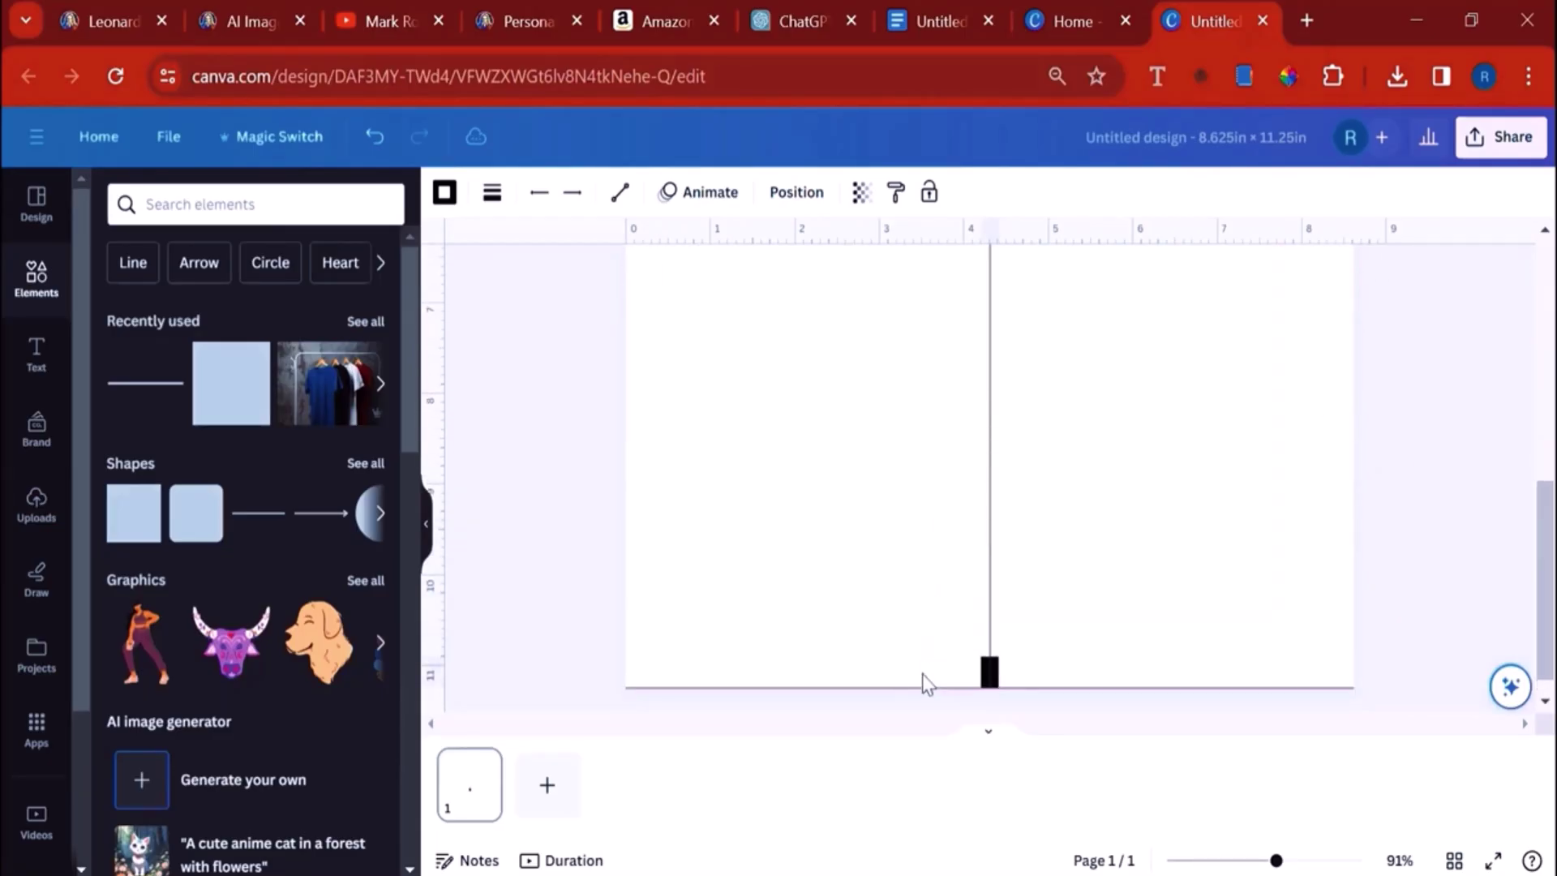
Step: Place ruler guides along the inner ends of the four edge blocks, with the vertical guides at 0.342 in and 8.283 in
left_click(762, 527)
scroll(907, 358, "up", 7)
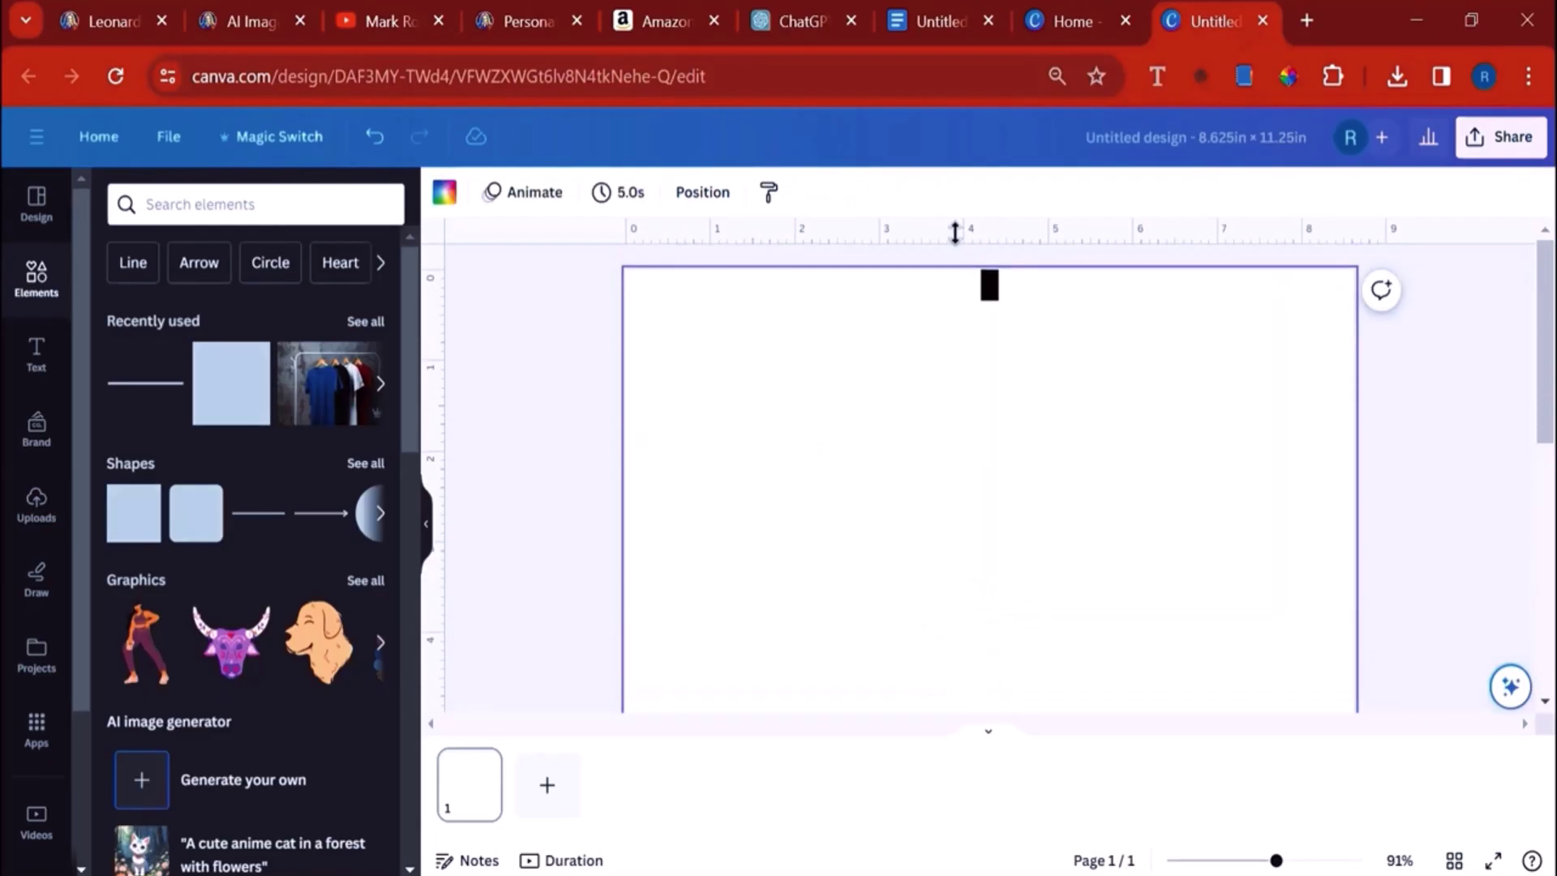
left_click_drag(953, 233, 952, 658)
scroll(928, 459, "down", 7)
scroll(605, 455, "up", 3)
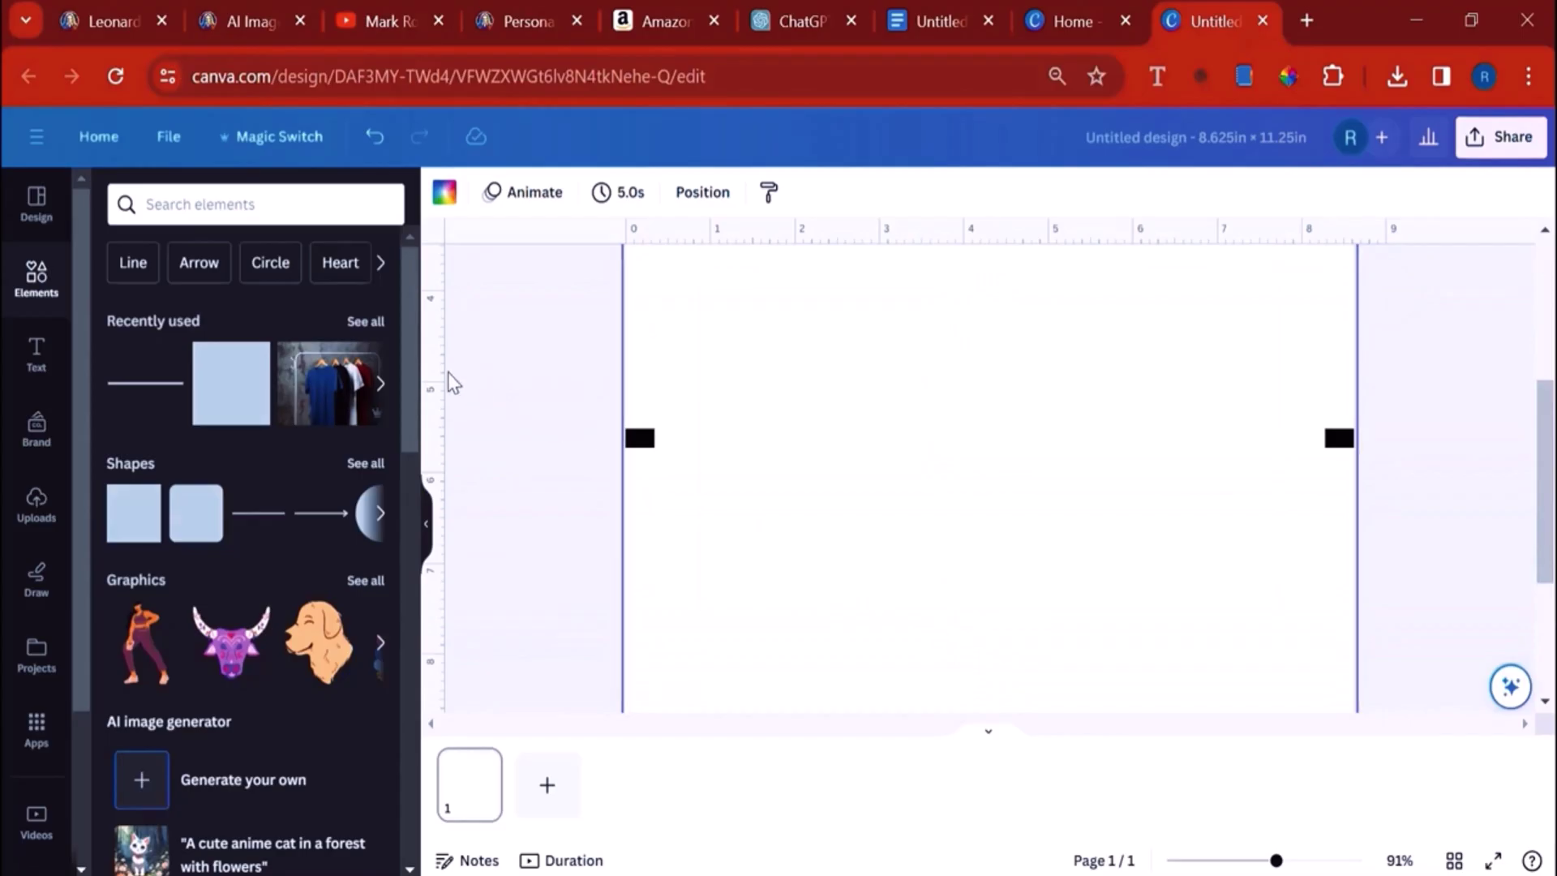
left_click_drag(645, 361, 657, 361)
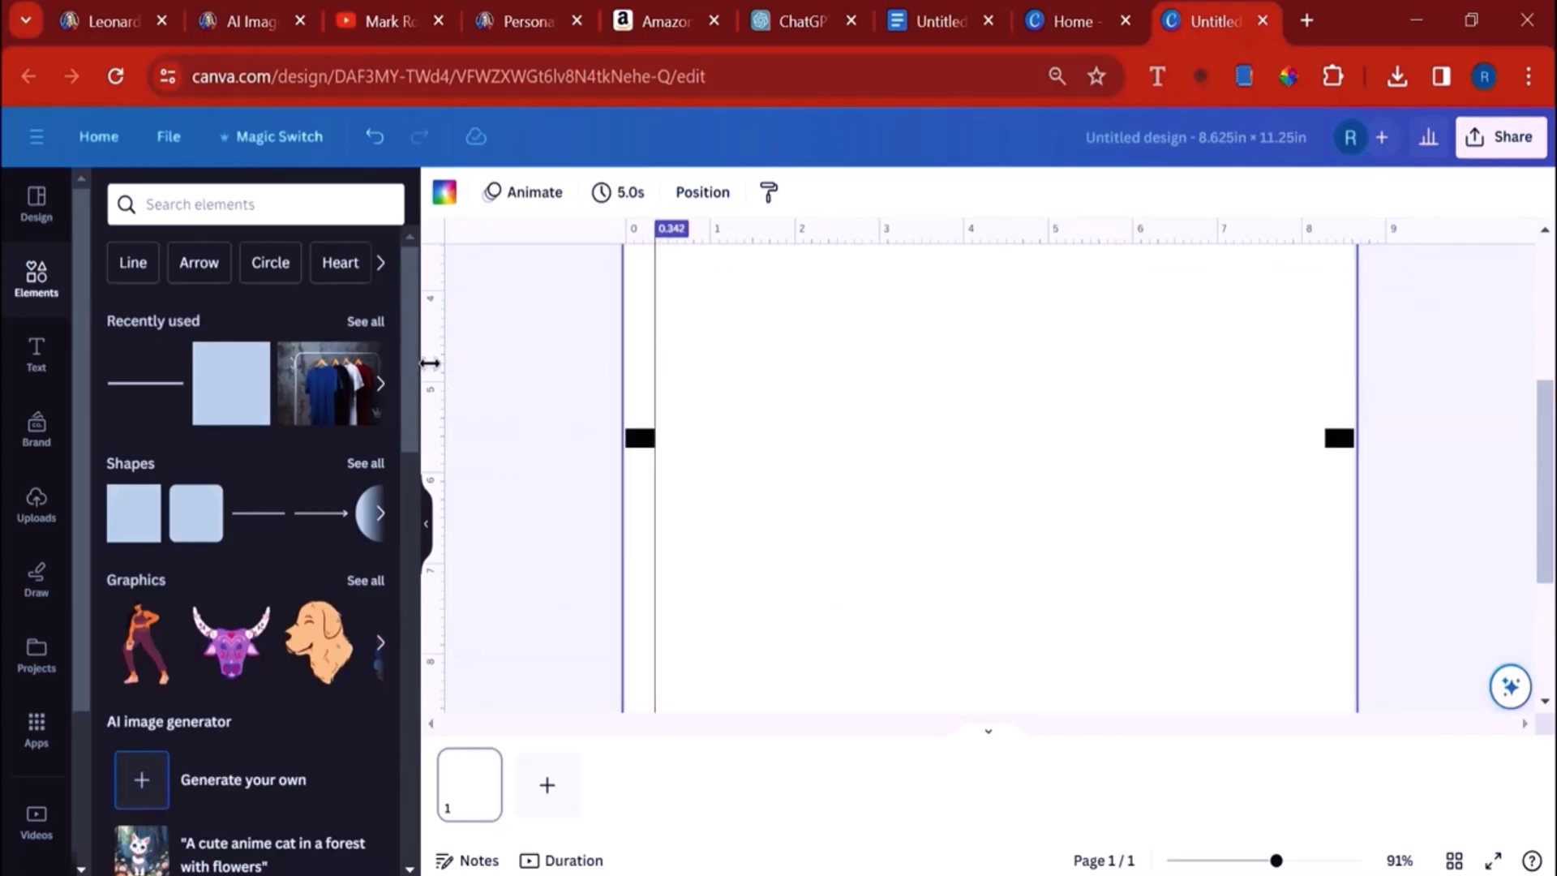
left_click_drag(431, 361, 1307, 367)
Step: Delete all four black blocks from the page, keeping the ruler guides
scroll(1064, 431, "up", 5)
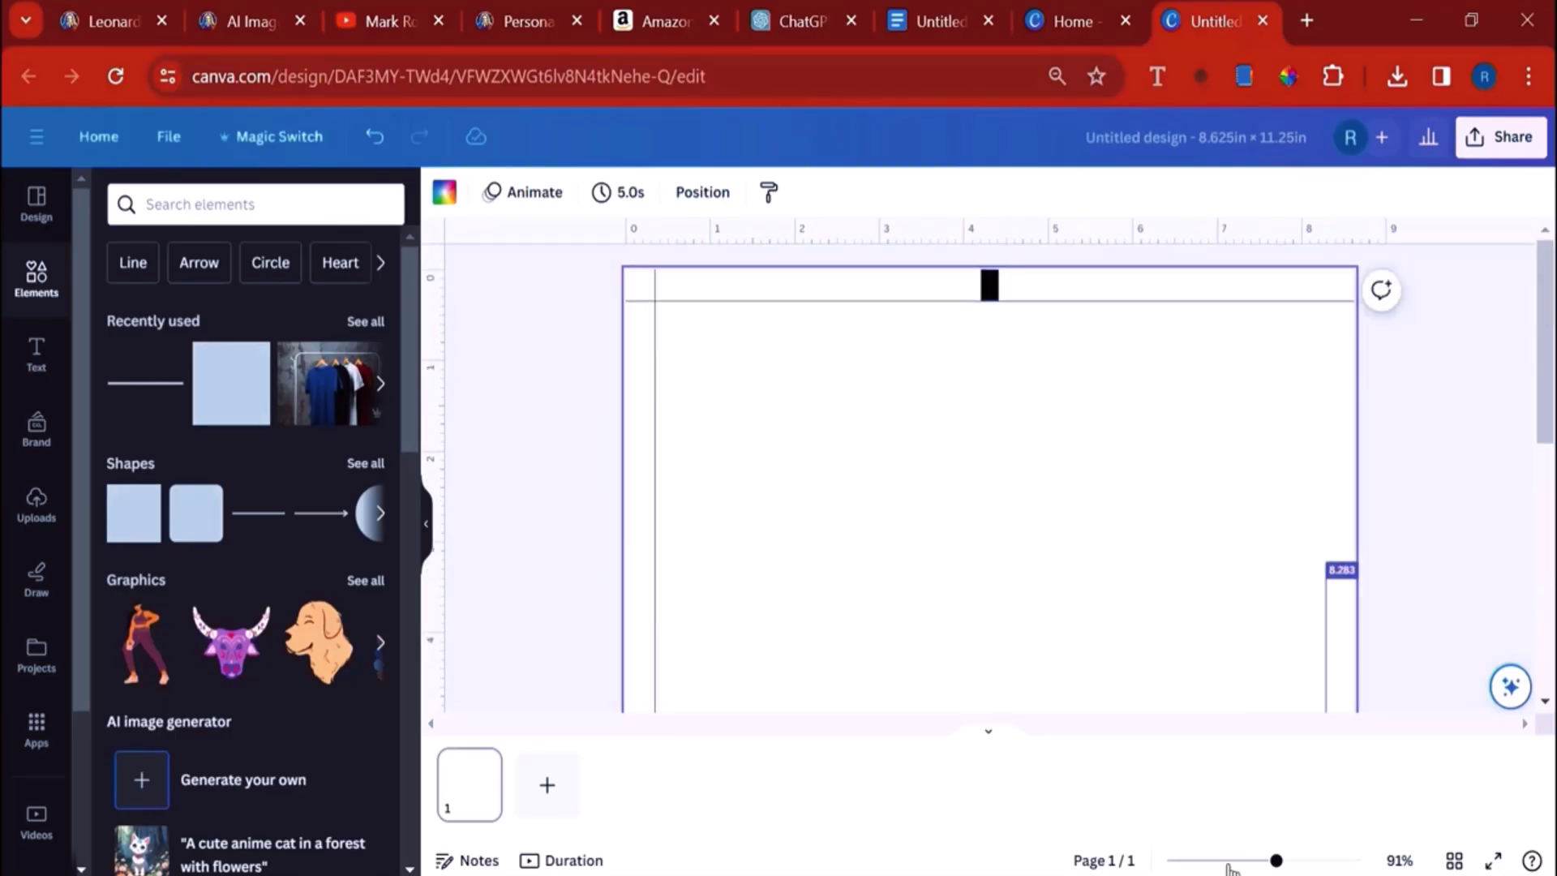
left_click_drag(1259, 865, 1239, 861)
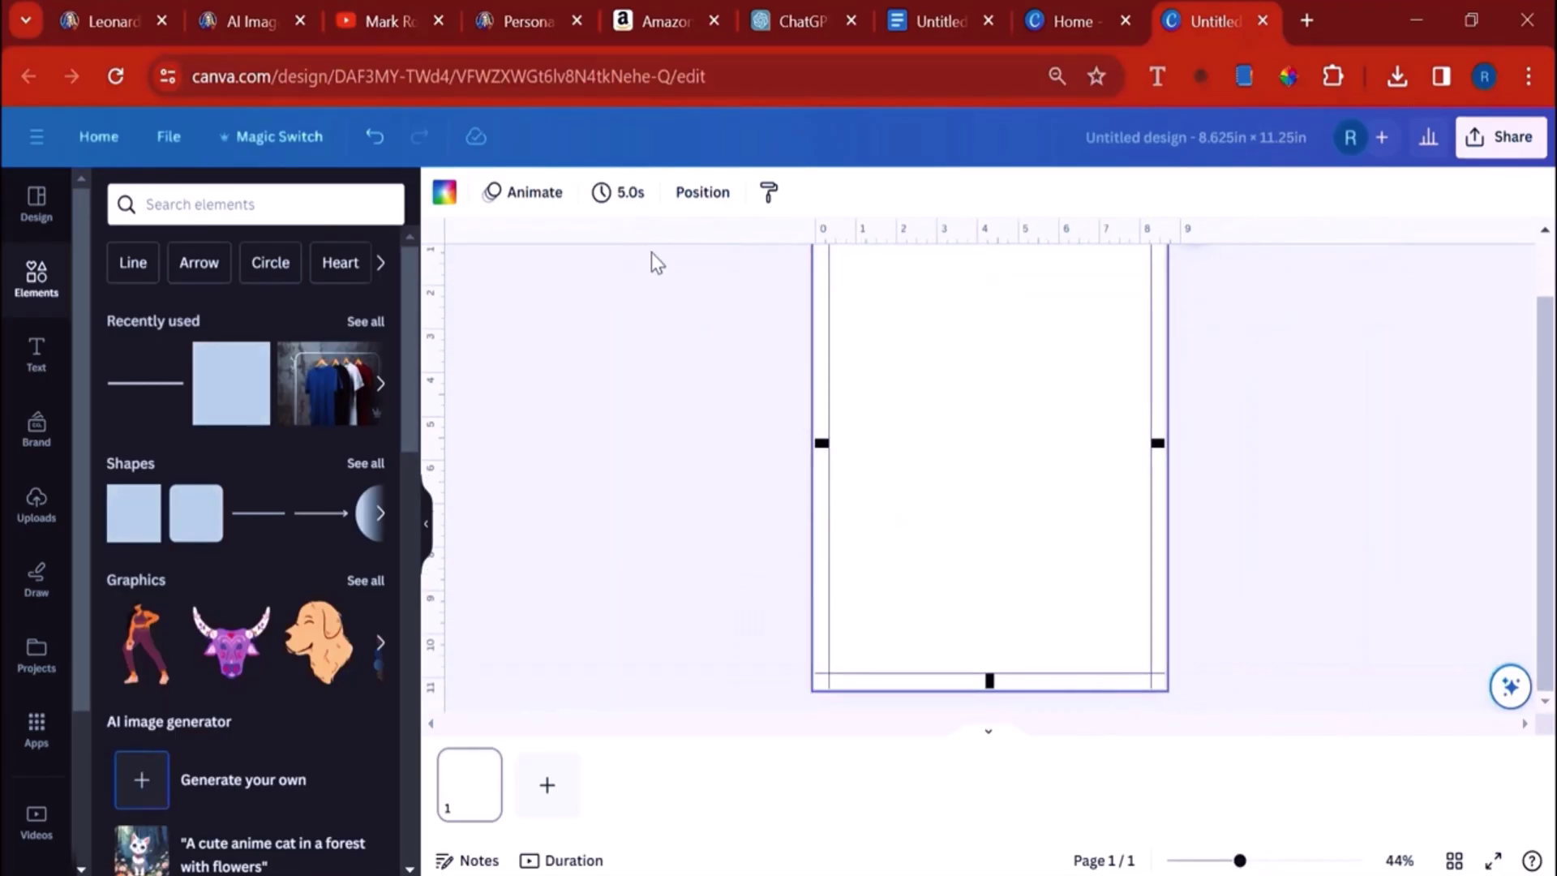
left_click_drag(723, 275, 1336, 845)
left_click(1327, 821)
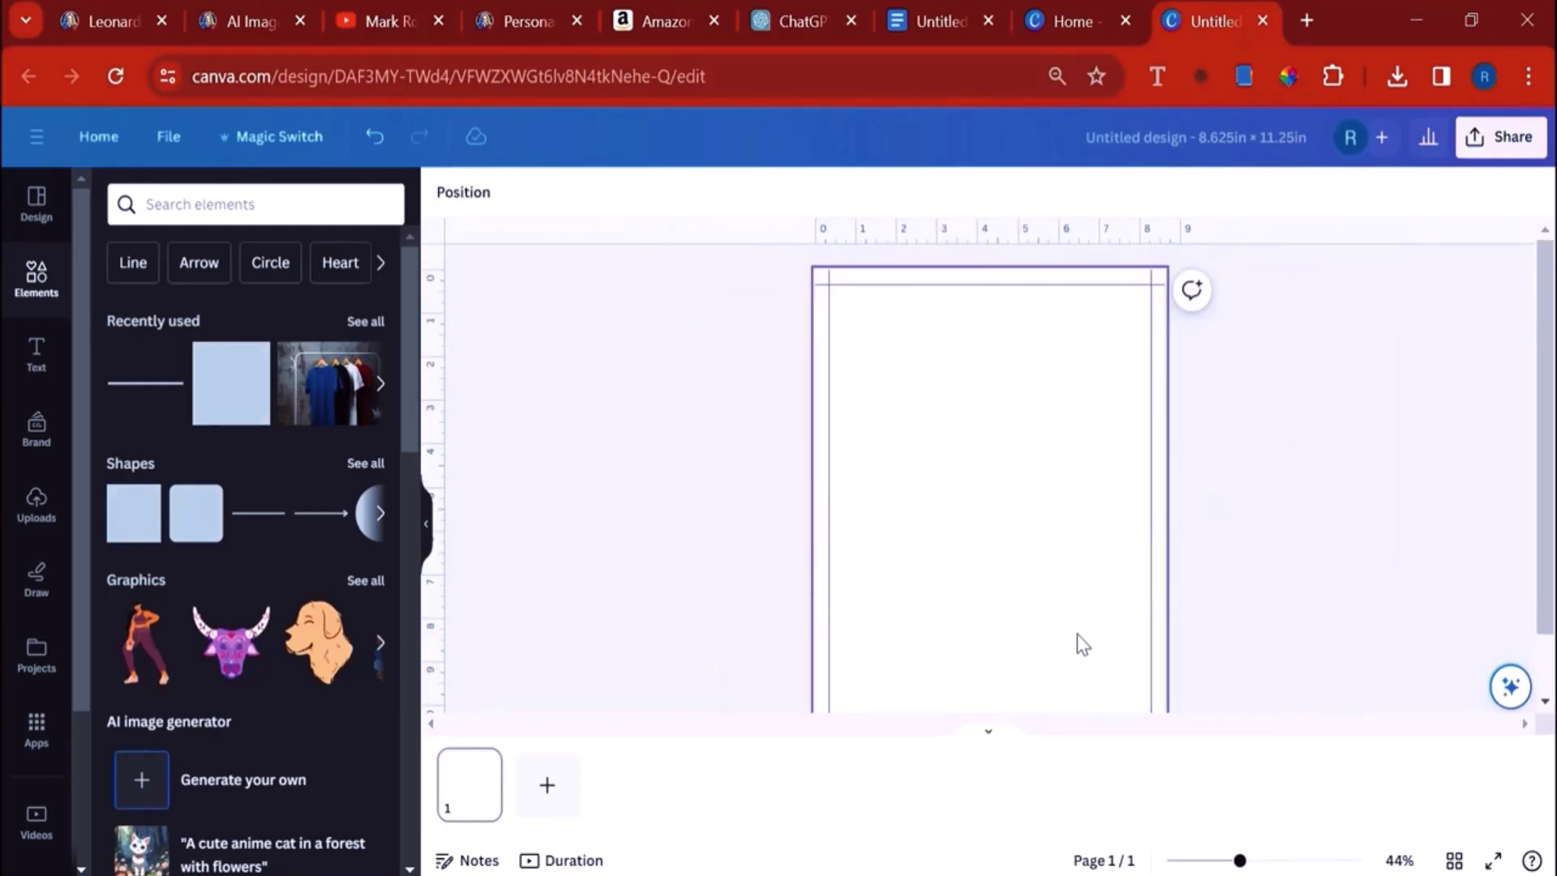
Step: Examine the margin strip between the 8.283 in guide and the right edge of the page
scroll(1034, 547, "down", 1)
left_click(1290, 861)
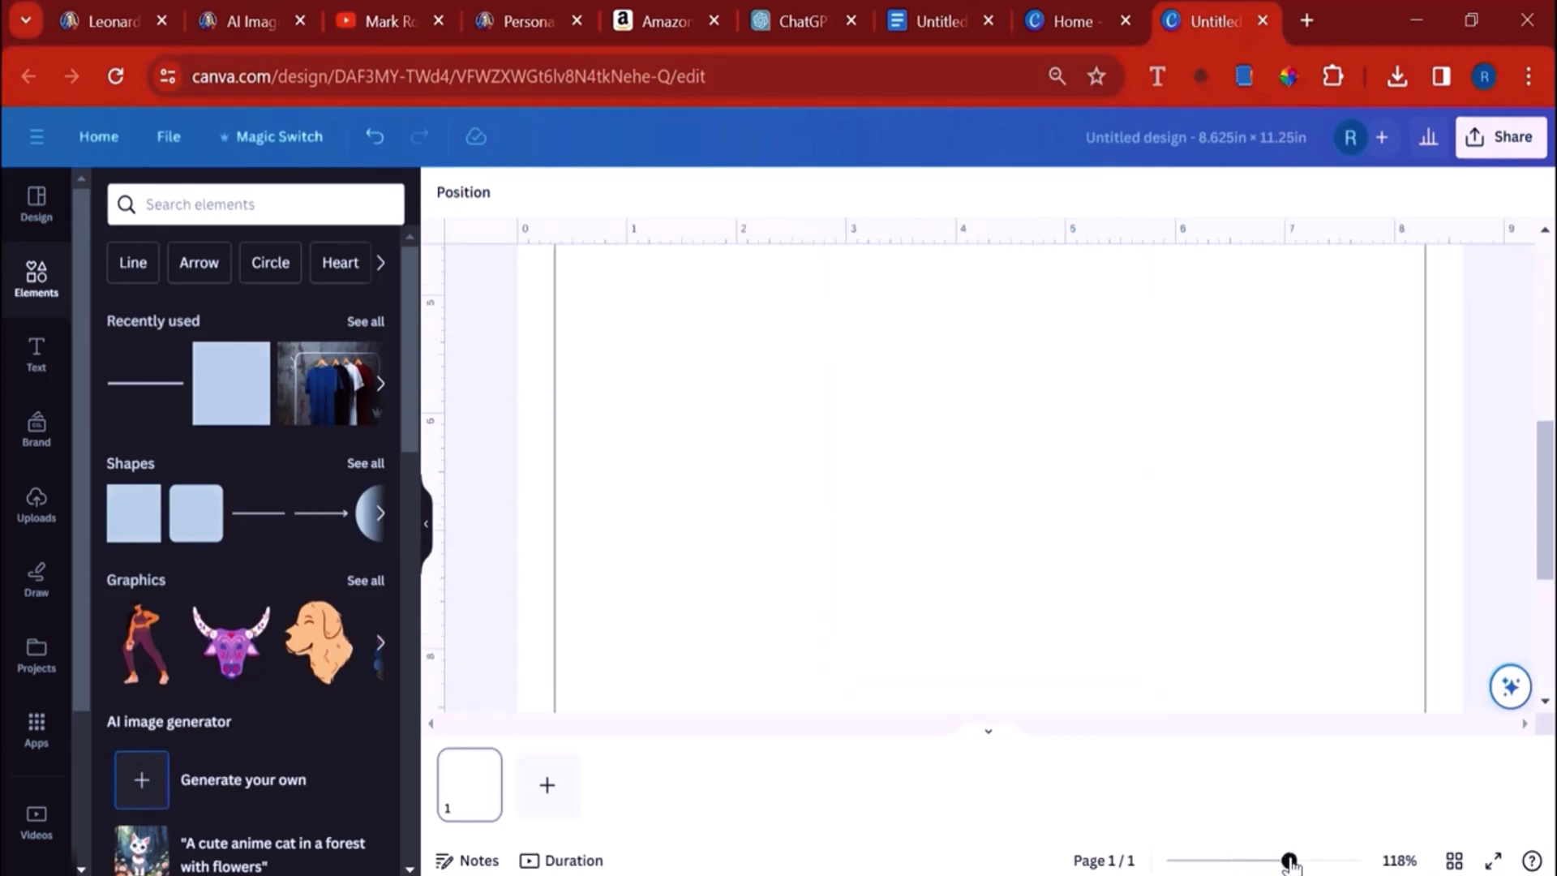
left_click(1315, 863)
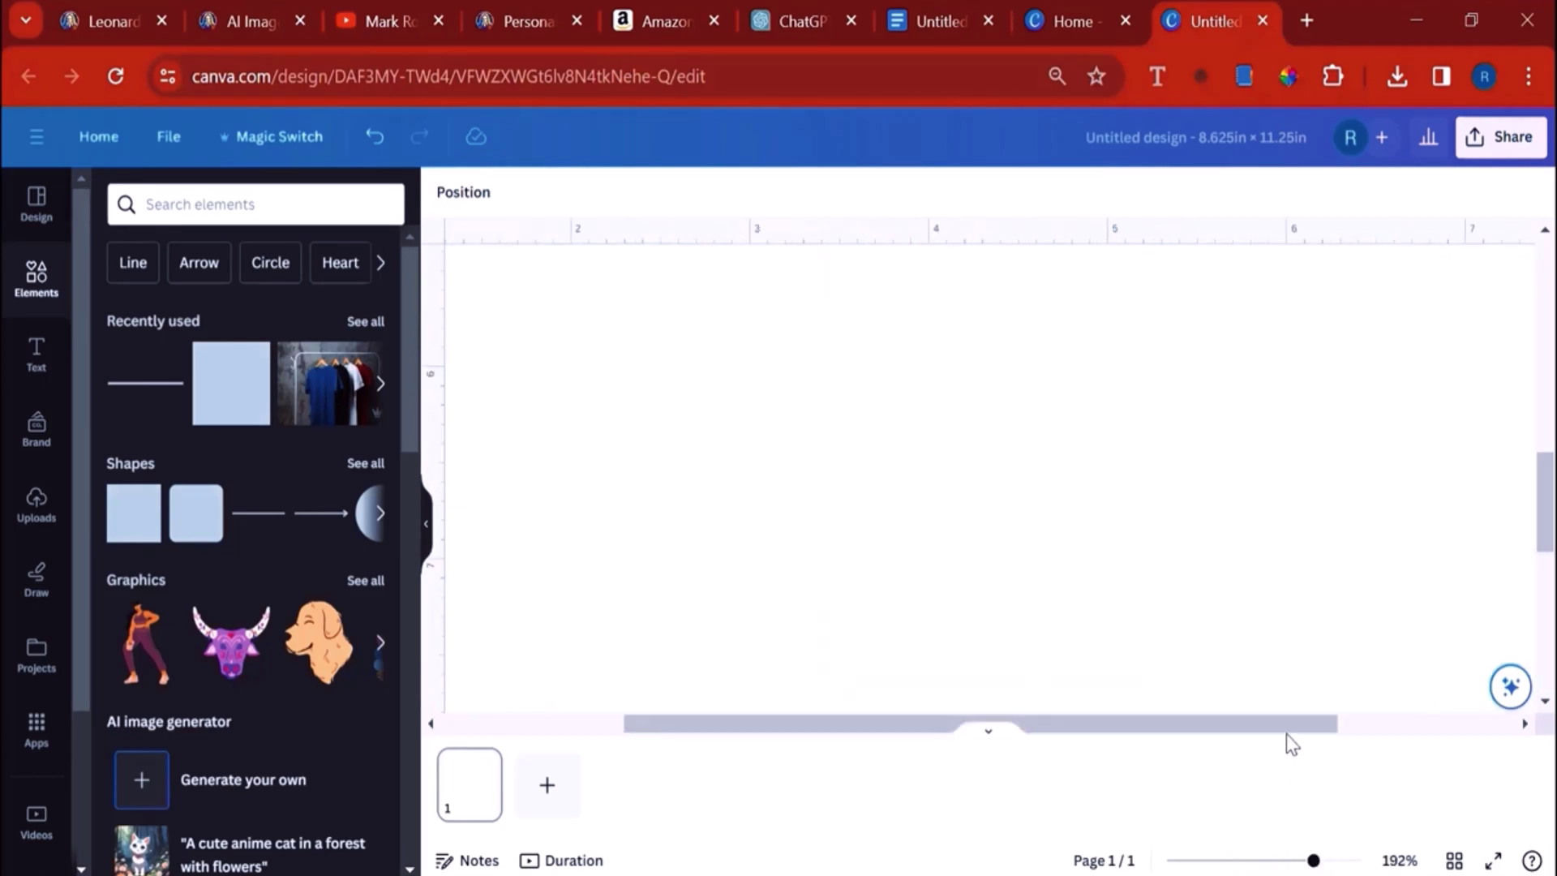
left_click_drag(1286, 734, 1481, 727)
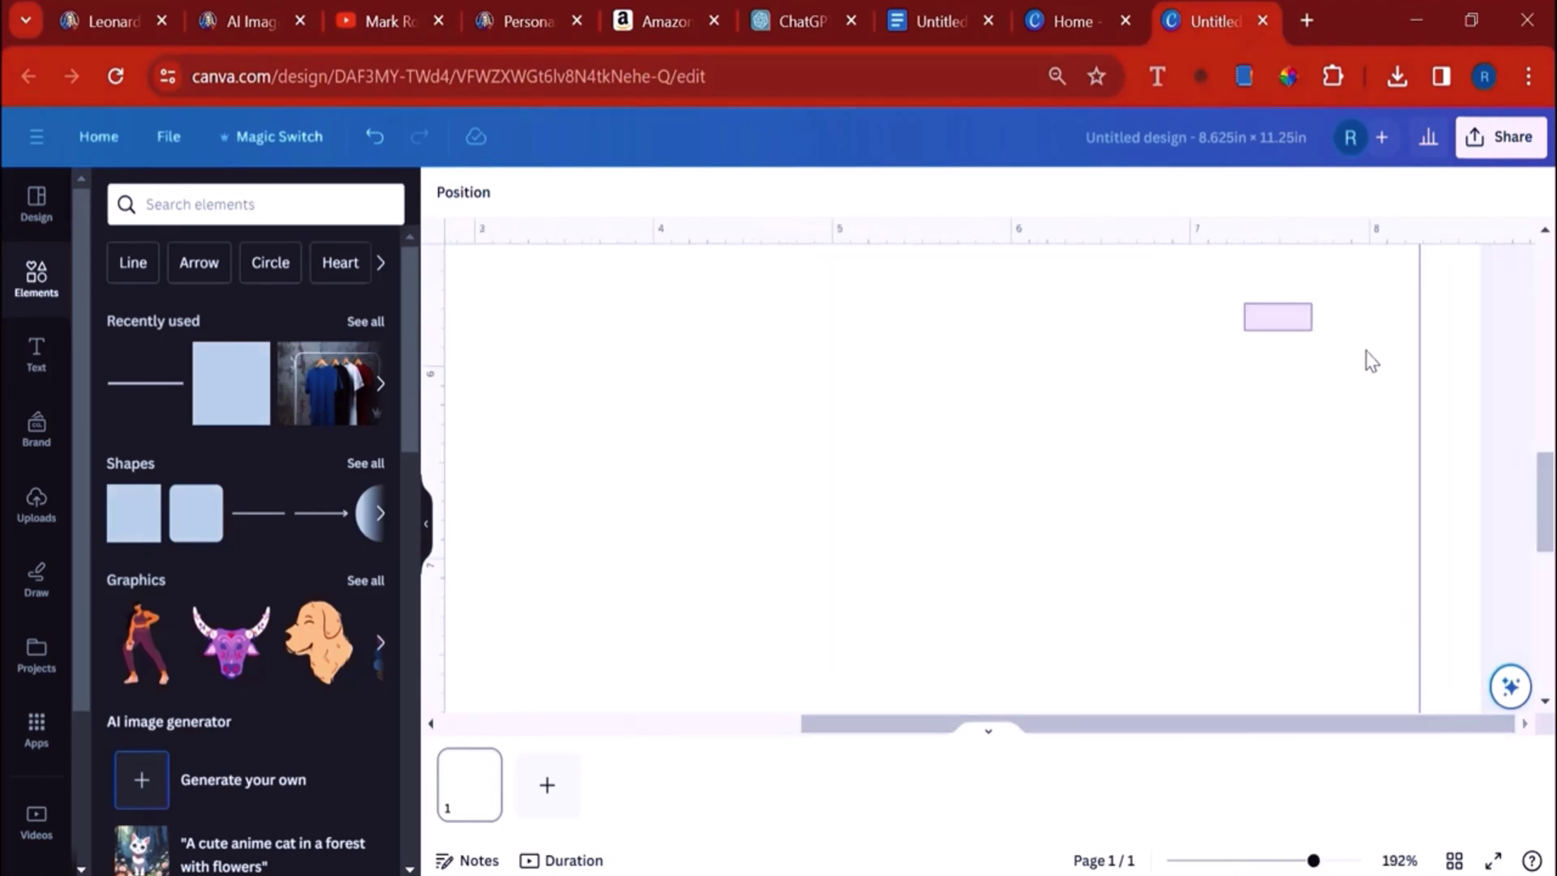
left_click_drag(1367, 357, 1450, 406)
left_click_drag(1431, 308, 1492, 648)
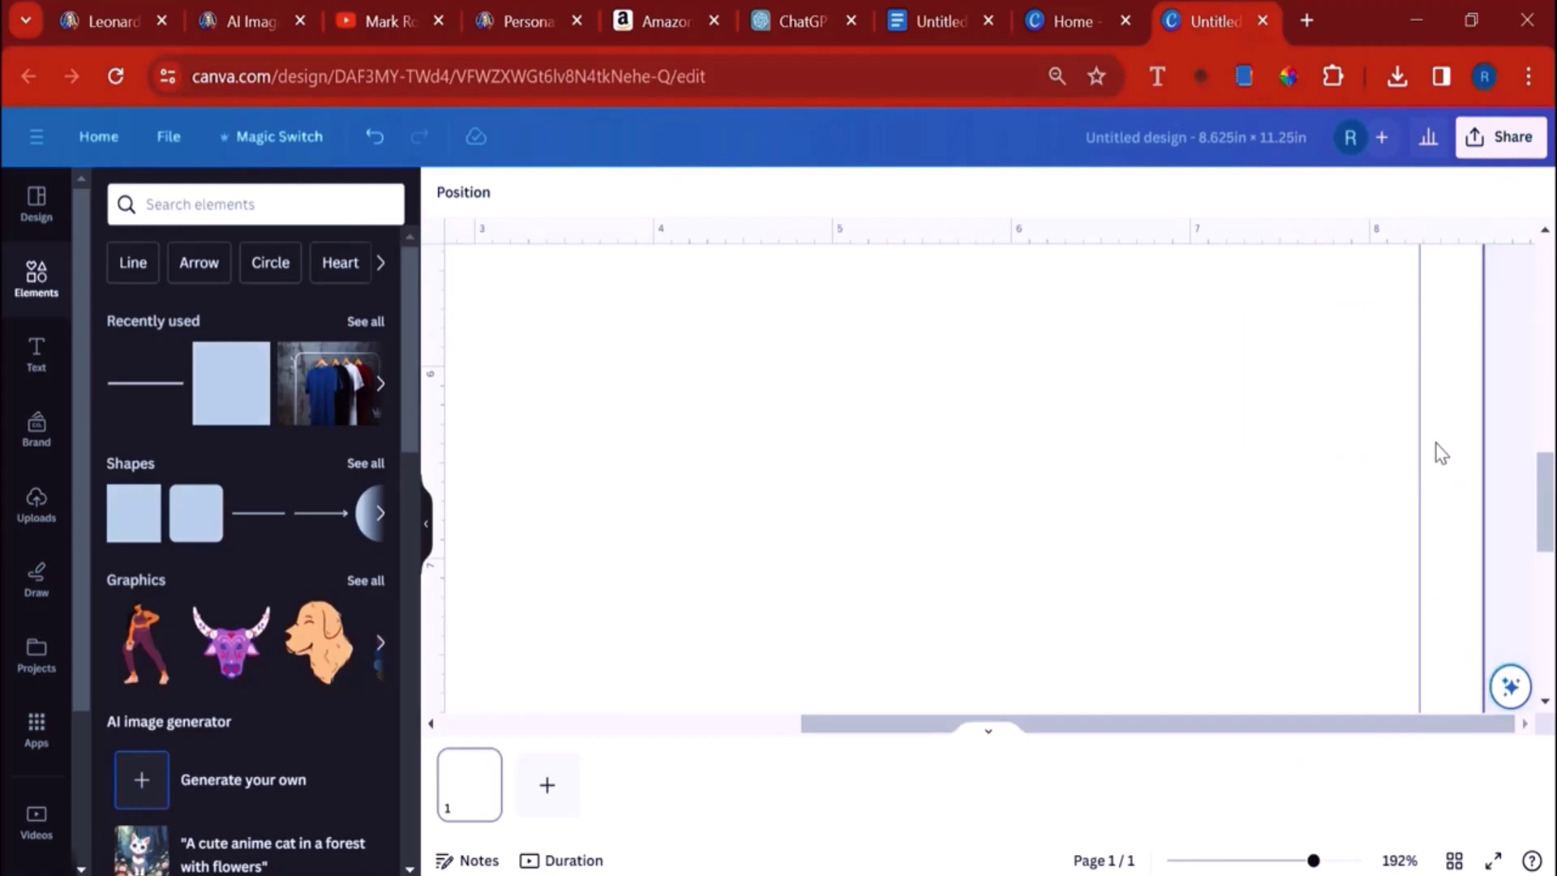
left_click_drag(1427, 315, 1476, 650)
mouse_move(1417, 488)
left_click_drag(1447, 352, 1482, 547)
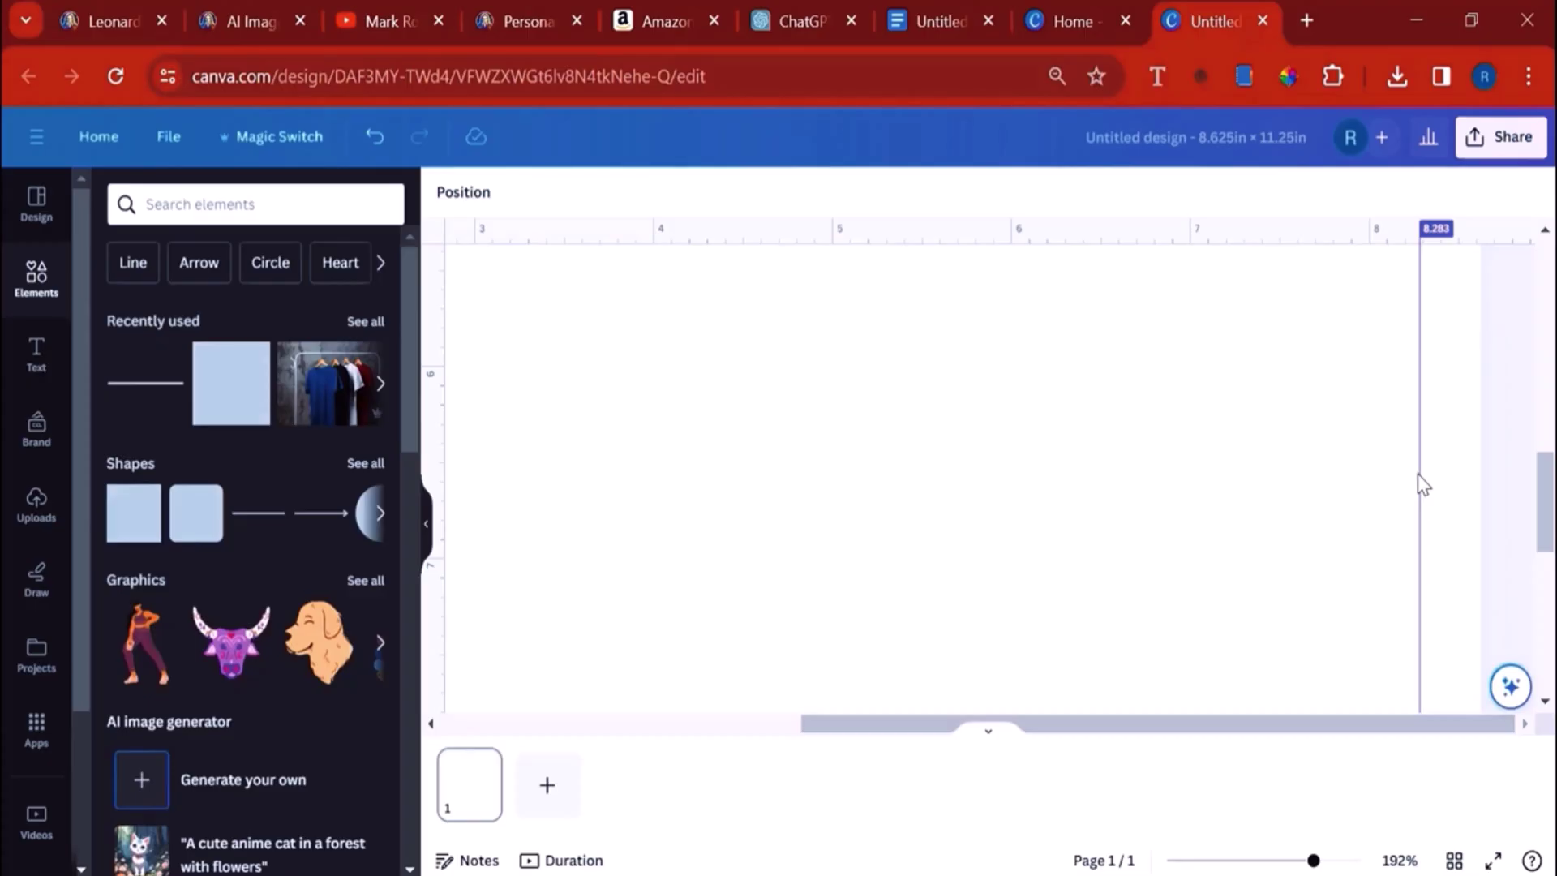
left_click(1270, 861)
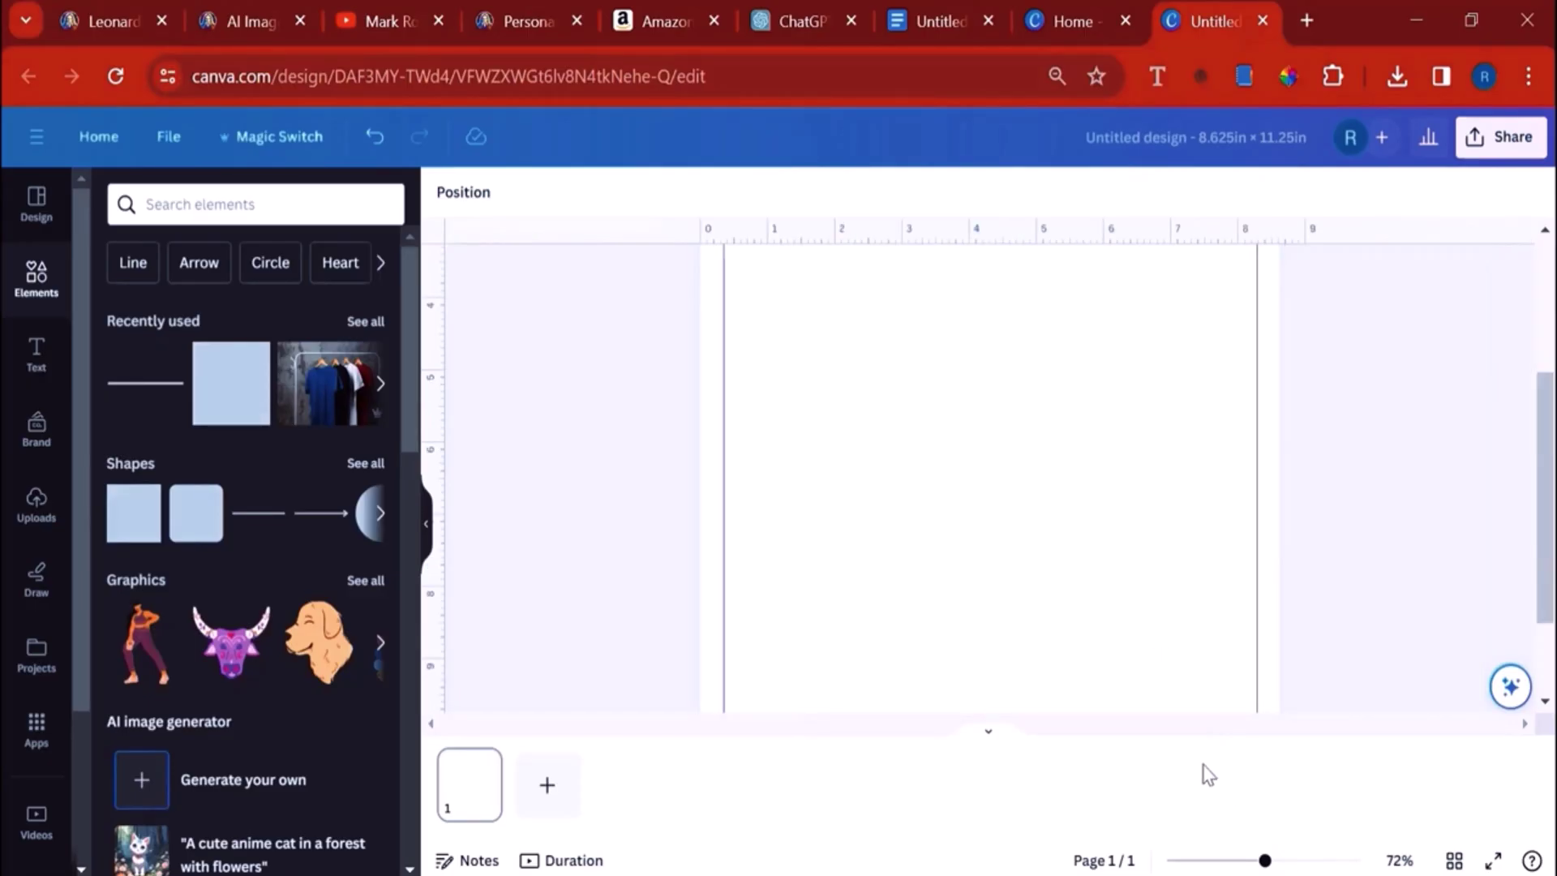
scroll(1101, 603, "up", 2)
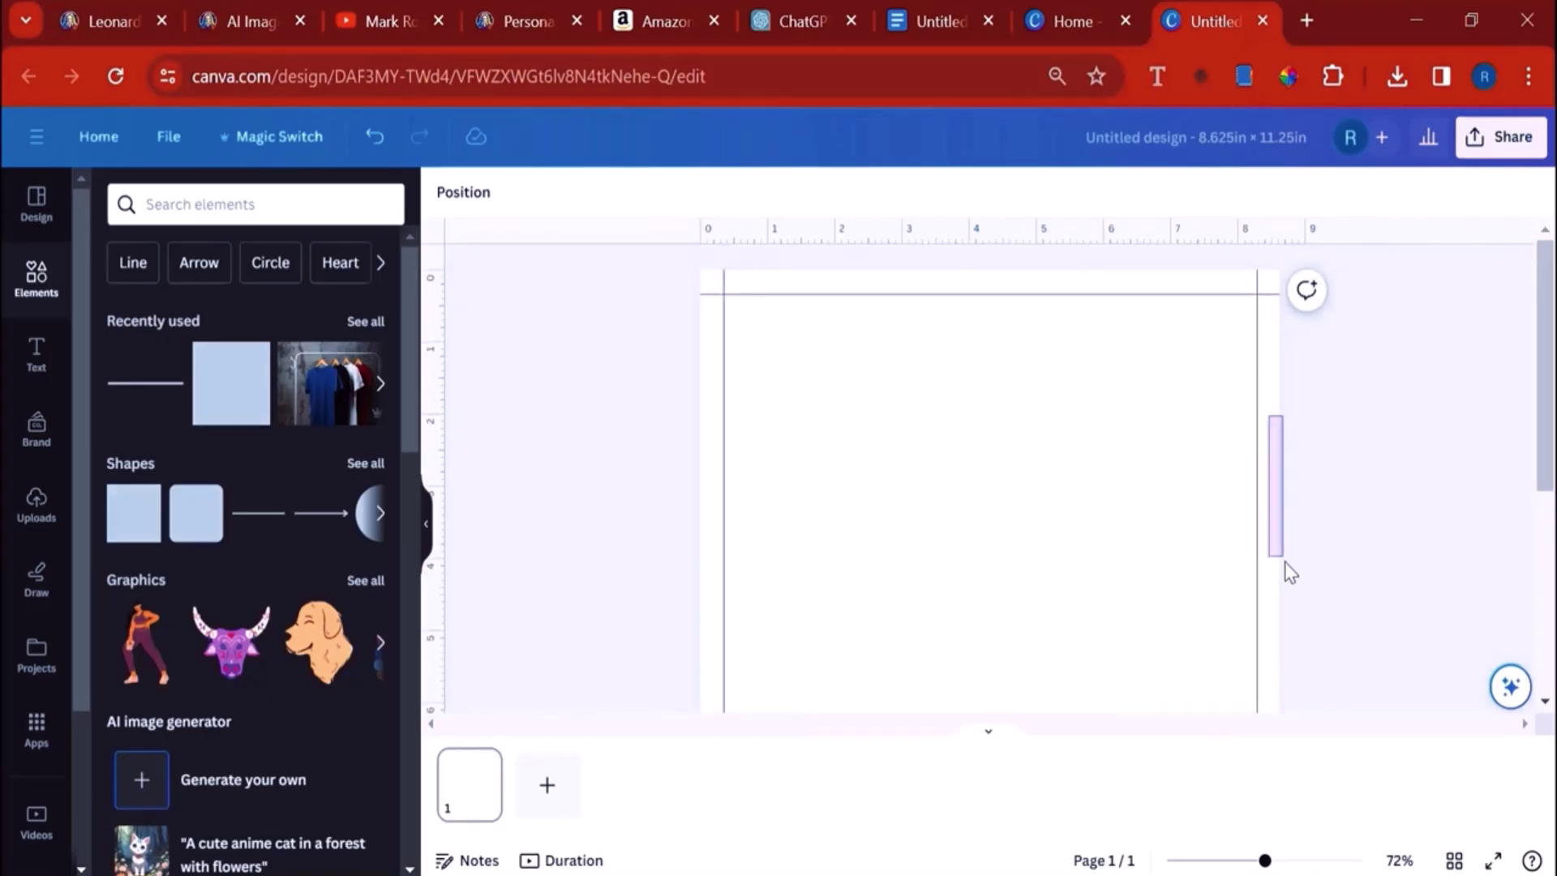
left_click(1099, 584)
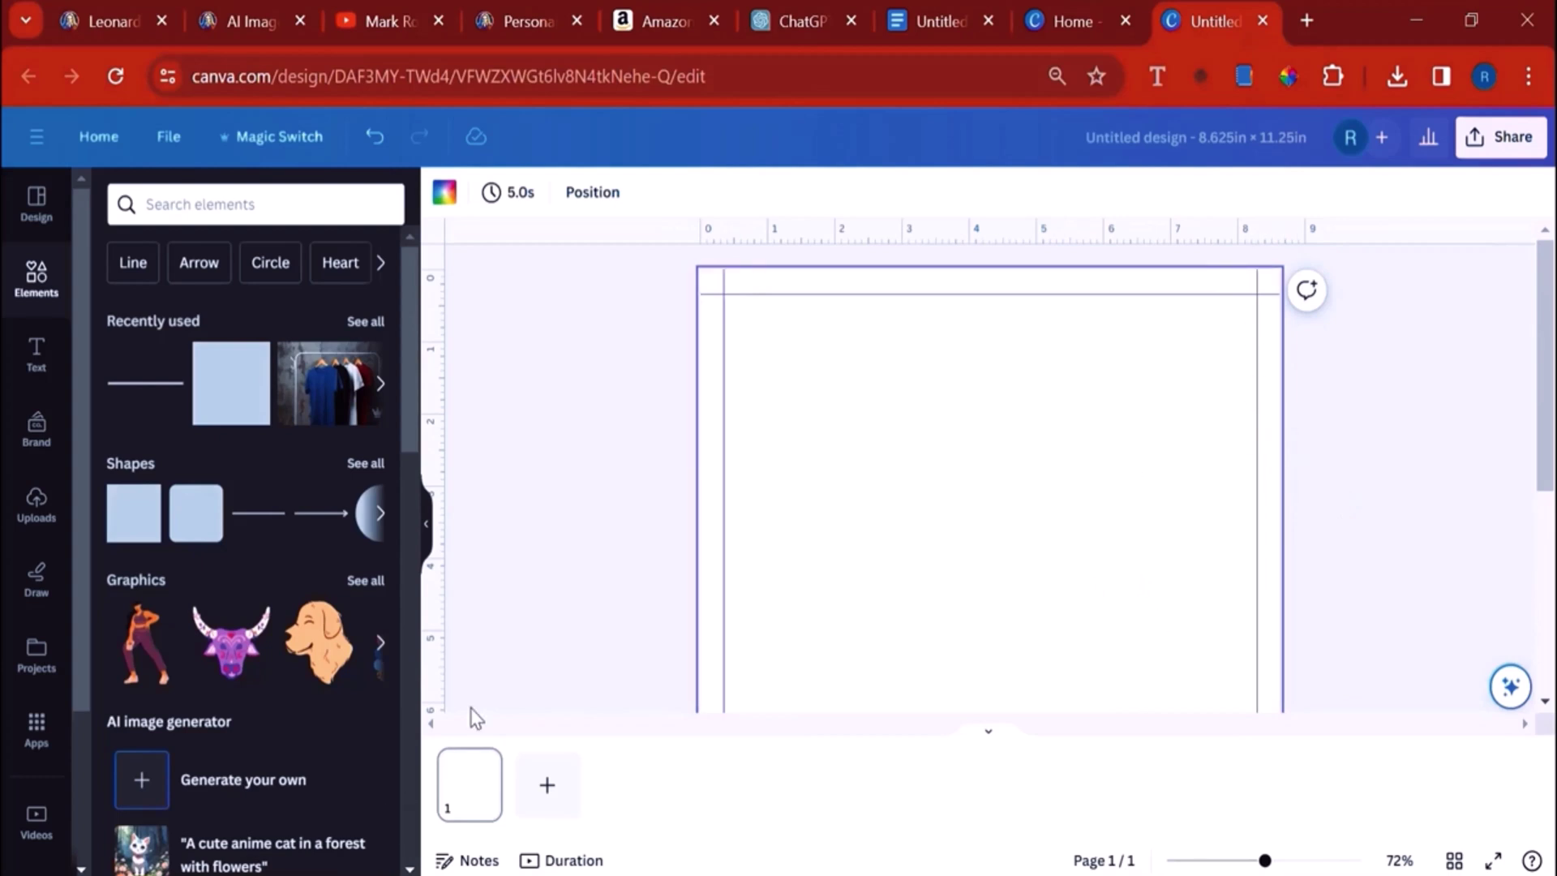
Step: Upload the DALL·E coloring page PNG images dated 17/12/2023 from the Téléchargements folder
left_click(35, 505)
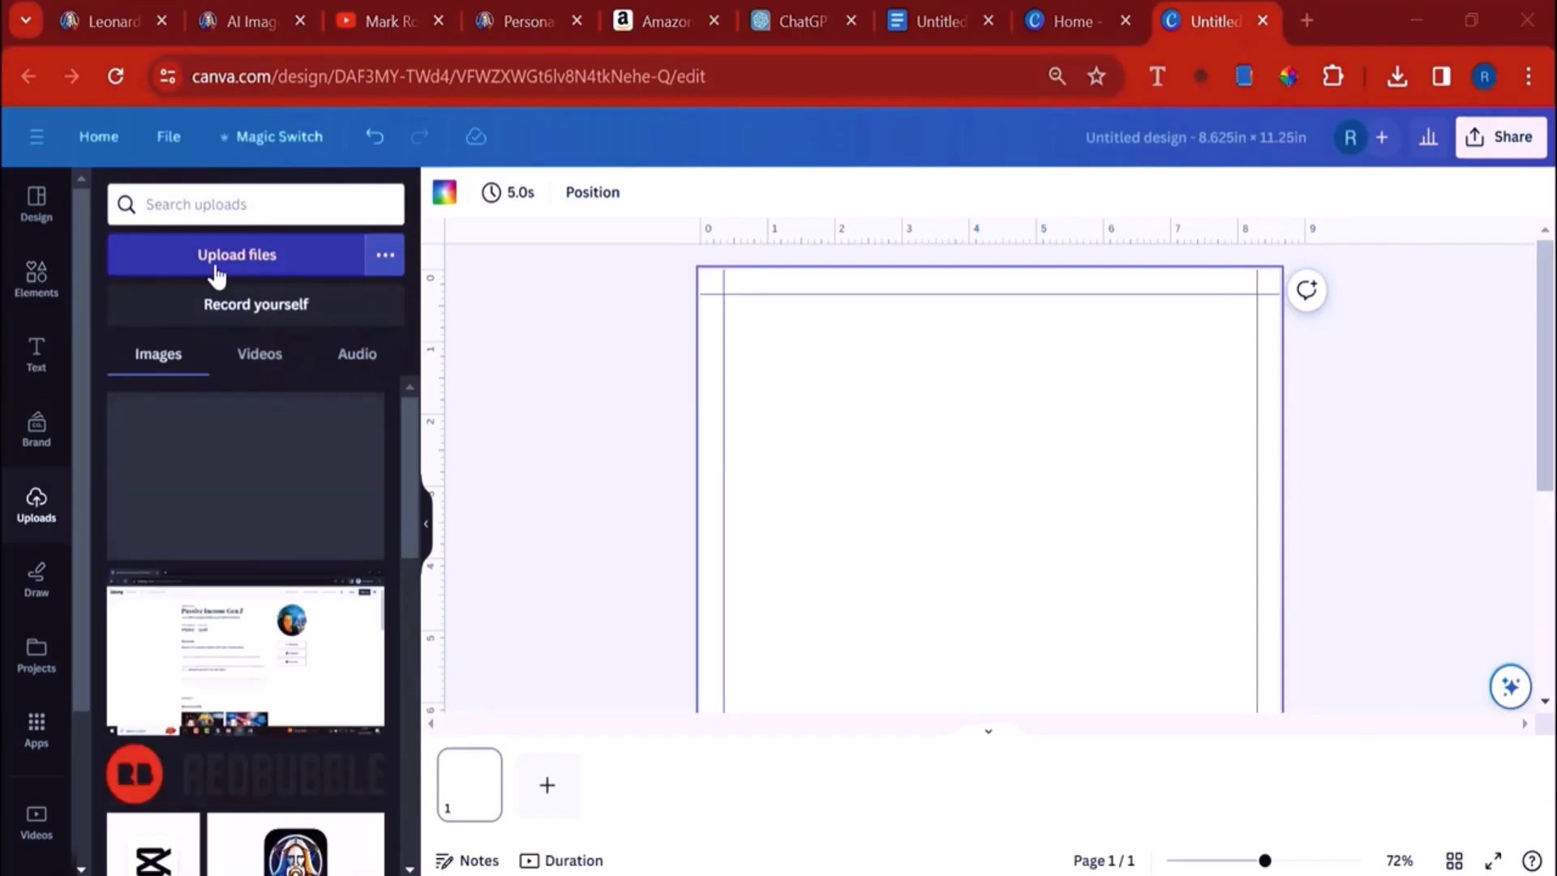
left_click(216, 272)
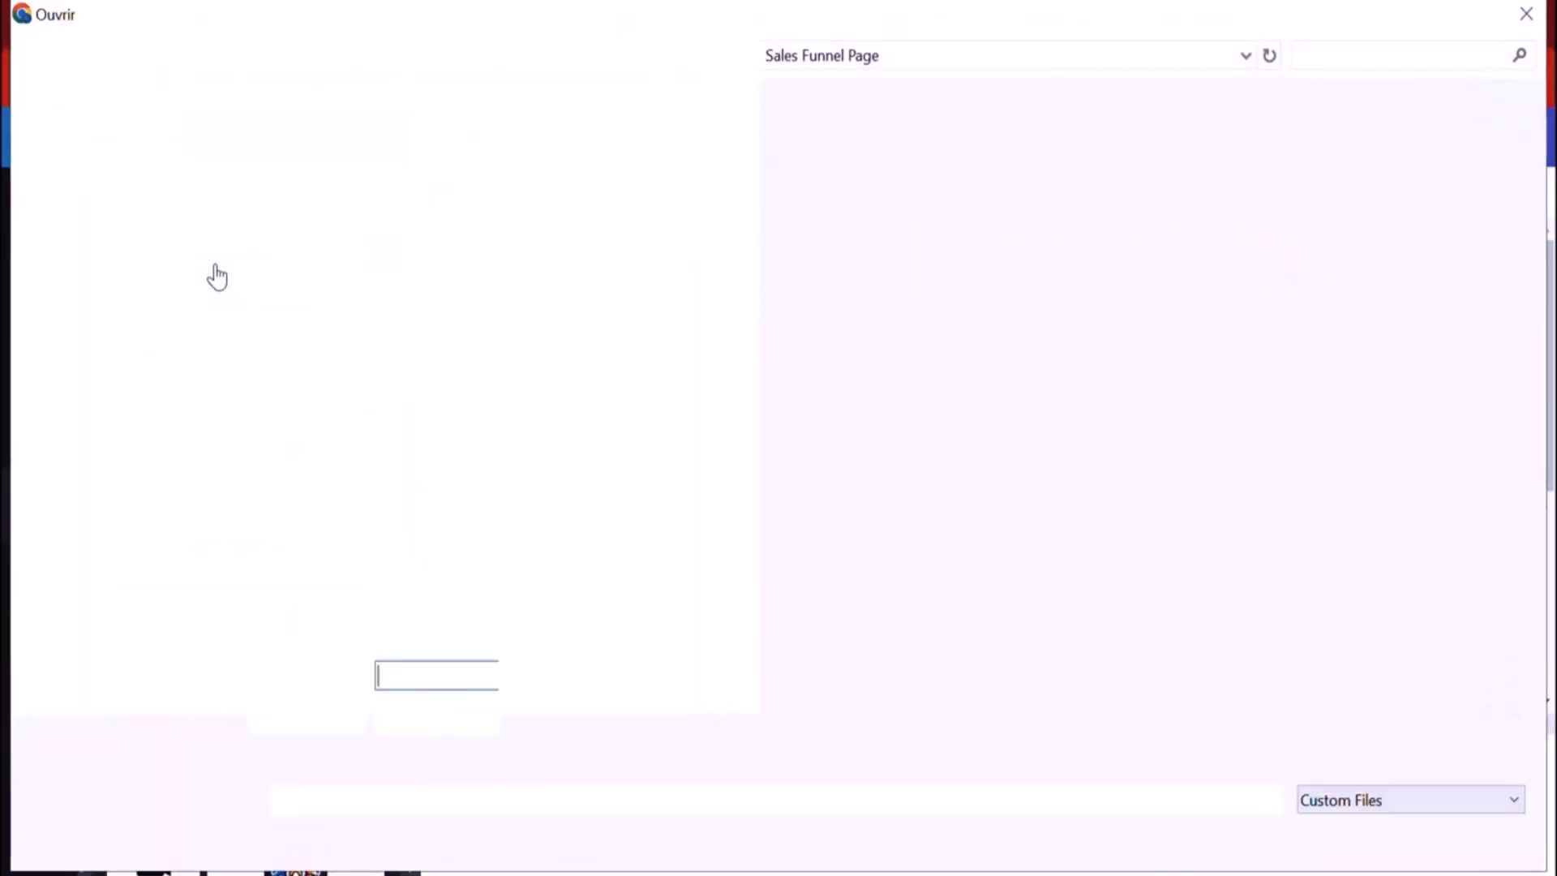
scroll(295, 193, "up", 5)
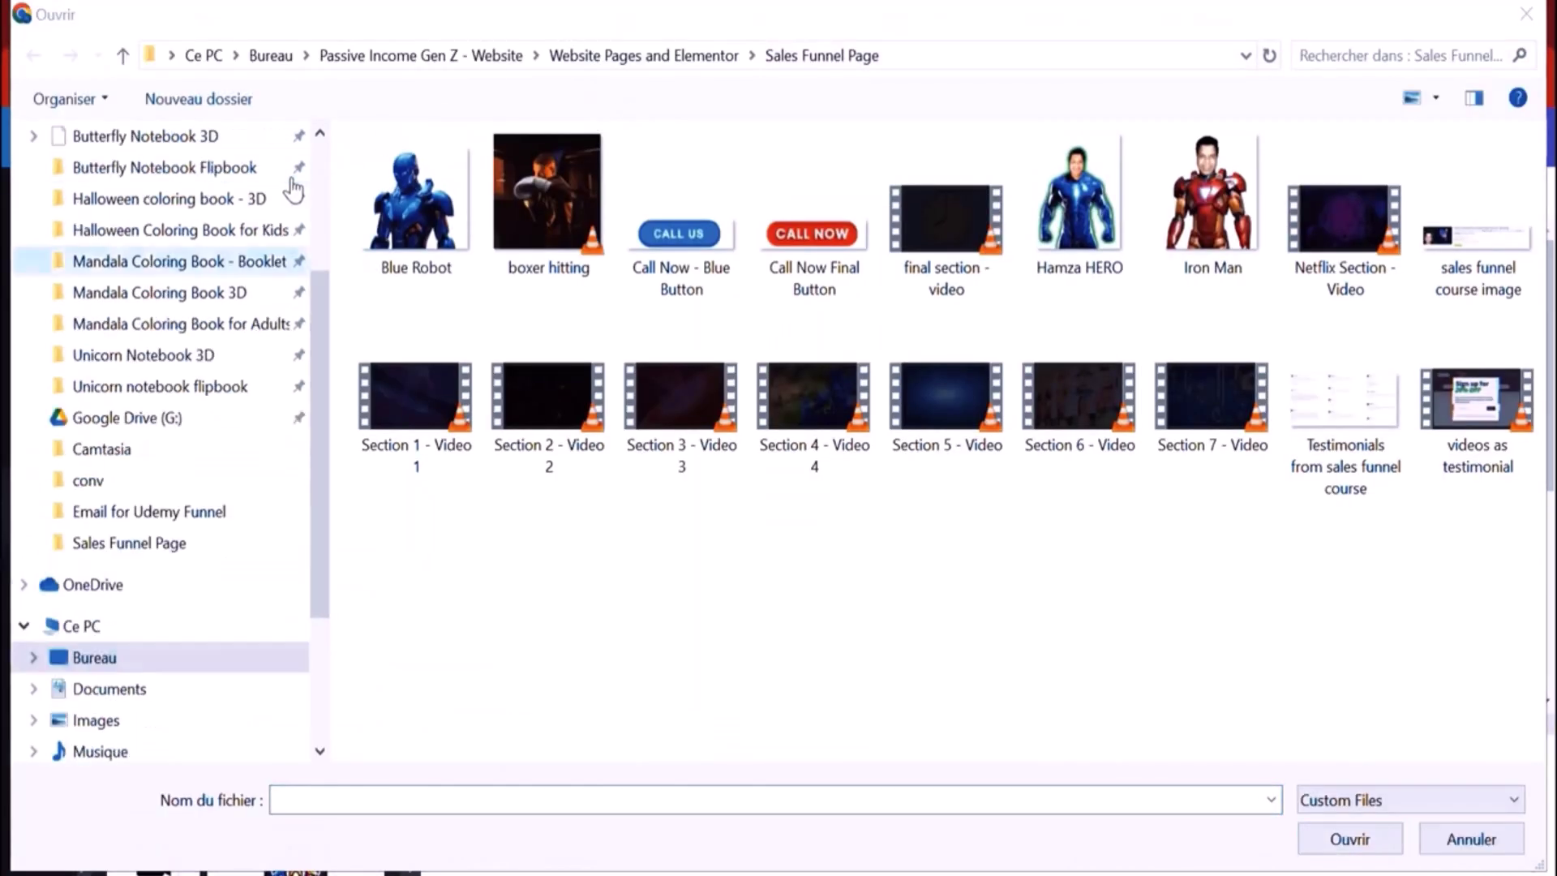
left_click(146, 231)
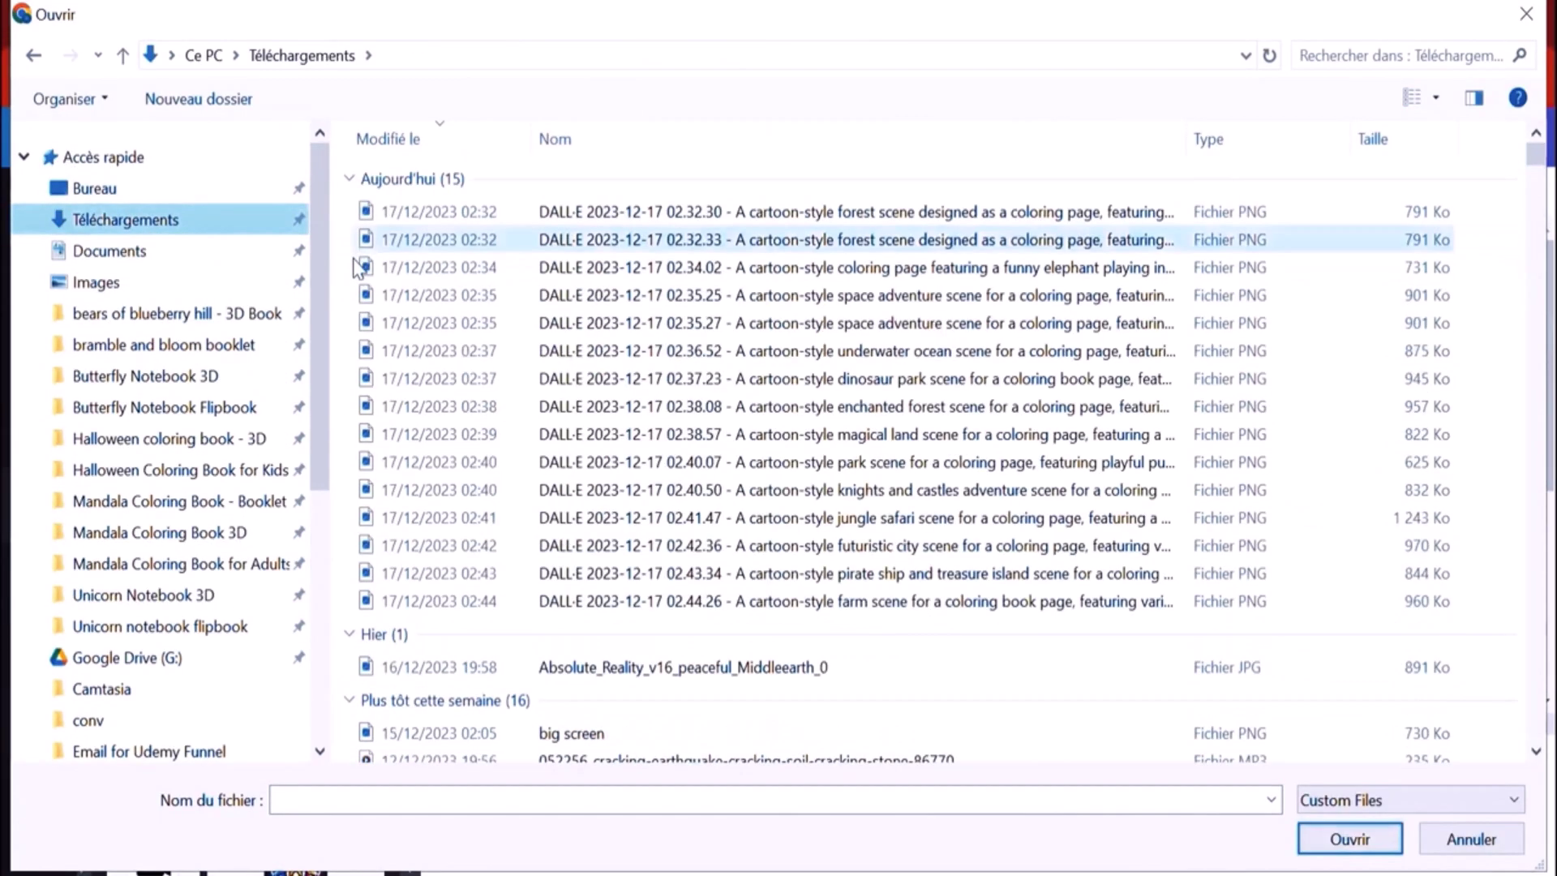
left_click_drag(349, 212, 598, 608)
left_click(1356, 846)
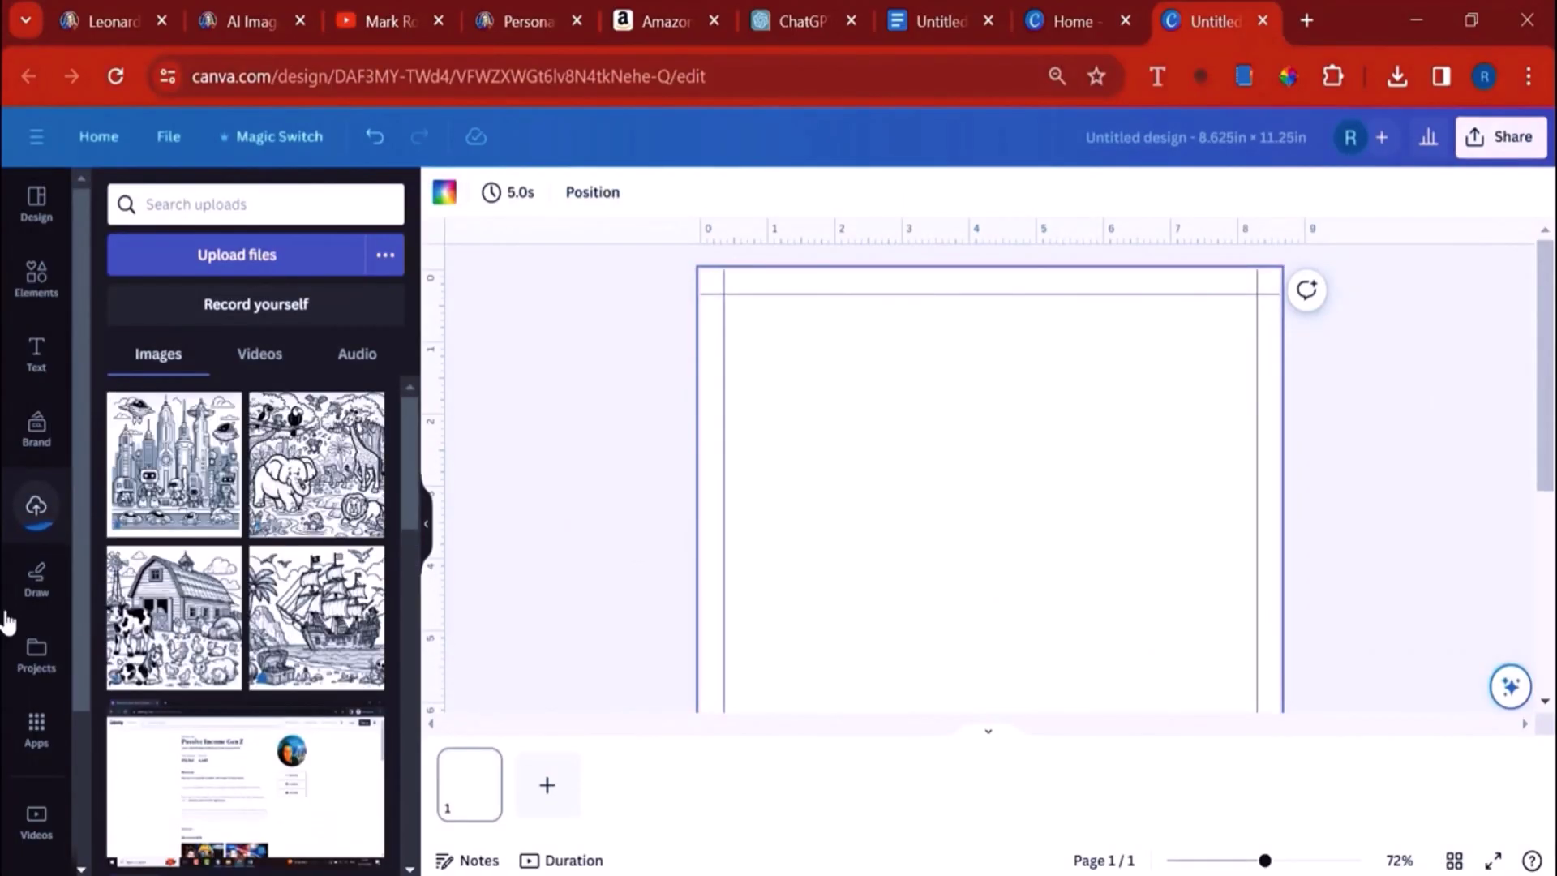
Step: Add three blank pages after the first page to make four pages
left_click(539, 809)
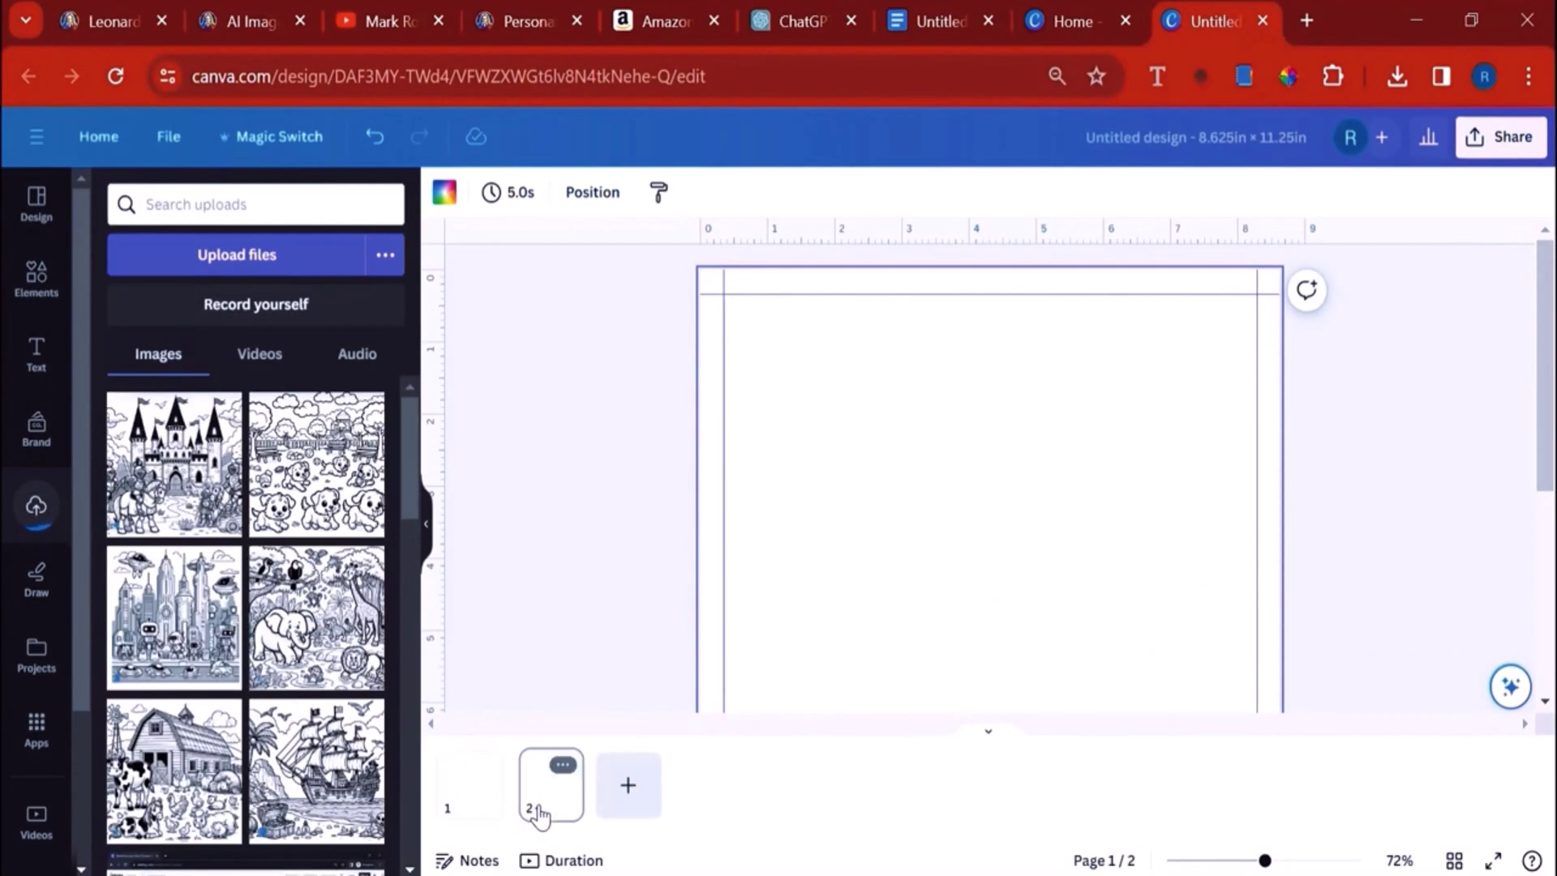
left_click(710, 785)
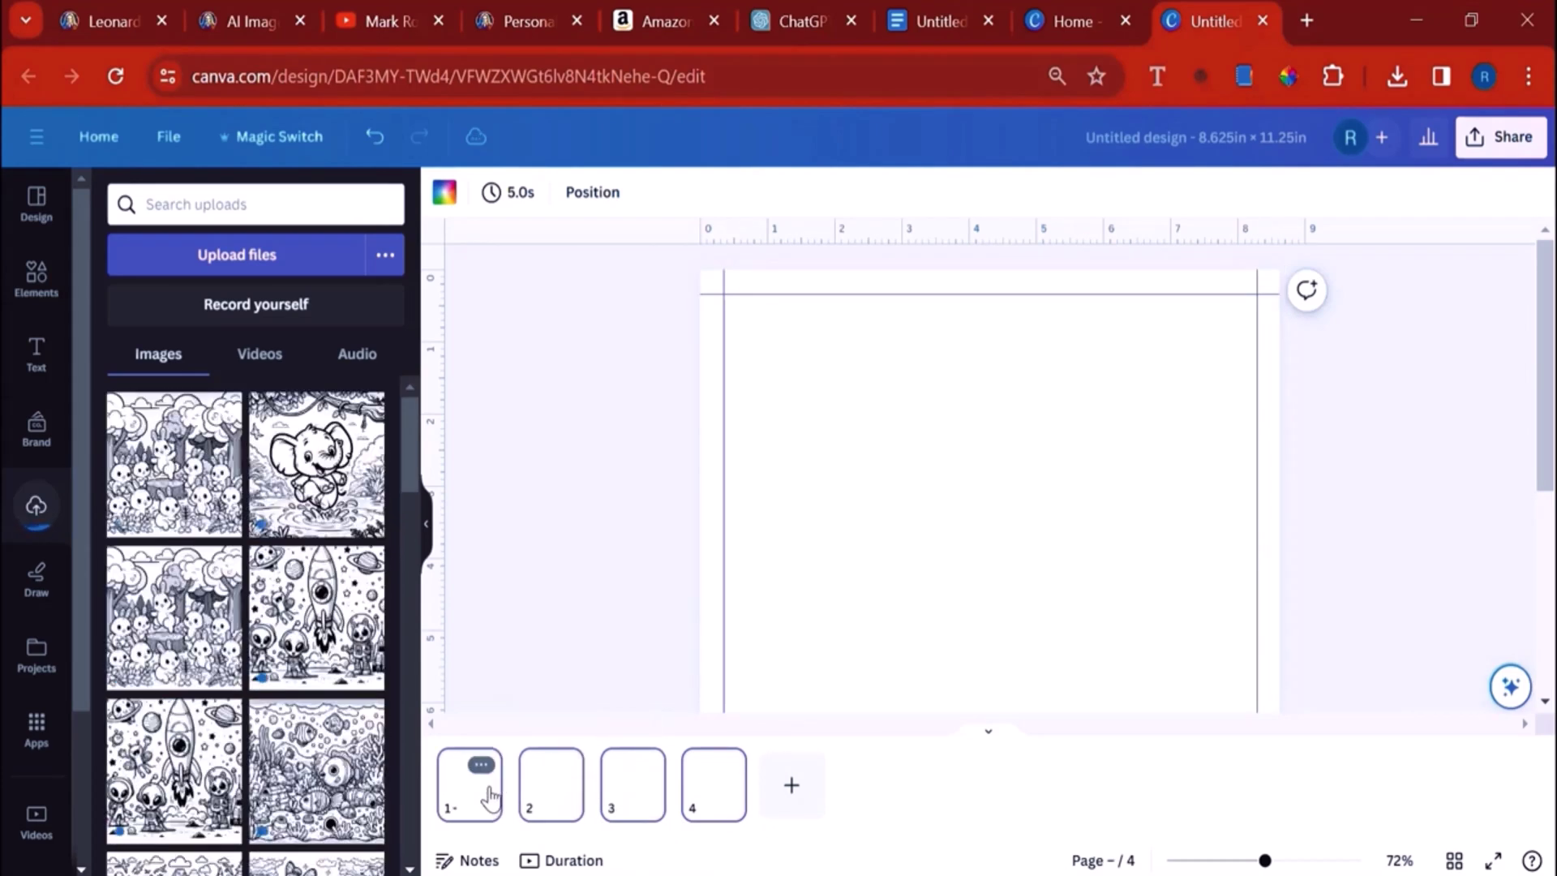
type("Cartoon farm scene with animals and barn, black and white, thick lines, coloring book page.")
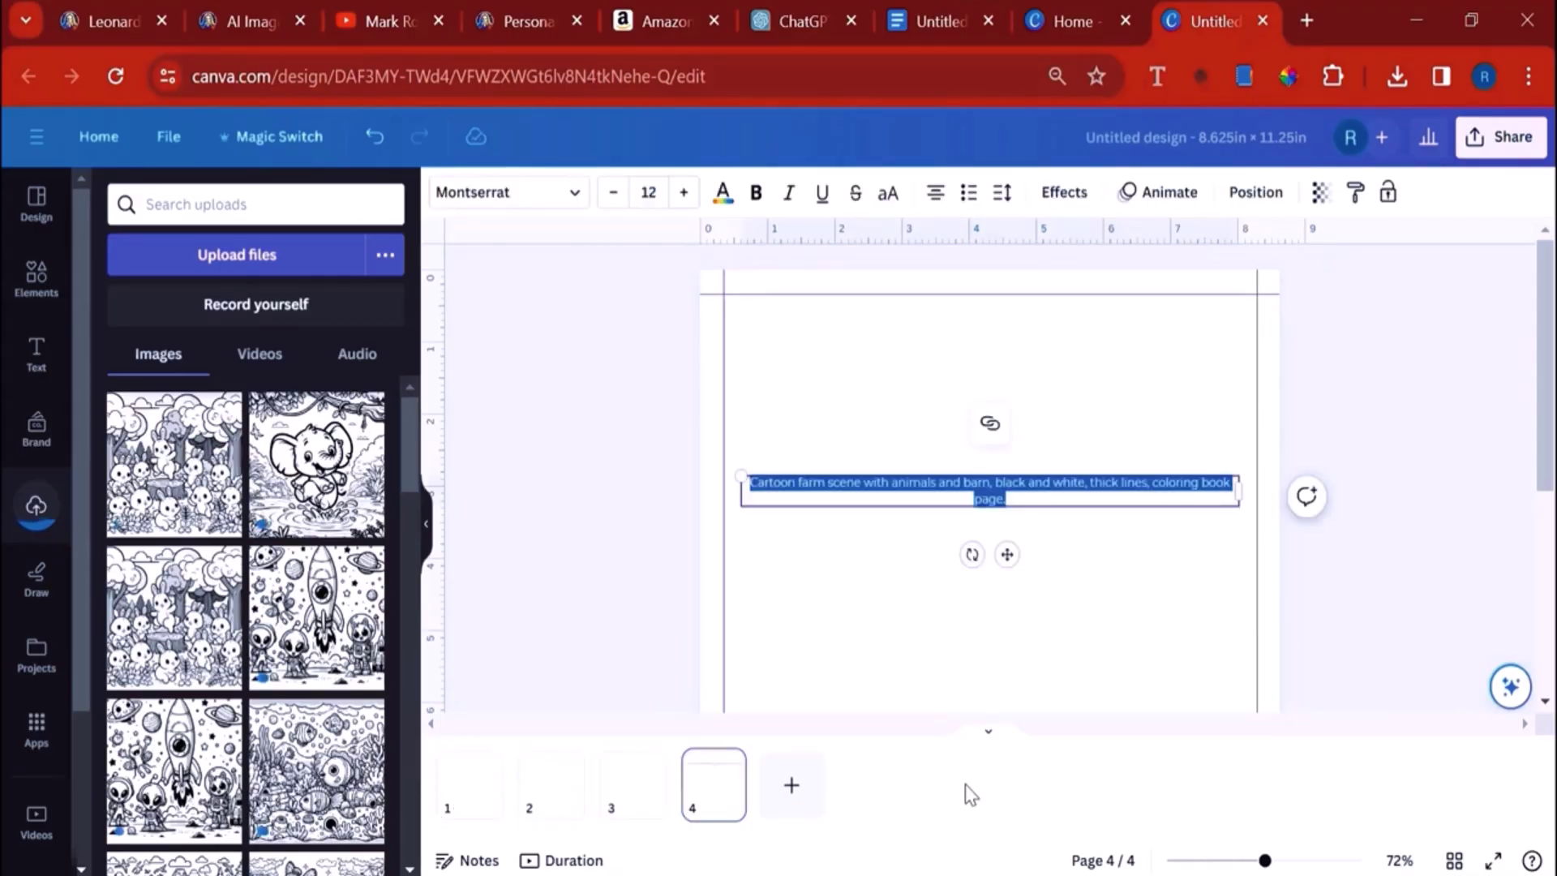
left_click(1023, 707)
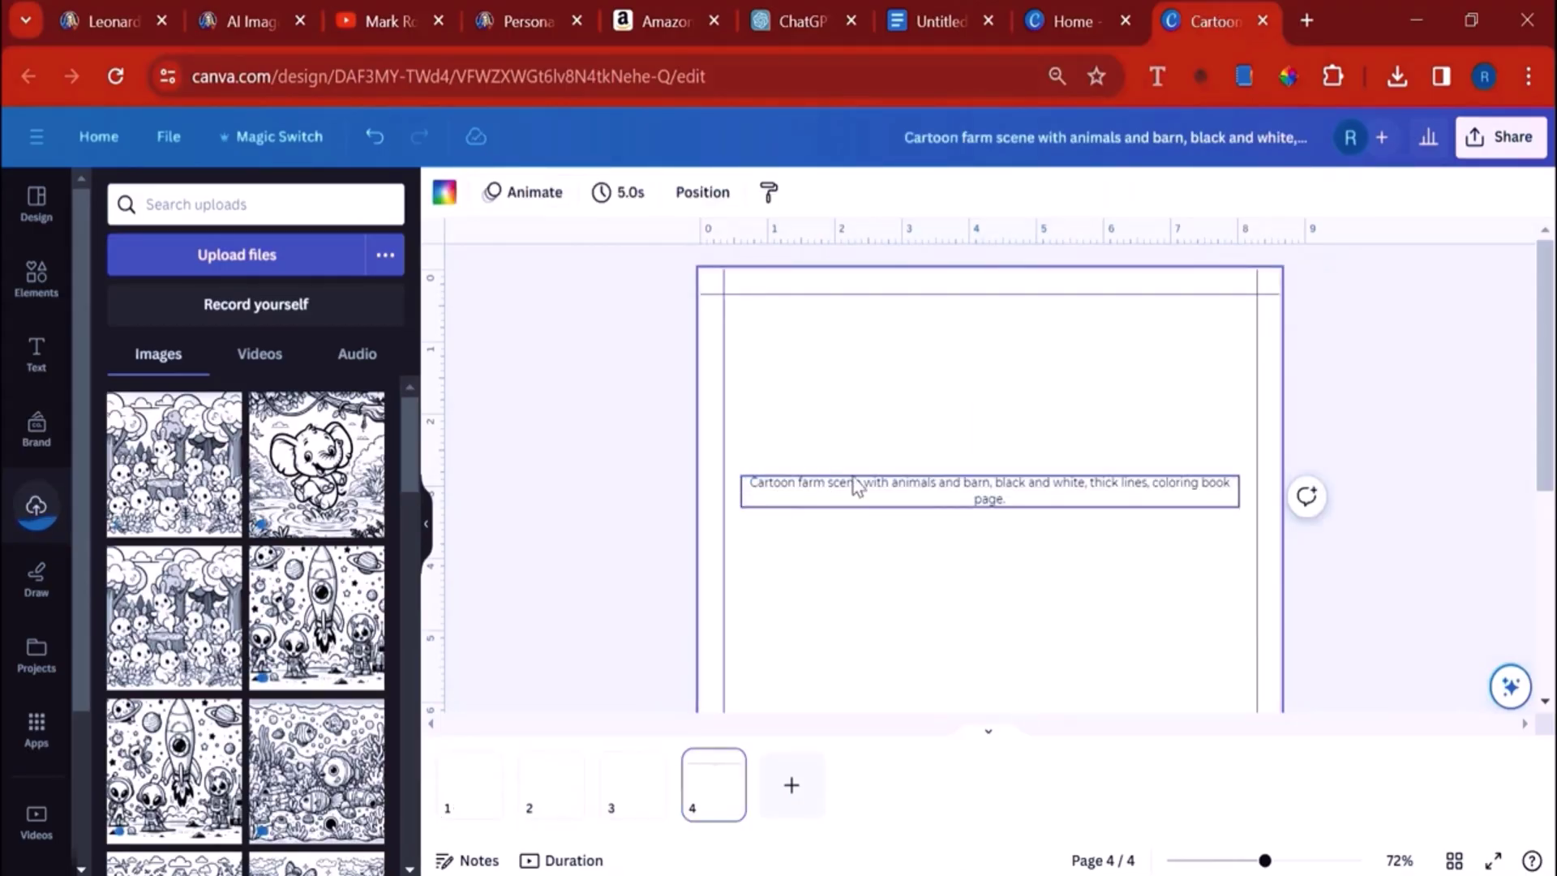
left_click_drag(740, 385, 1117, 645)
key("Delete")
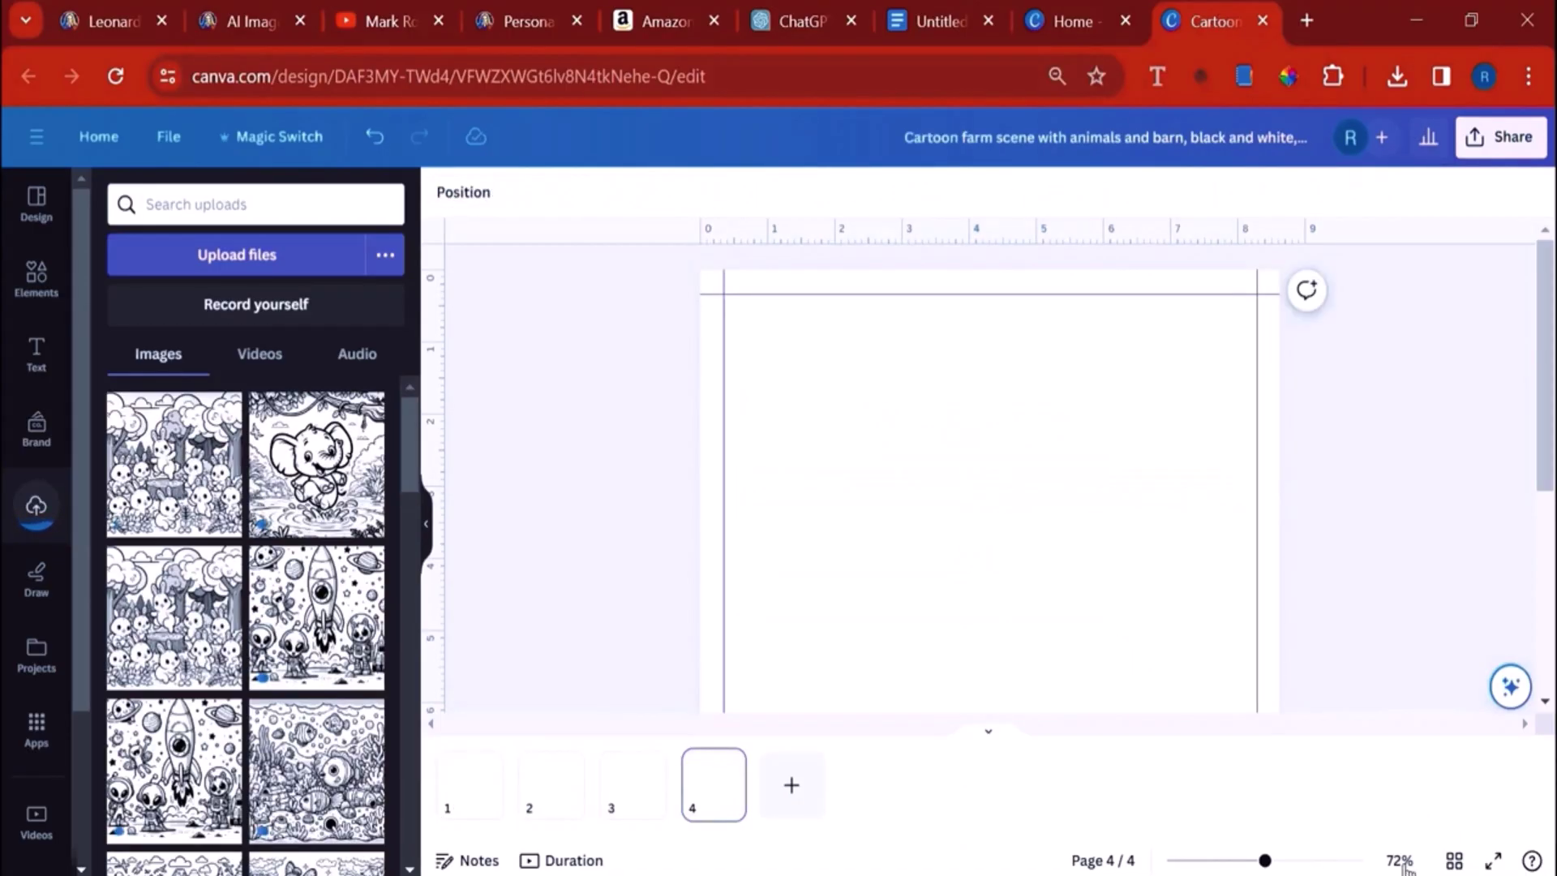
Step: Show all pages in a grid and duplicate the four blank pages together
left_click(1454, 860)
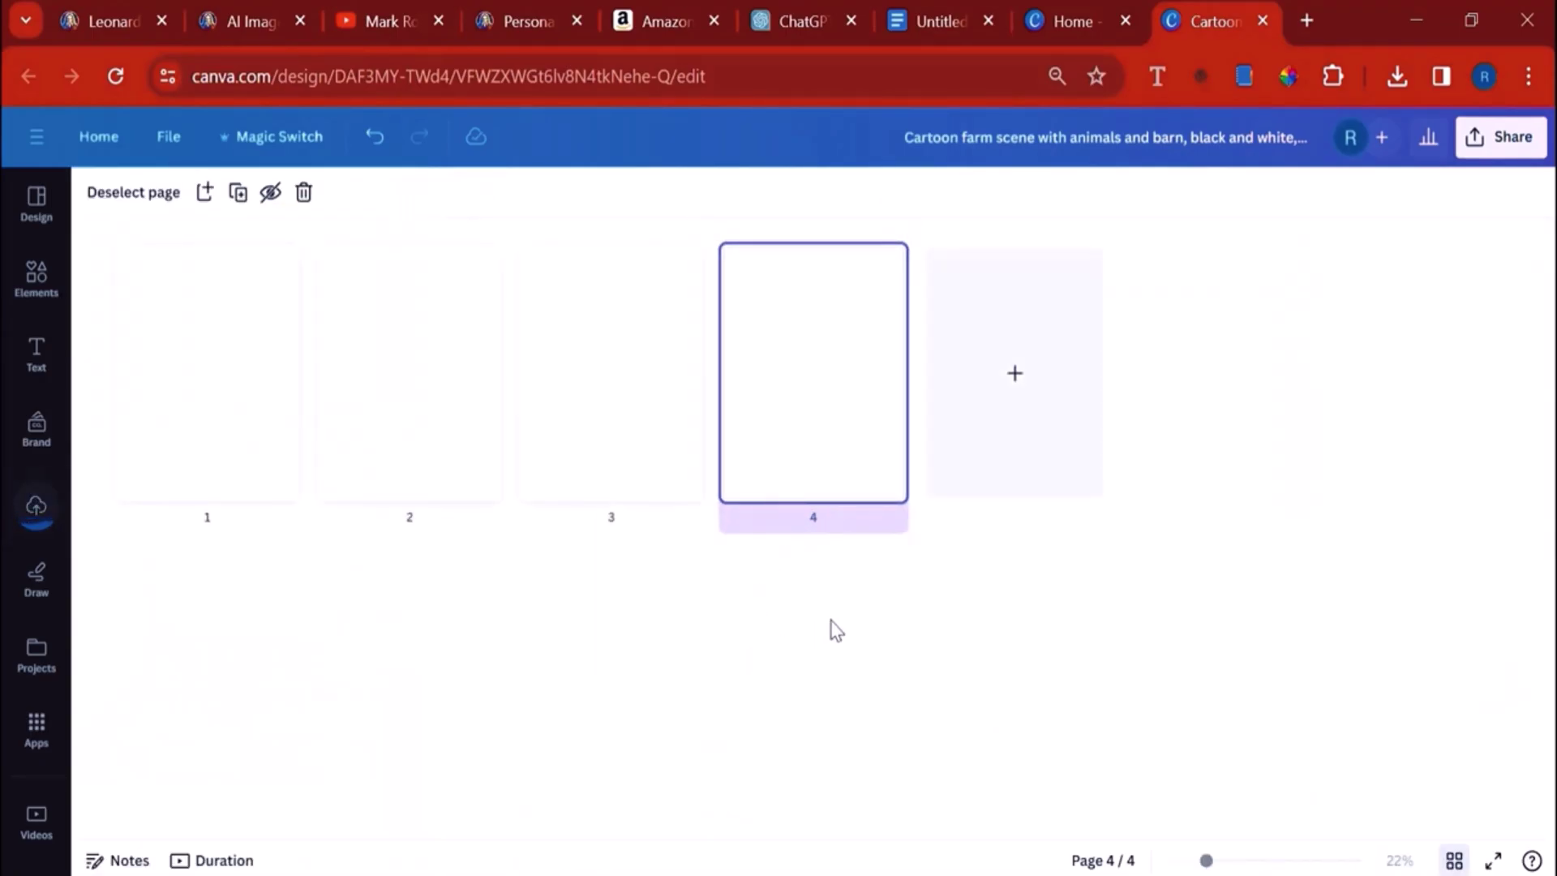
left_click_drag(756, 499, 185, 355)
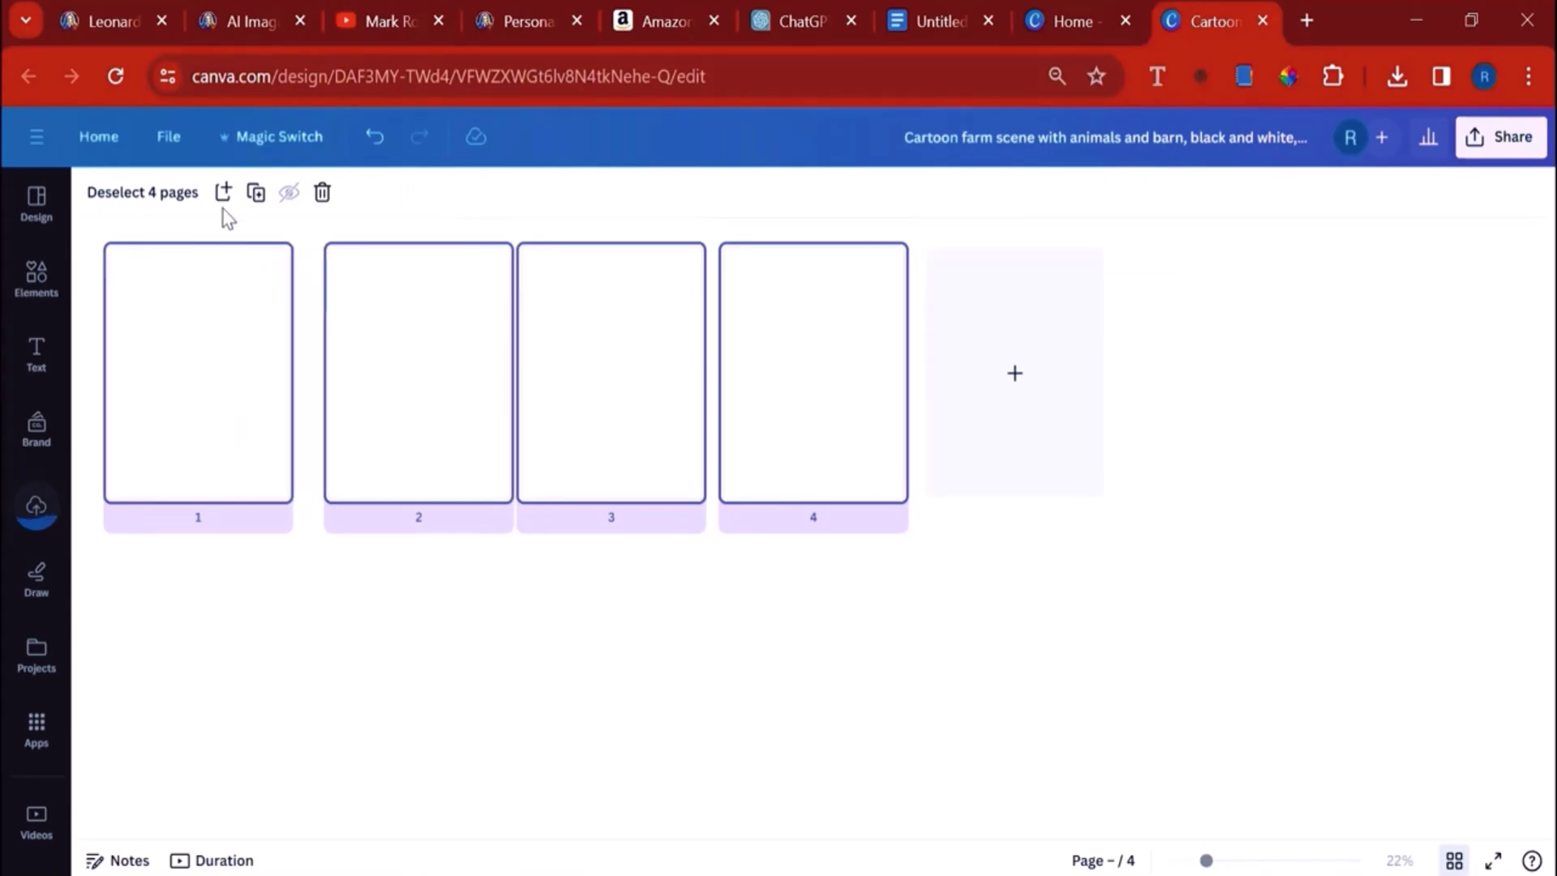
right_click(260, 437)
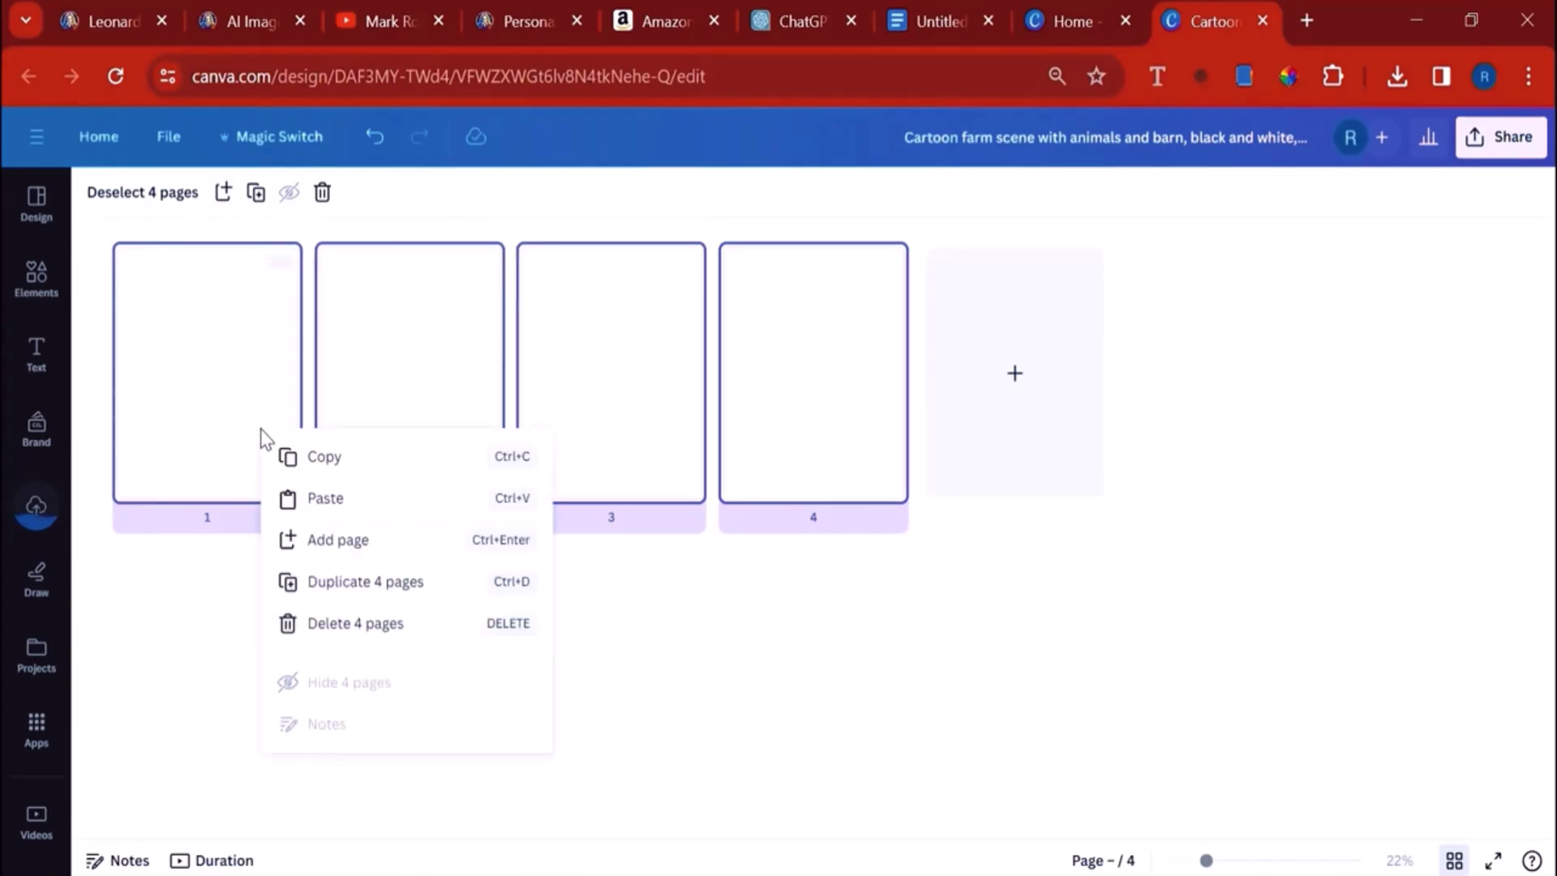
left_click(552, 588)
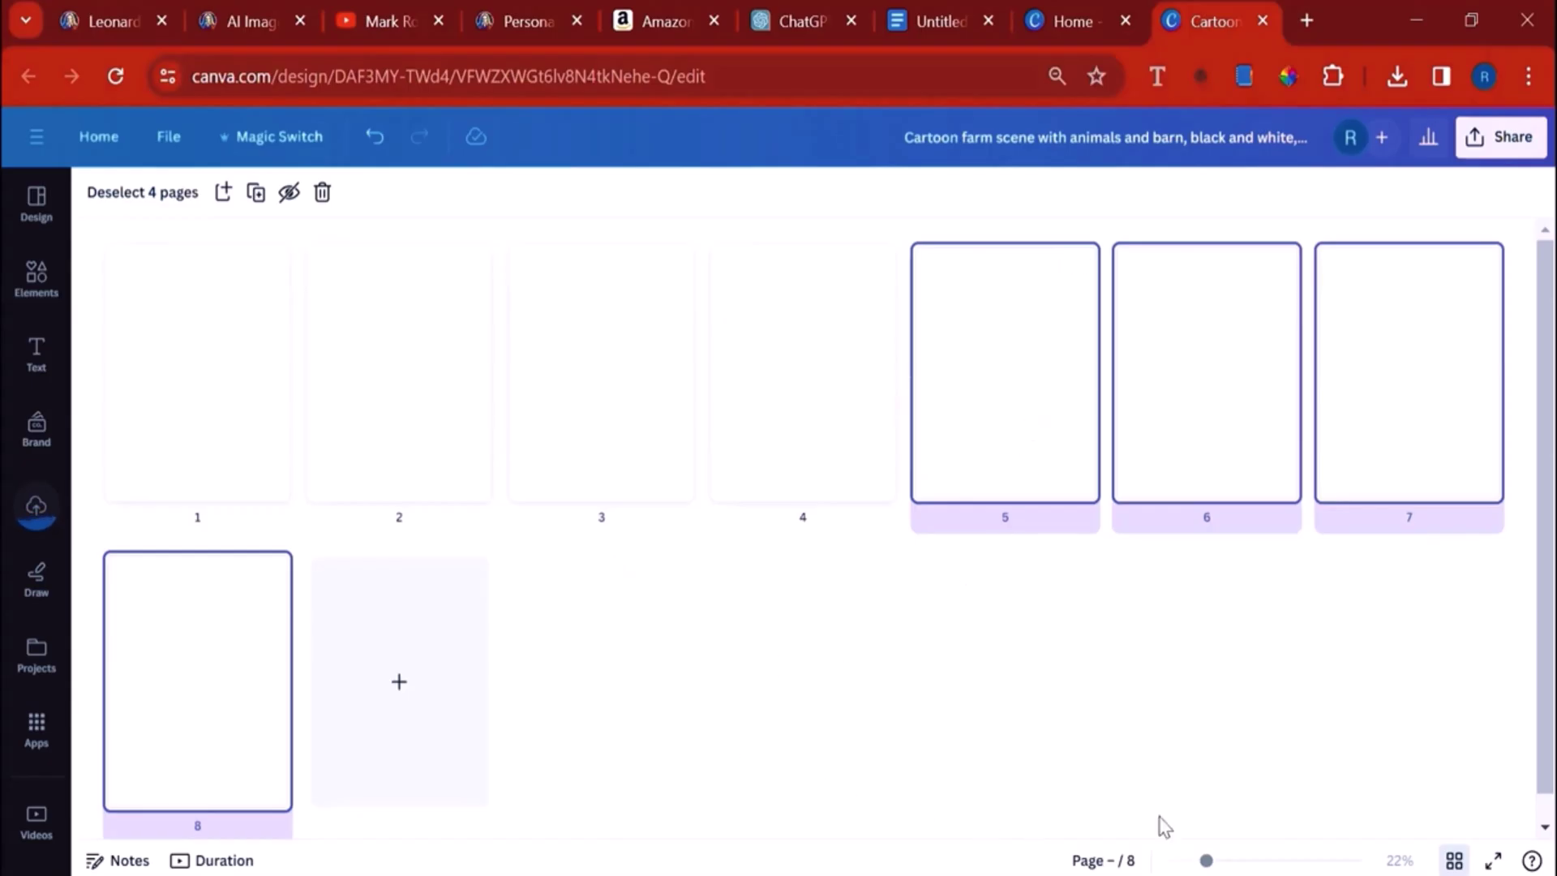
Step: Select all eight blank pages and duplicate them together
left_click_drag(1425, 702, 146, 389)
right_click(384, 409)
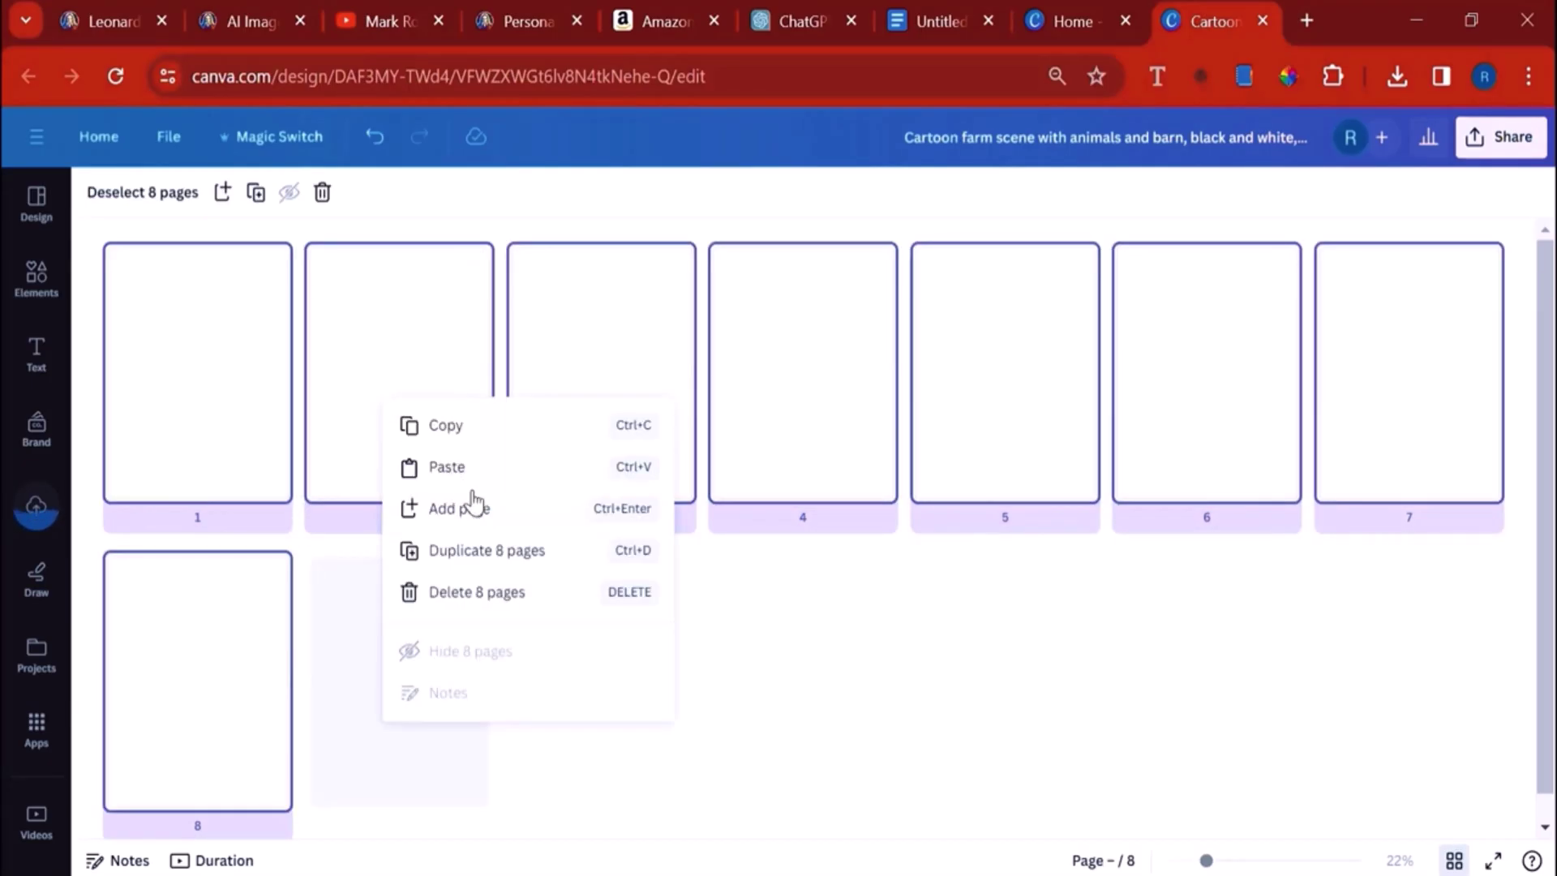
left_click(496, 570)
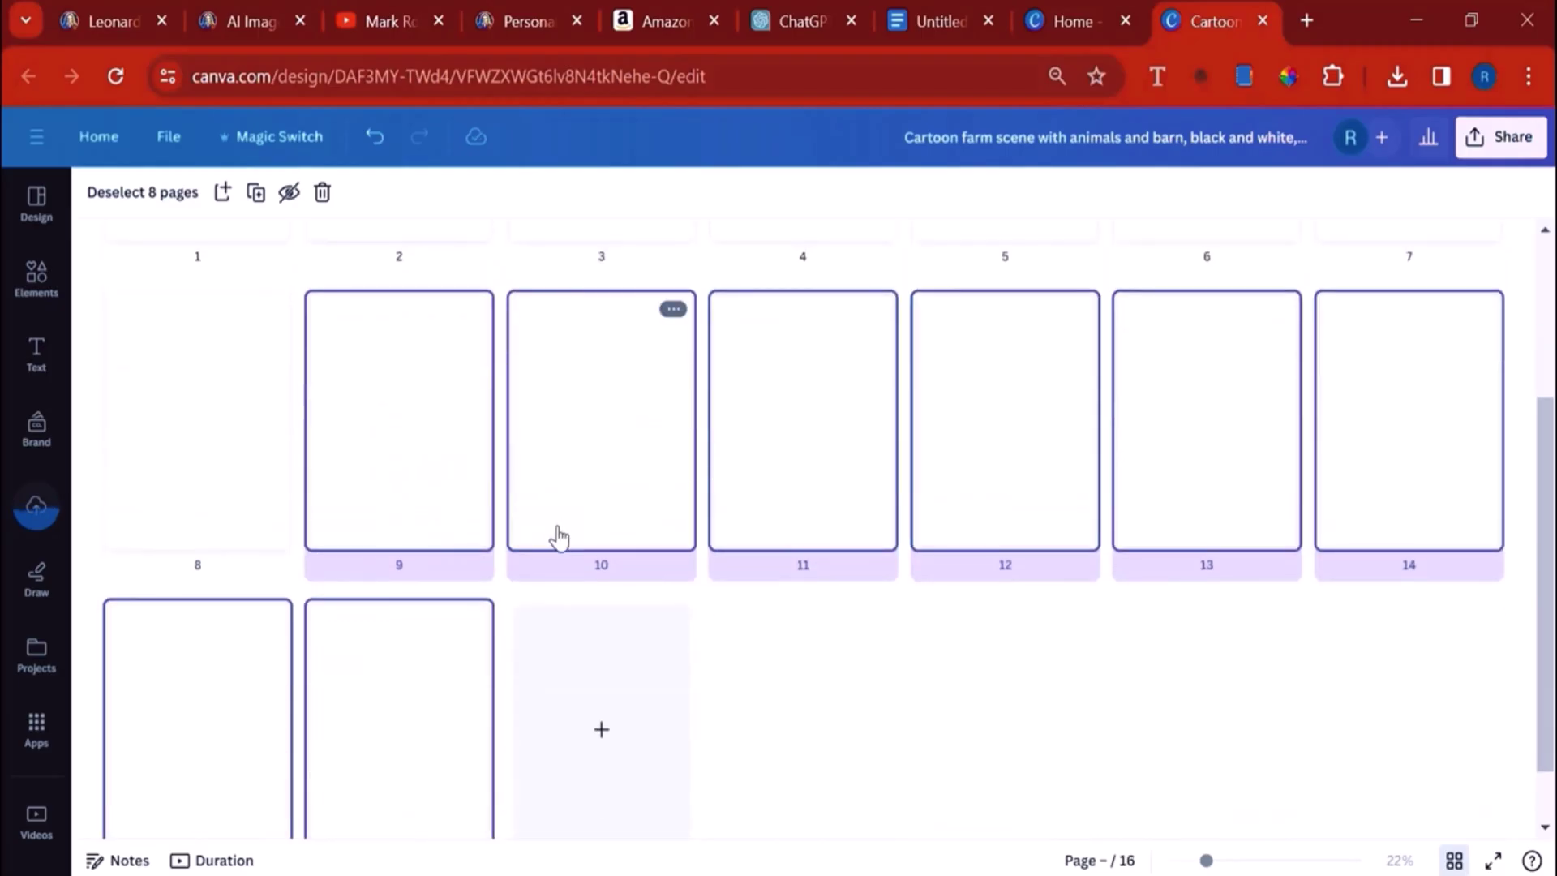
Step: Duplicate the eight selected blank pages, and duplicate the last two pages together to reach 26 pages
right_click(824, 389)
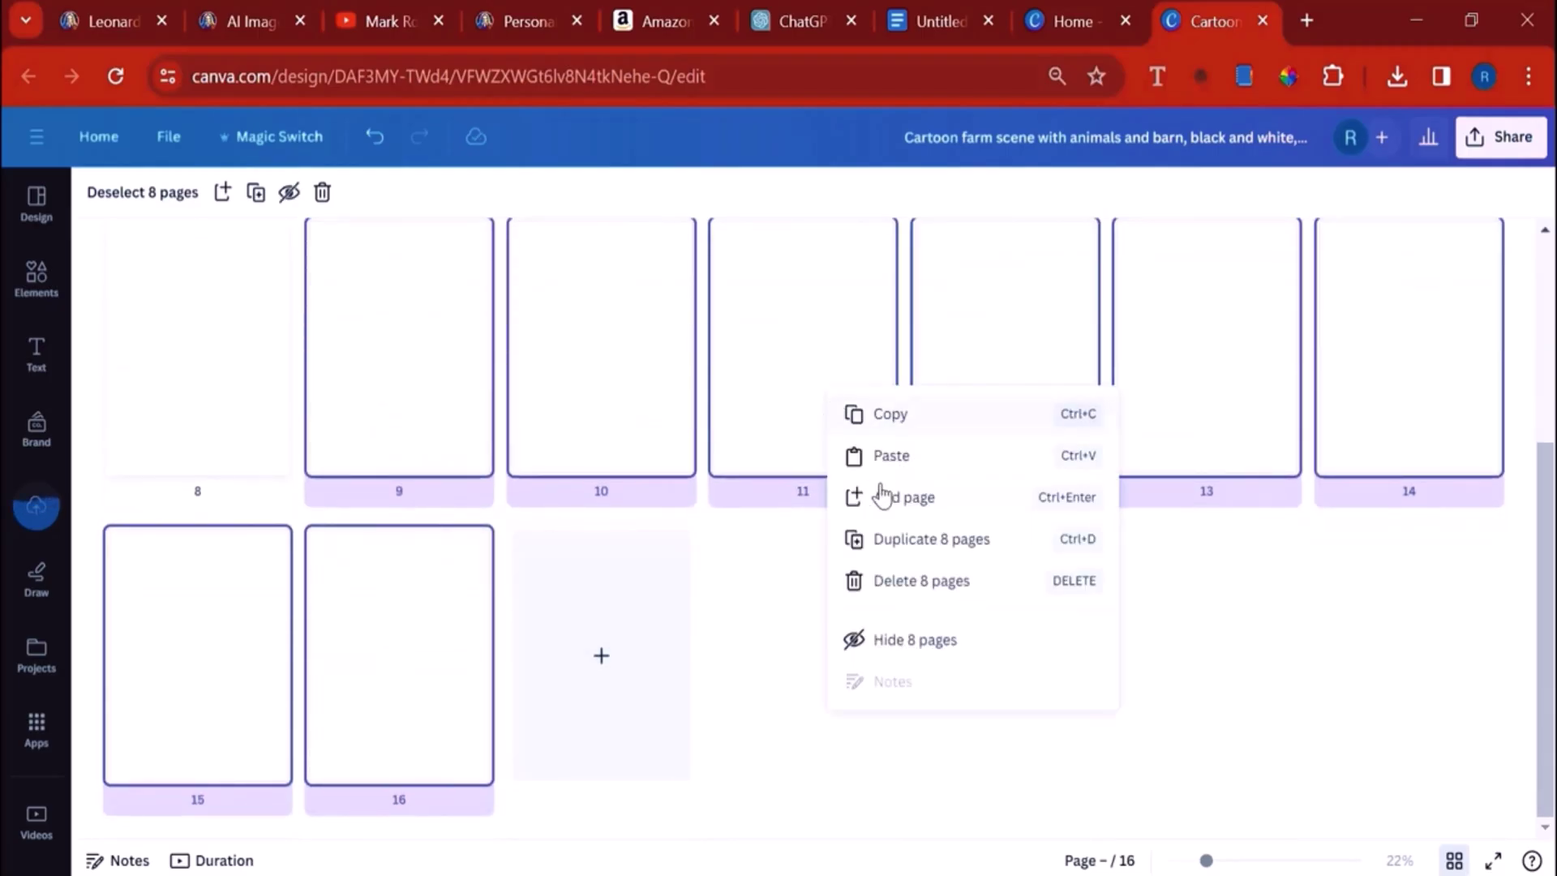
left_click(895, 542)
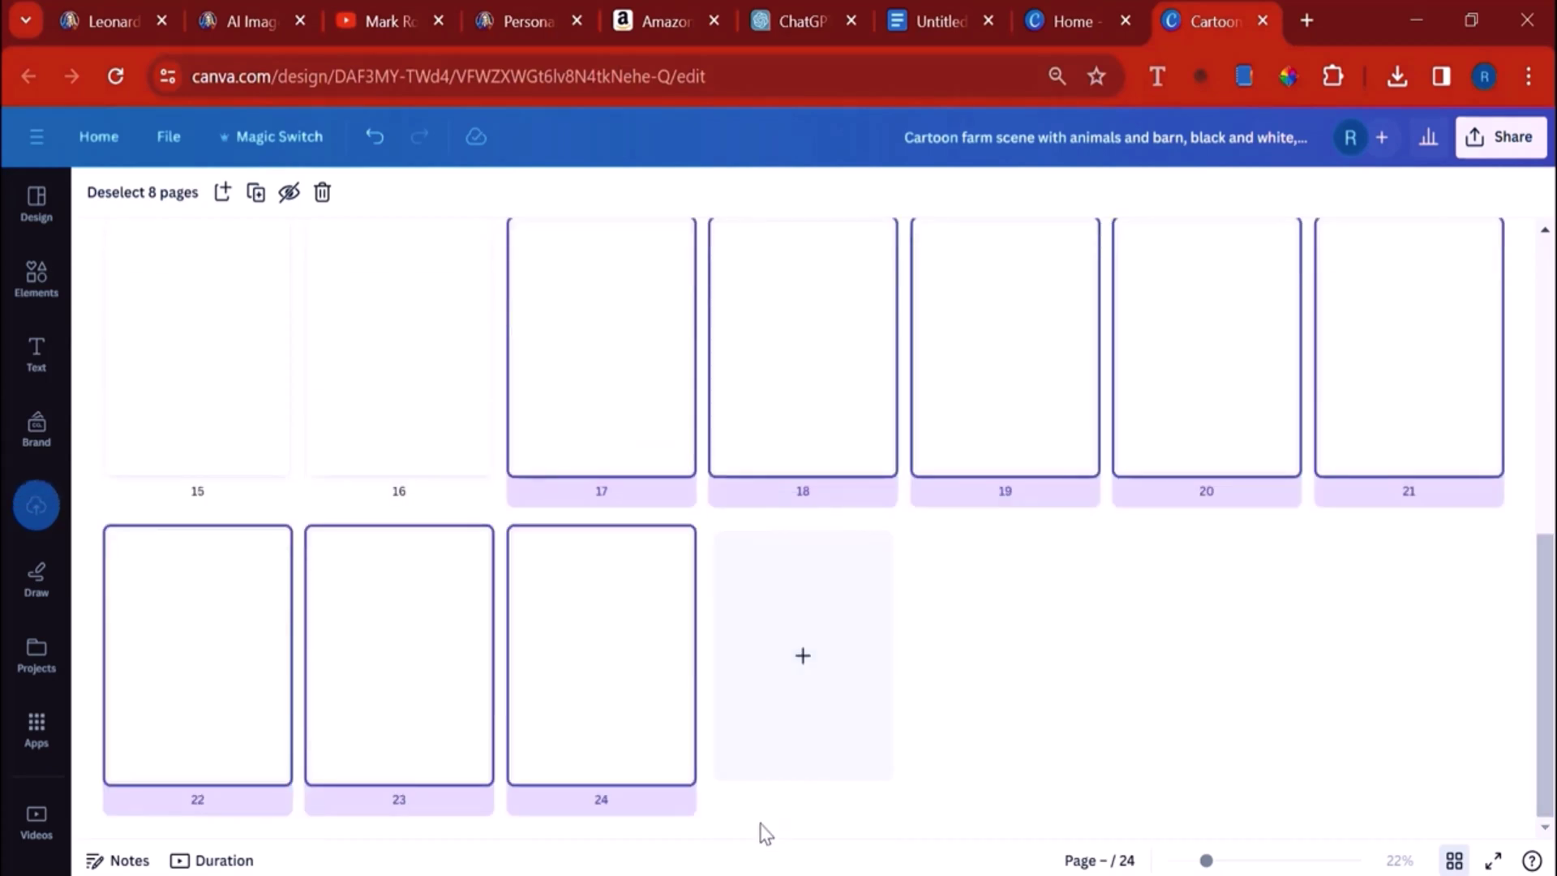
left_click(568, 725)
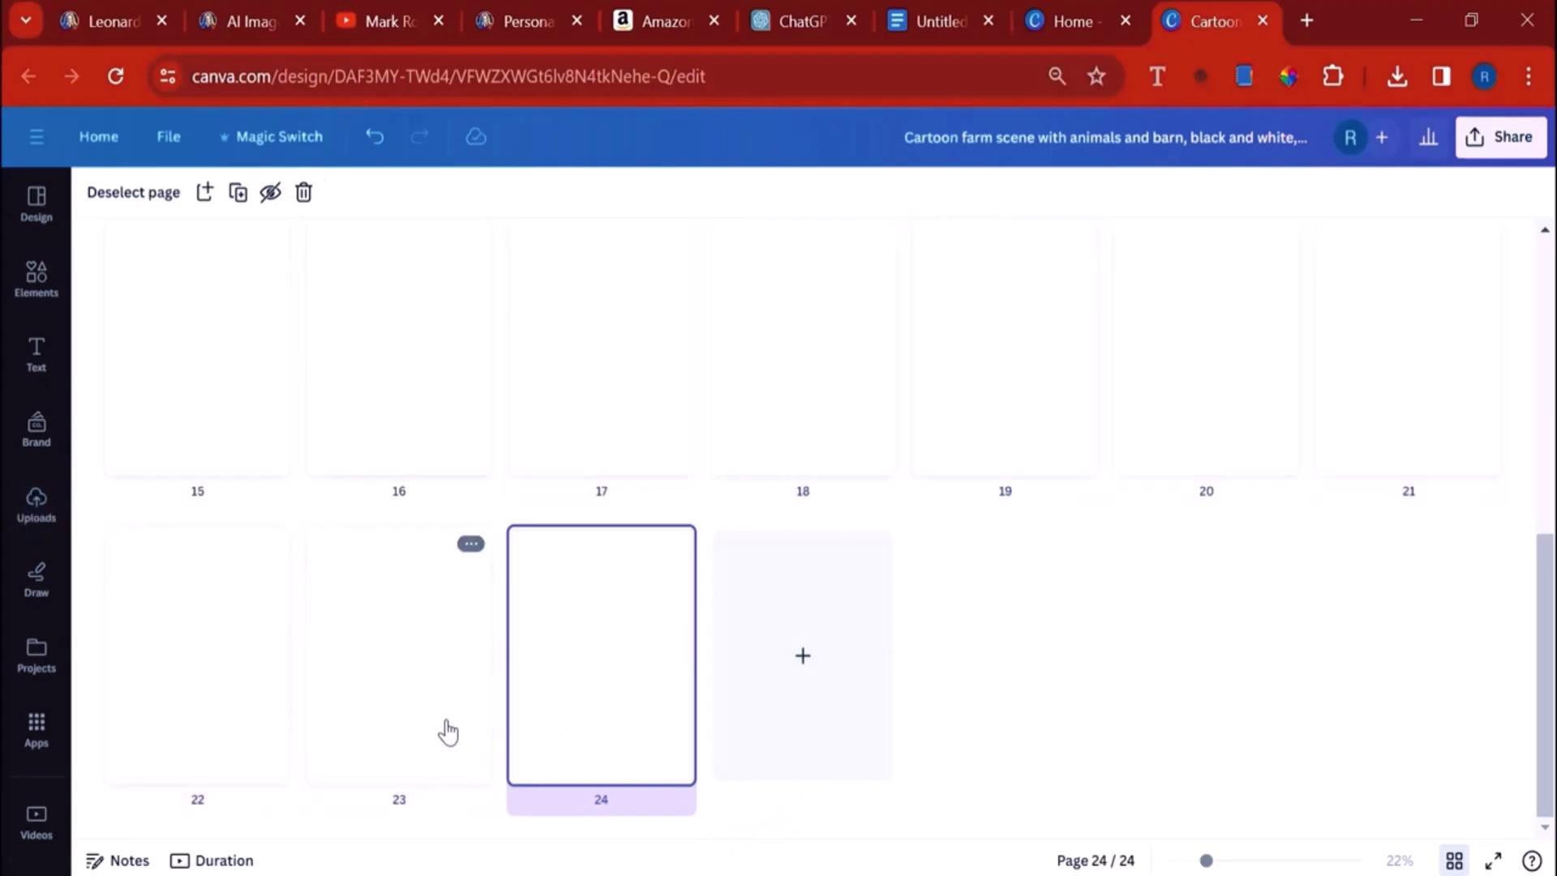
left_click(442, 696, "shift")
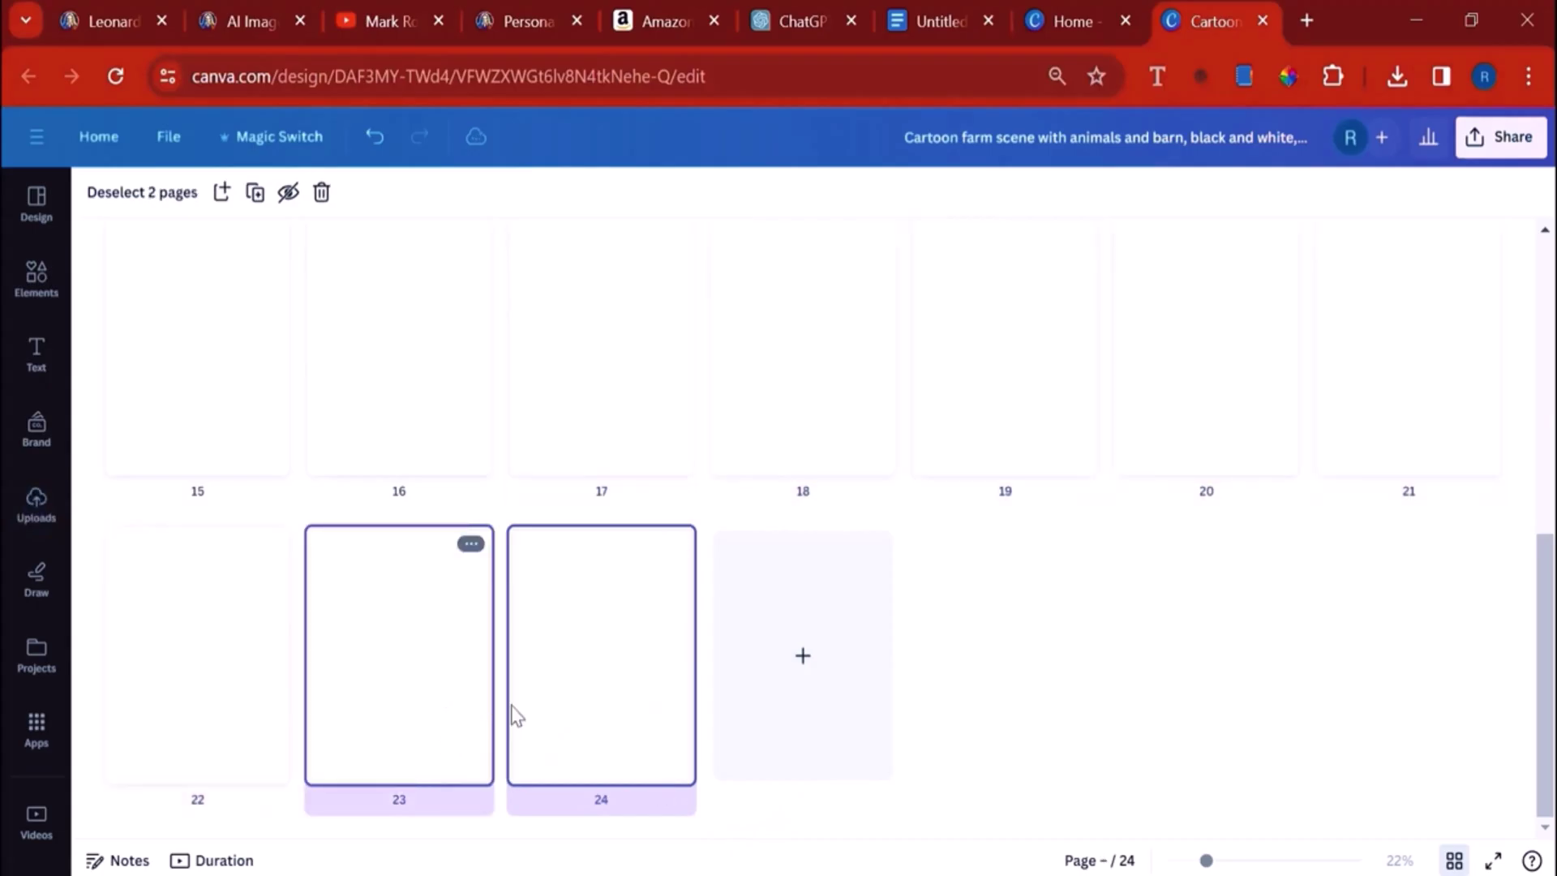
right_click(415, 636)
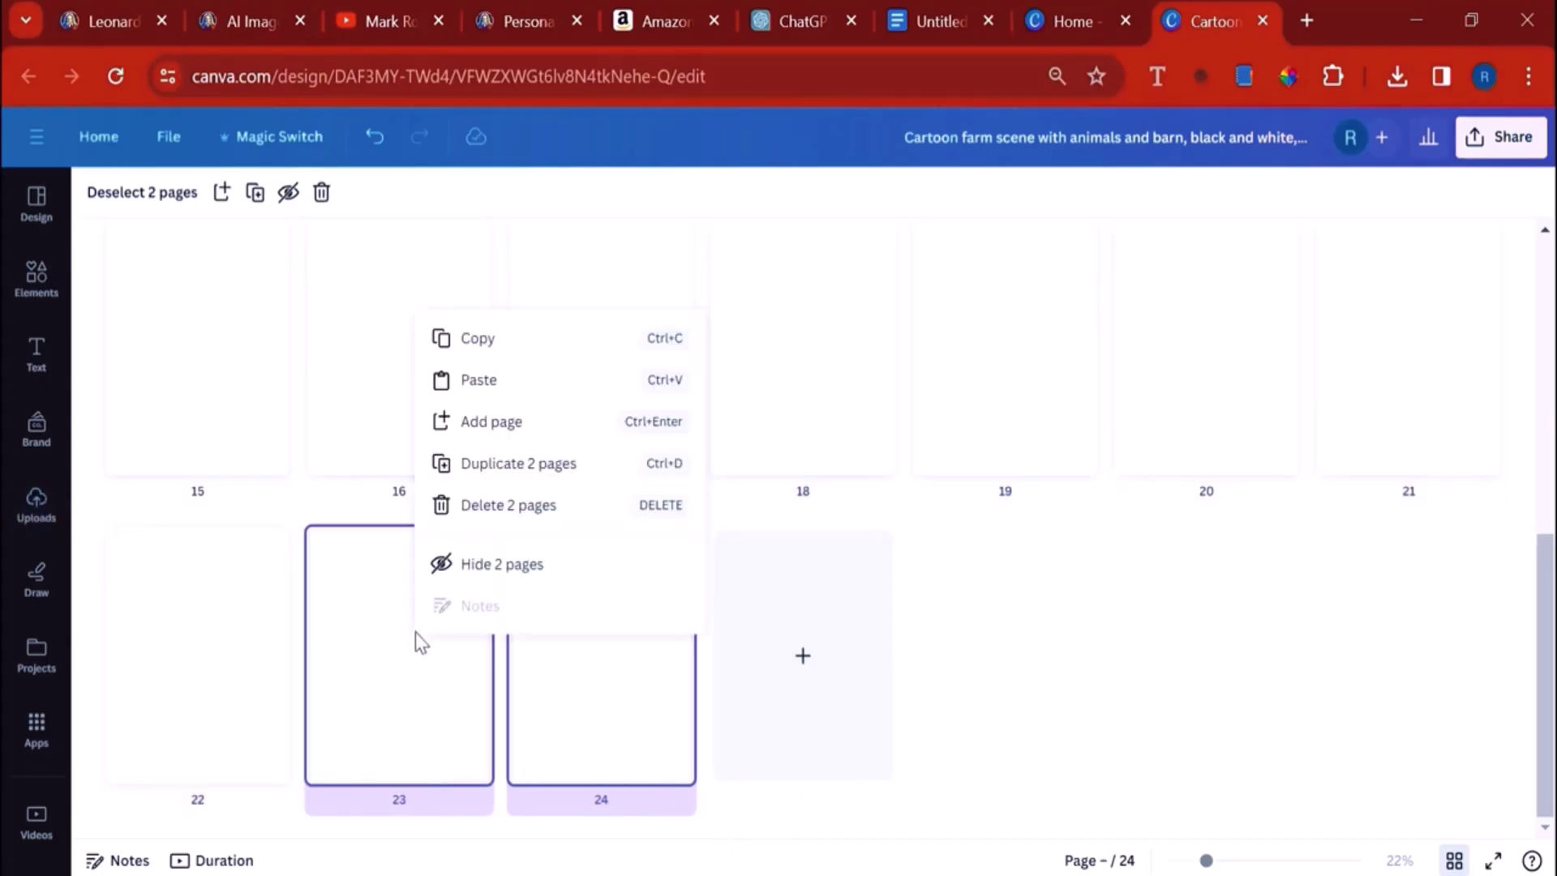
left_click(483, 464)
scroll(442, 512, "up", 8)
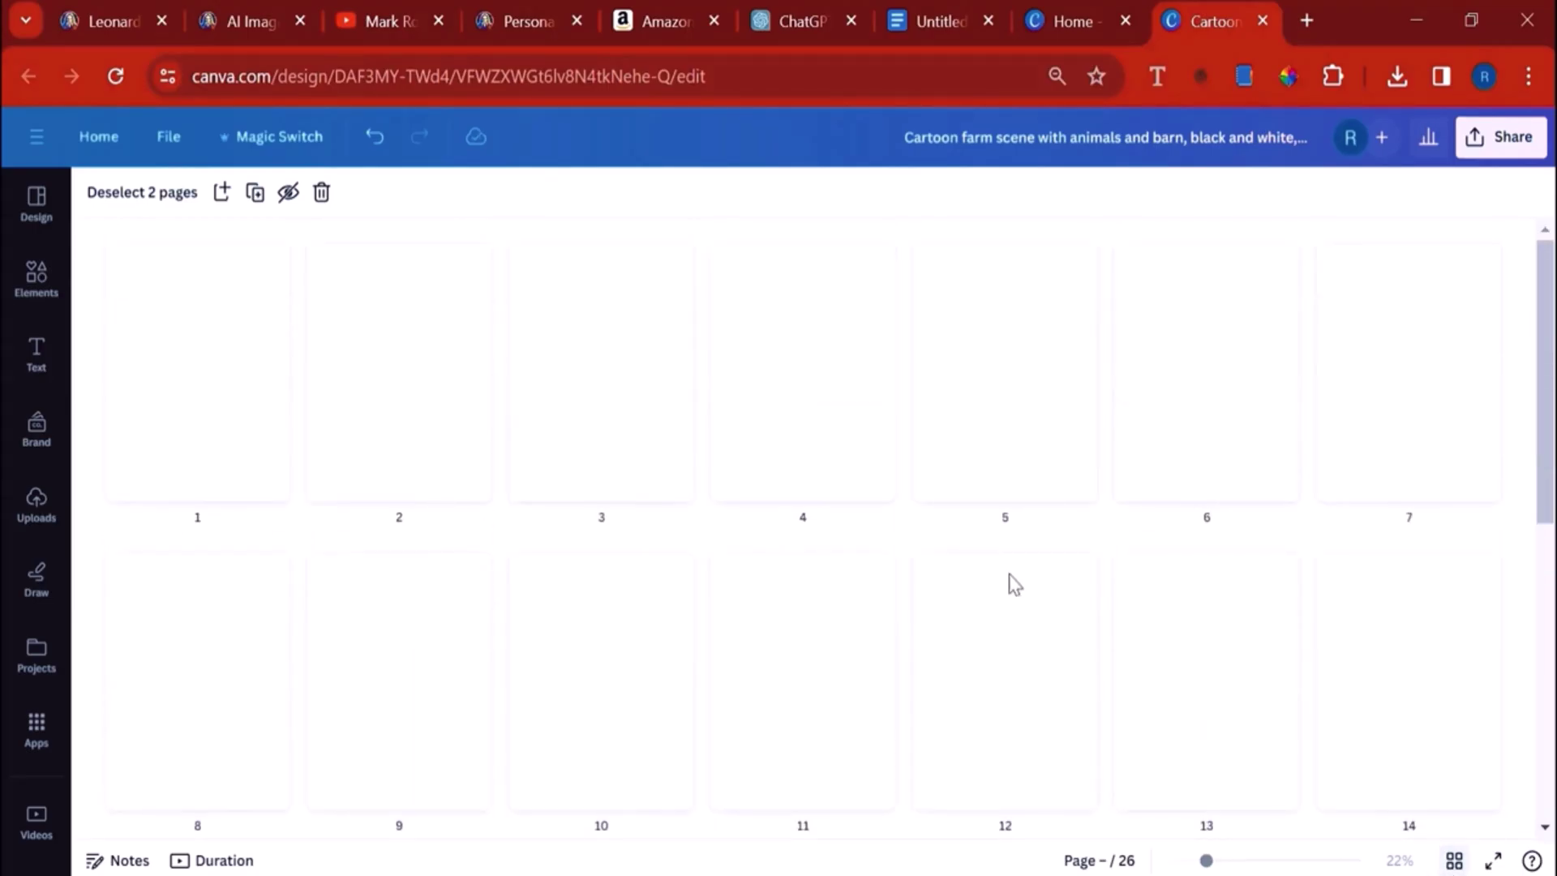
Step: Leave the grid view and insert the bunny forest image on page 1 and the elephant image on page 3
key("Escape")
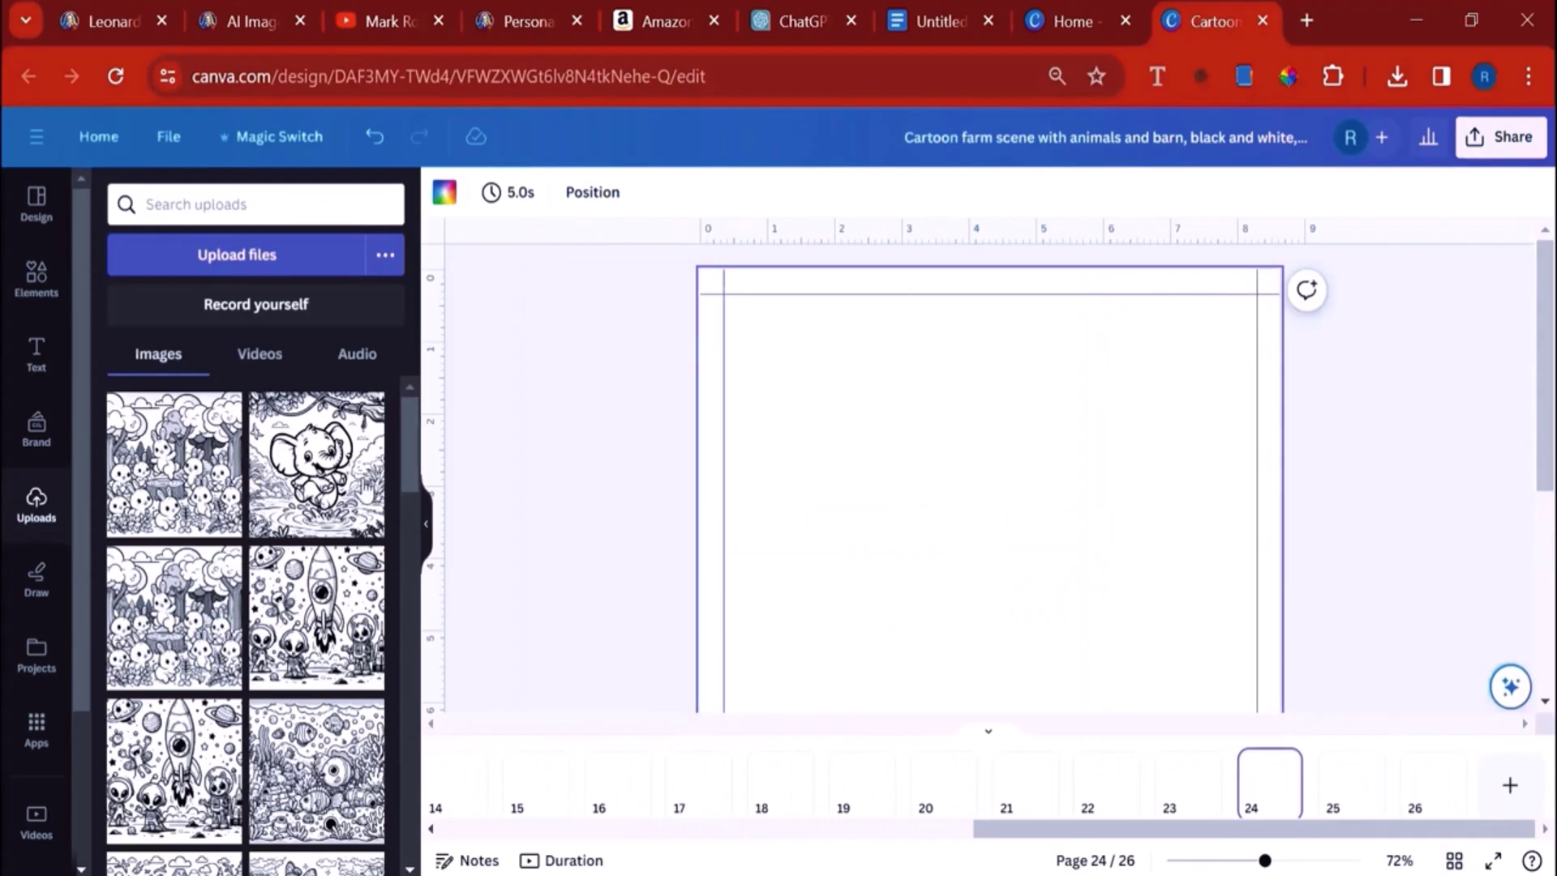
left_click(1096, 859)
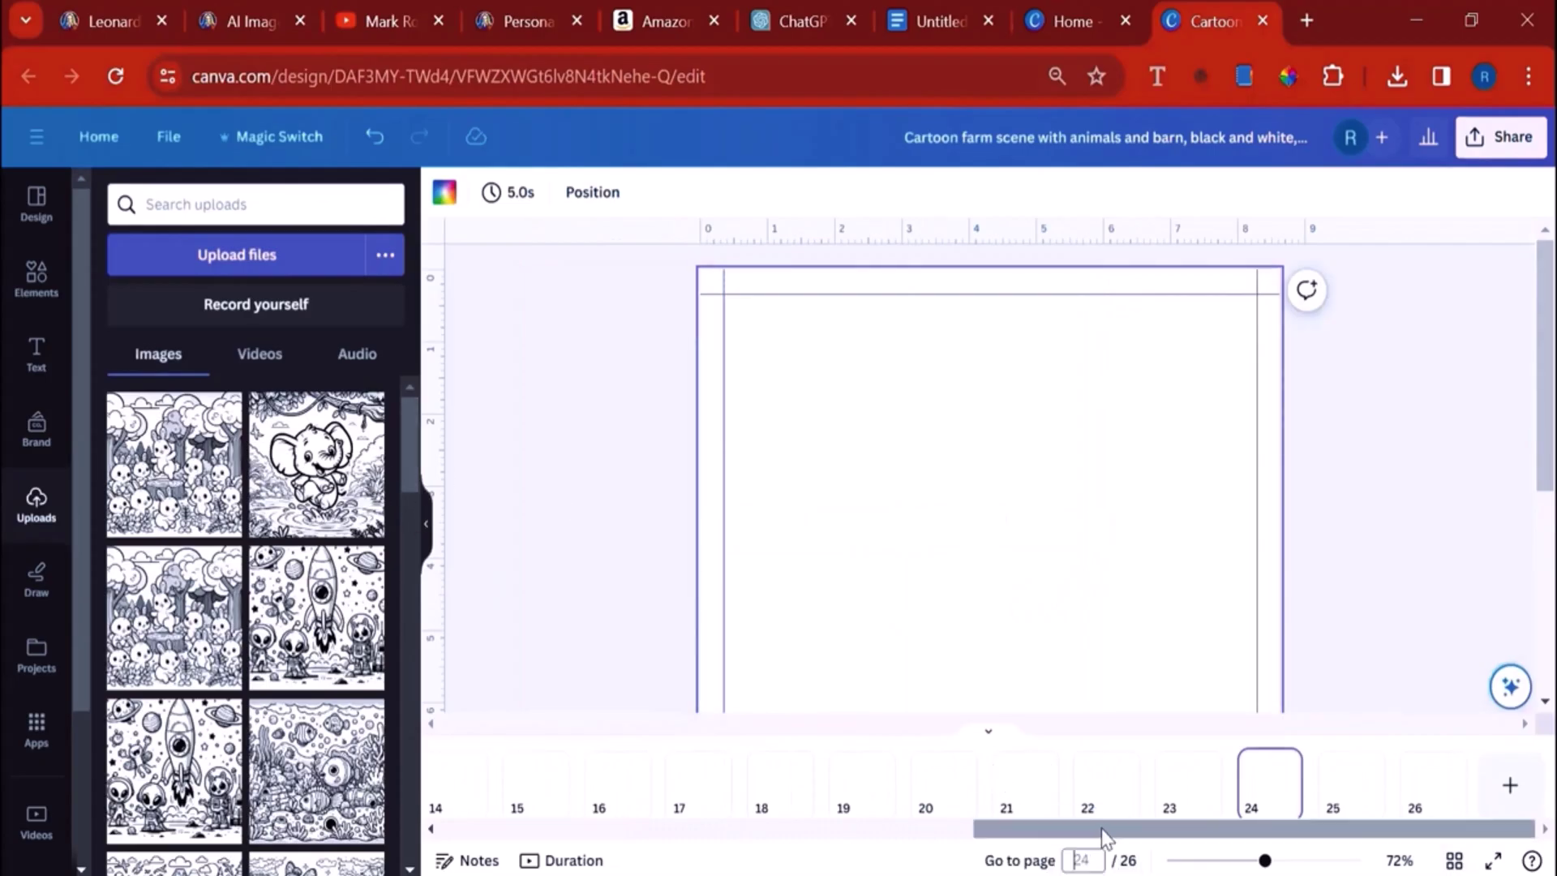
left_click(945, 831)
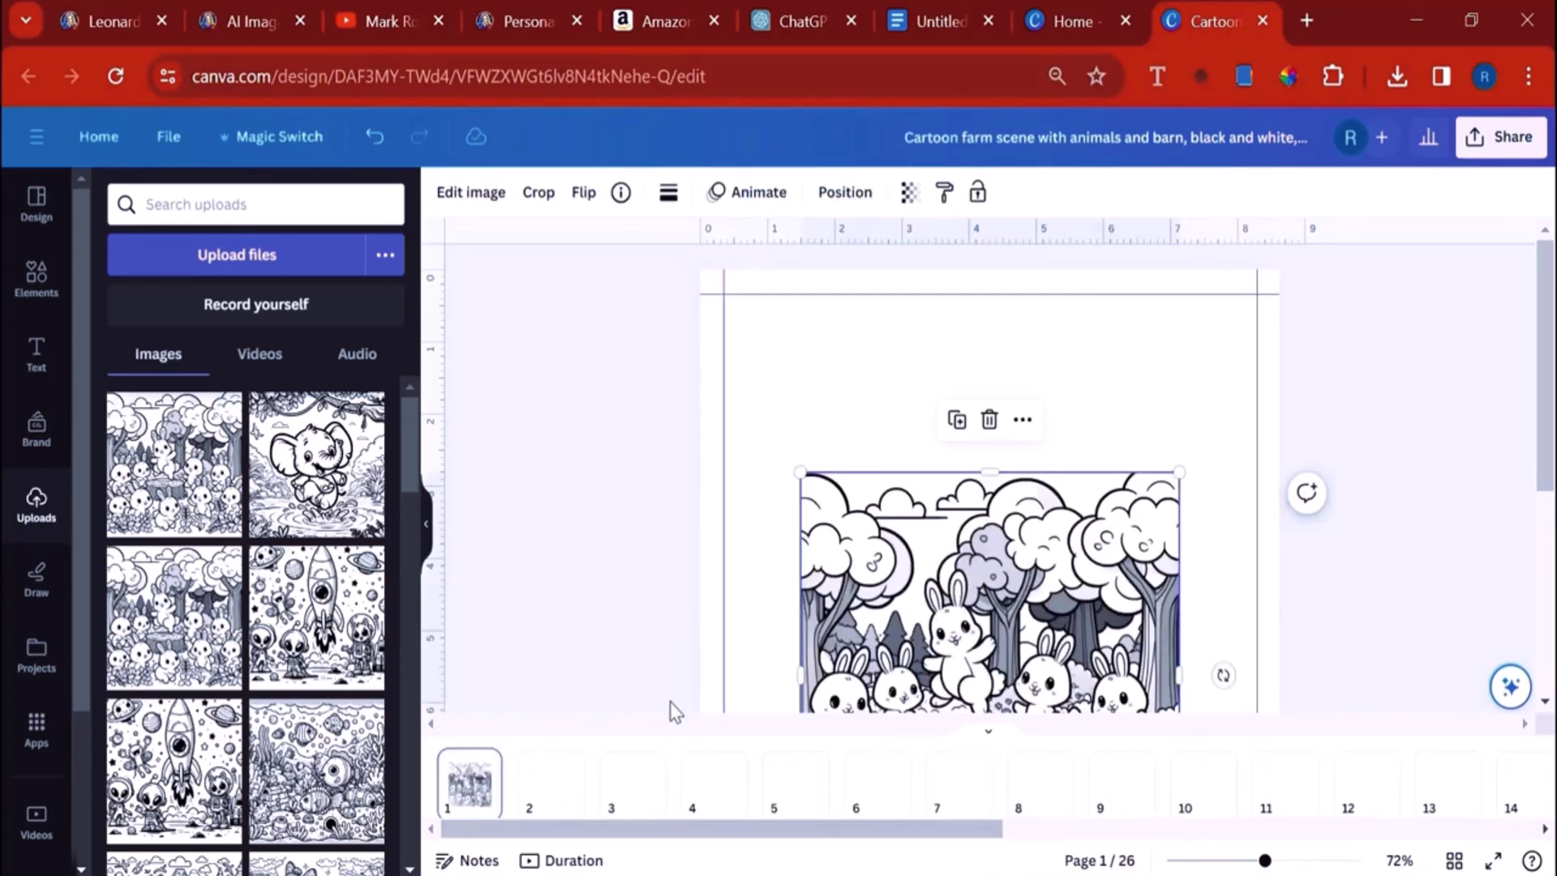
left_click(616, 797)
left_click(328, 482)
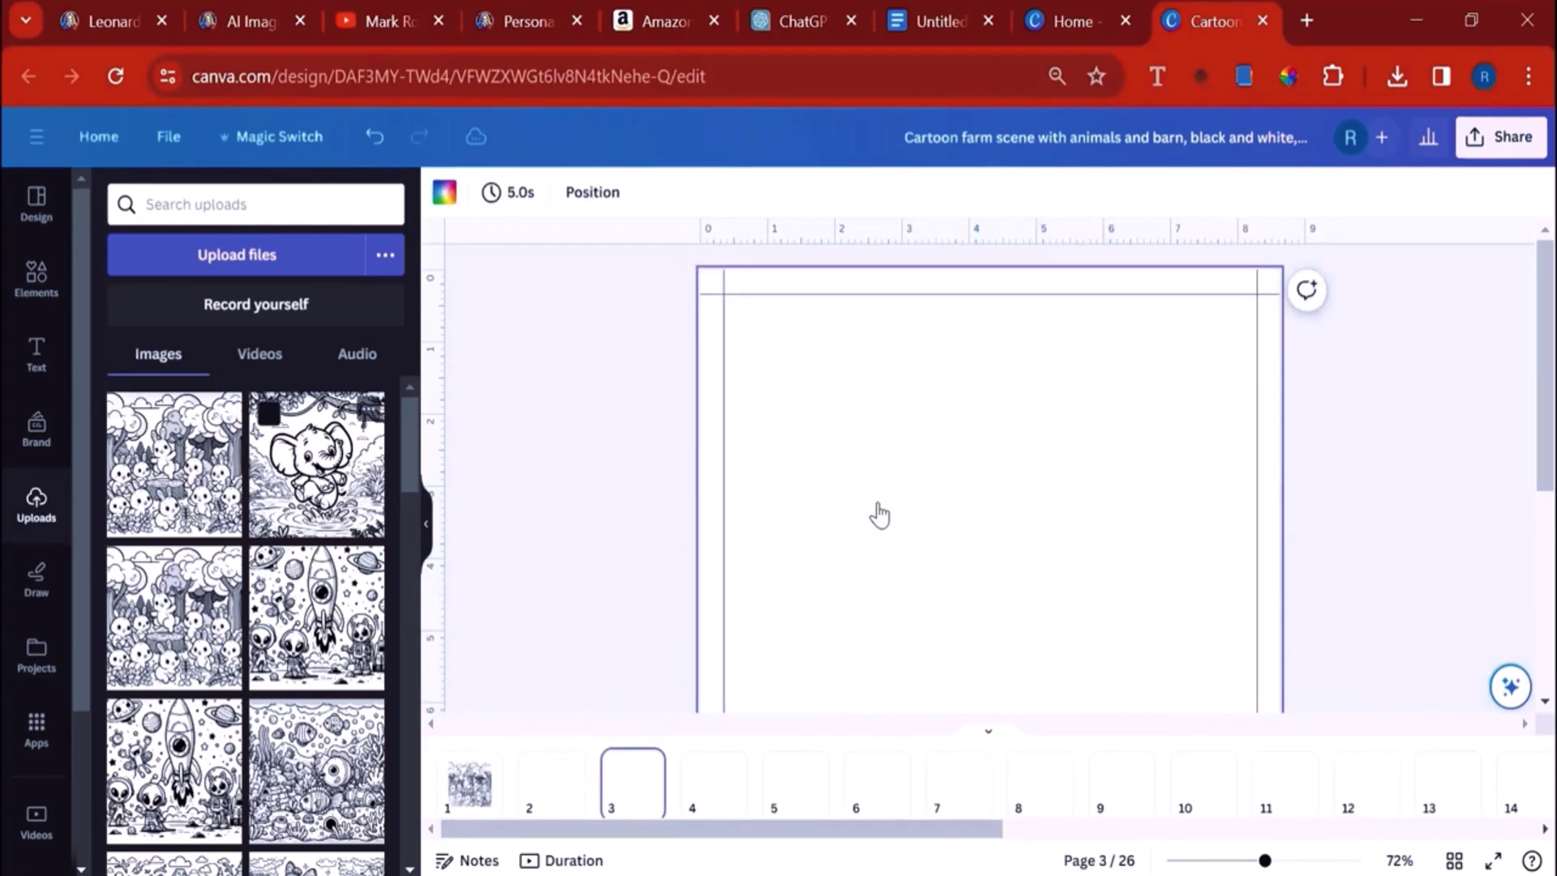
Step: Insert the second bunny forest image on page 5 and the first rocket and aliens image on page 7
left_click(795, 782)
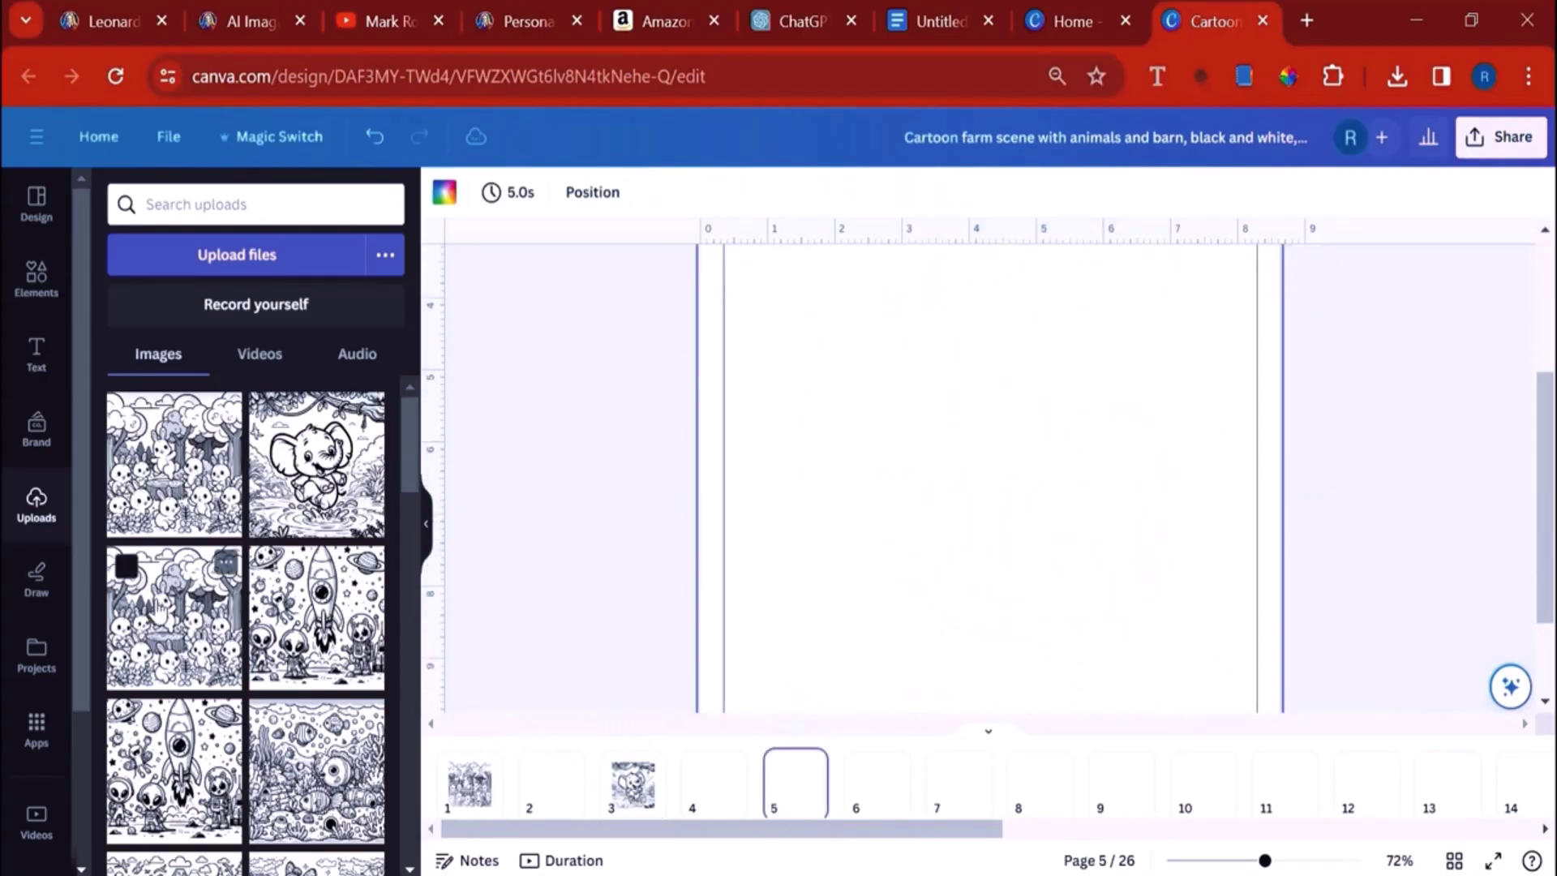
left_click(159, 612)
left_click(957, 783)
left_click(316, 616)
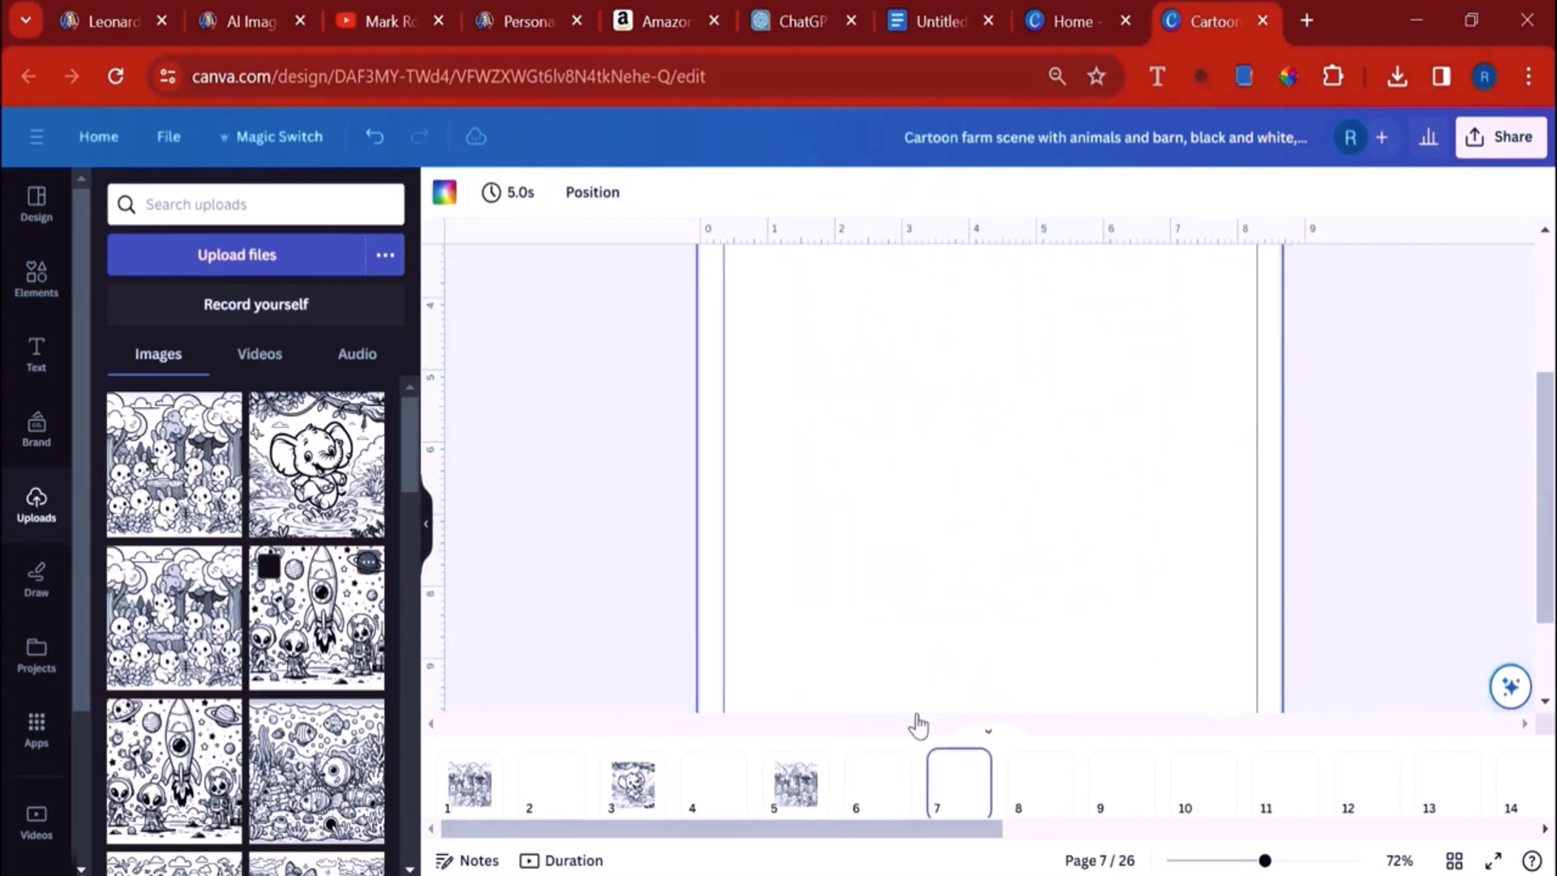
Step: Insert the second rocket and aliens image on page 9 and the underwater fish image on page 11
left_click(1132, 803)
left_click(162, 807)
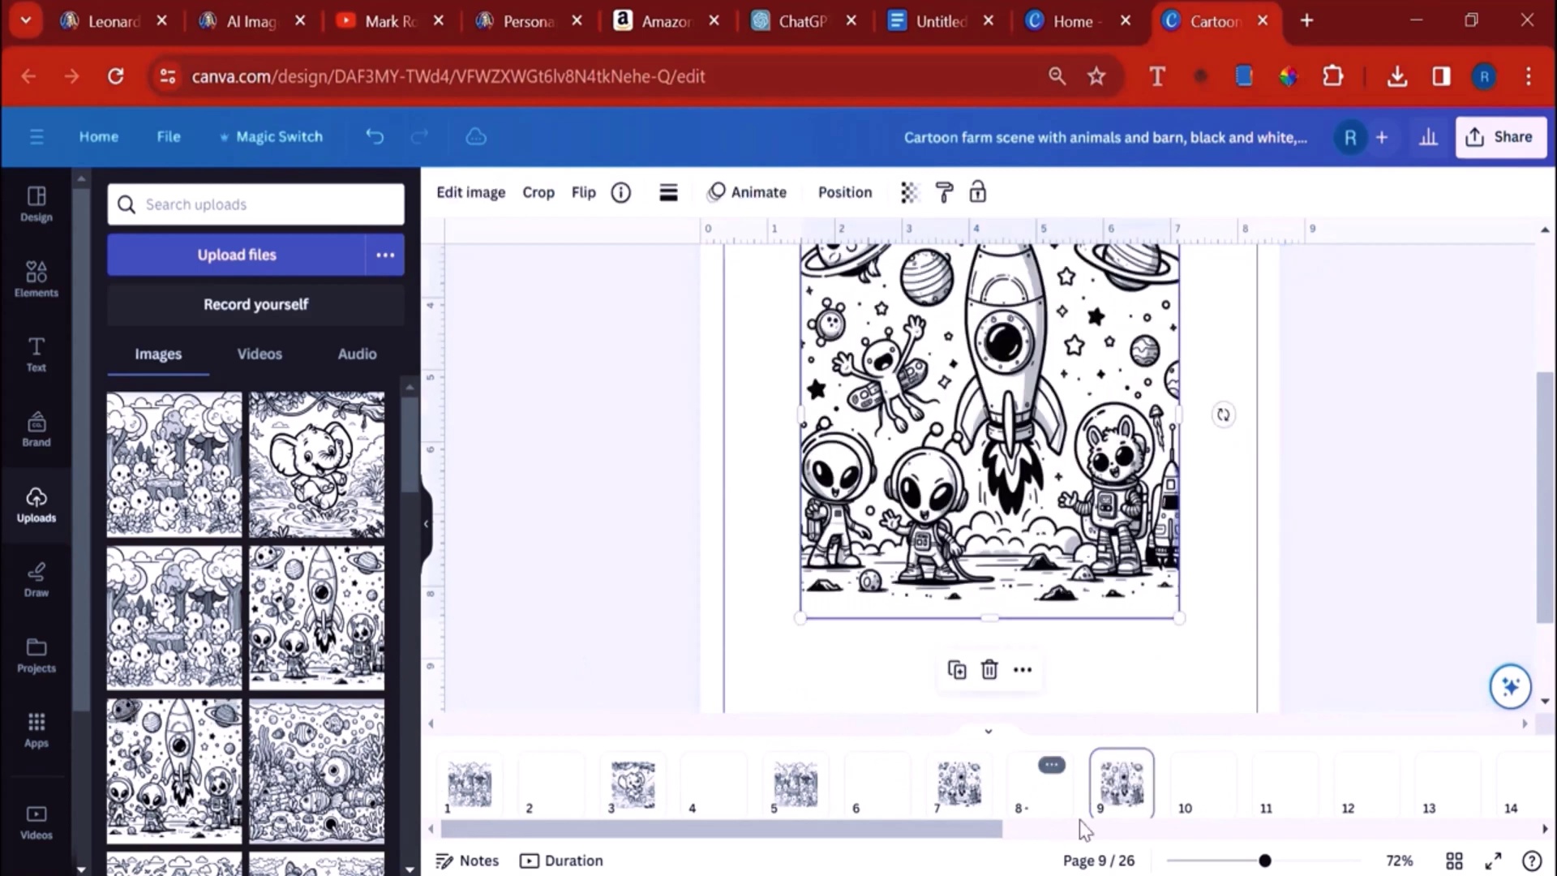
left_click(1271, 803)
left_click(328, 783)
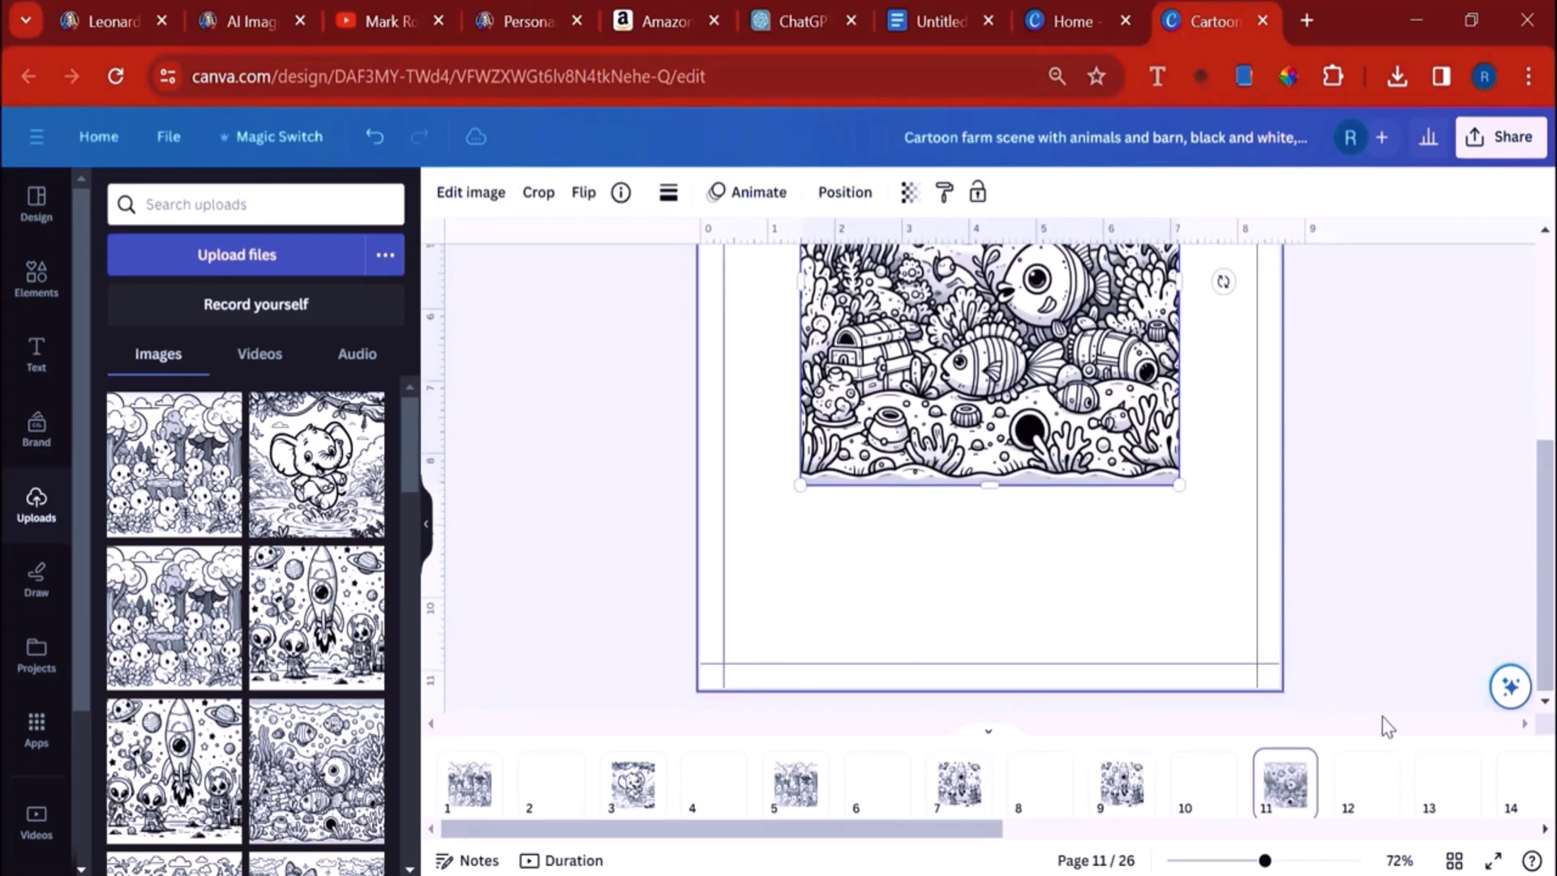
Step: Insert the dinosaur image on page 13 and the mushroom house image on page 15
left_click(1442, 803)
scroll(290, 734, "down", 3)
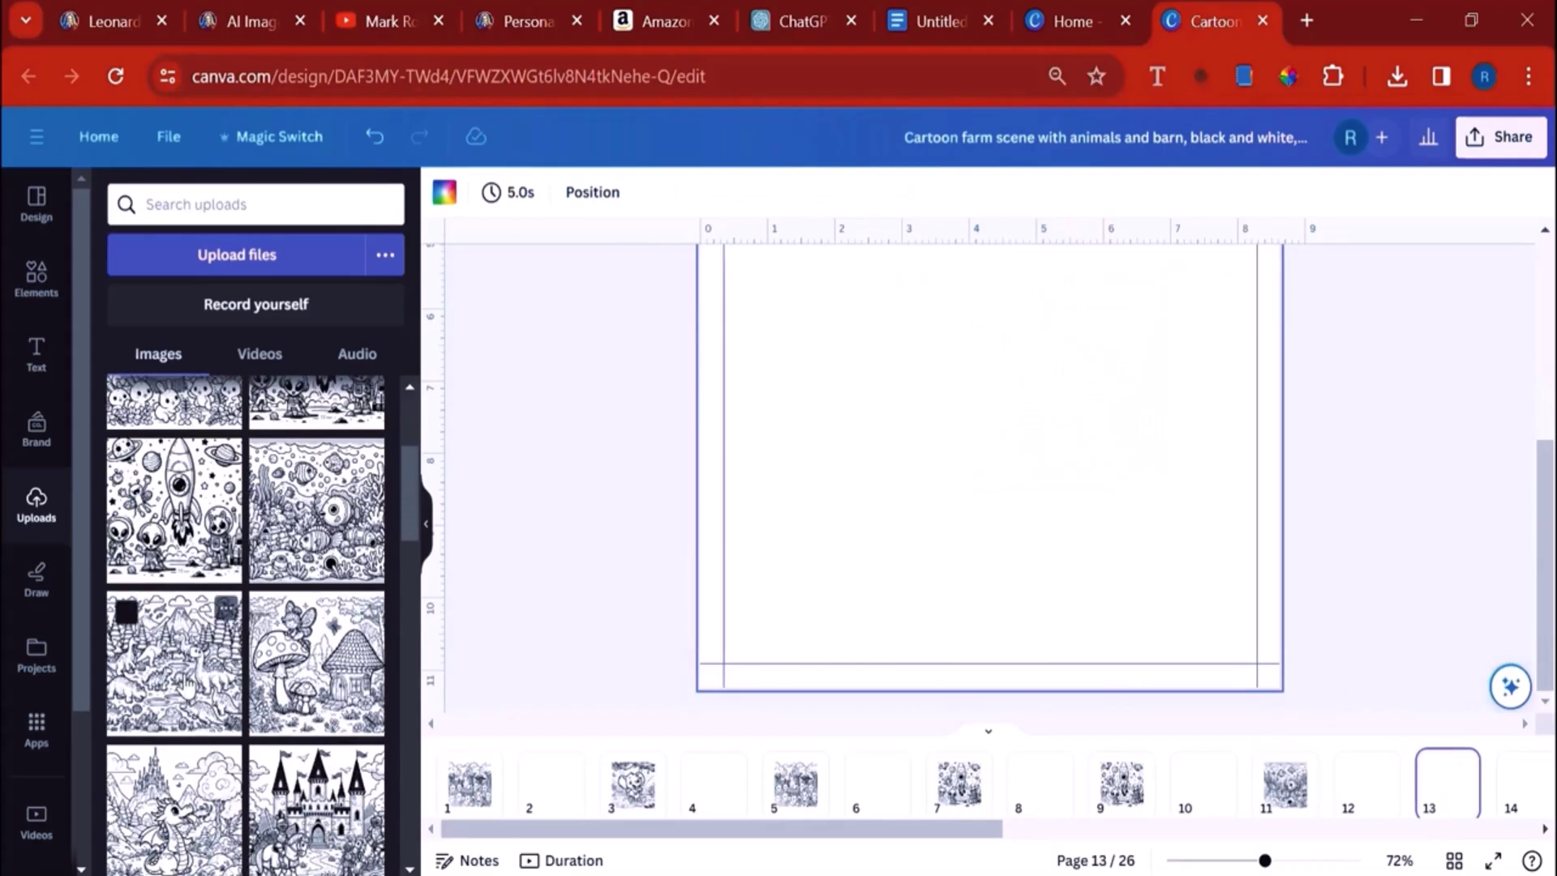
left_click_drag(973, 834, 1174, 840)
left_click(1222, 780)
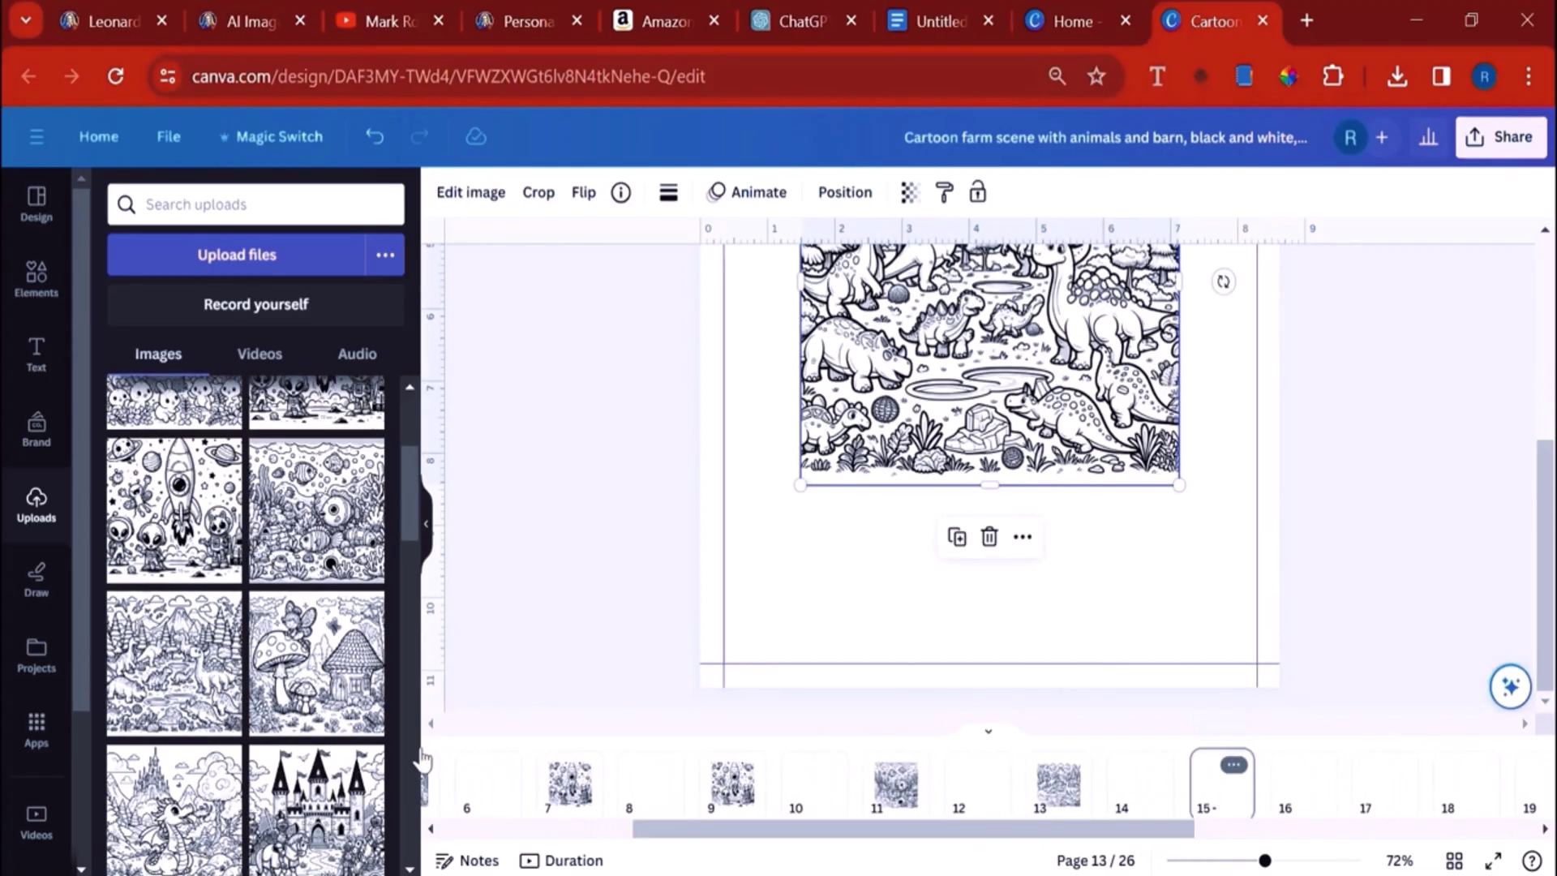
Step: Insert the dragon image on page 17 and the castle with knights image on page 19
left_click(1384, 781)
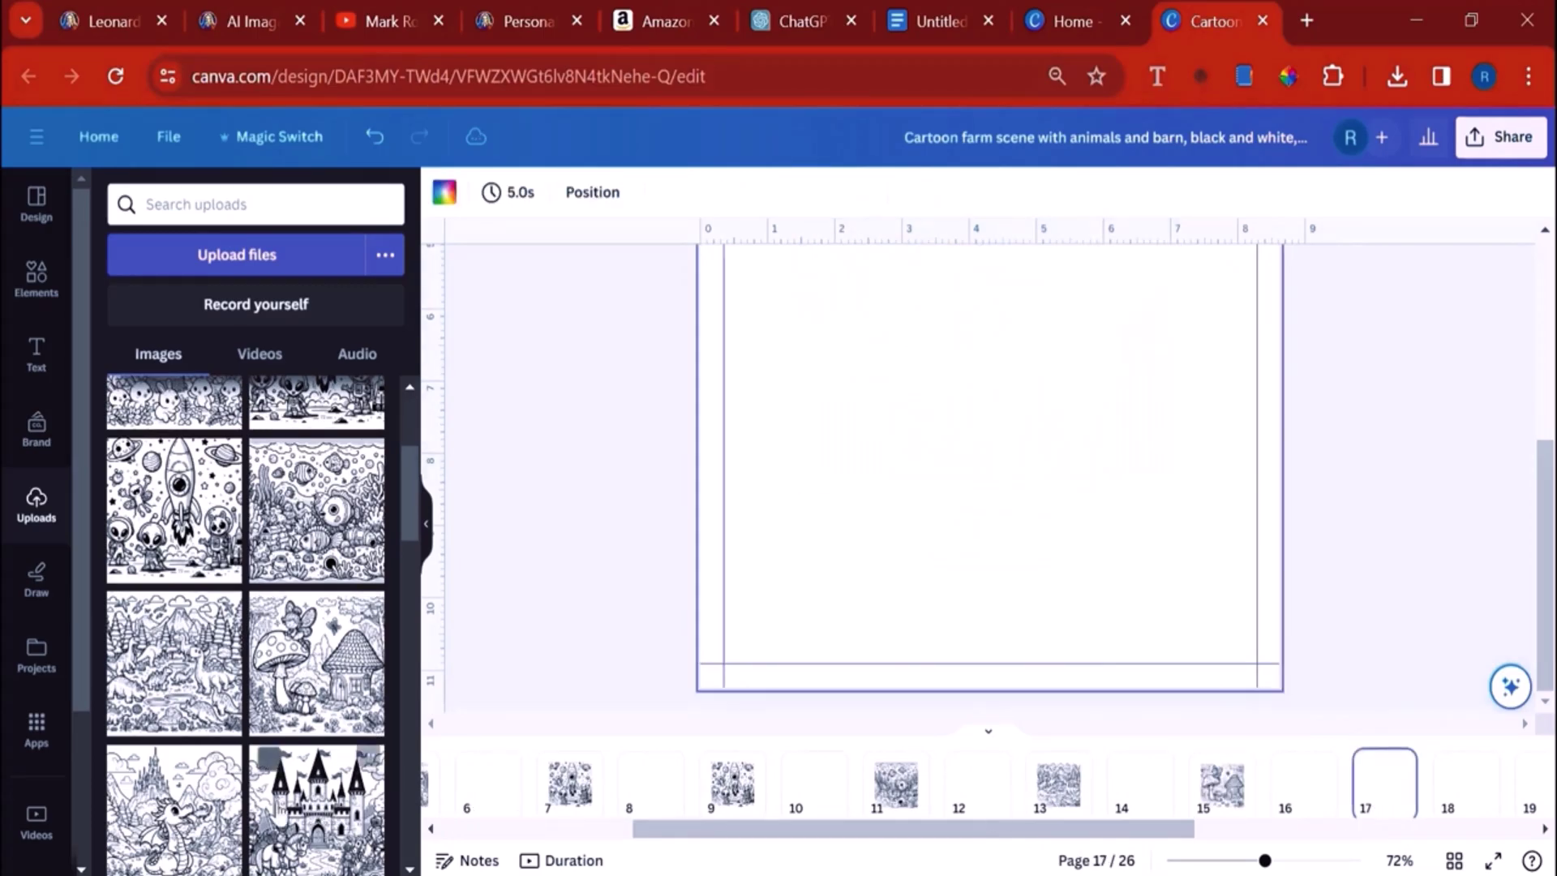
left_click(175, 811)
left_click(1529, 785)
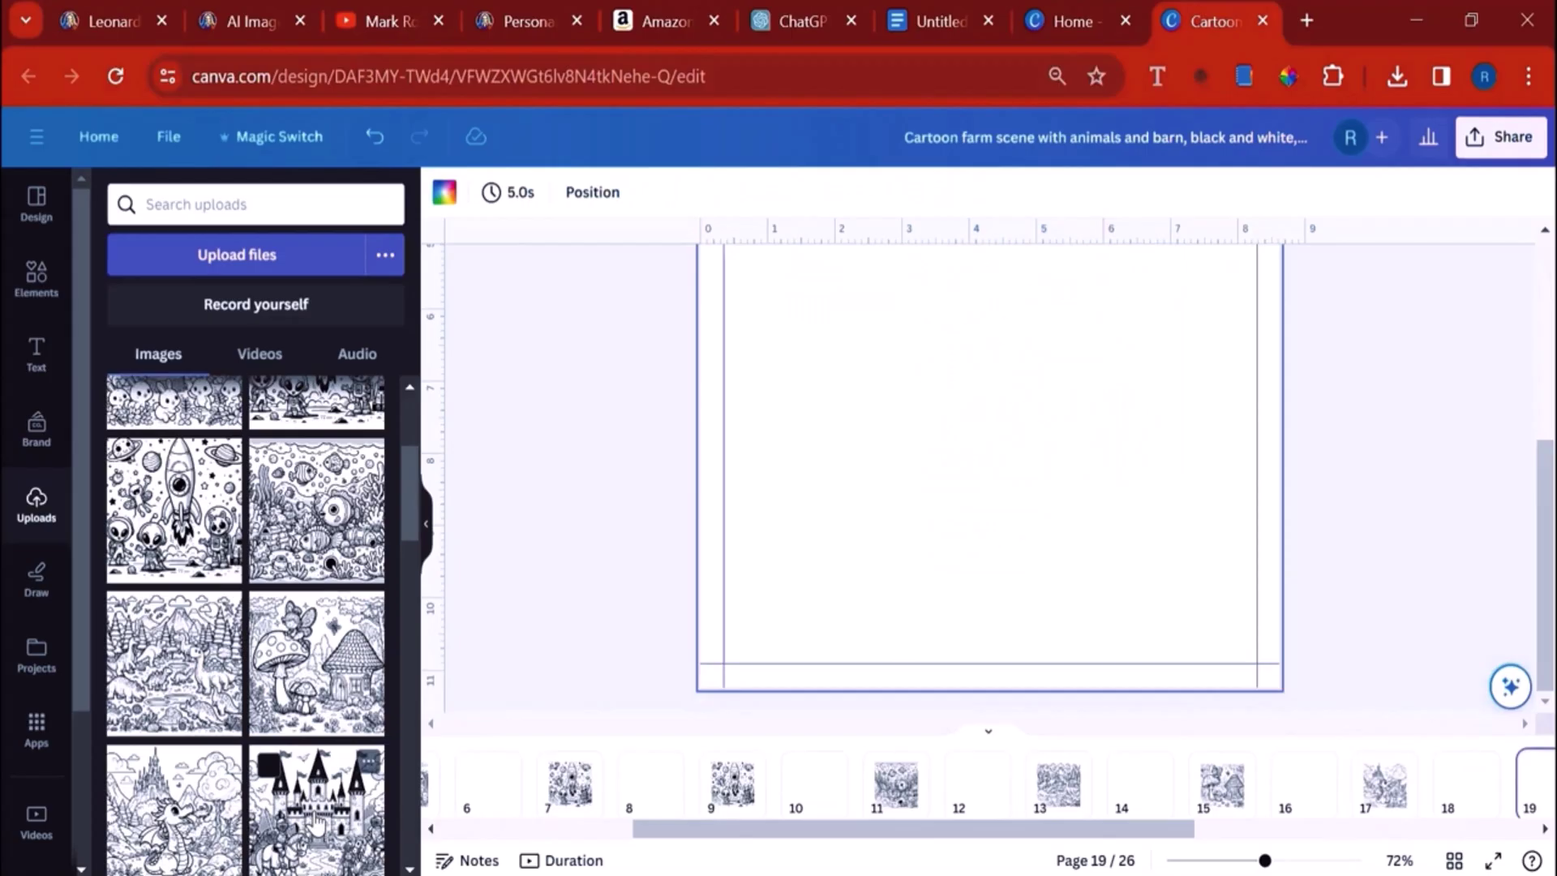
scroll(1297, 790, "right", 5)
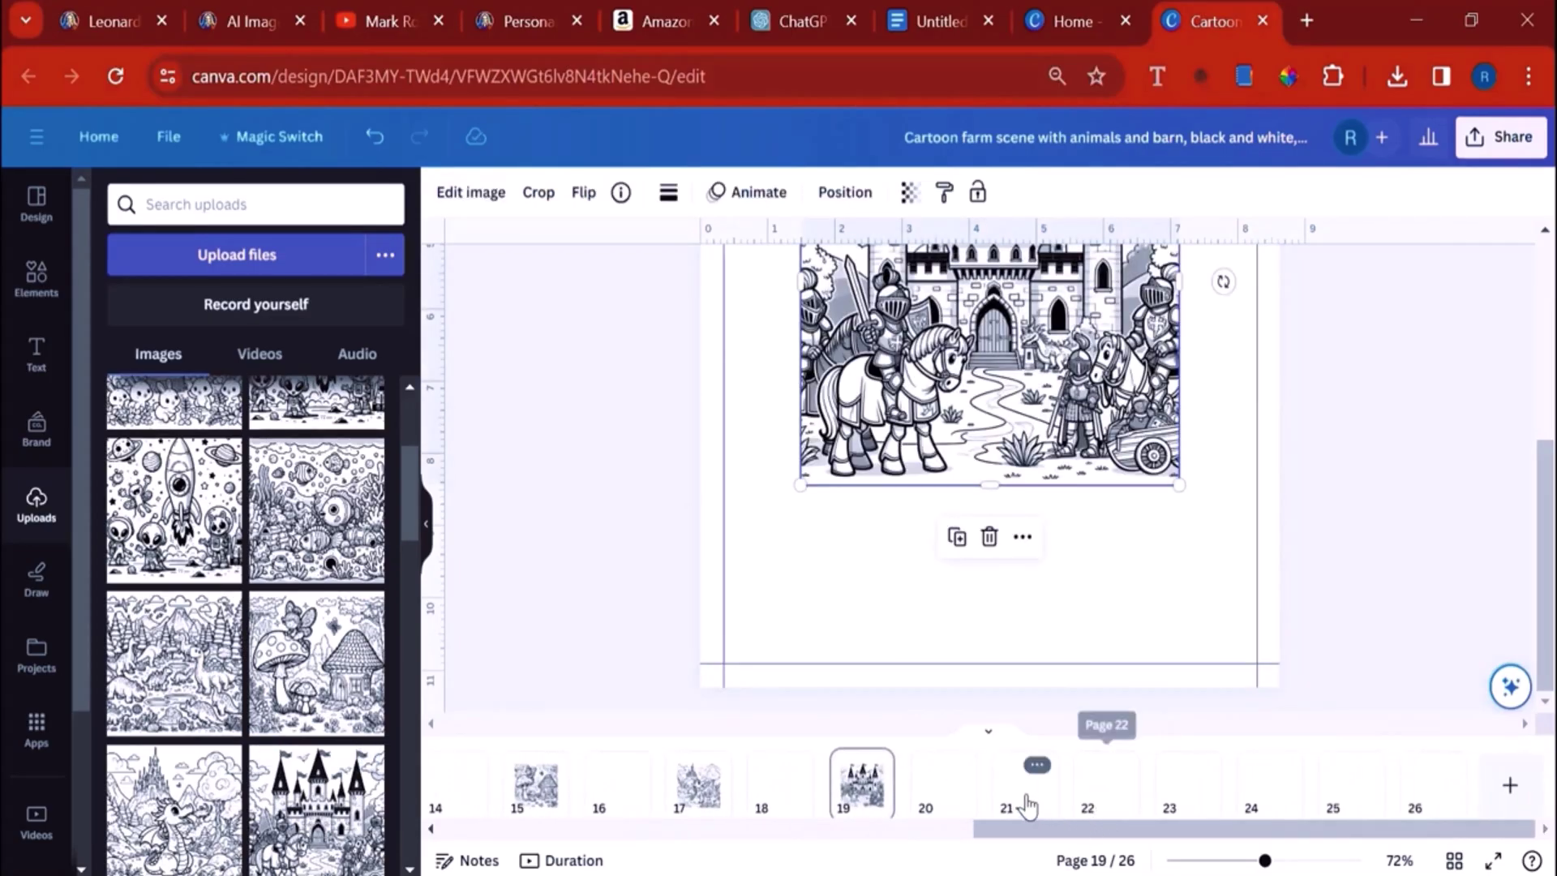
Step: Insert the puppies image on page 21 and the futuristic city image on page 23
left_click(1027, 779)
scroll(275, 767, "down", 5)
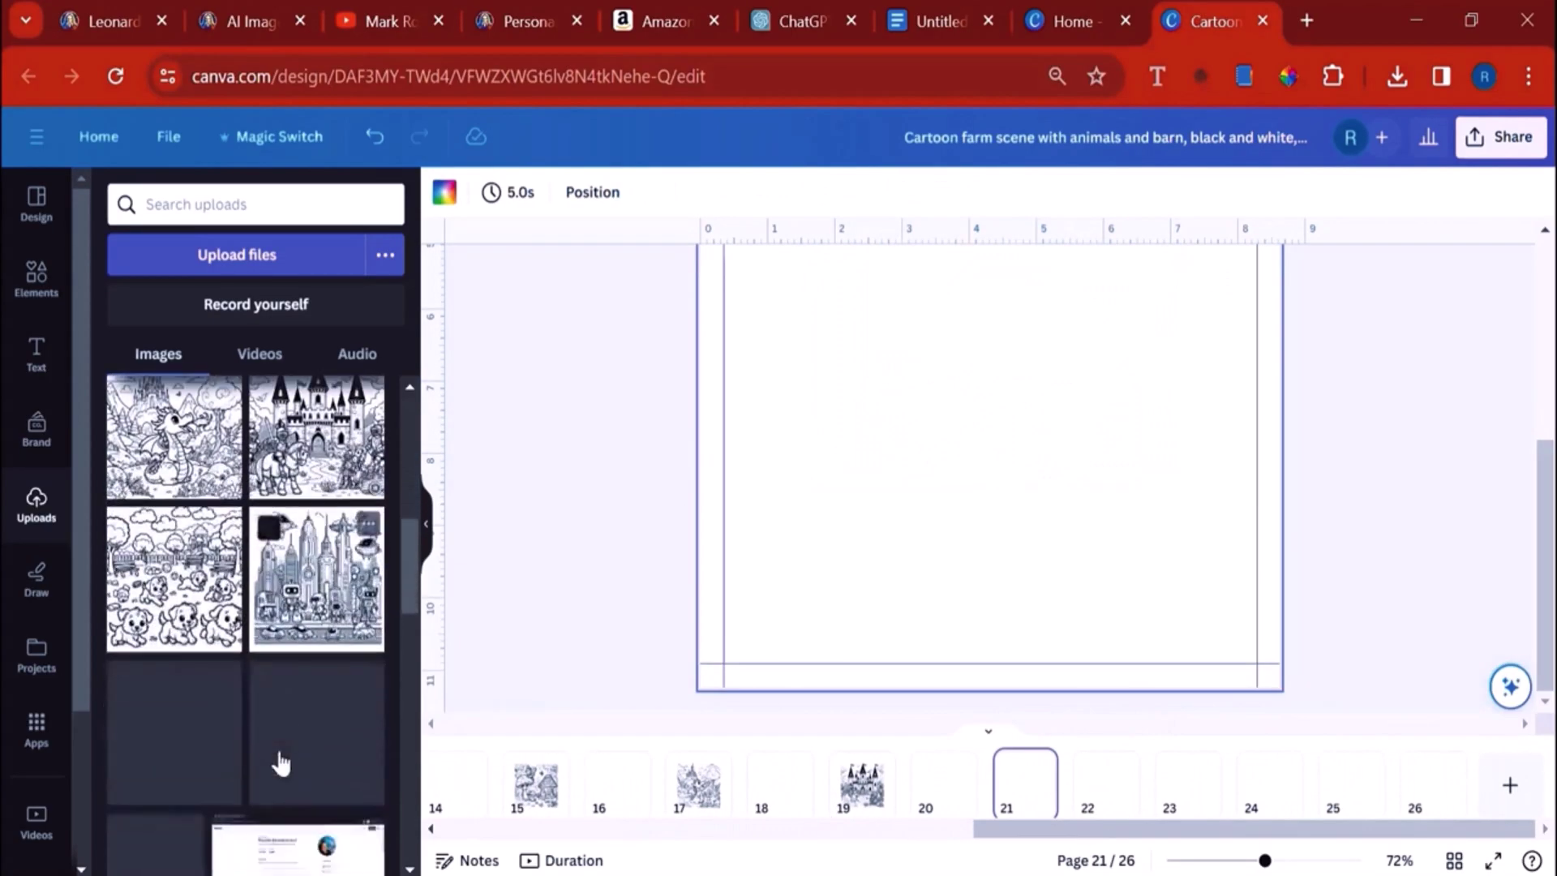
left_click(1212, 803)
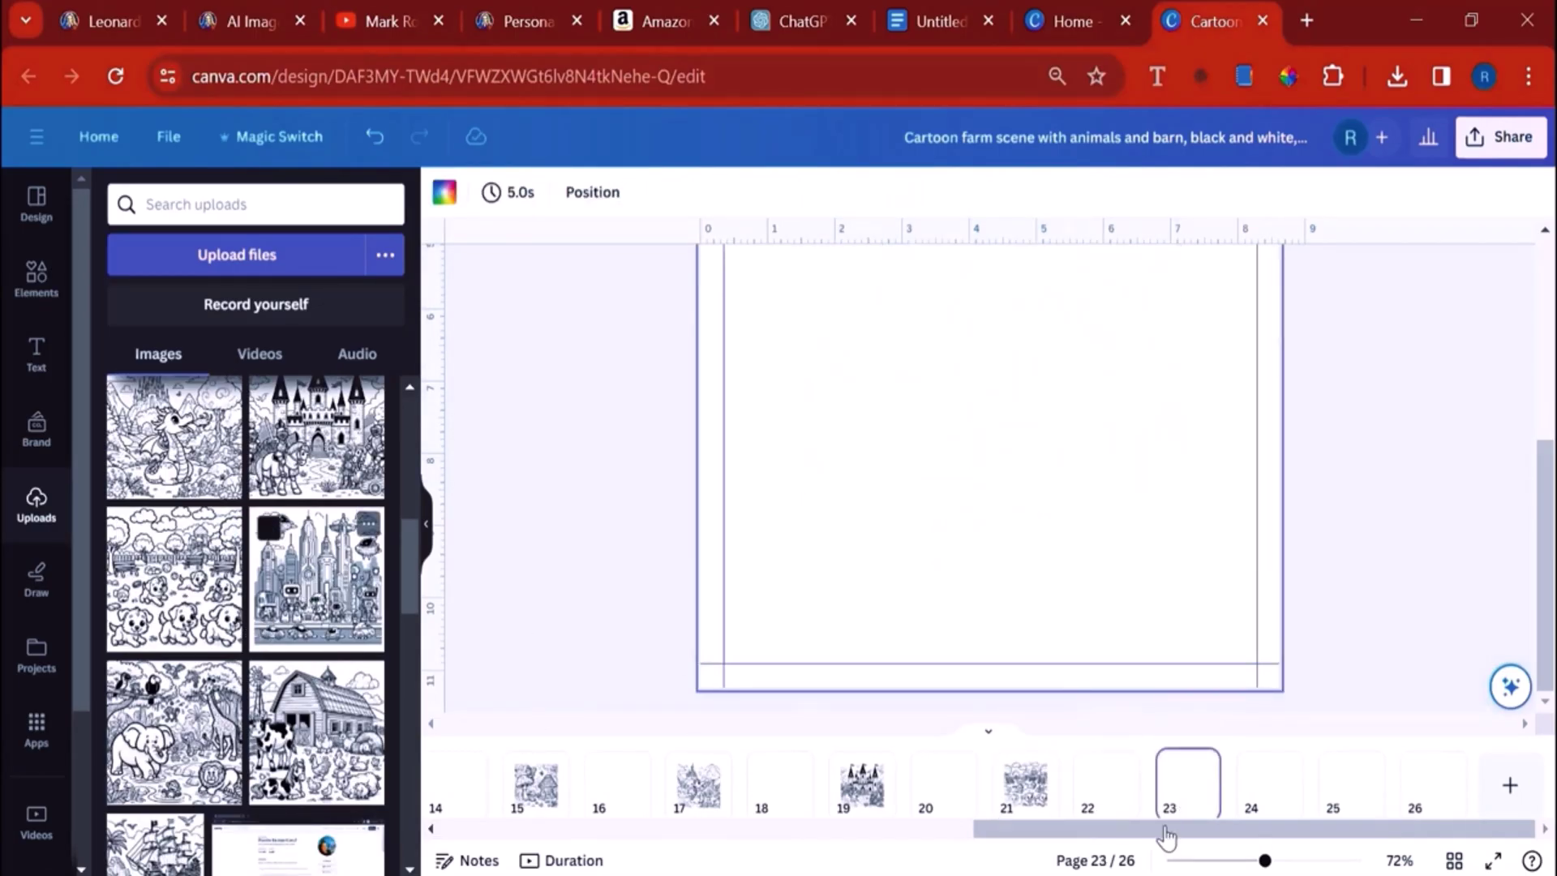
left_click_drag(1166, 835, 1169, 825)
Step: Insert the jungle animals image on page 25, and add page 27 to hold the farm barn image
left_click(1343, 793)
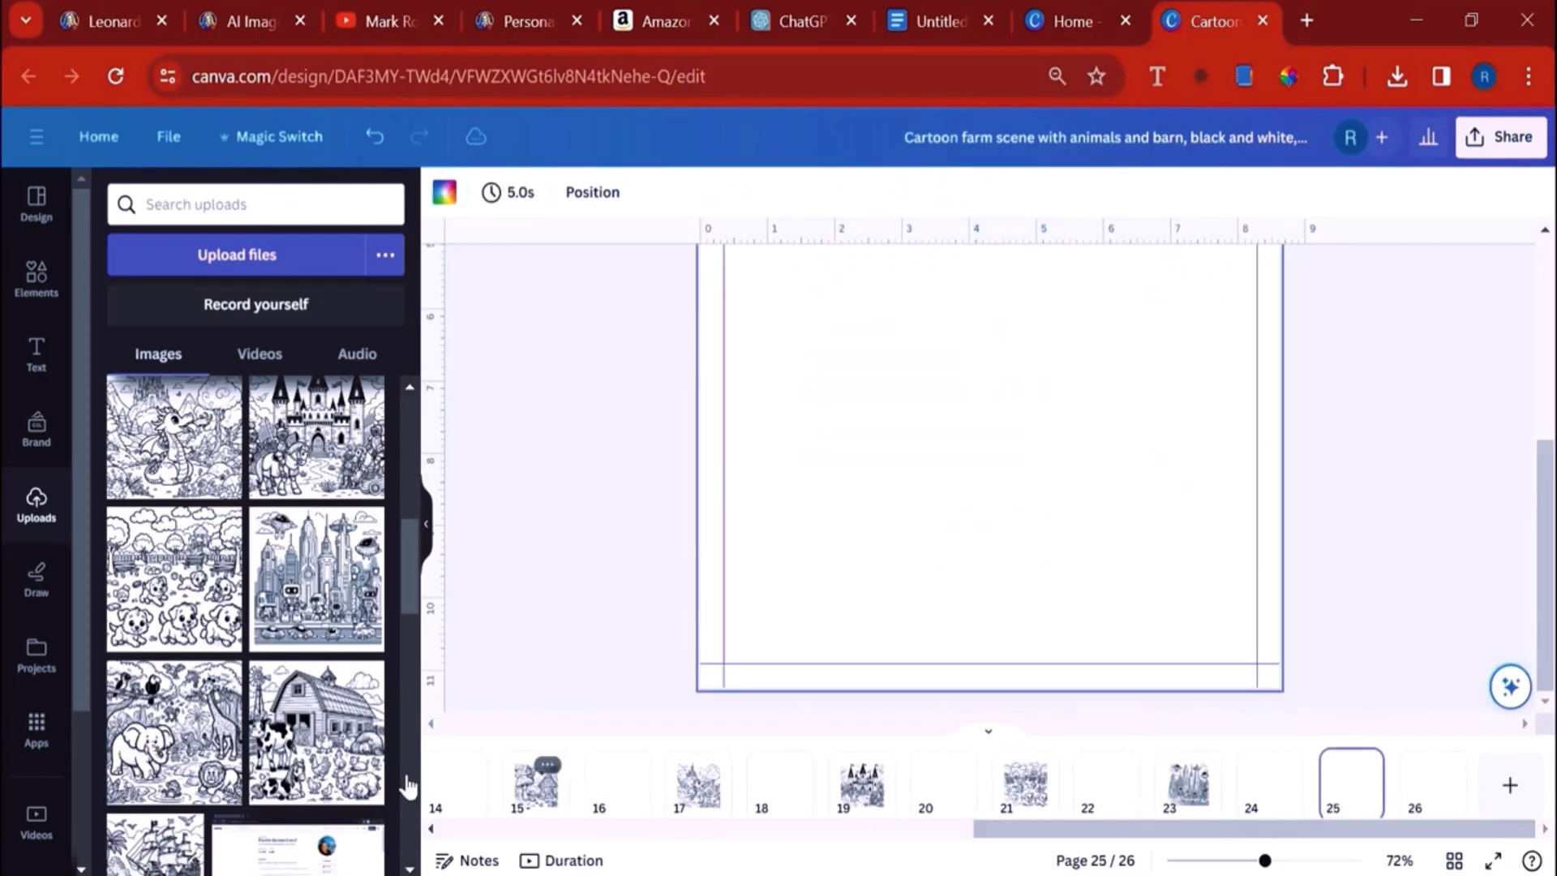
left_click(196, 741)
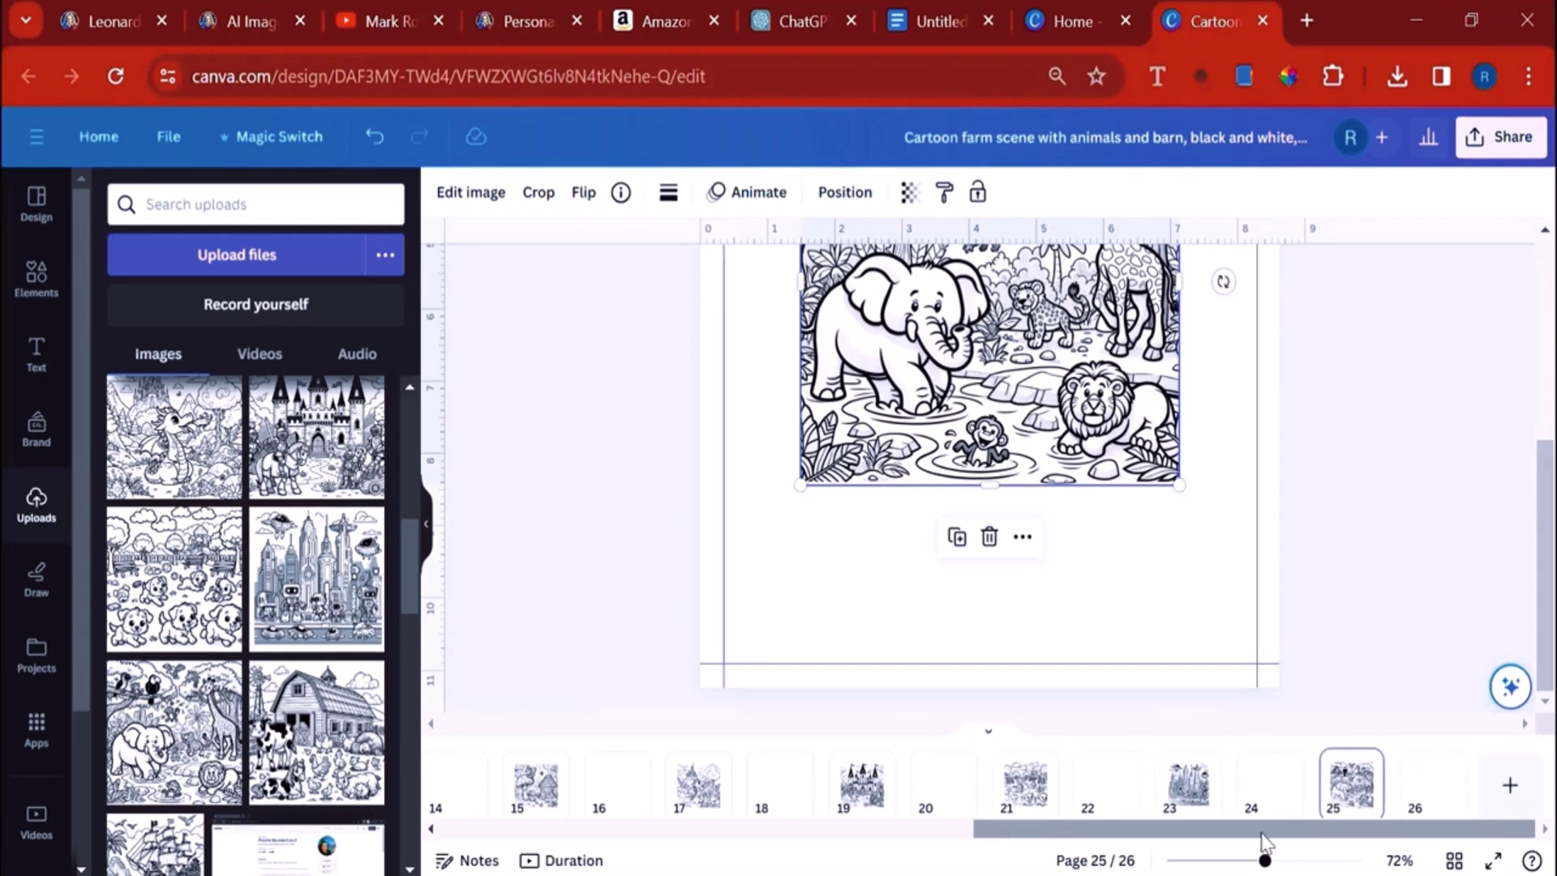
left_click(1335, 799)
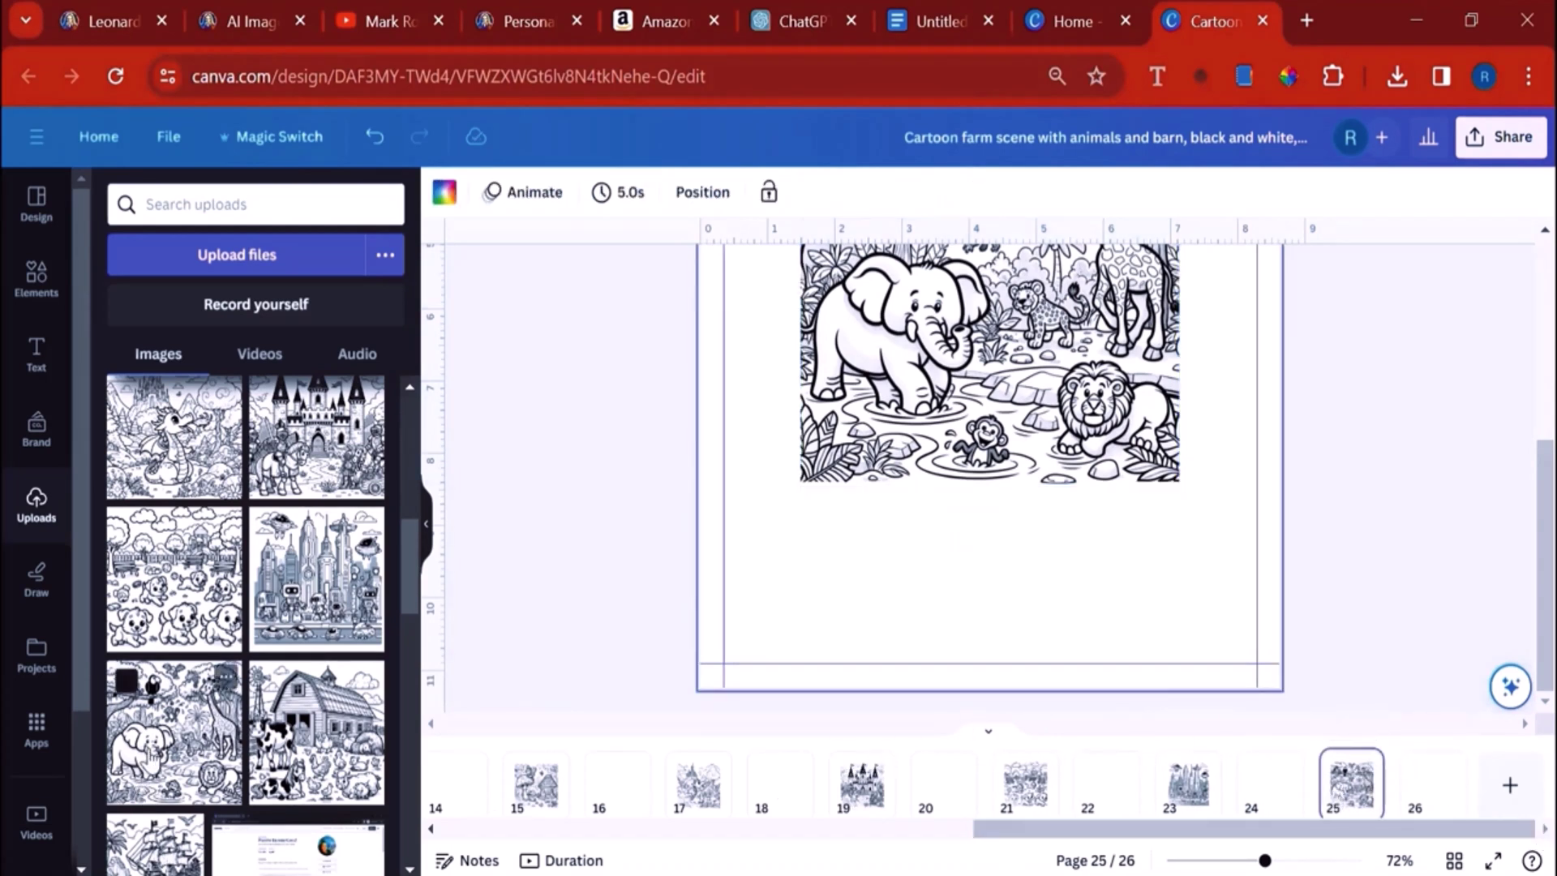
left_click(1510, 785)
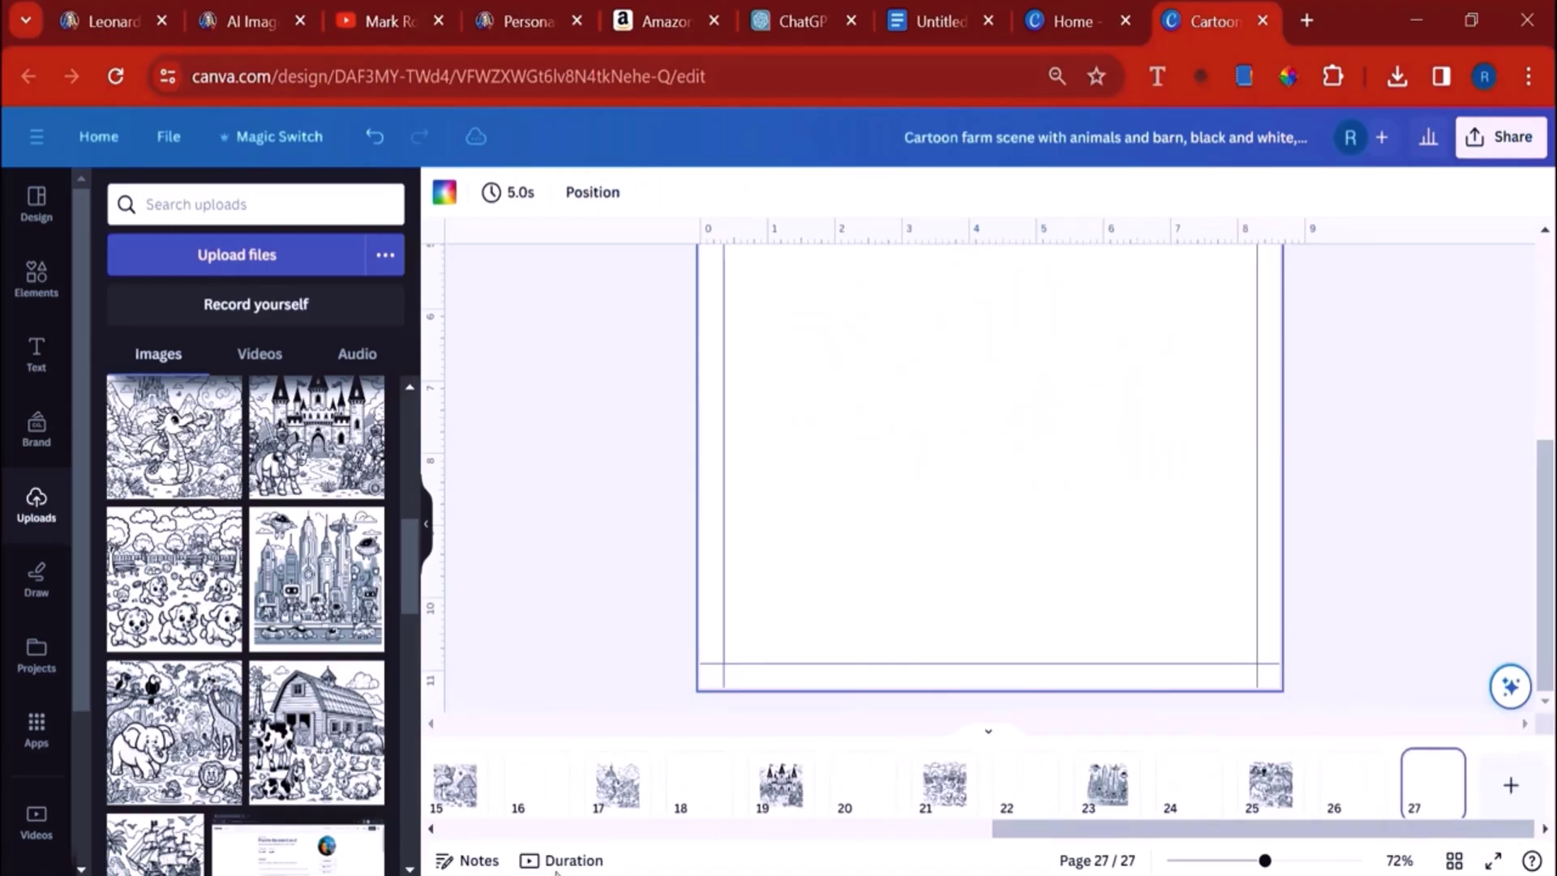
left_click(358, 765)
Step: Add blank pages 28 and 29 and insert the pirate ship image on page 29
left_click(1510, 785)
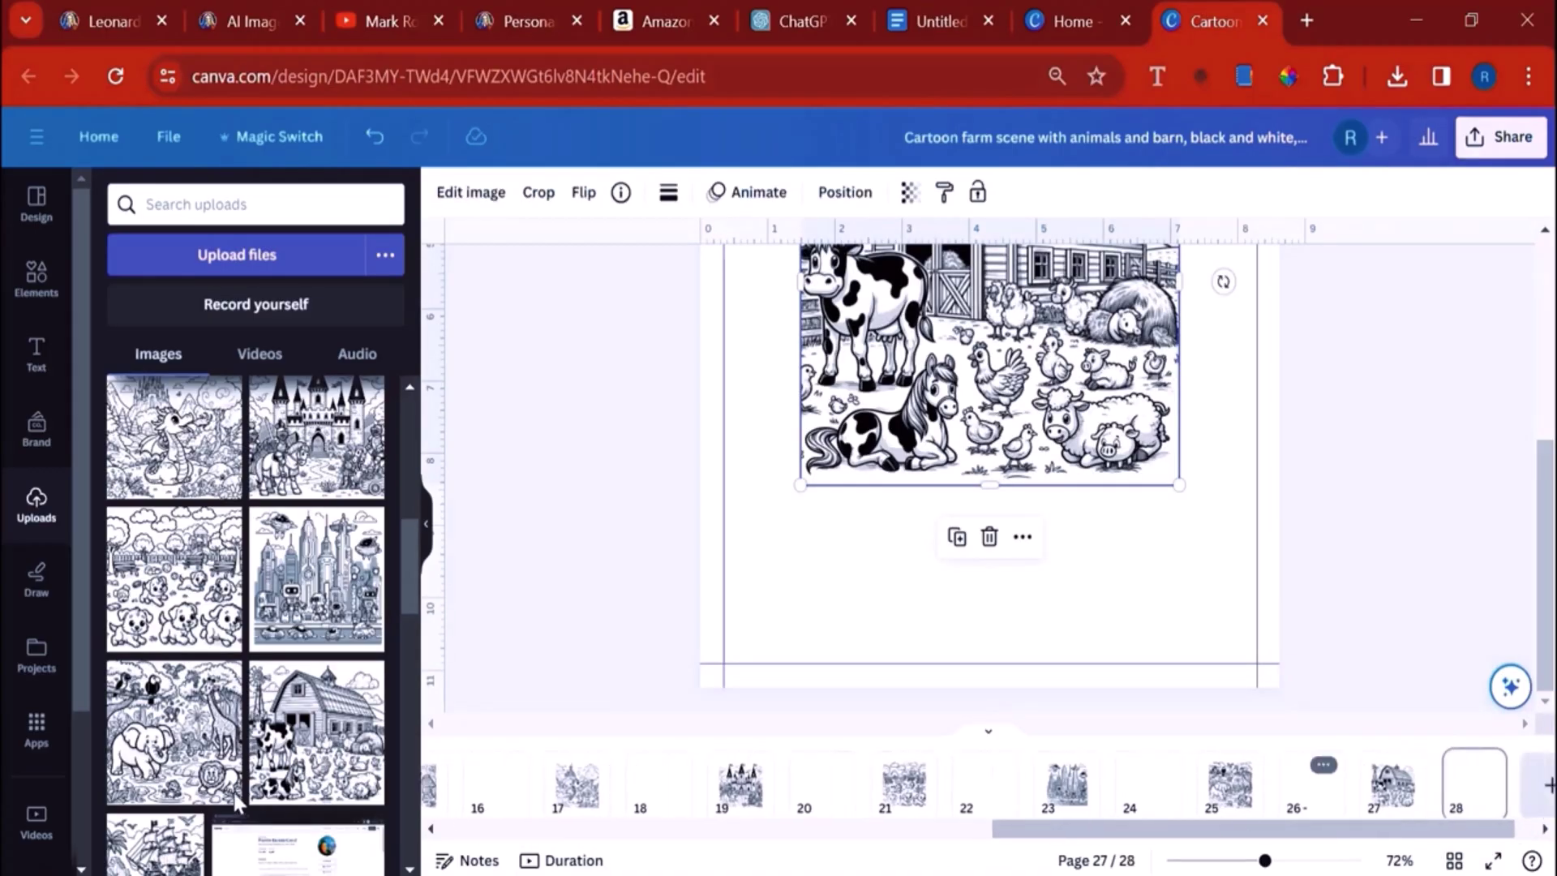
scroll(221, 788, "down", 3)
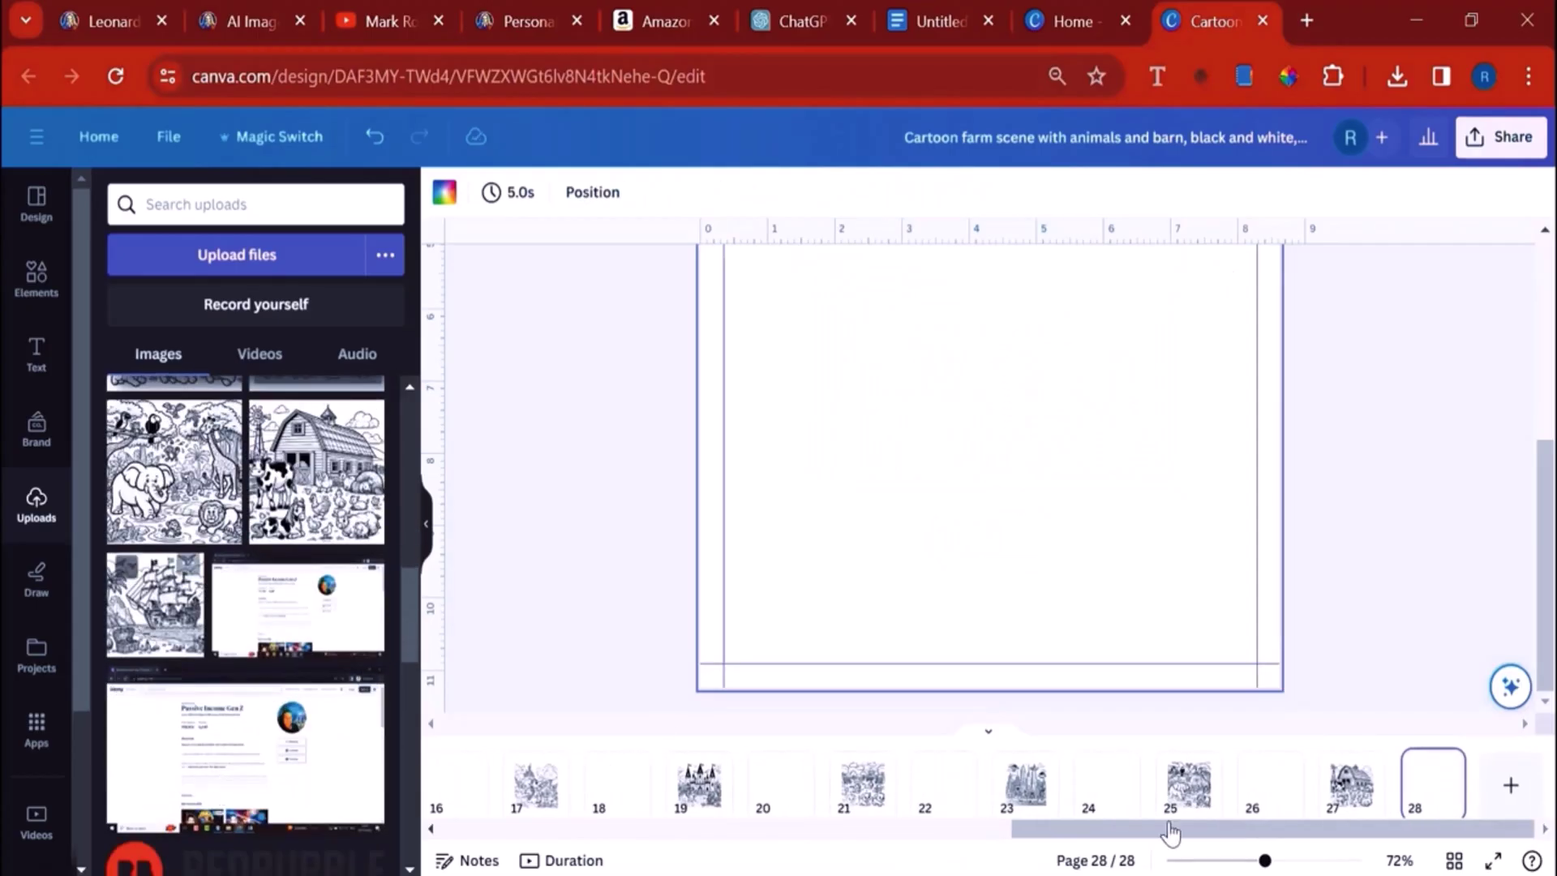
left_click(1510, 785)
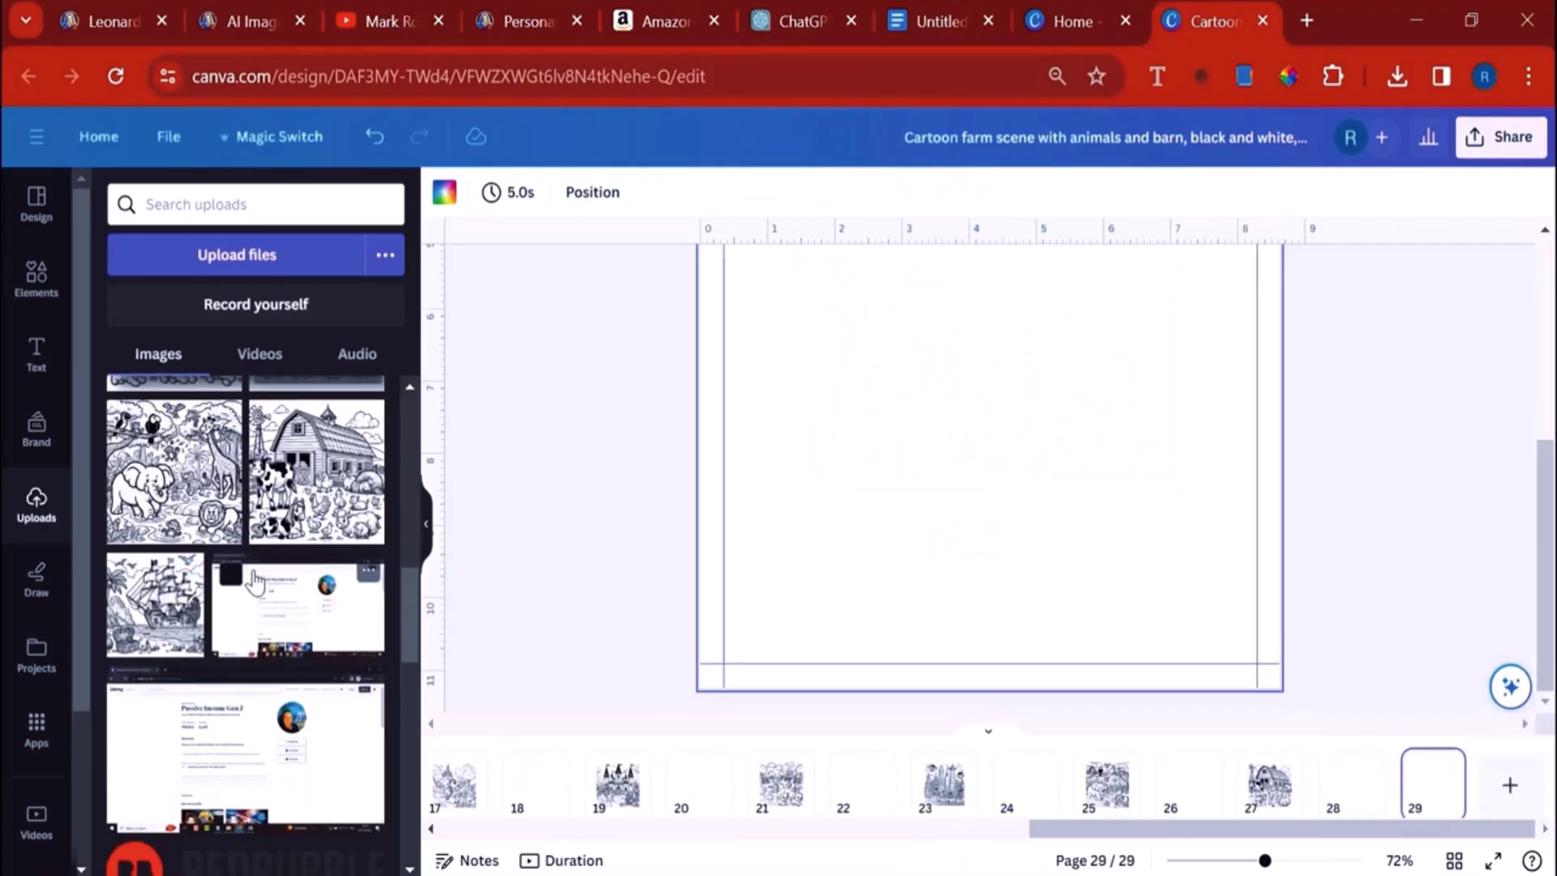
left_click_drag(1209, 834, 616, 865)
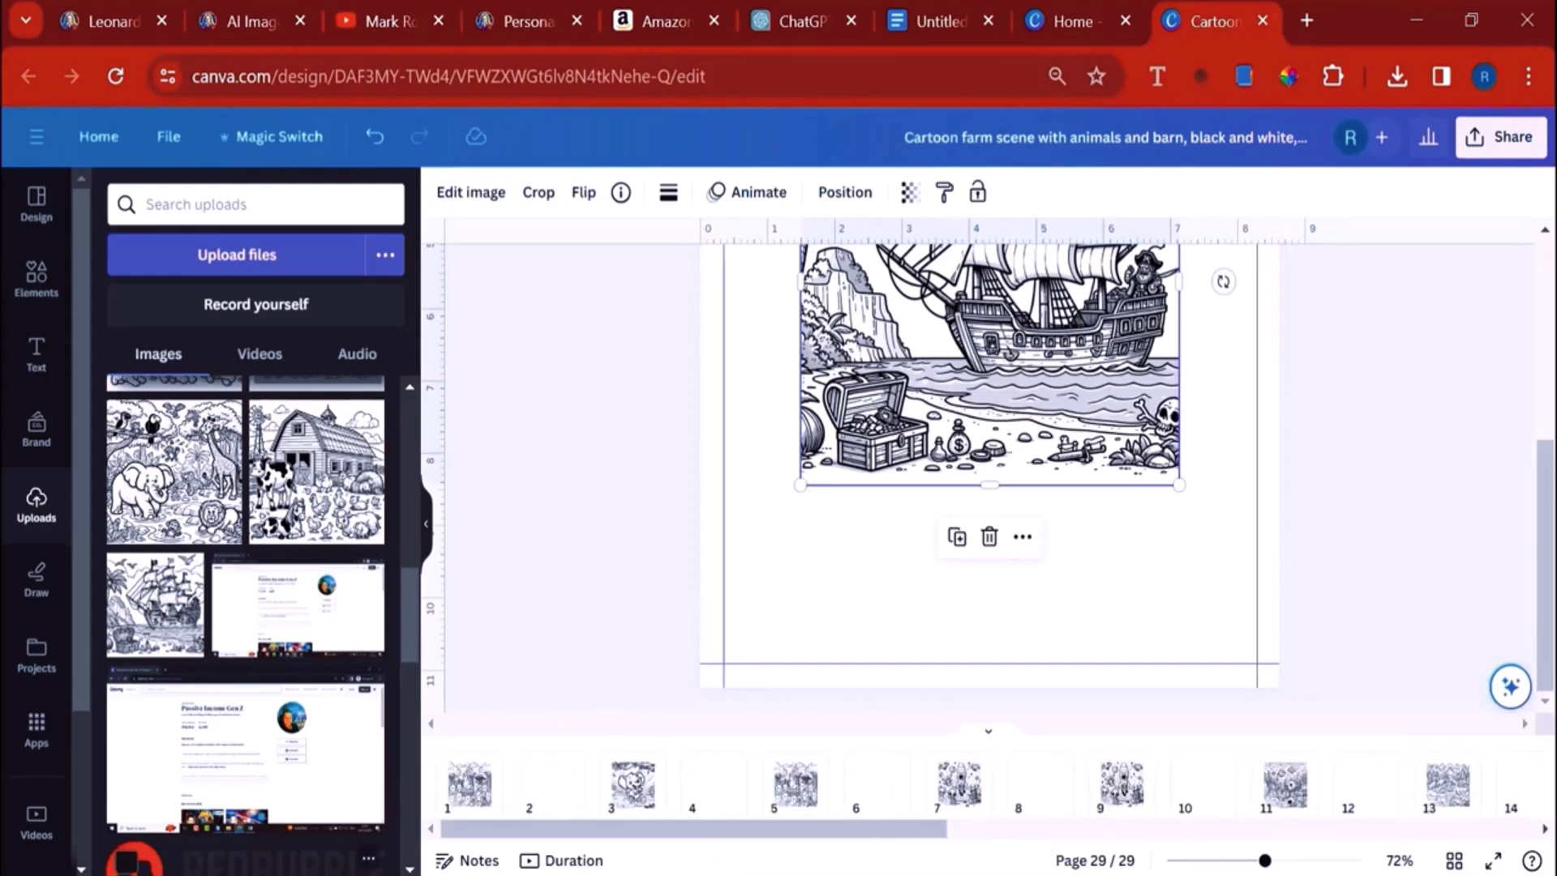
Step: Align the bunny image on page 1 to the upper-left margin guides and scale it to reach the right margin guide
left_click(479, 795)
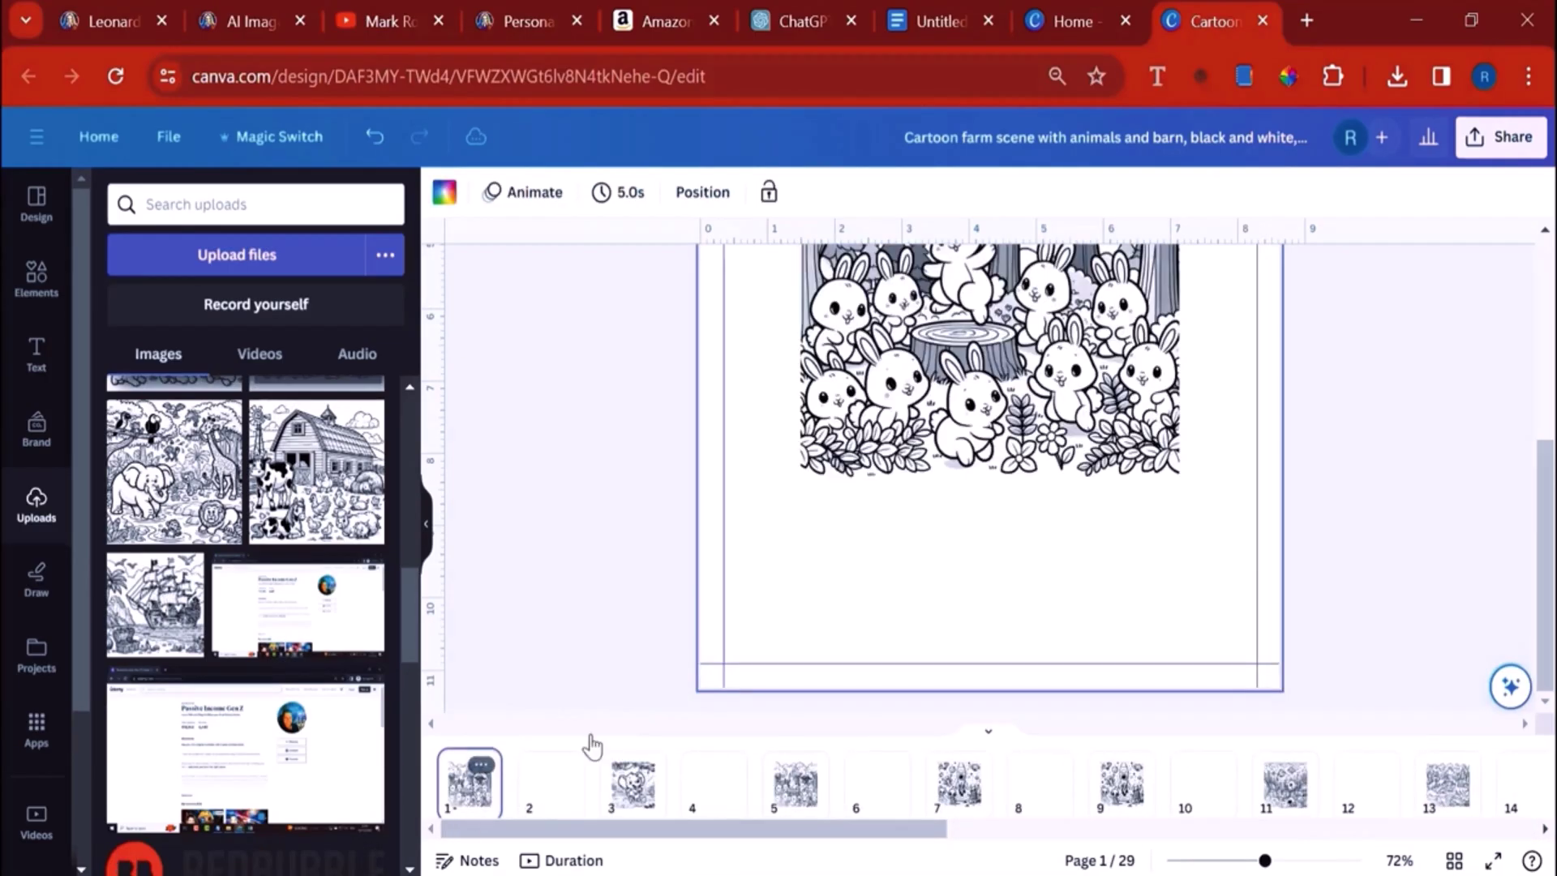
left_click(931, 547)
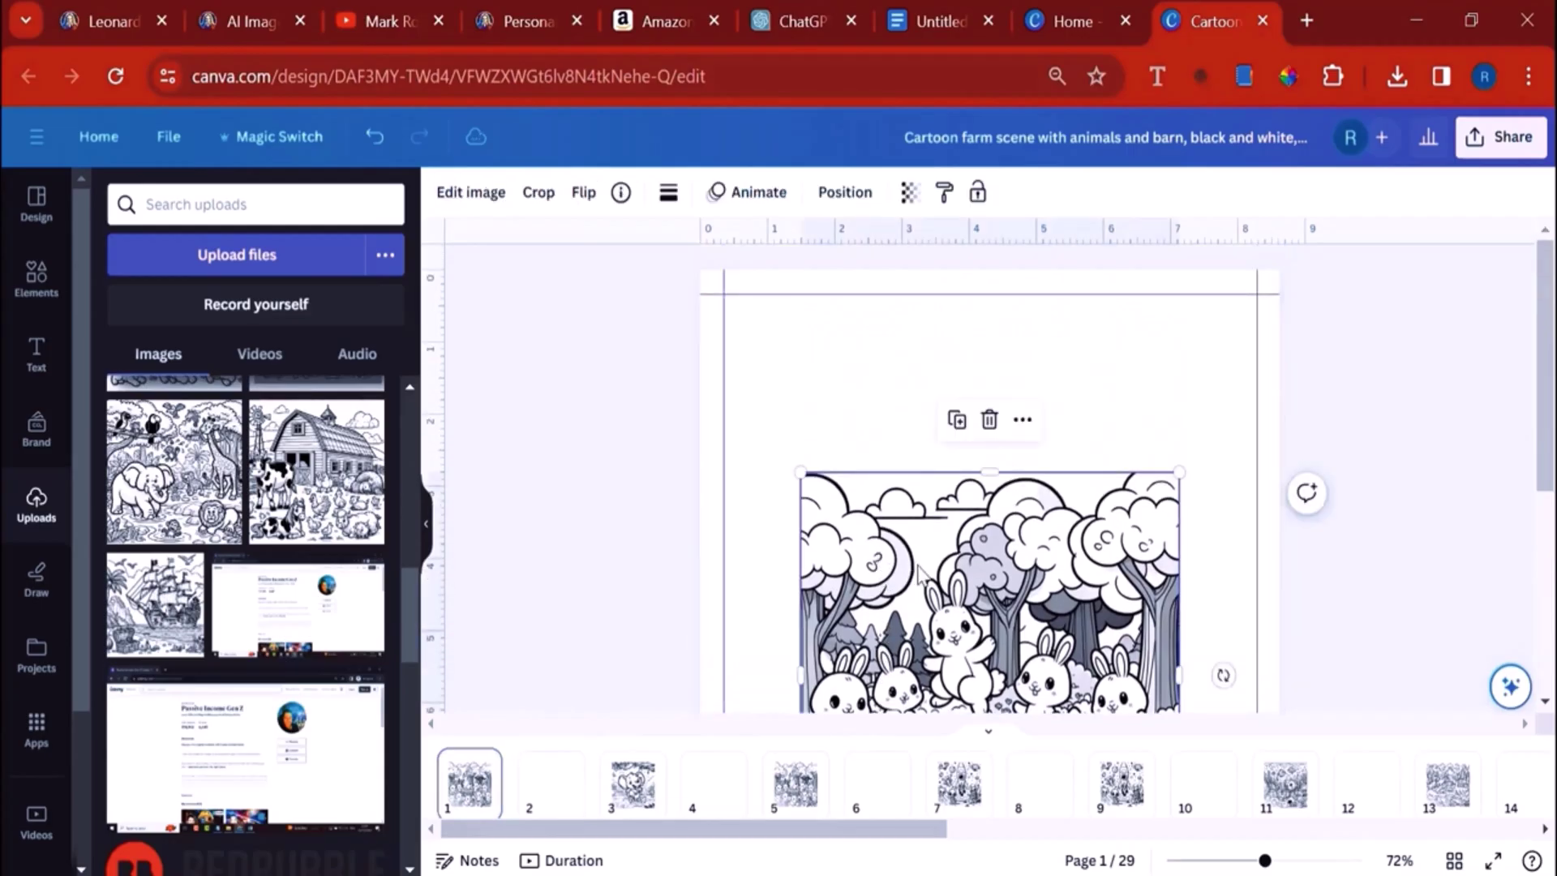
left_click_drag(931, 548, 855, 372)
scroll(973, 421, "down", 5)
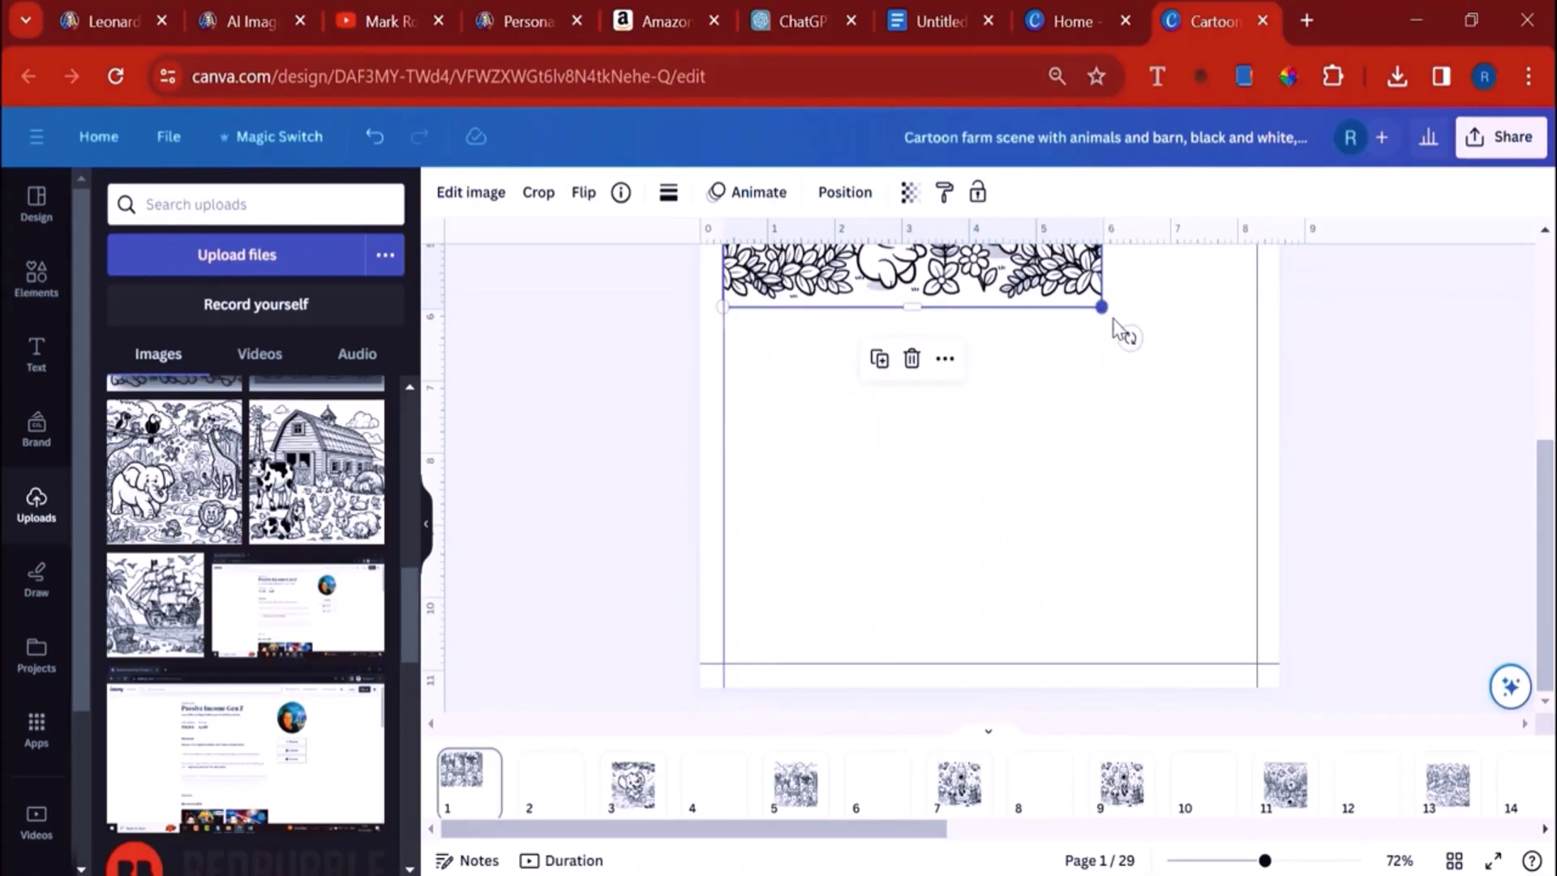
left_click_drag(1101, 306, 1258, 470)
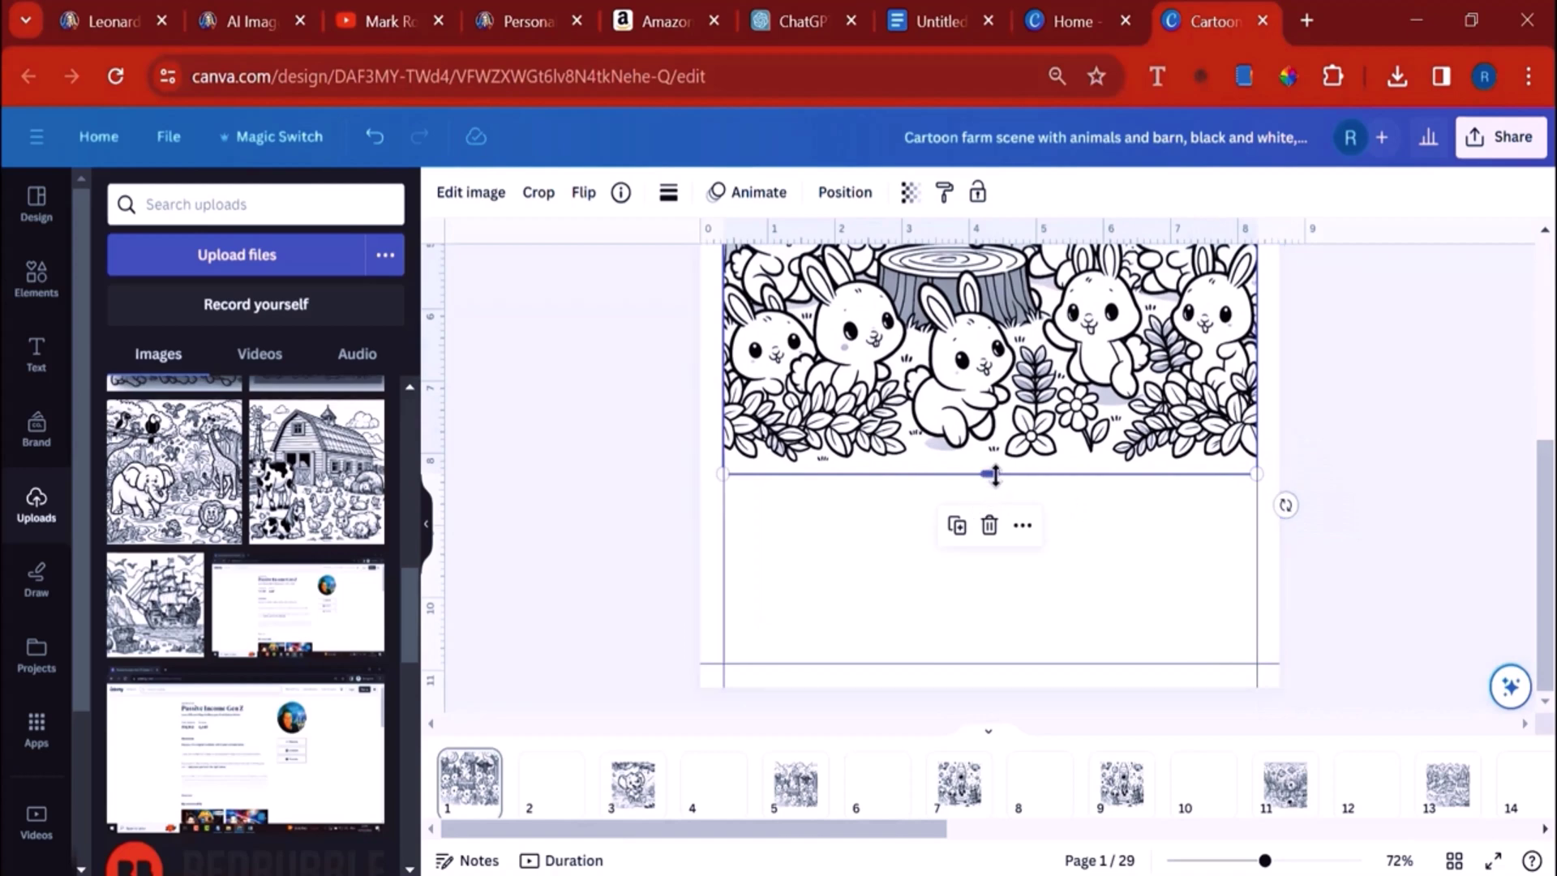
Step: Extend the lower edge of page 1's bunny image down to the bottom margin guide and check its edges
left_click_drag(995, 475, 1023, 664)
scroll(1026, 661, "up", 5)
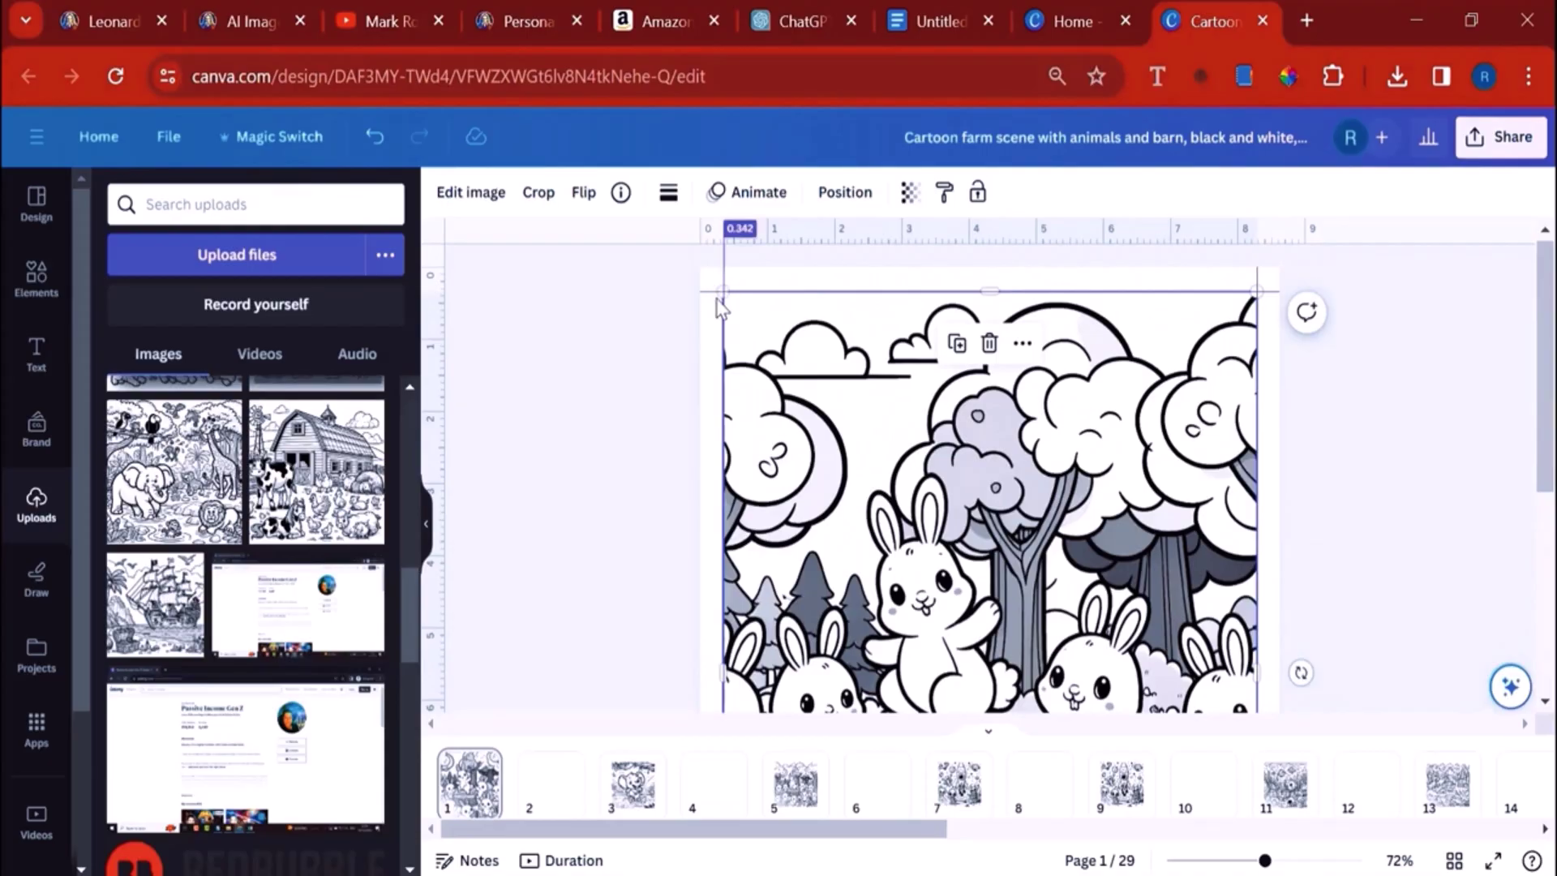
scroll(829, 399, "down", 5)
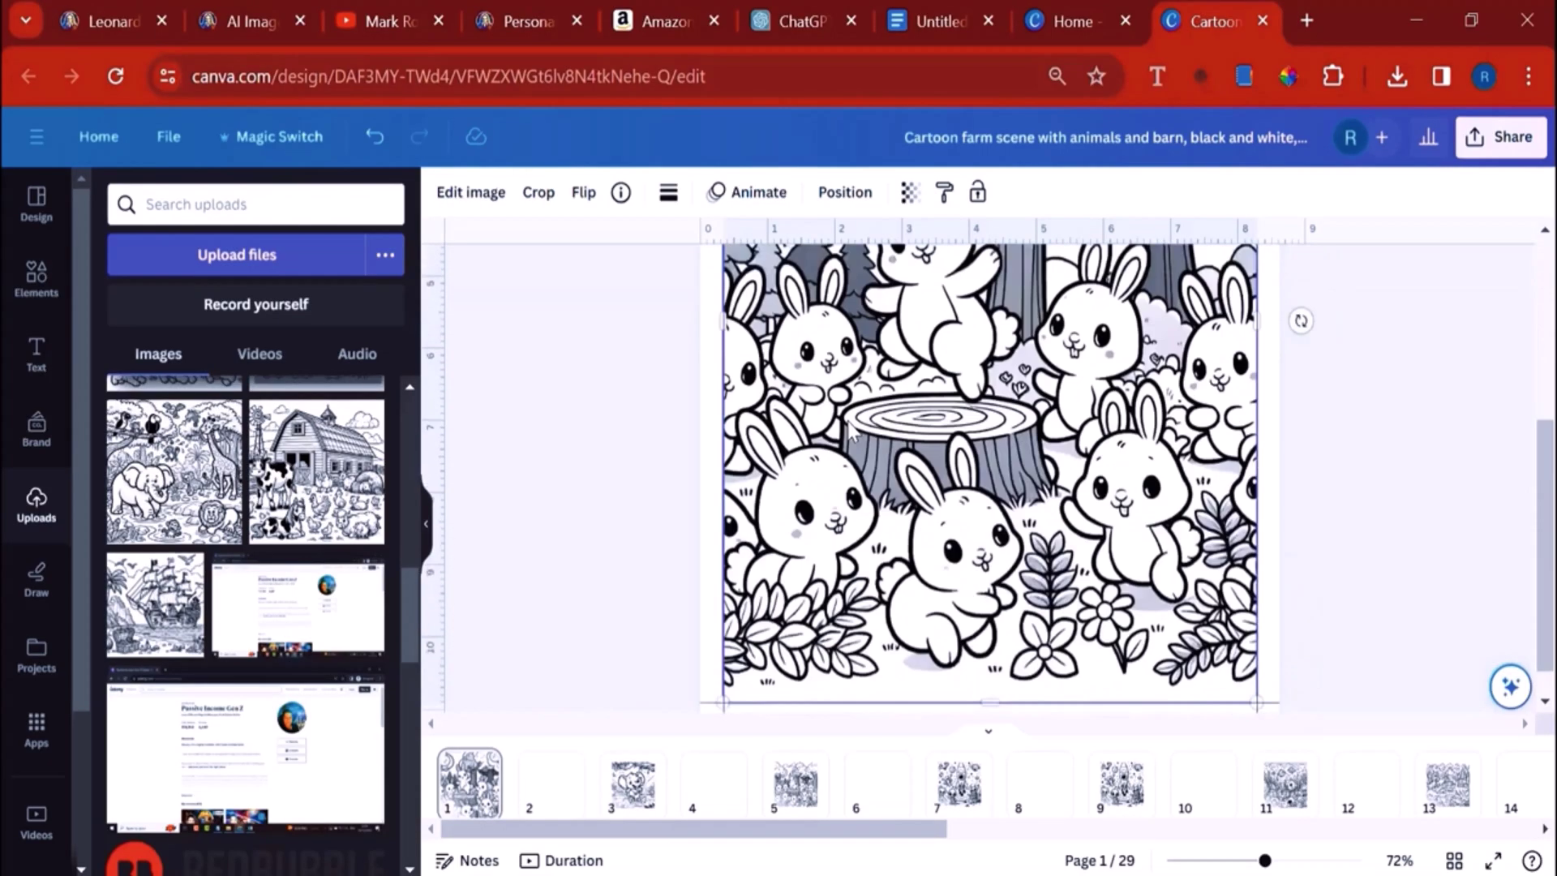
Step: Set the bunny image on page 1 as the page background and inspect how it fills the page up close
right_click(839, 426)
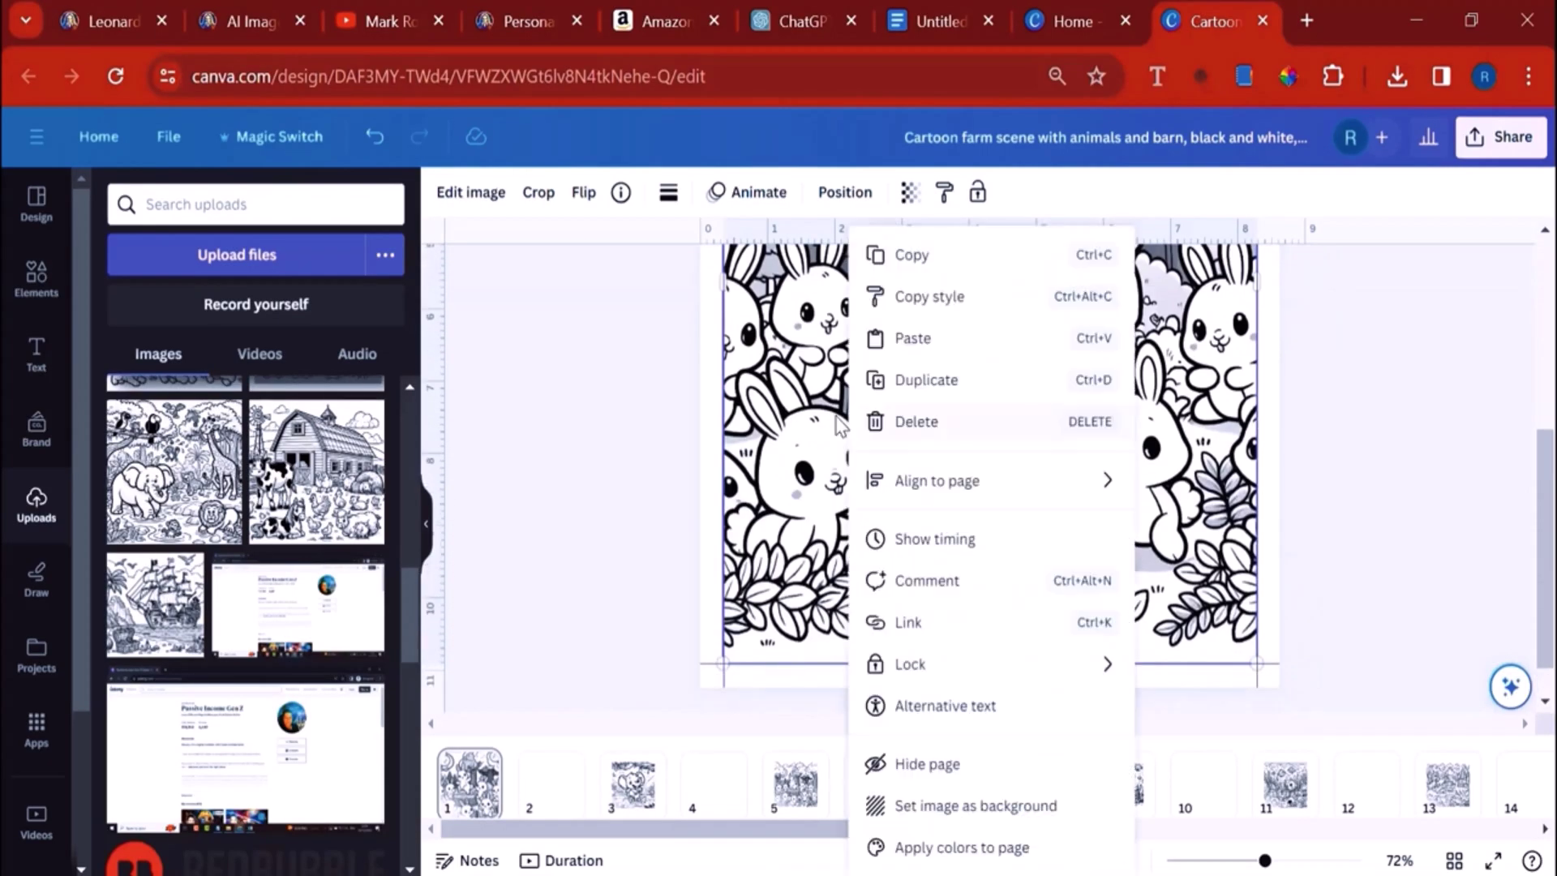
left_click(970, 806)
scroll(975, 614, "up", 3)
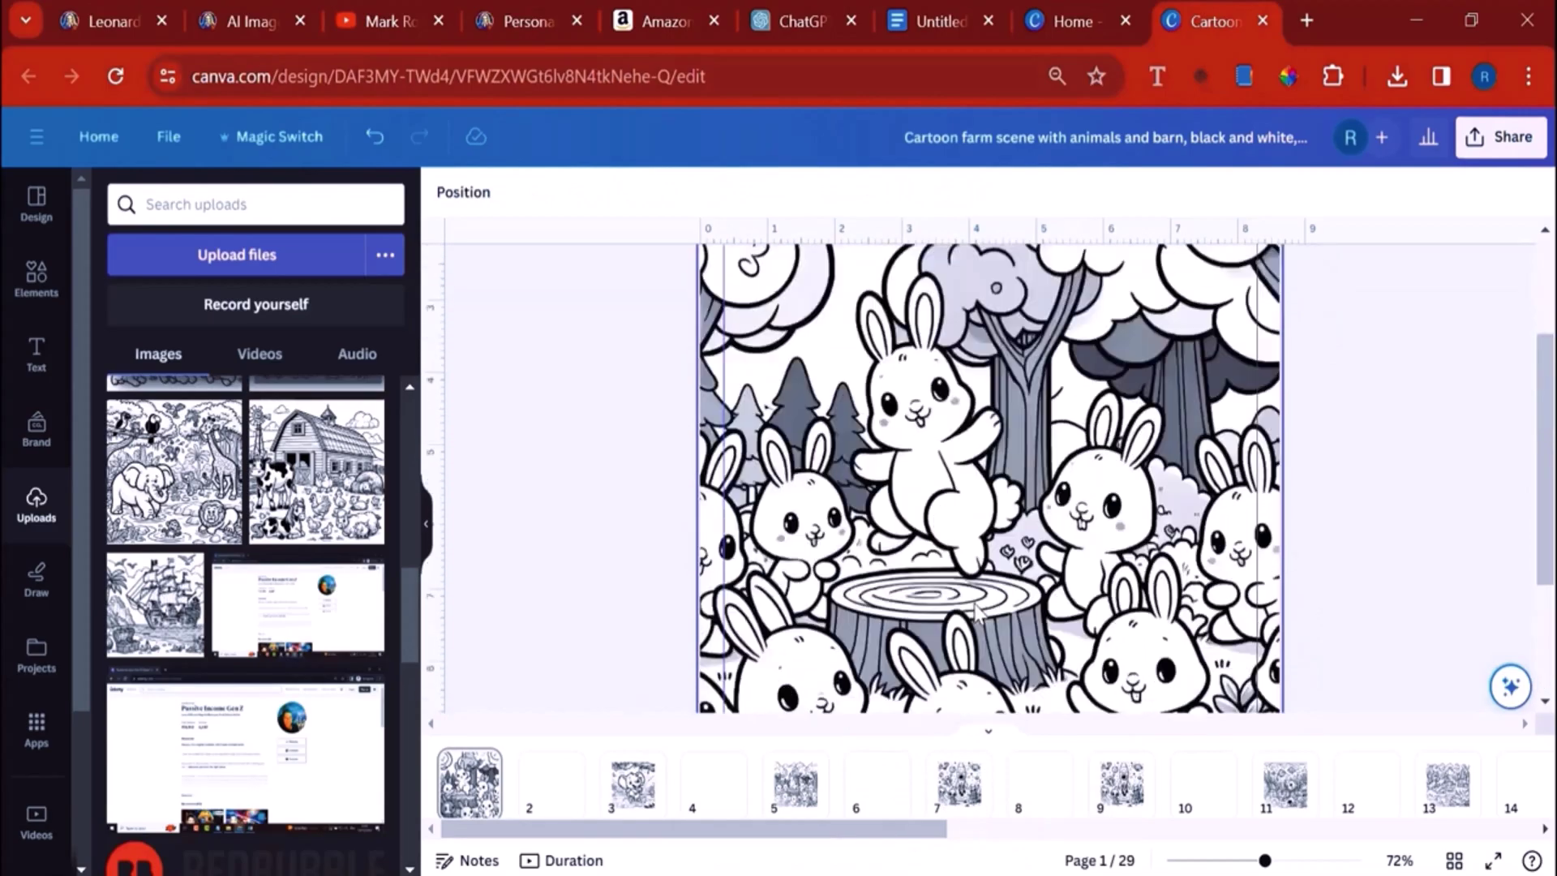
scroll(977, 614, "down", 3)
scroll(976, 614, "up", 6)
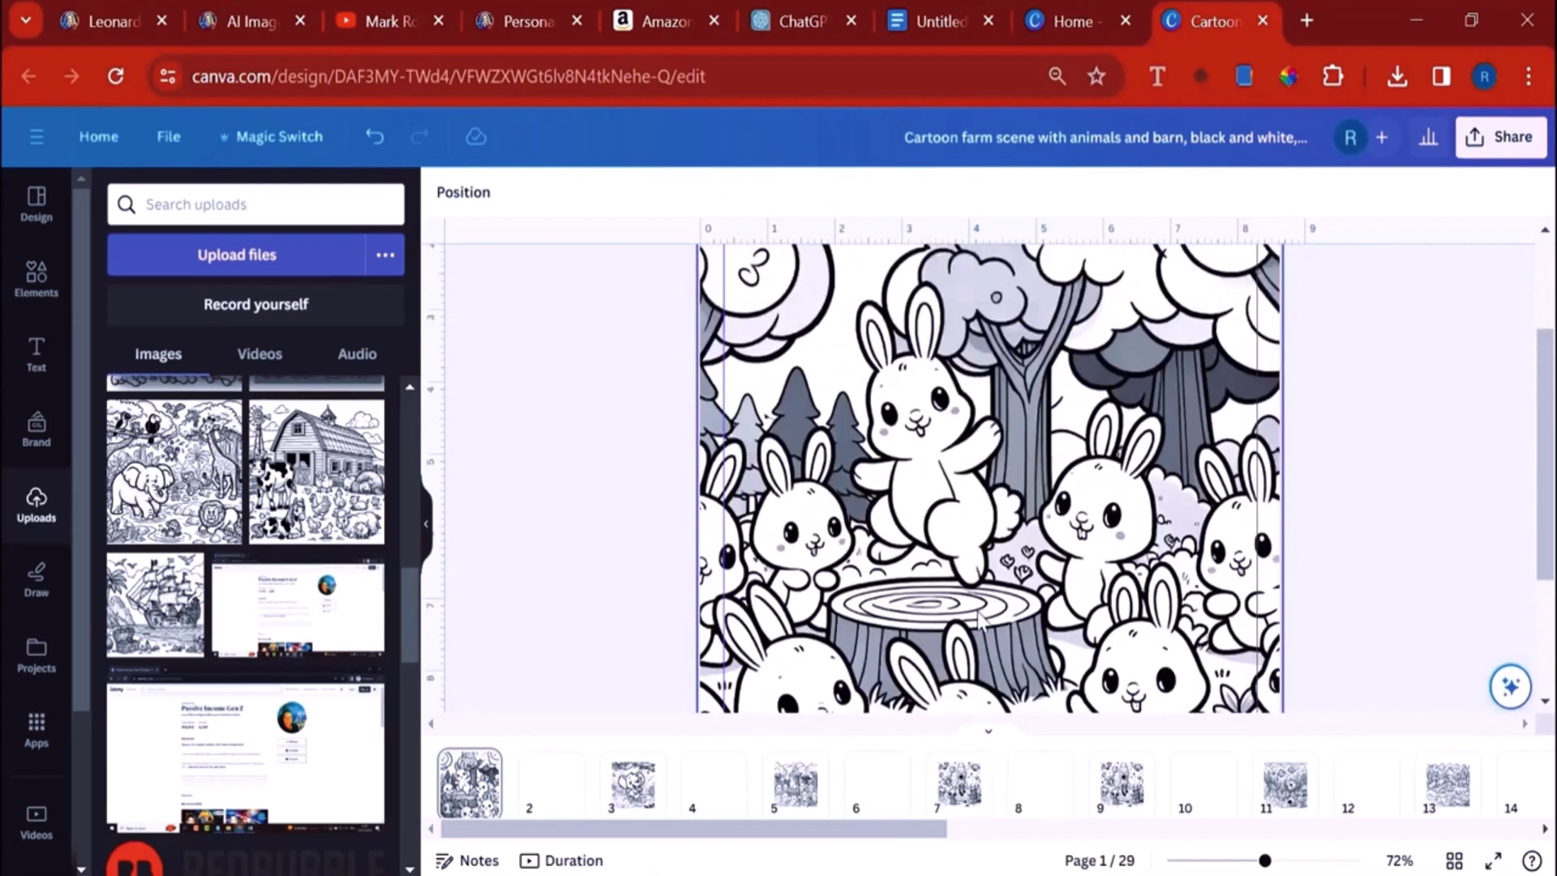
scroll(962, 595, "down", 2)
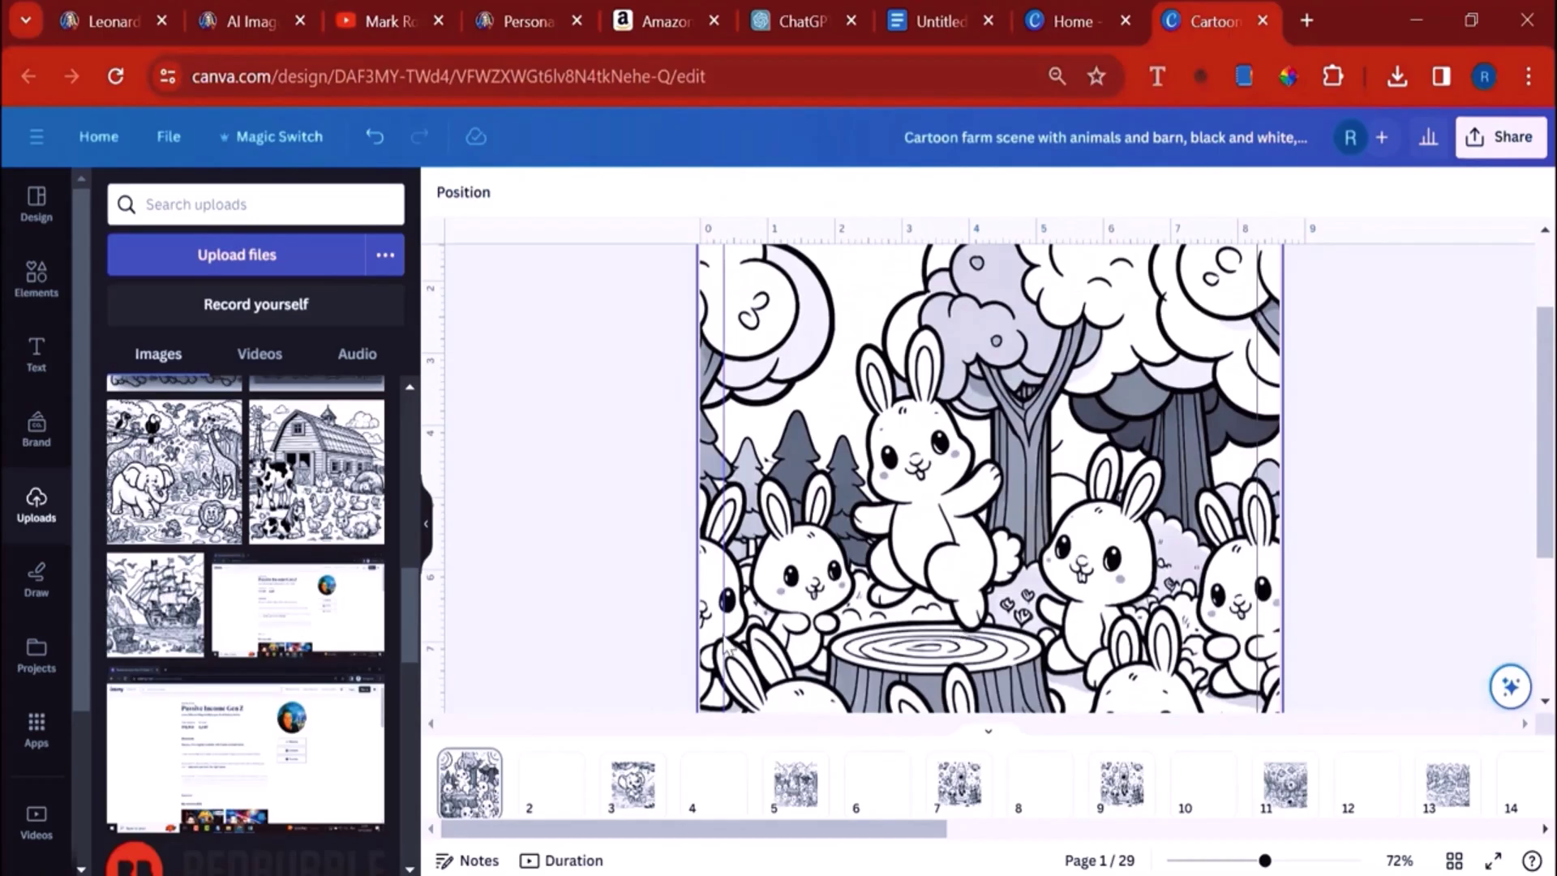
left_click(1314, 861)
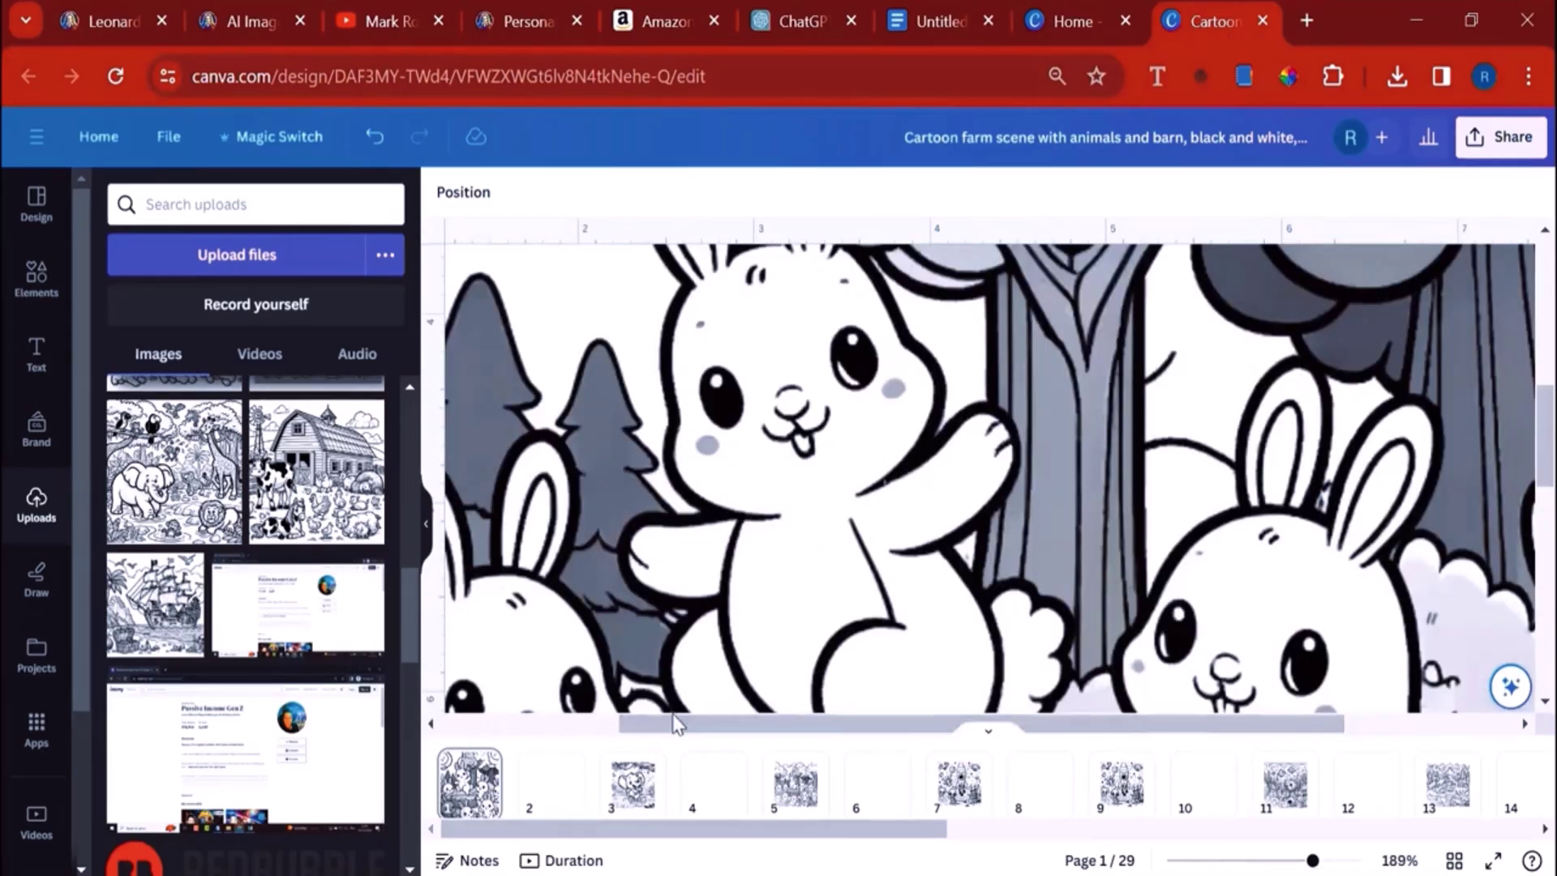
left_click_drag(982, 724, 371, 727)
left_click_drag(468, 429, 550, 671)
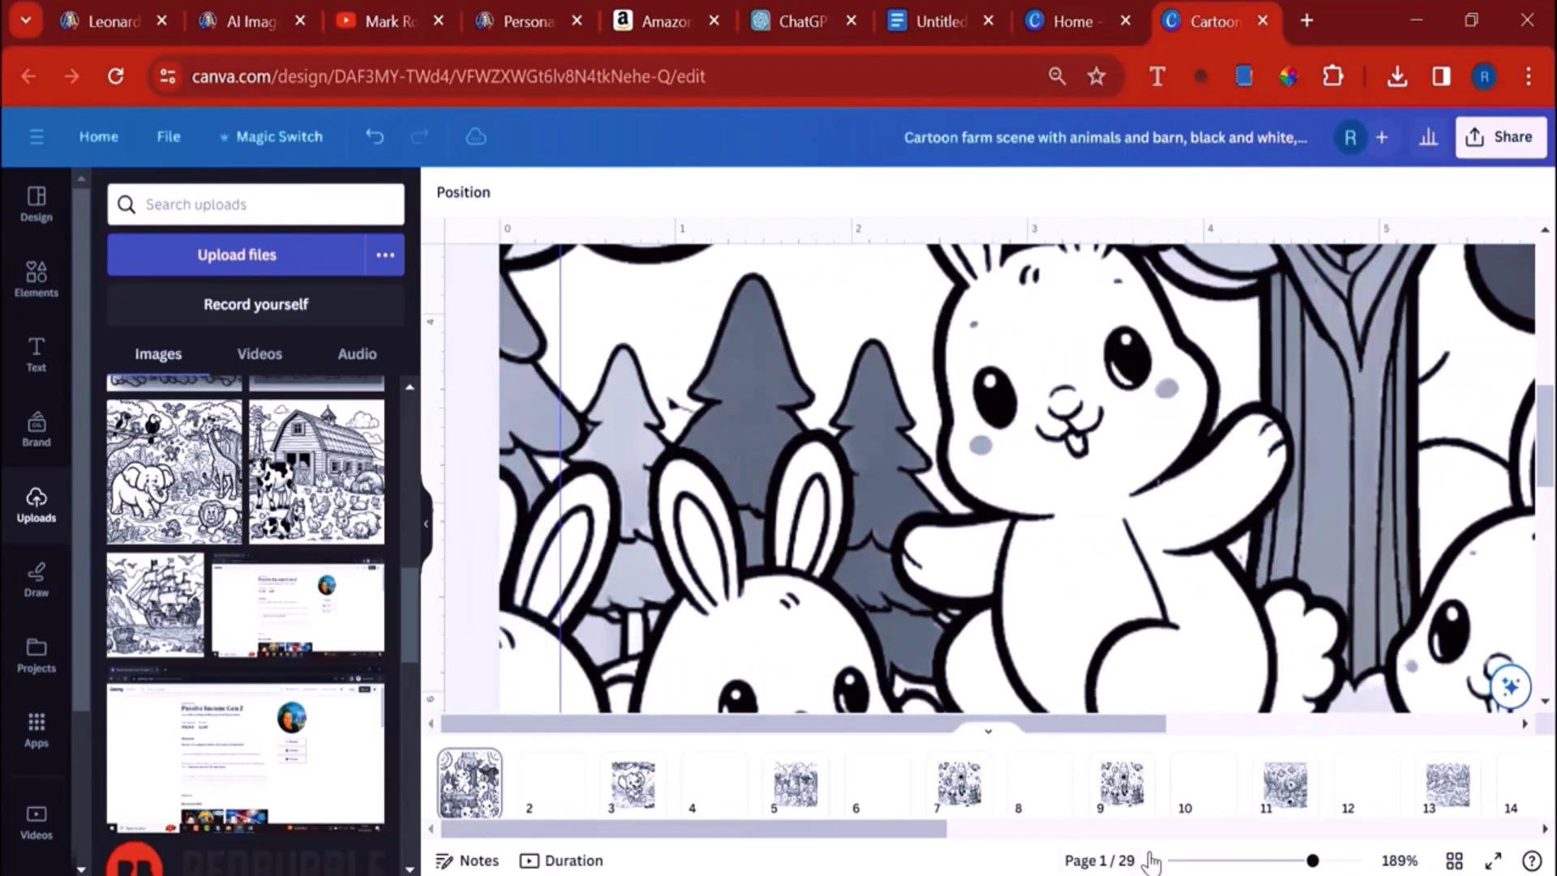
Step: Set the elephant image on page 3 and the bunny image on page 5 as their pages' backgrounds
left_click(1239, 861)
left_click(632, 783)
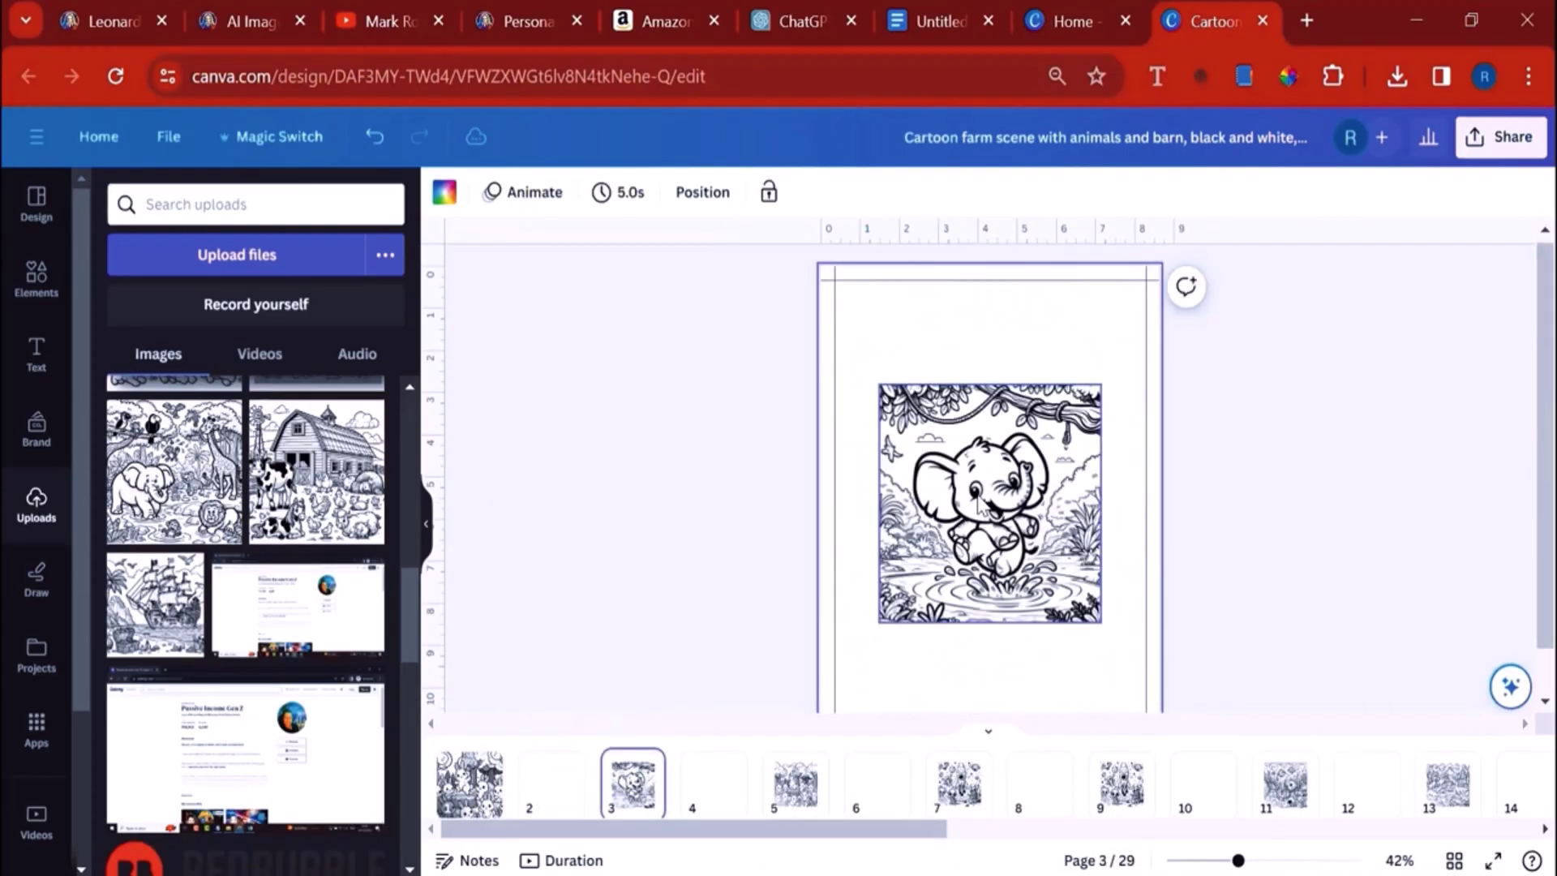
right_click(974, 500)
left_click(1087, 809)
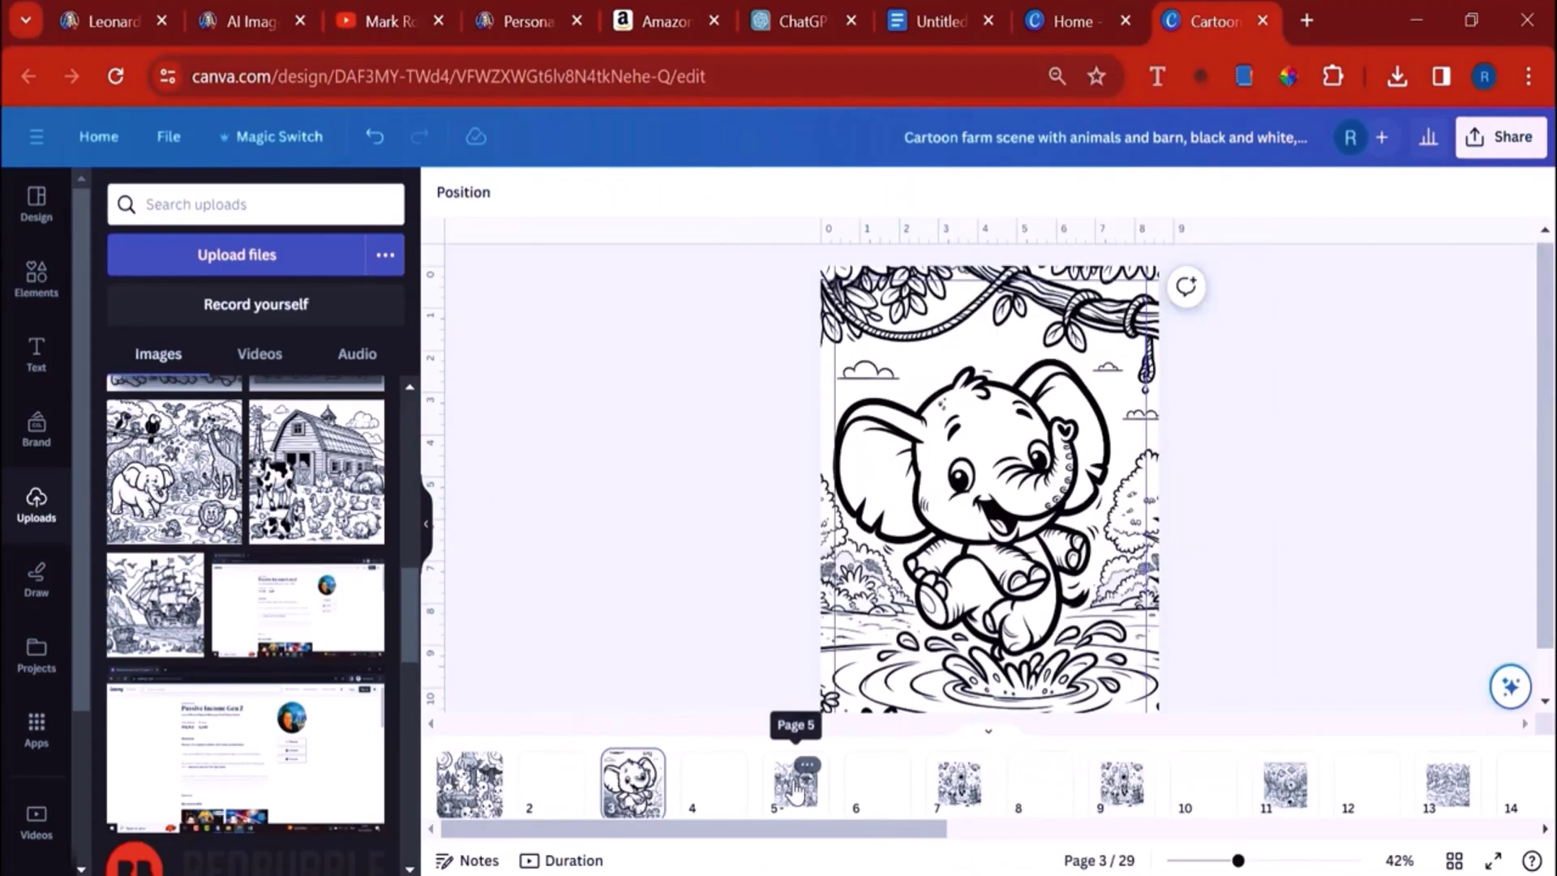
left_click(795, 787)
right_click(985, 507)
left_click(1117, 807)
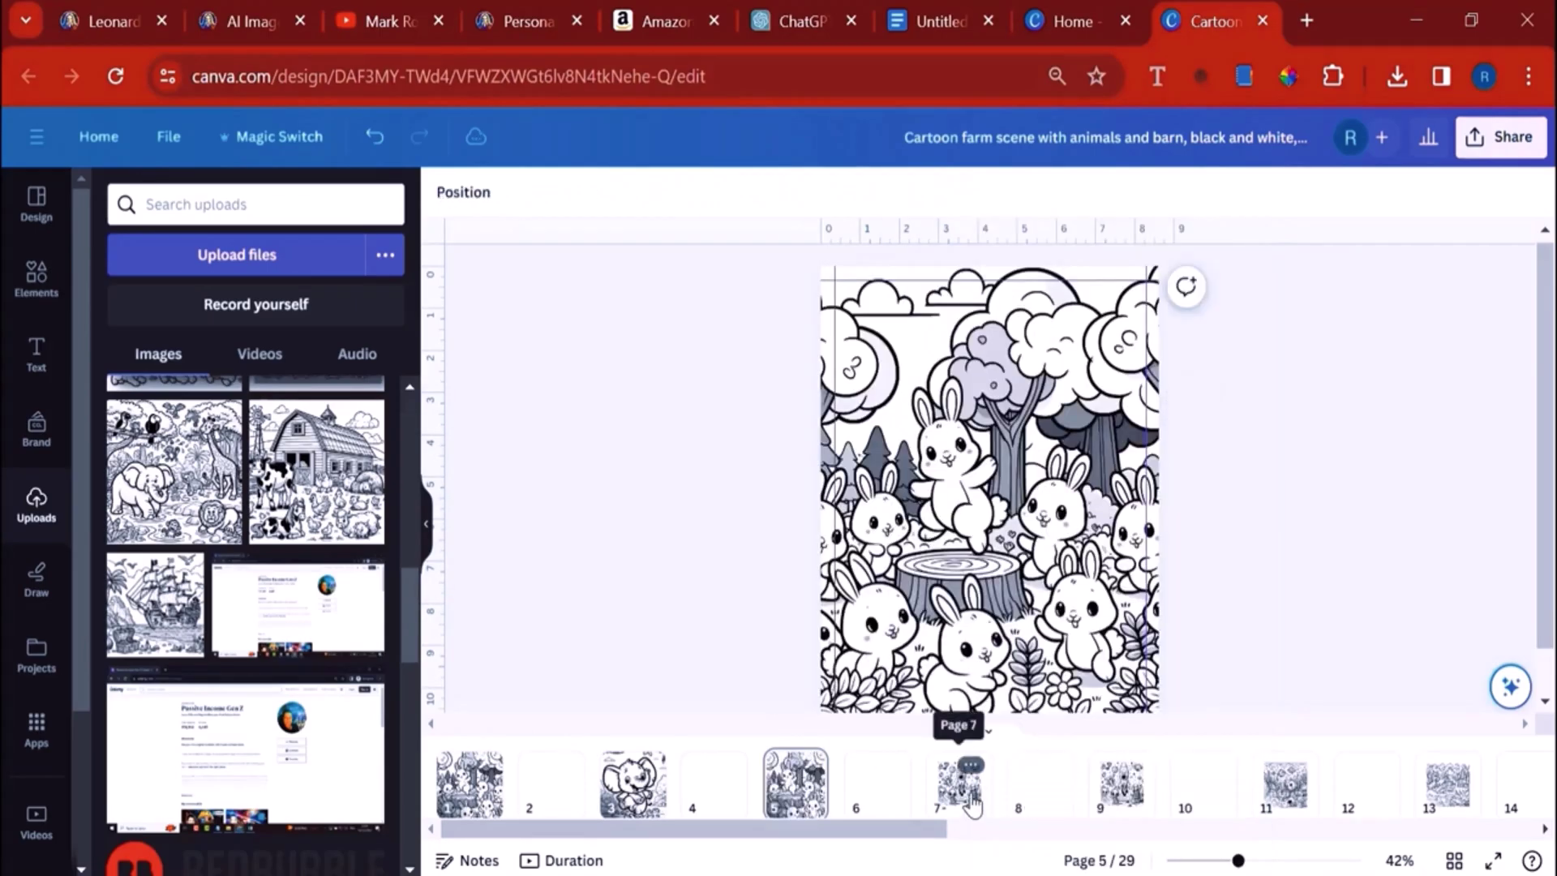
Step: Set the rocket and aliens image on page 7 as the page background
left_click(973, 803)
right_click(973, 503)
left_click(1083, 803)
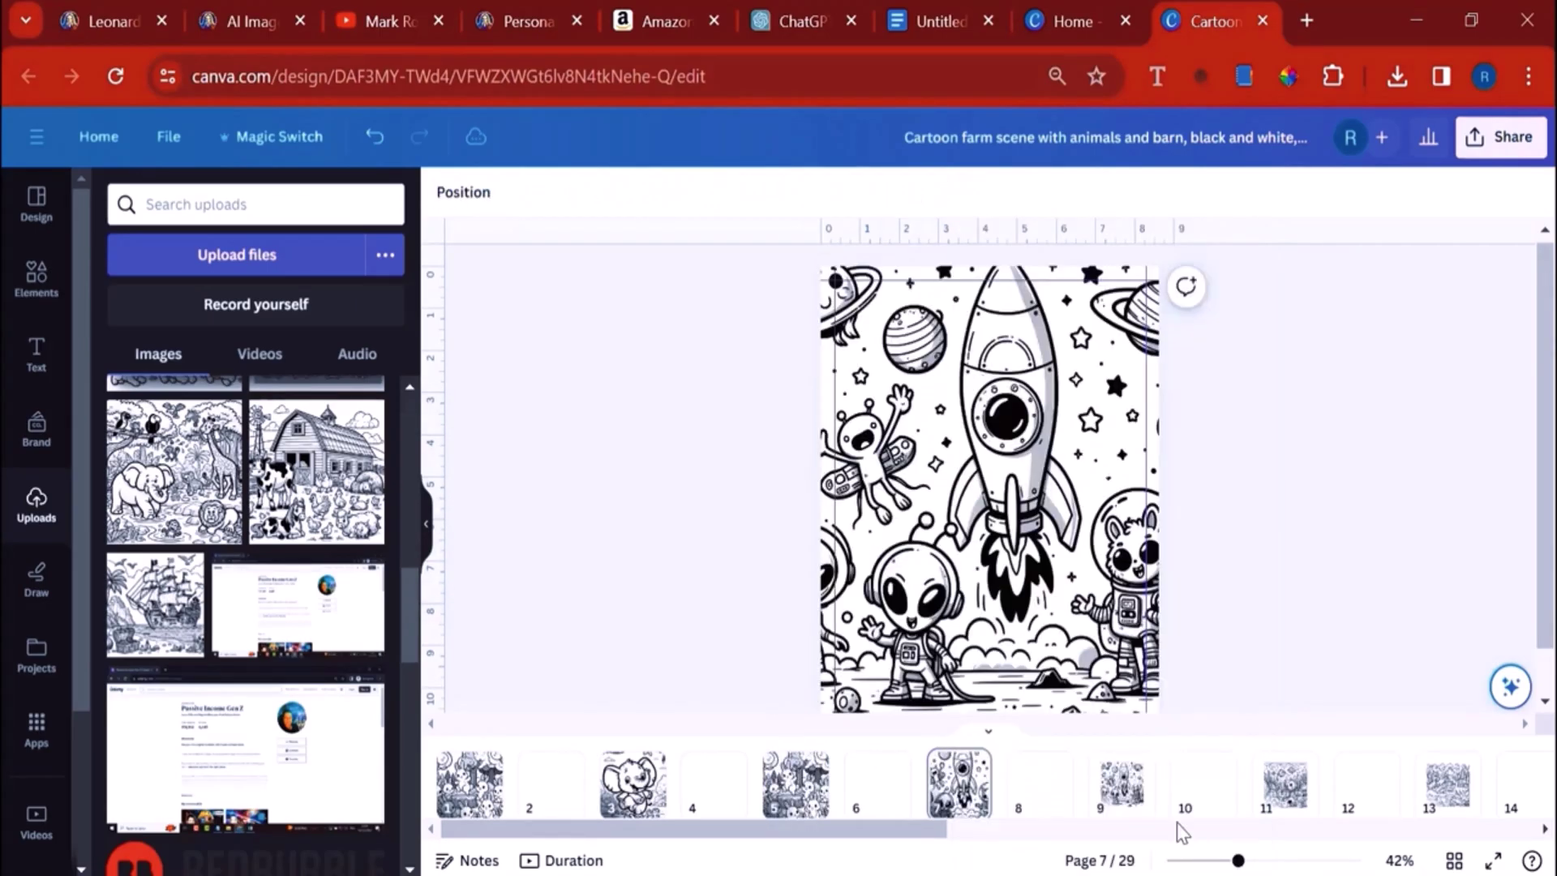
Step: Set the duplicate rocket and aliens image on page 9 as the page background
left_click(1122, 791)
right_click(962, 503)
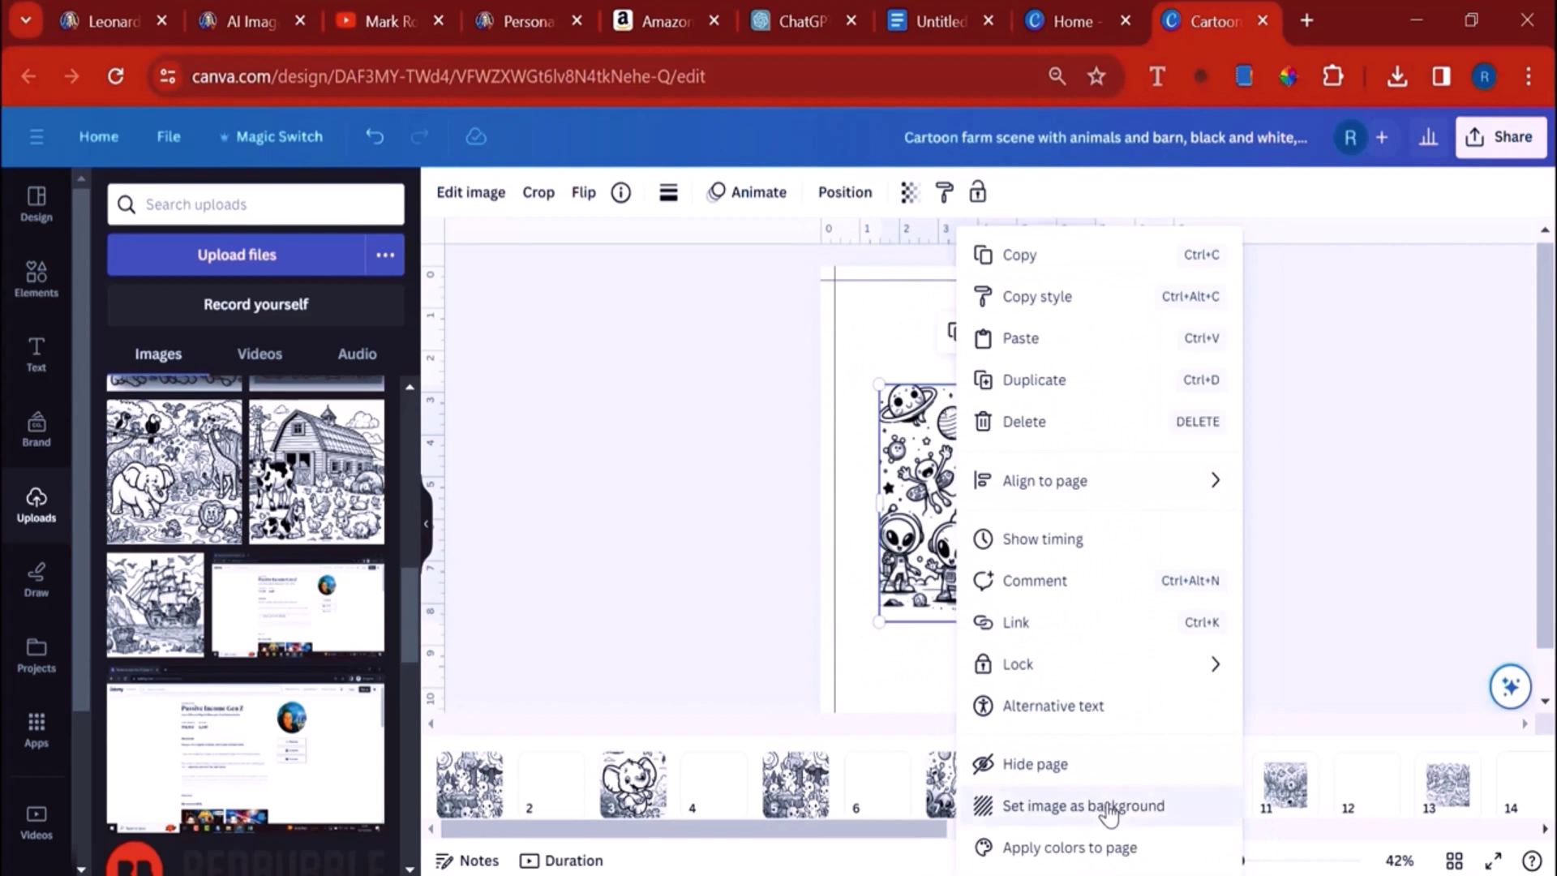
left_click(1109, 808)
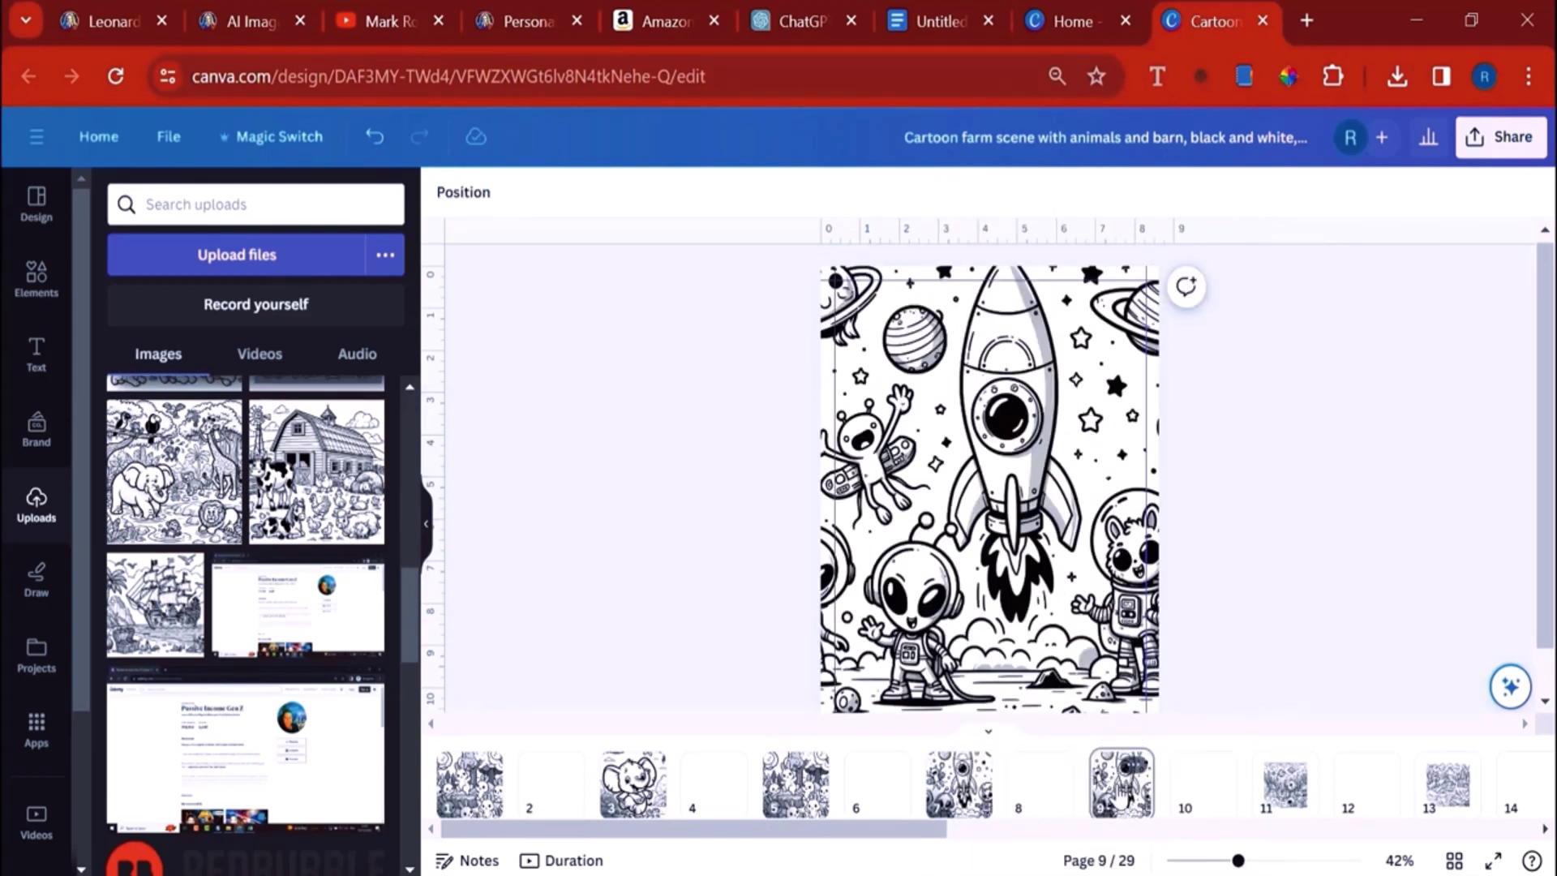
Step: Delete page 9 with the duplicate rocket image and the blank page that follows it
right_click(1121, 799)
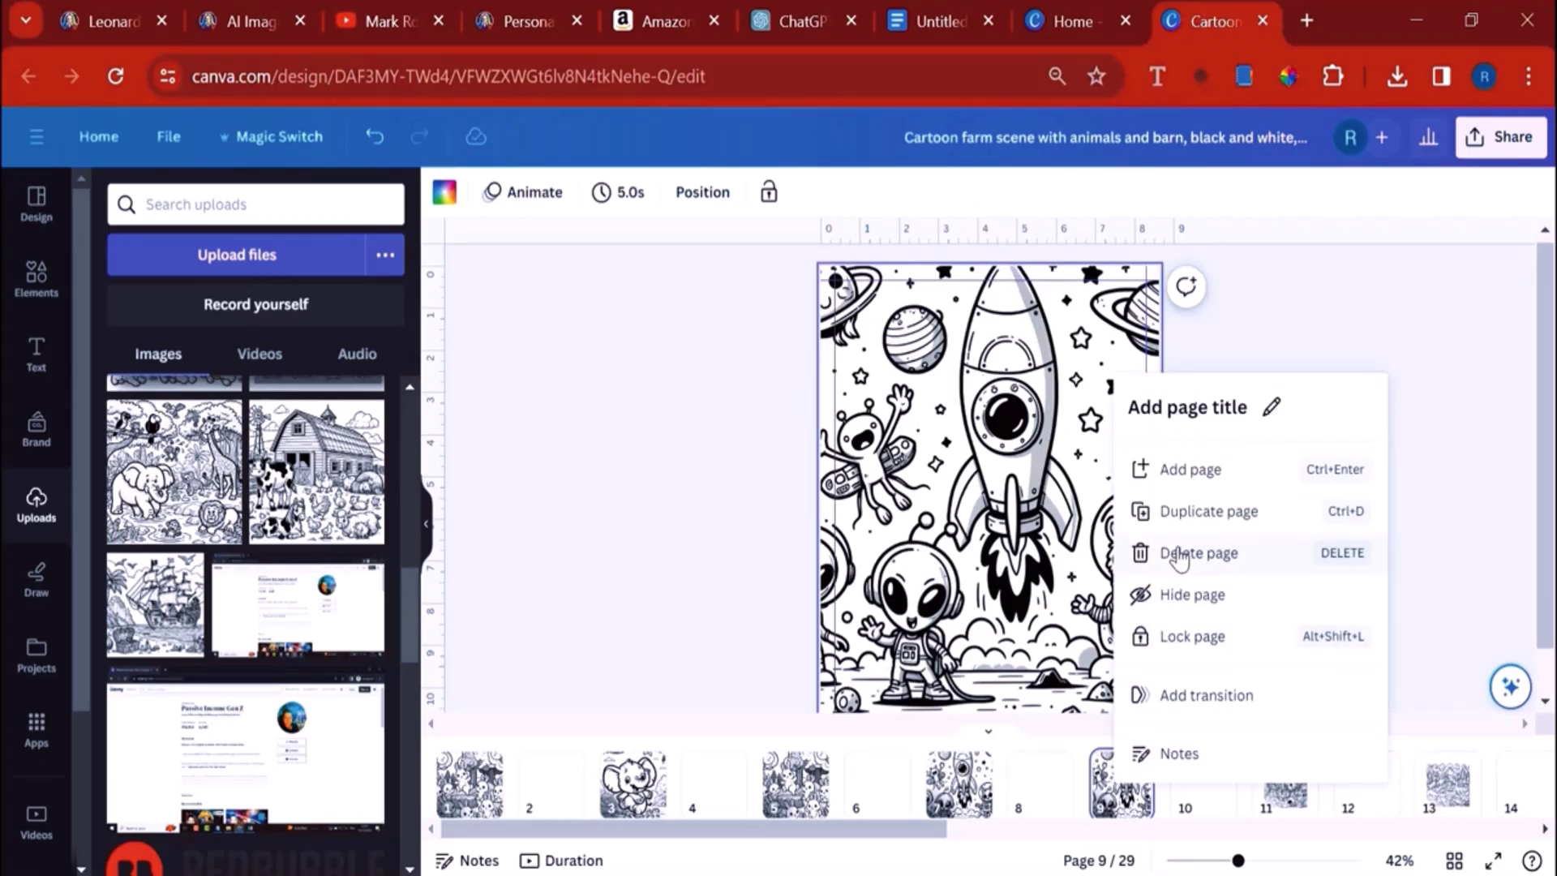
key("Delete")
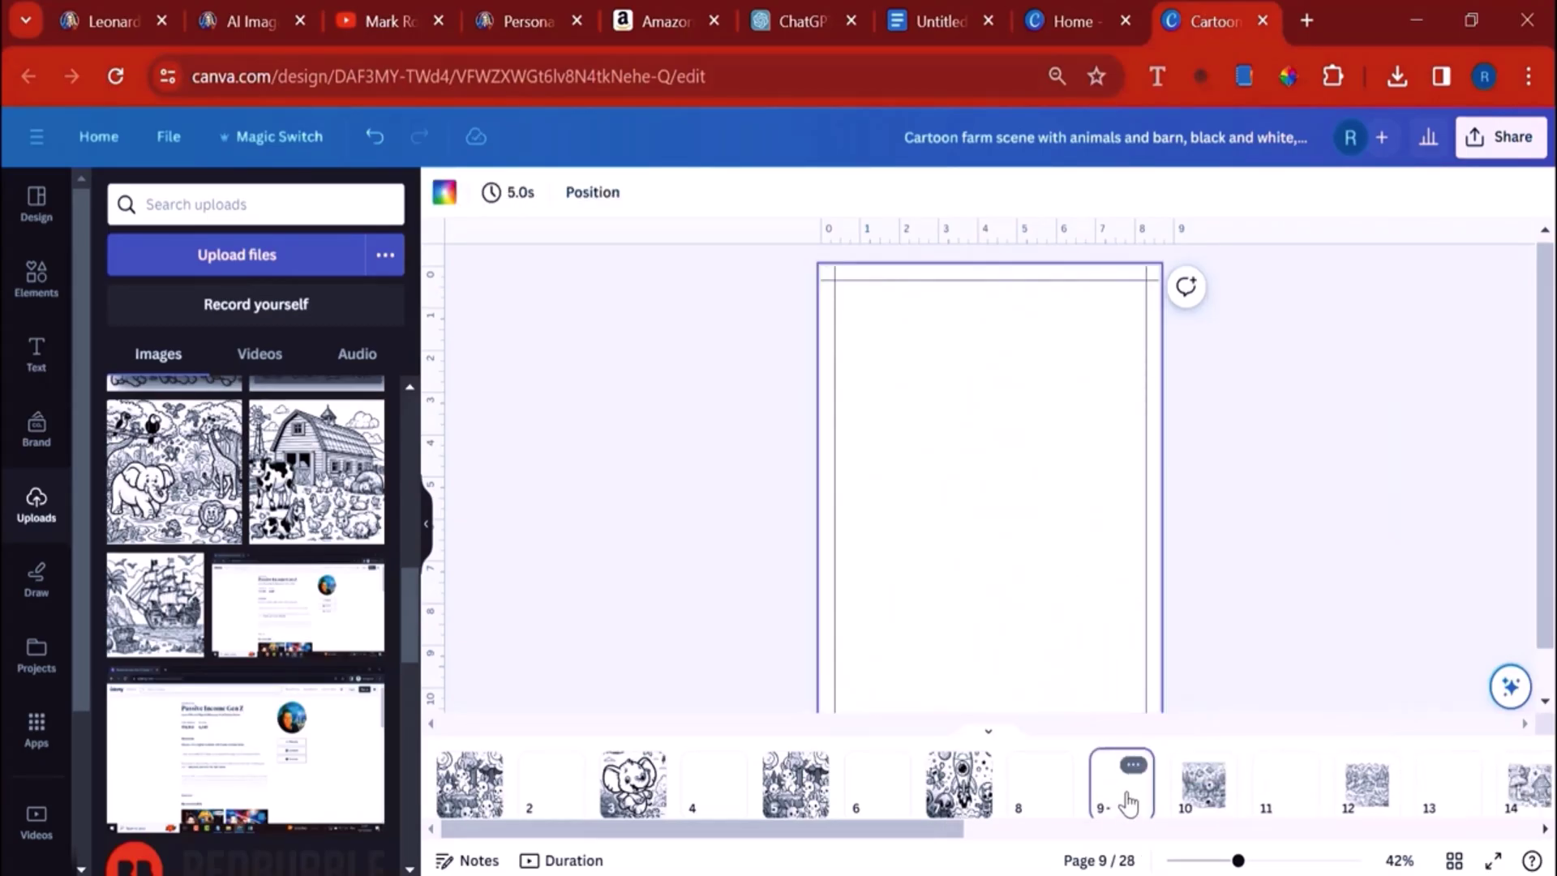
key("Delete")
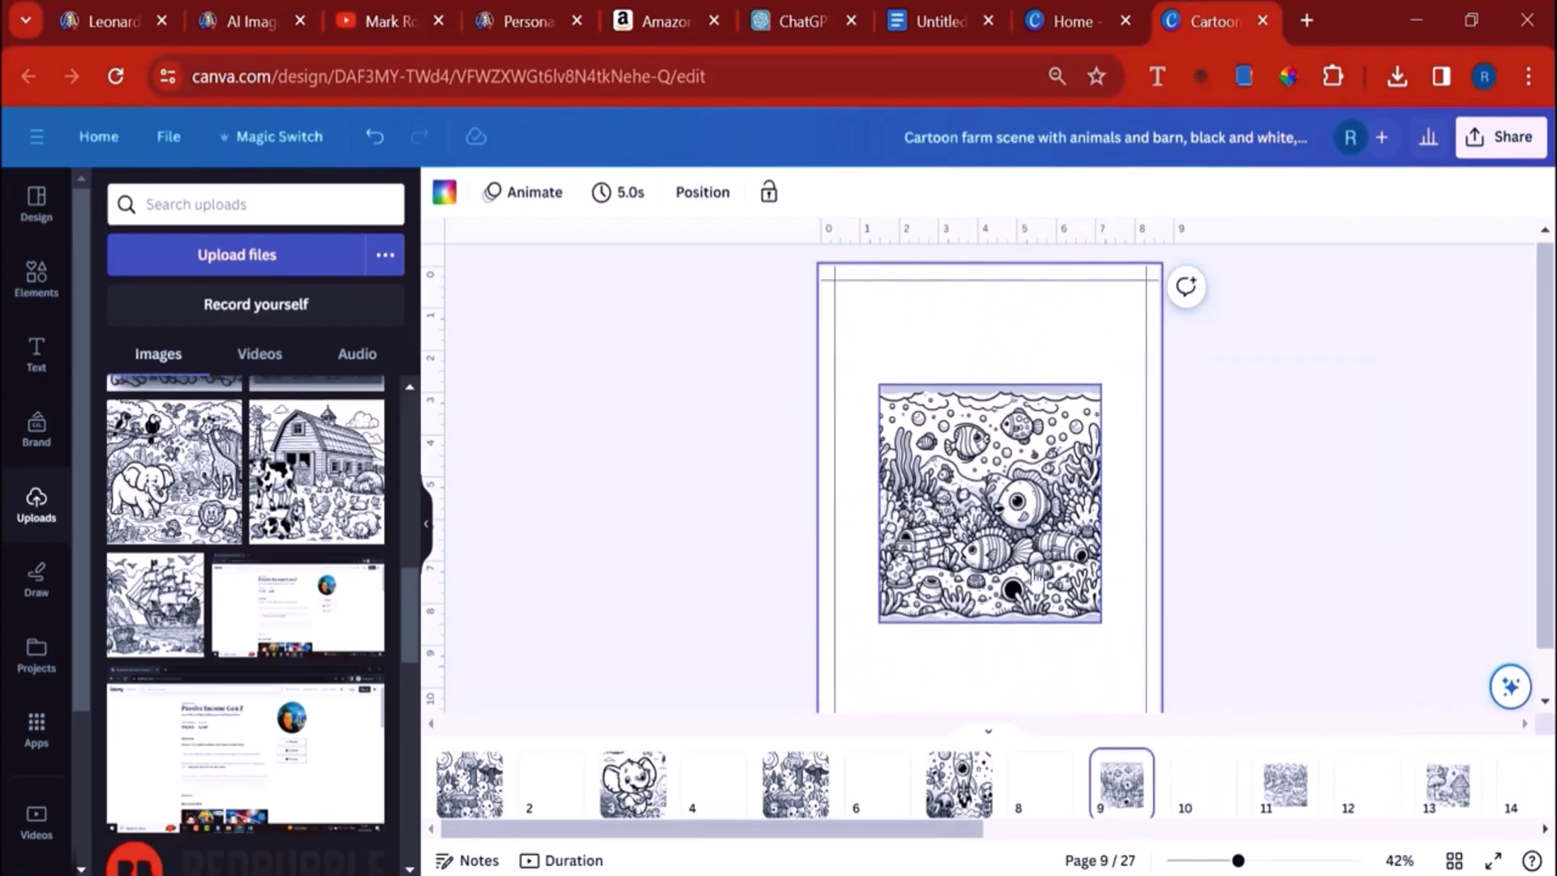
Step: Set the underwater fish image on page 9 and the dinosaur image on page 11 as their pages' backgrounds
right_click(1038, 577)
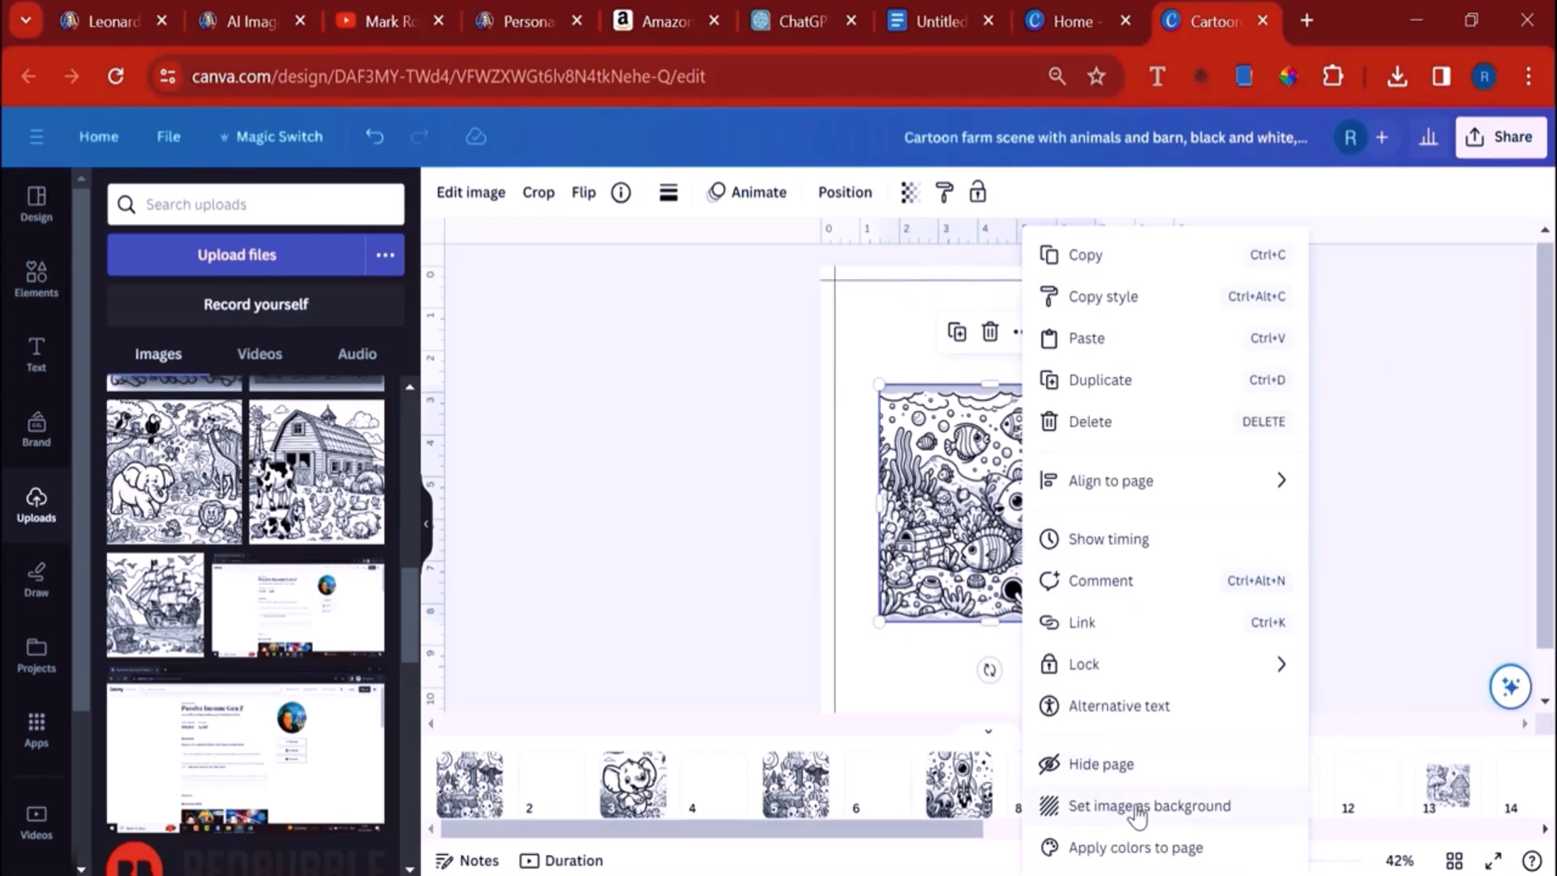
left_click(1133, 811)
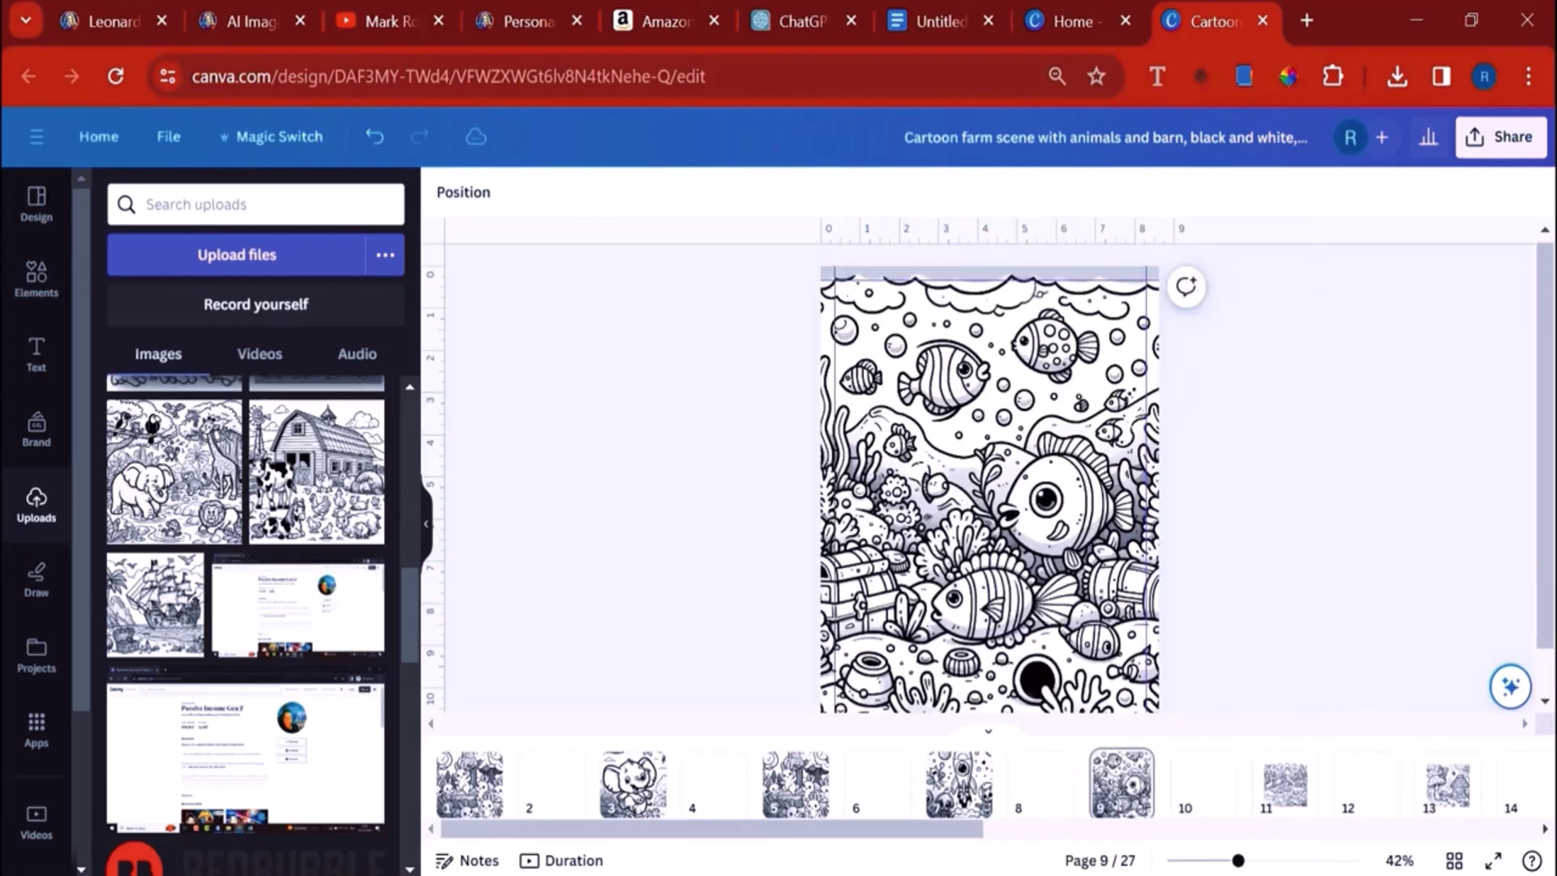
left_click(1285, 787)
right_click(1023, 507)
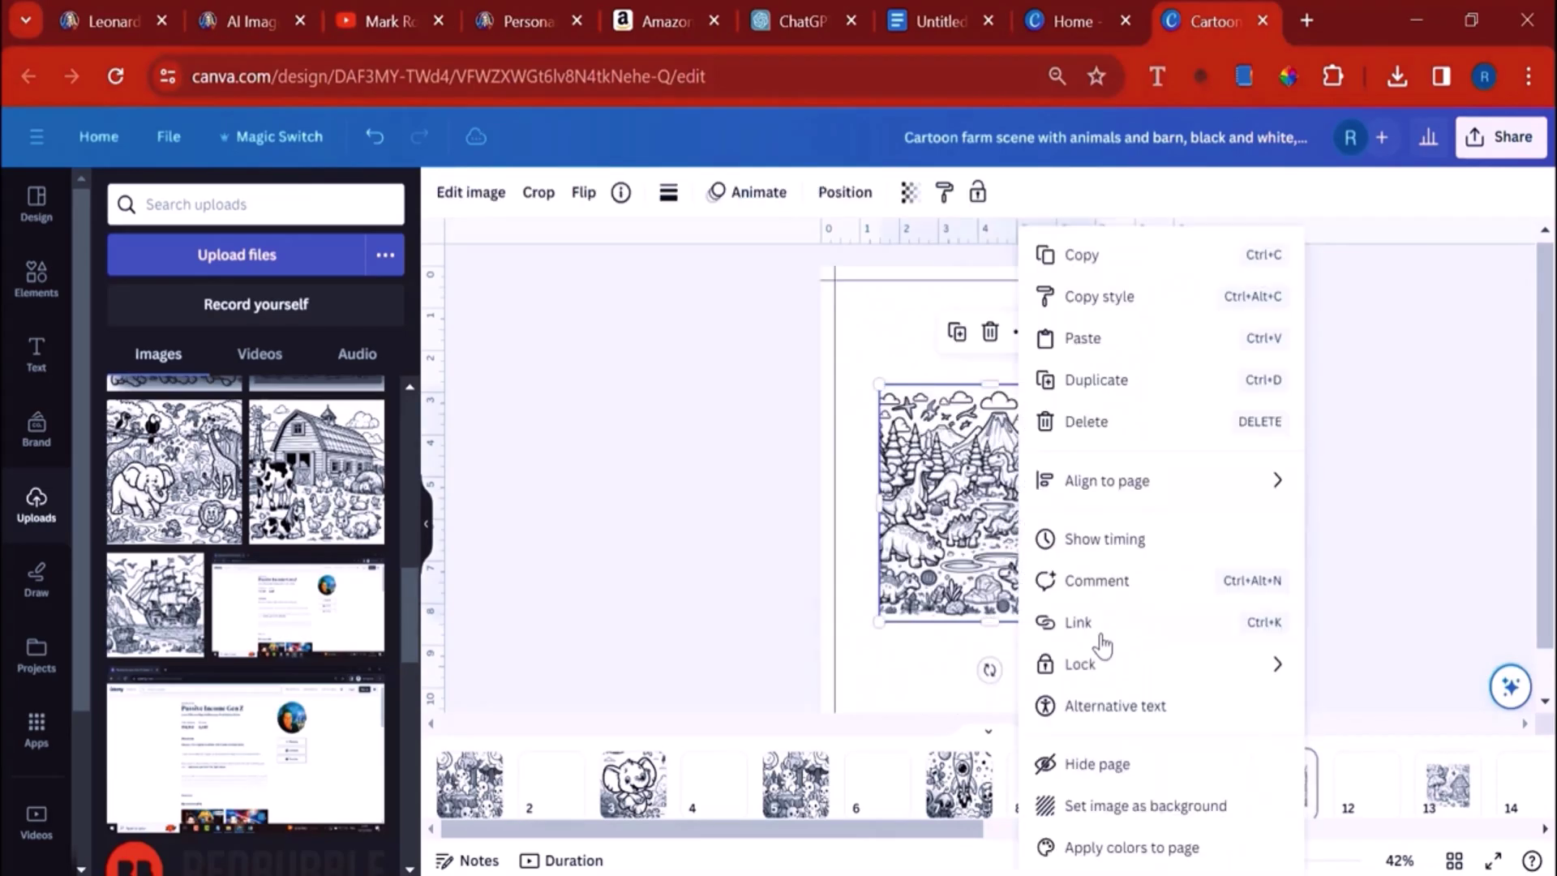
key("Return")
Step: Set the mushroom fairy image on page 13 and the dragon image on page 15 as their pages' backgrounds
left_click_drag(961, 824, 1116, 824)
left_click(1124, 783)
right_click(1016, 458)
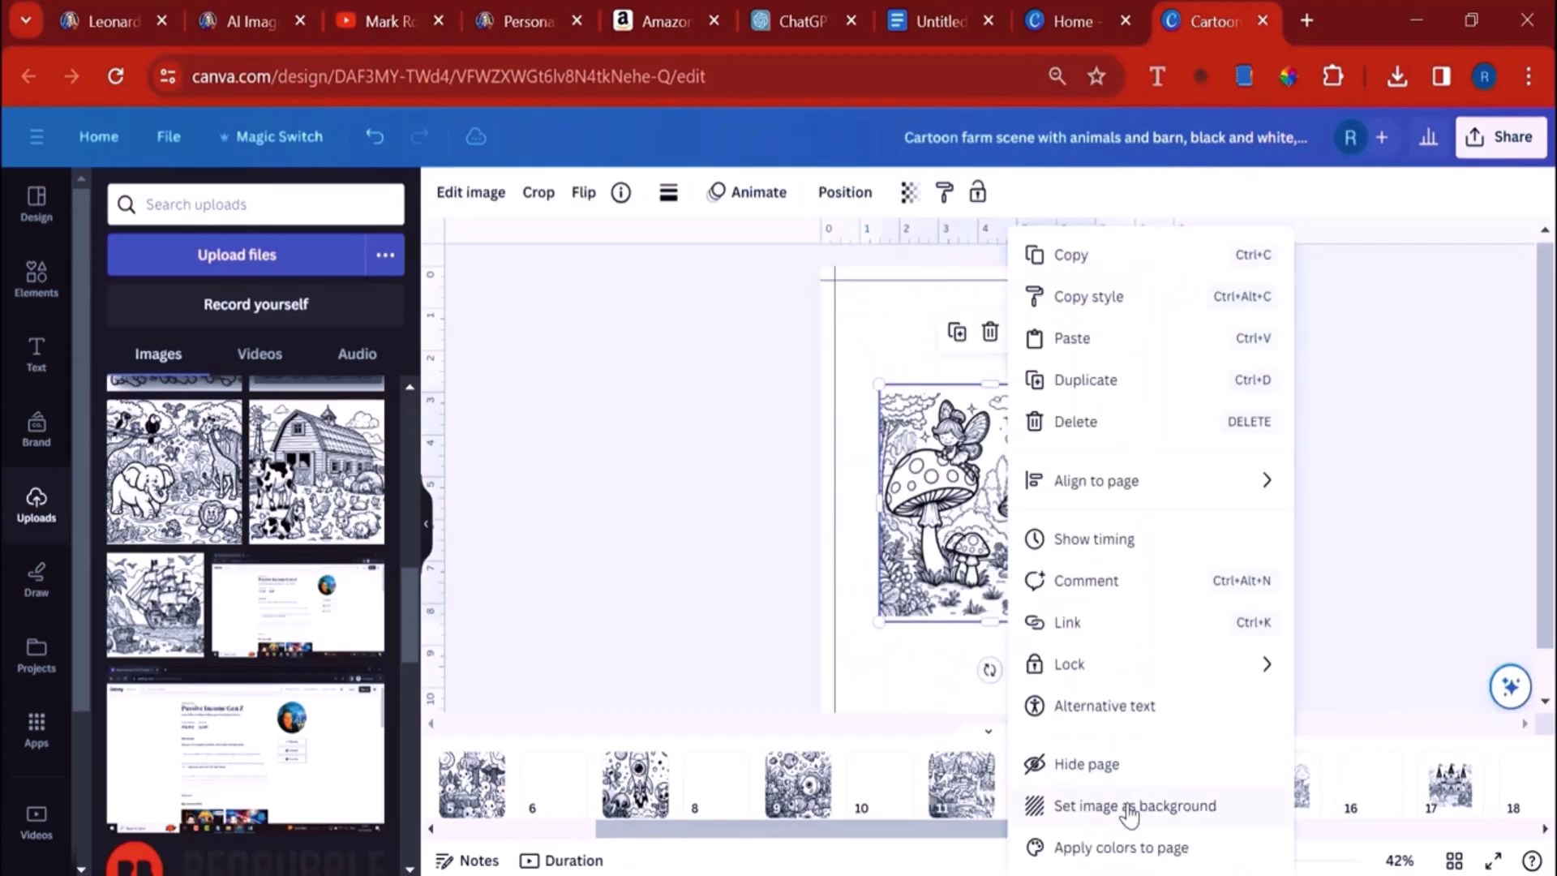
left_click(1123, 807)
left_click_drag(1111, 827, 1219, 832)
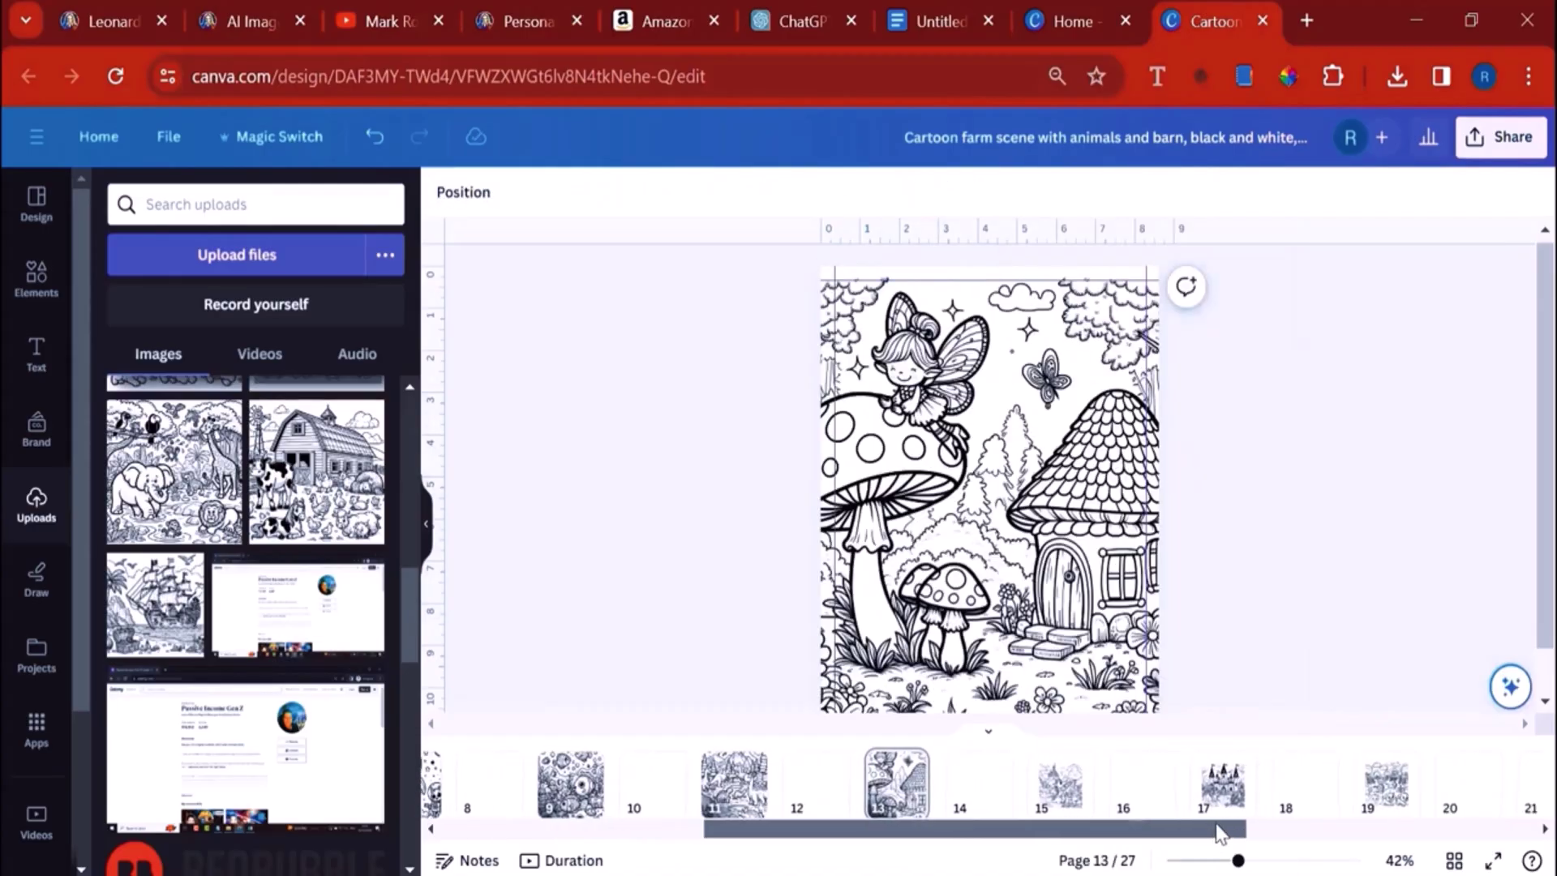
left_click(1055, 783)
right_click(986, 487)
left_click(1117, 805)
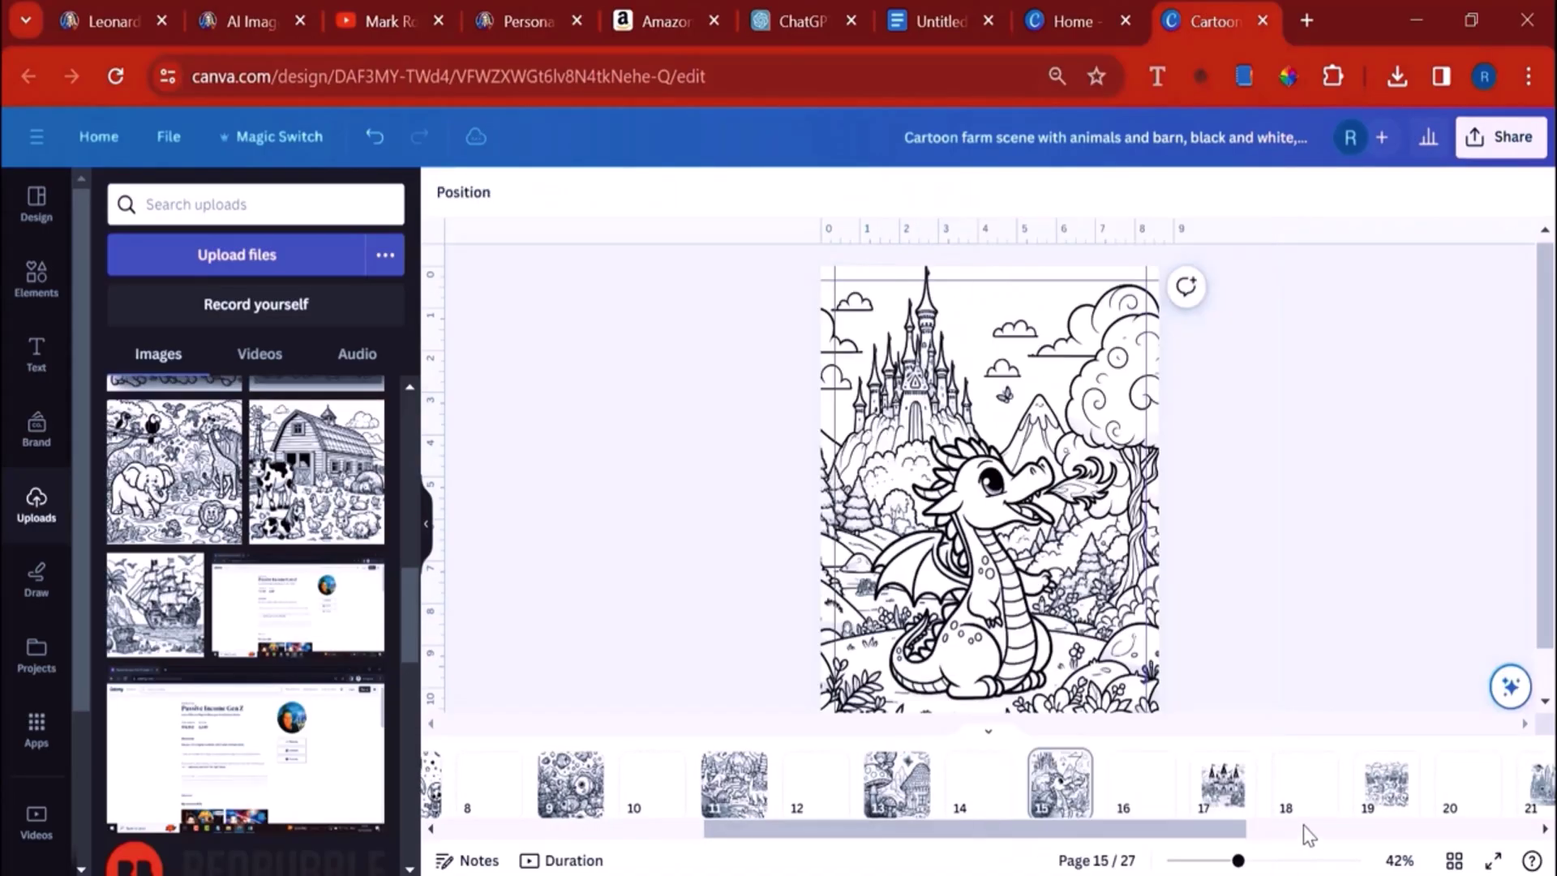
Step: Set the knights and castle image on page 17 and the puppies image on page 19 as their pages' backgrounds
left_click(1216, 787)
right_click(985, 503)
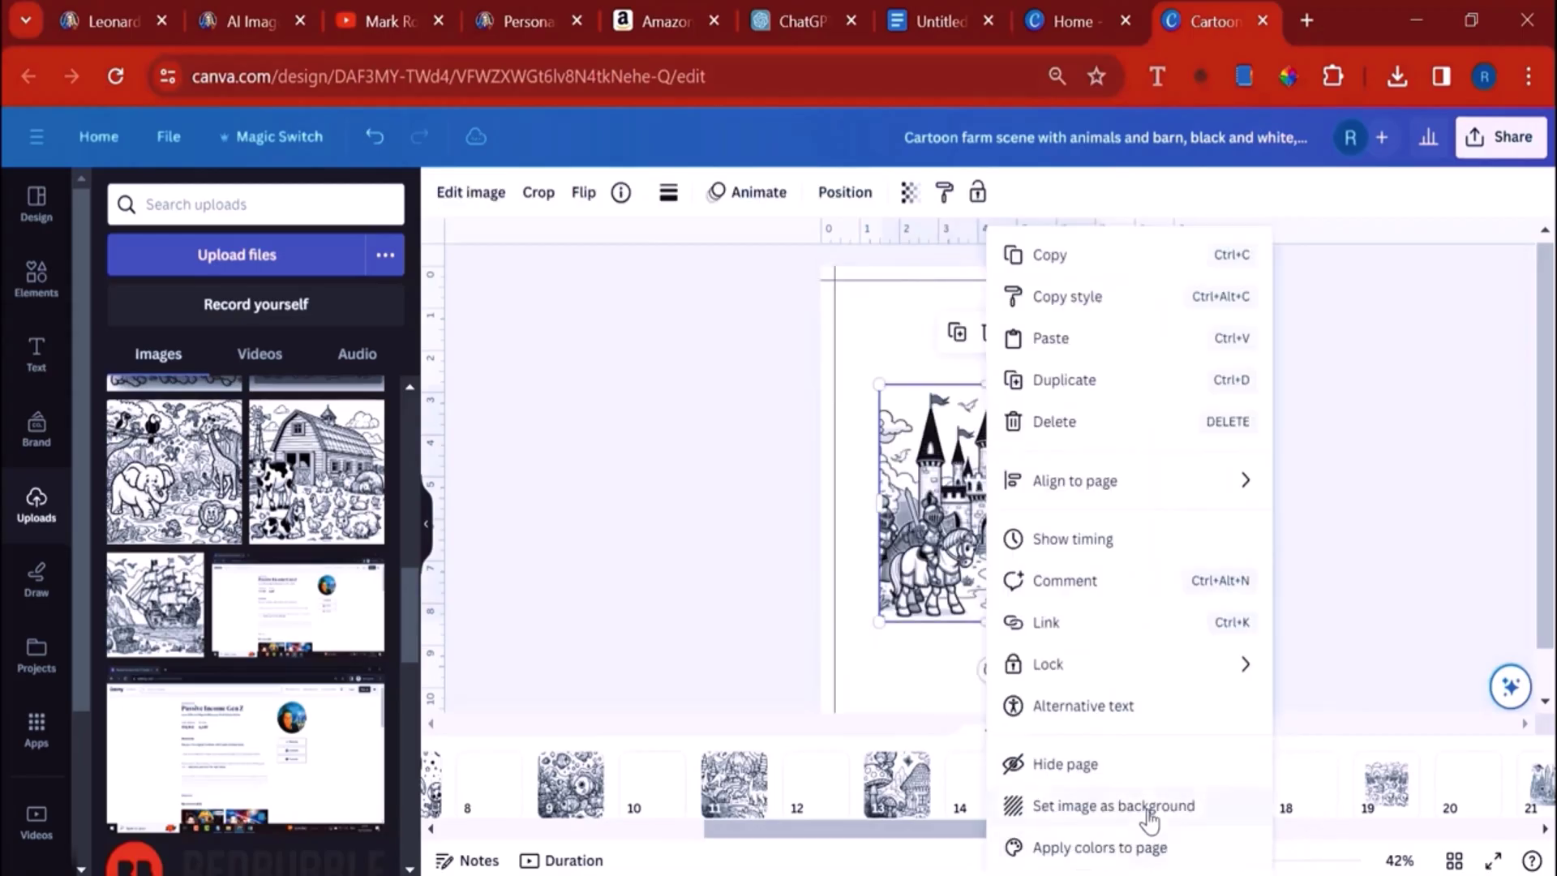
left_click(1117, 806)
left_click(1389, 785)
right_click(1031, 503)
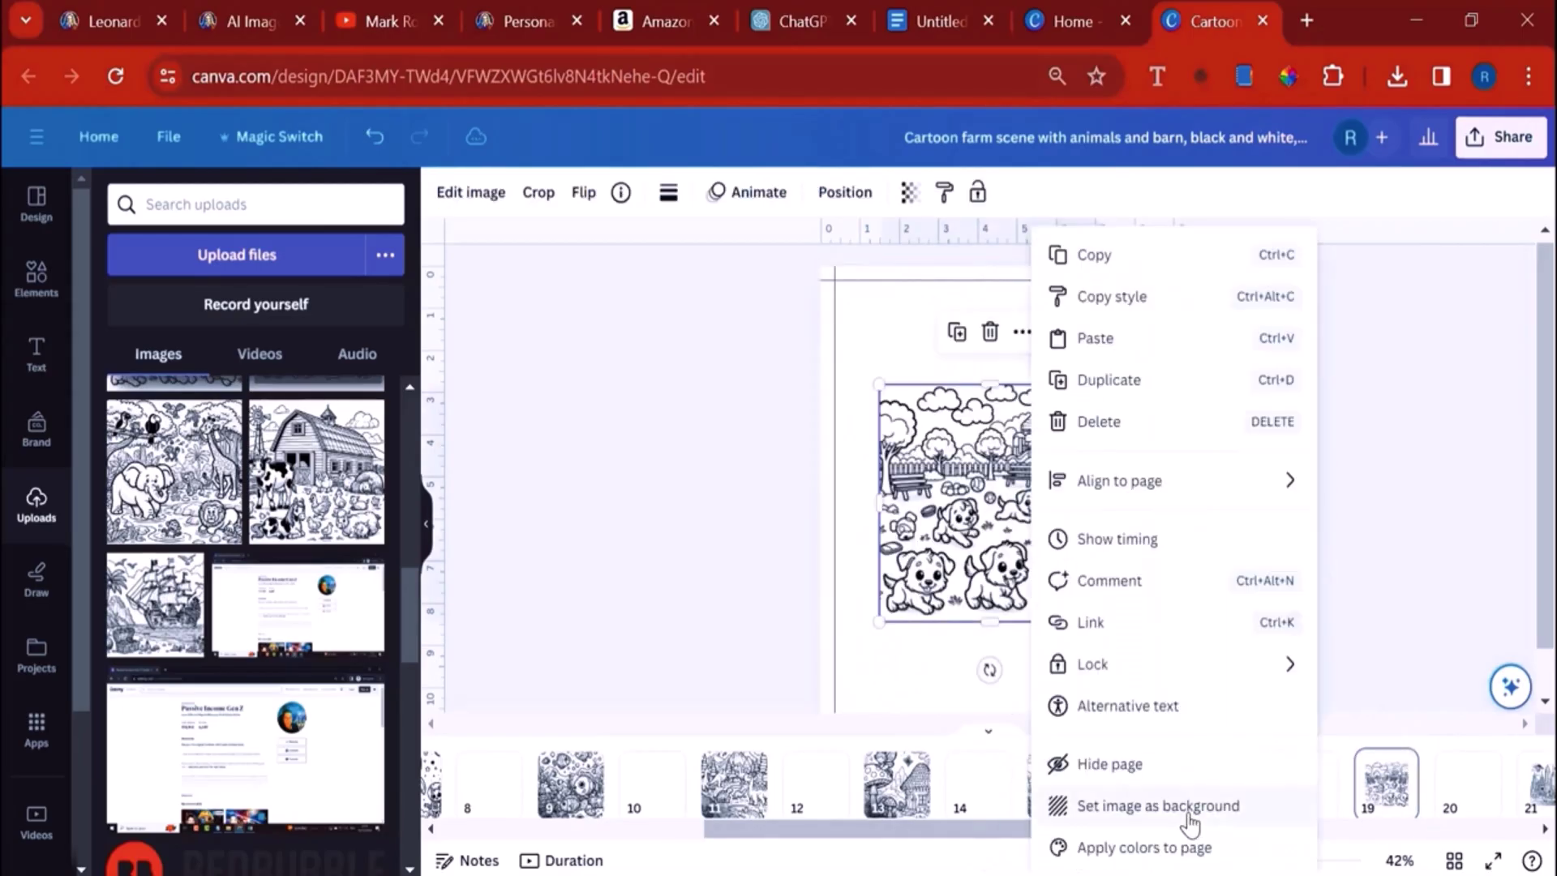
left_click(1117, 806)
Step: Set the robot city image on page 21 and the jungle animals image on page 23 as their pages' backgrounds
left_click_drag(1073, 841, 1324, 844)
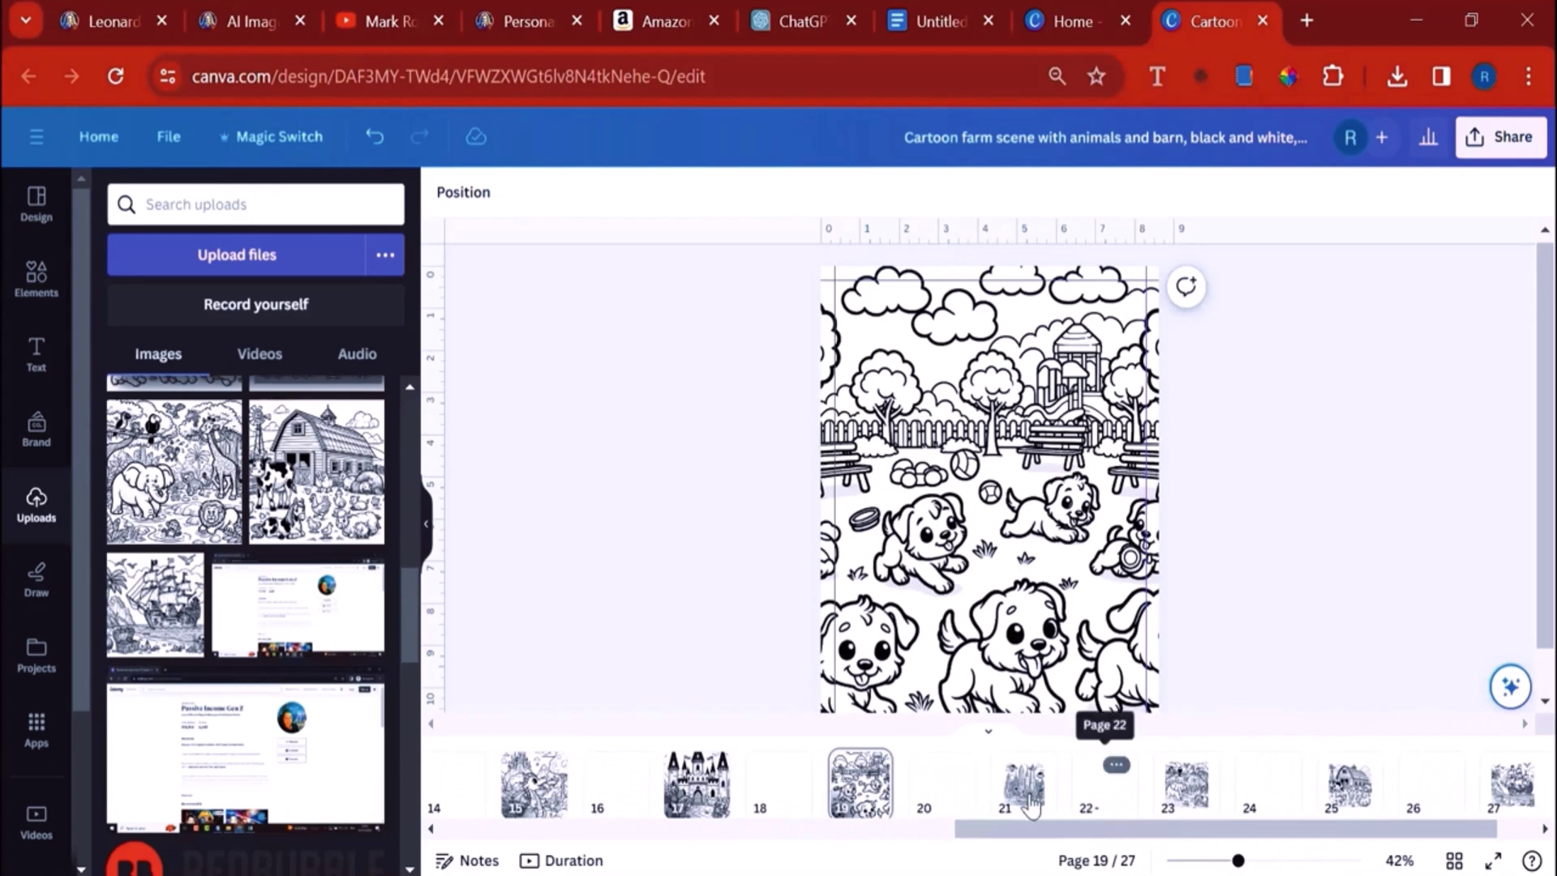
left_click(1023, 783)
right_click(1015, 496)
left_click(1180, 806)
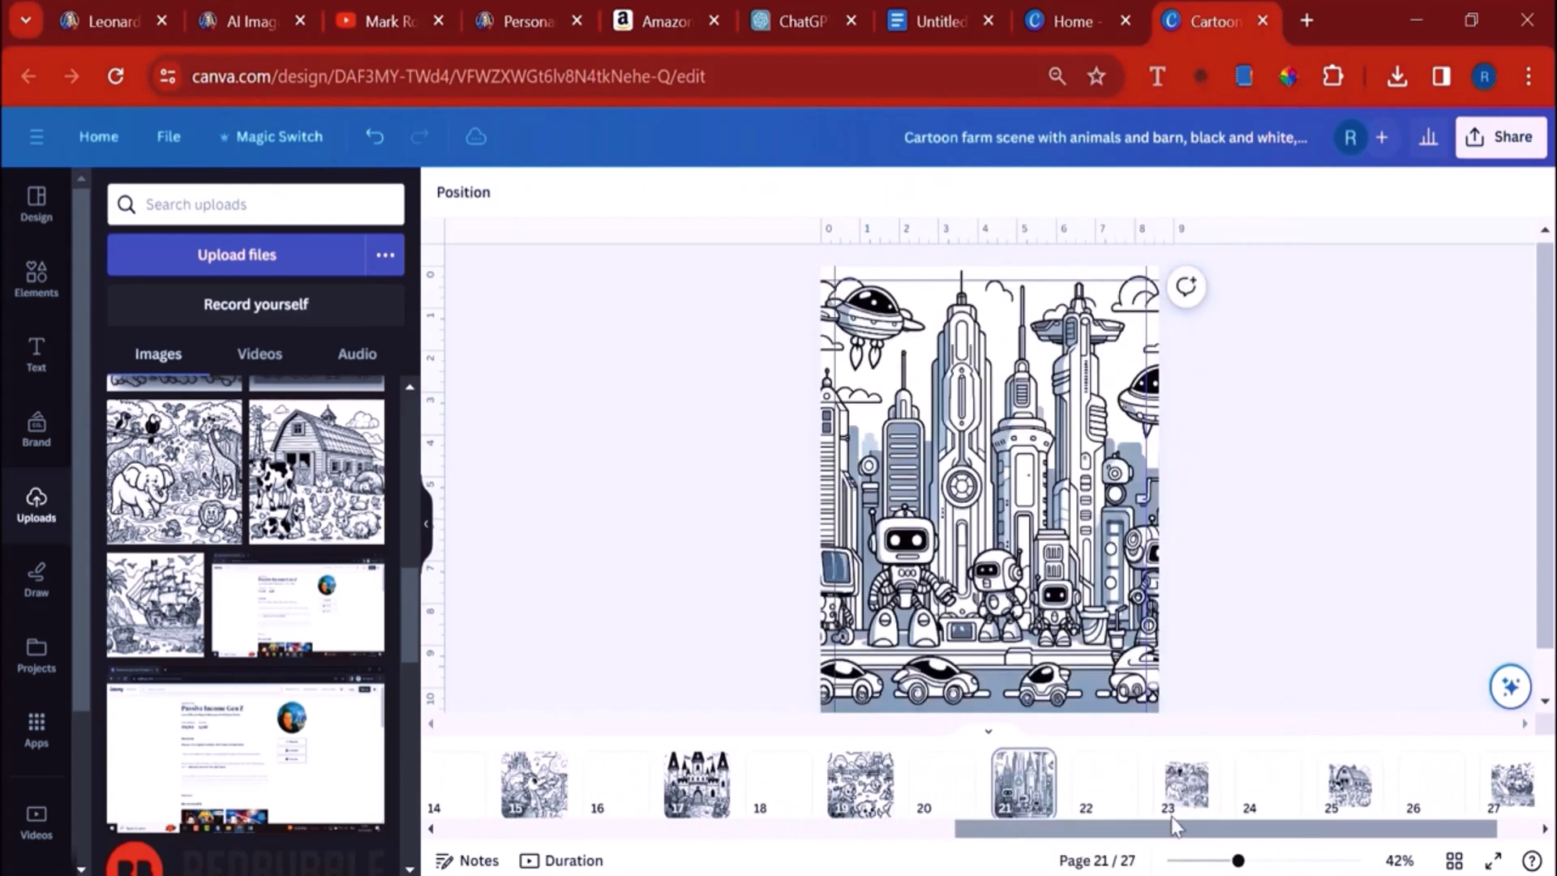
left_click(1181, 783)
right_click(973, 503)
left_click(1136, 803)
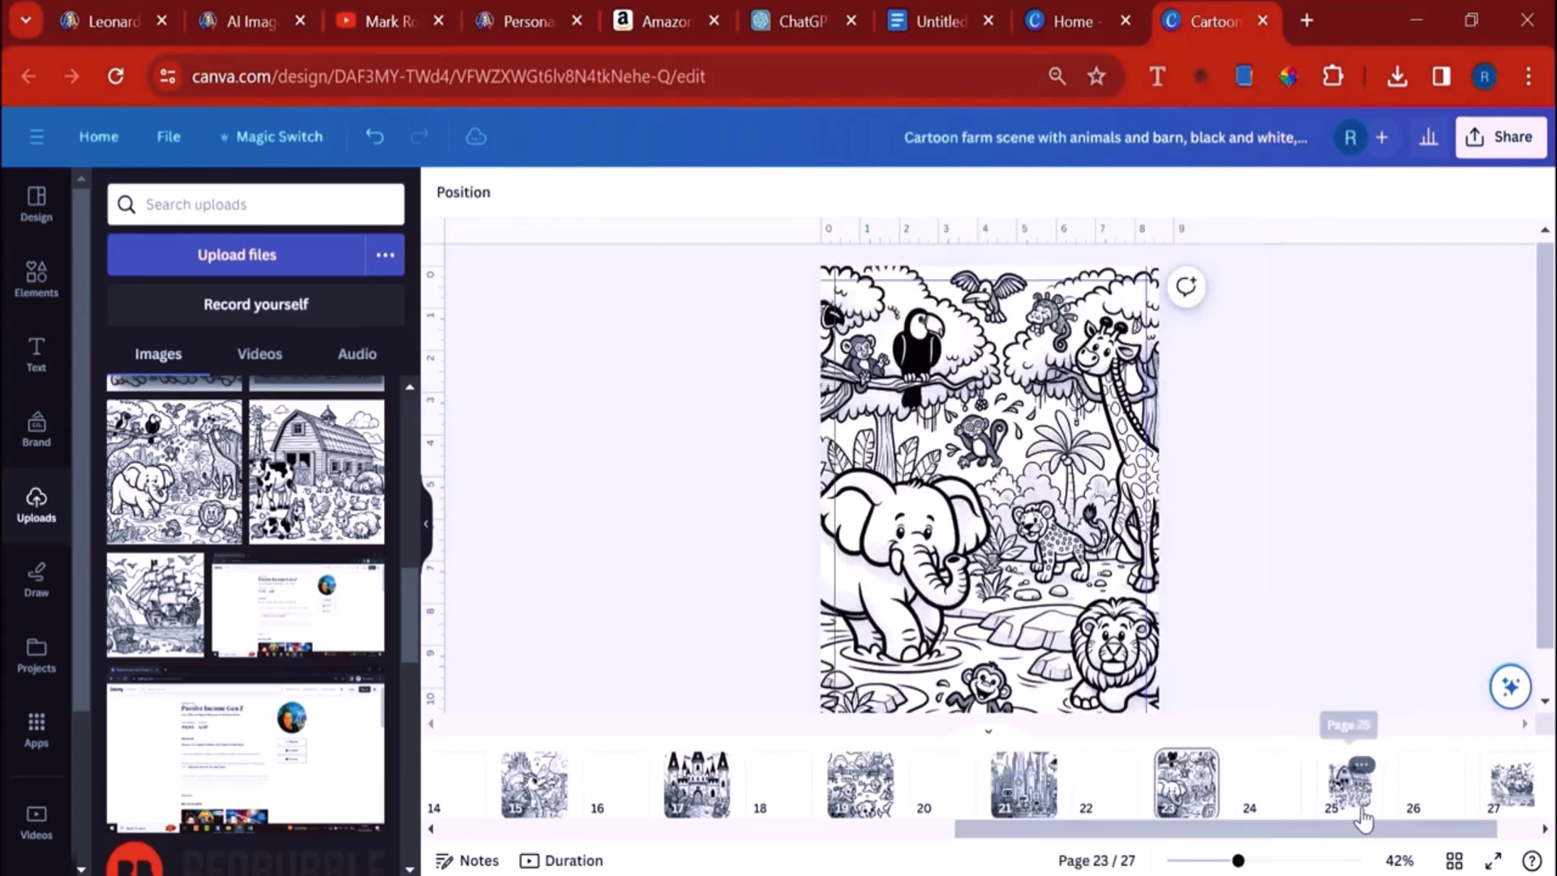
Step: Set the farm barn image on page 25 and the pirate ship image on page 27 as their pages' backgrounds
left_click(1350, 783)
right_click(949, 503)
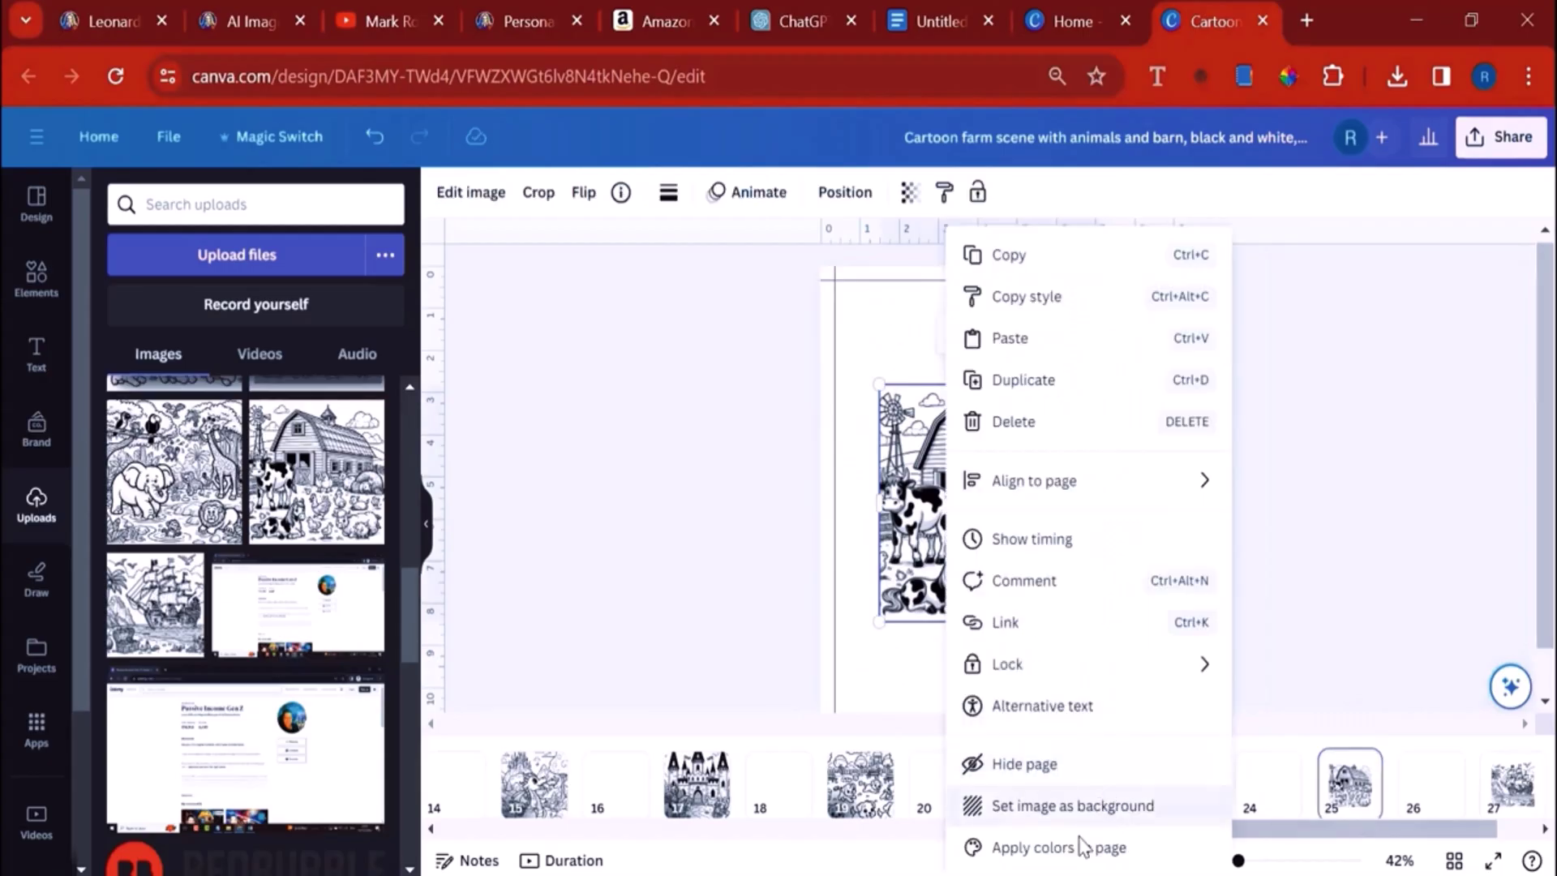
left_click(1072, 805)
scroll(1348, 787, "right", 2)
left_click(1433, 783)
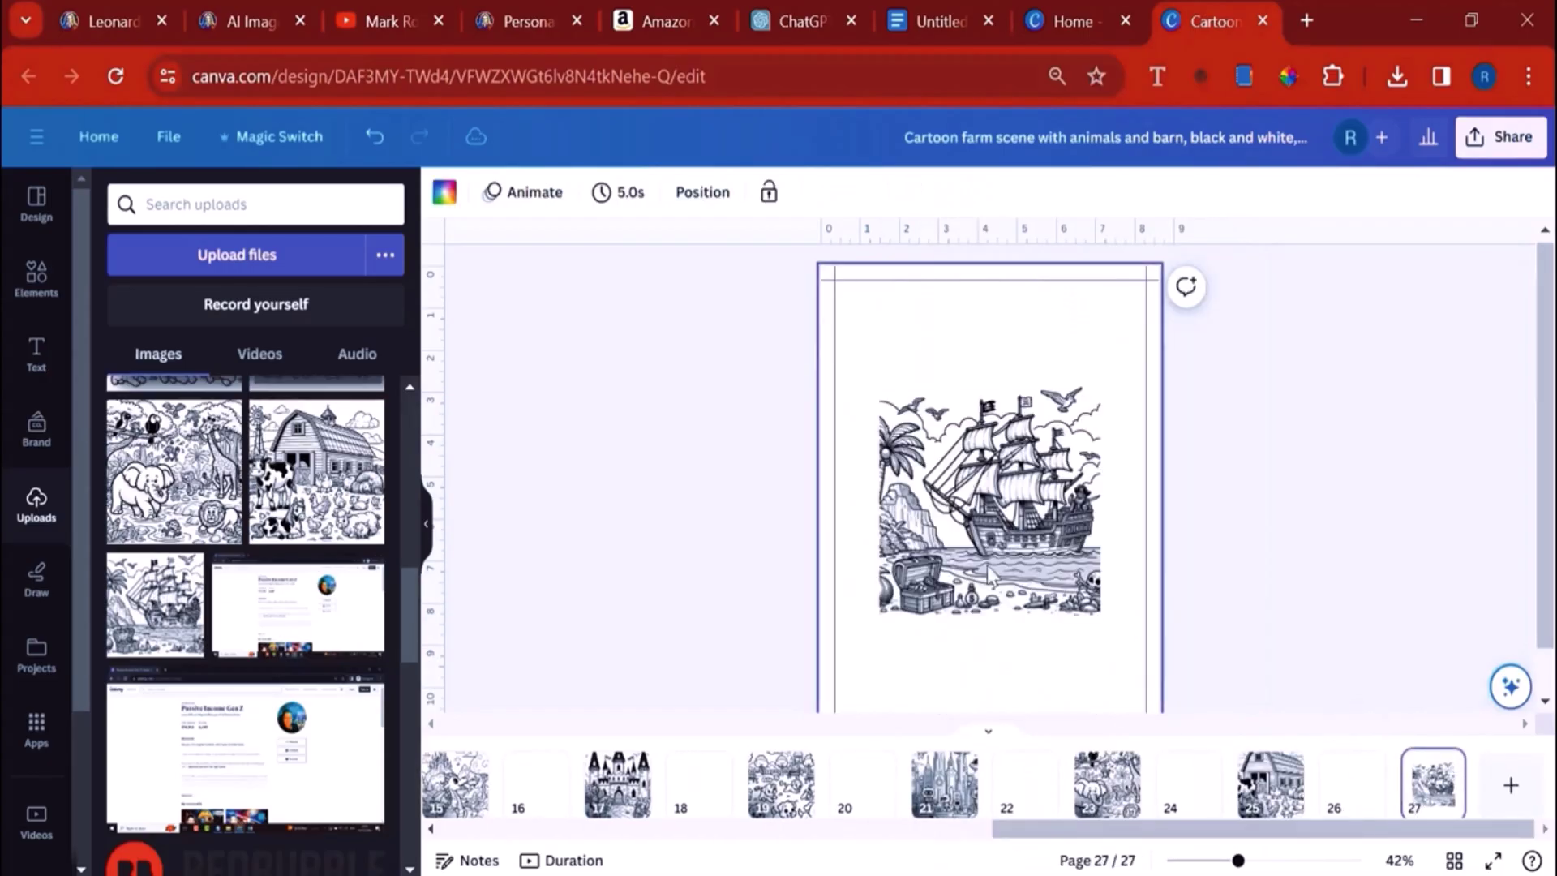
right_click(947, 503)
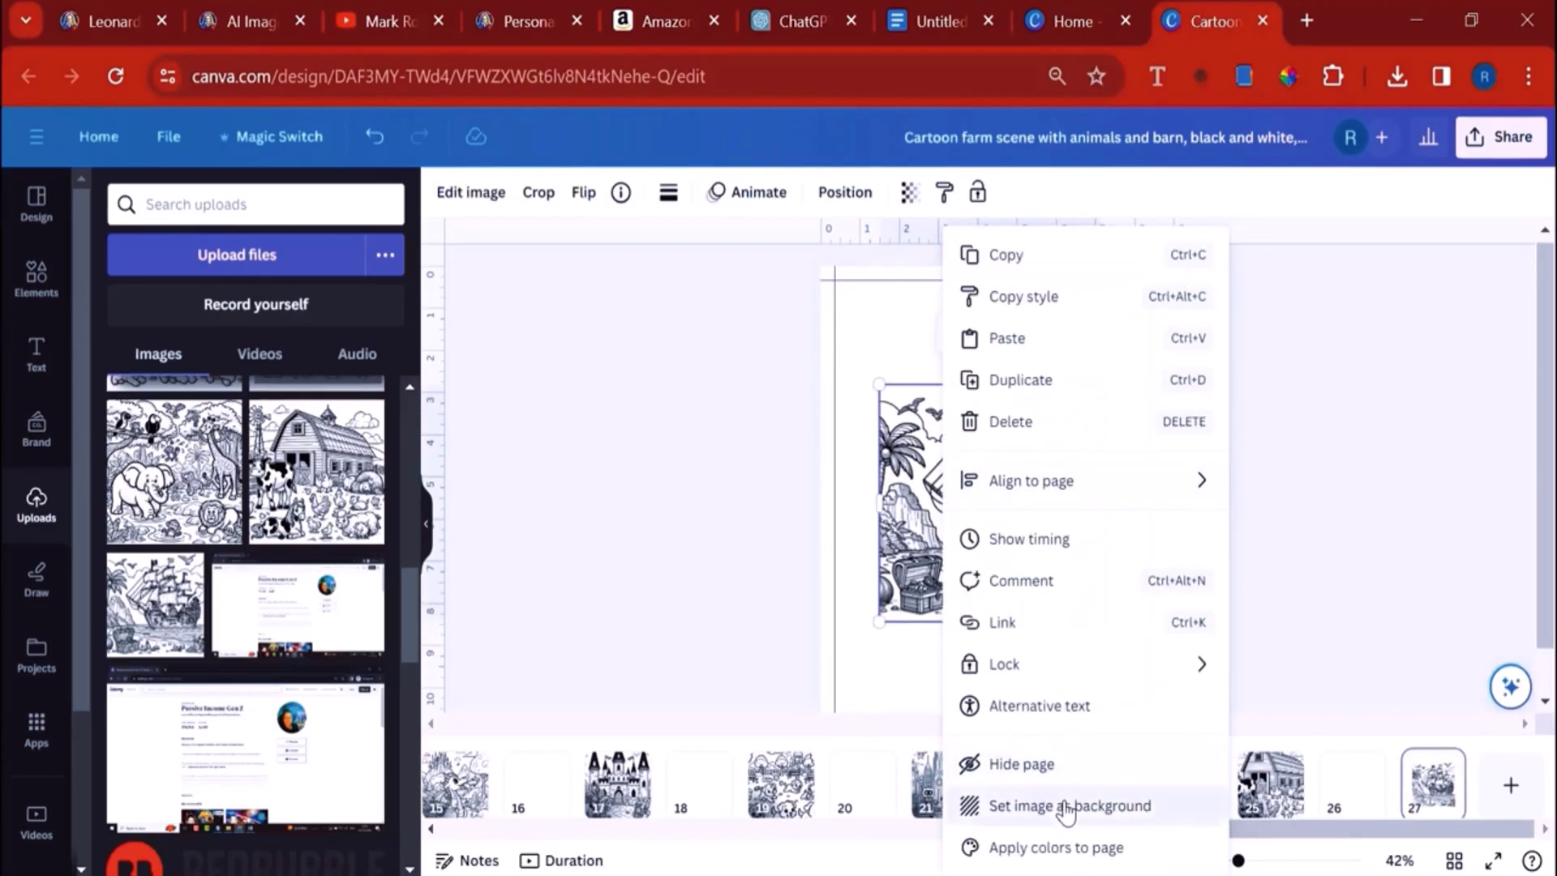
left_click(1065, 805)
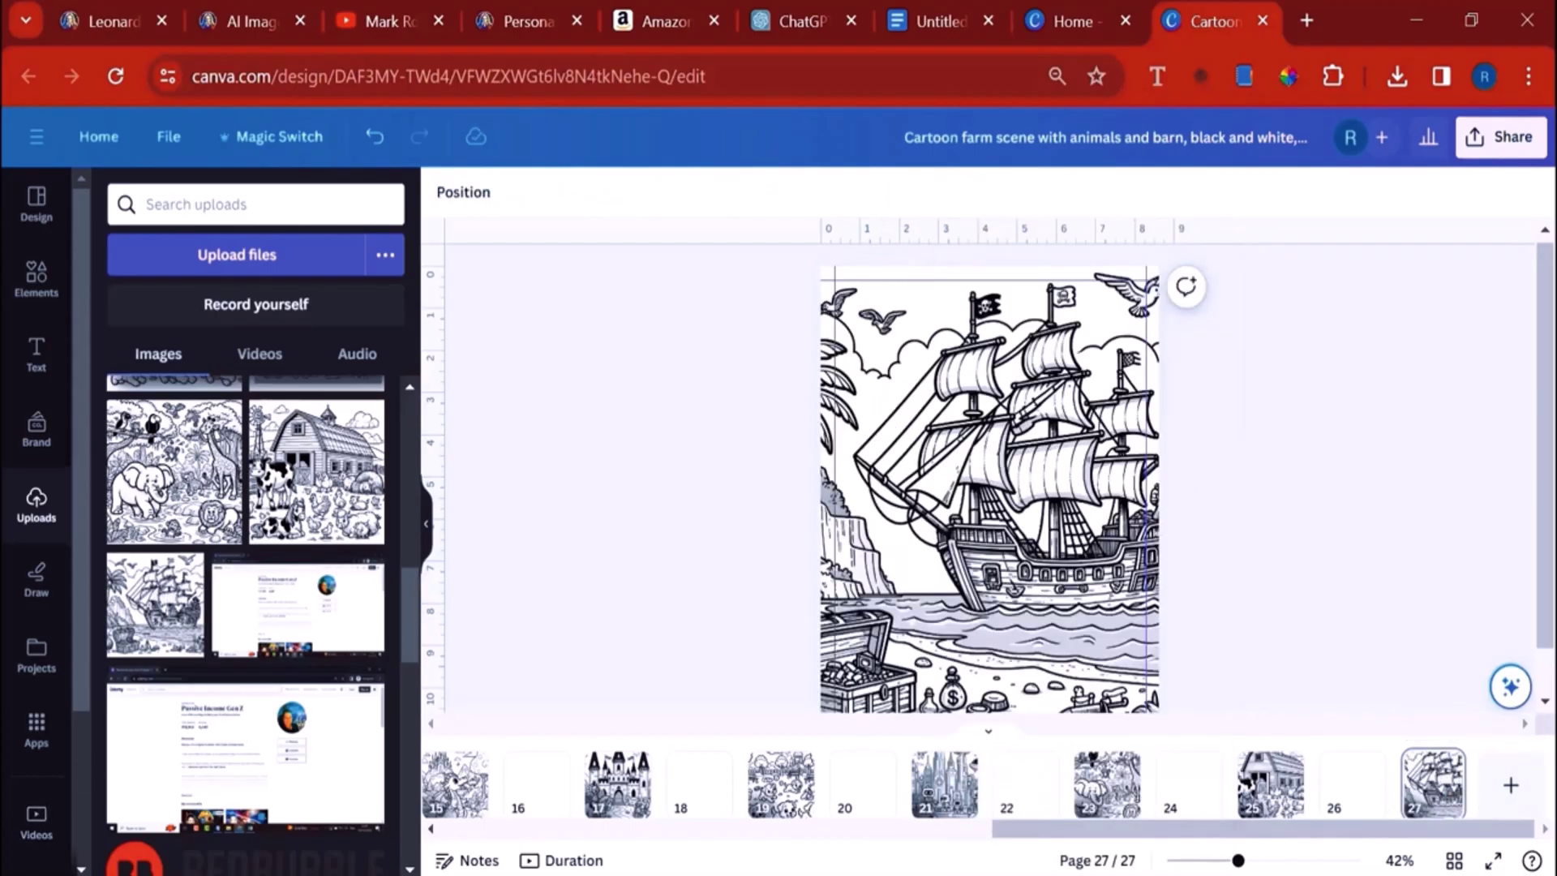
Step: Preview the book full screen, paging backward from page 27, and return to the editor
scroll(988, 784, "left", 10)
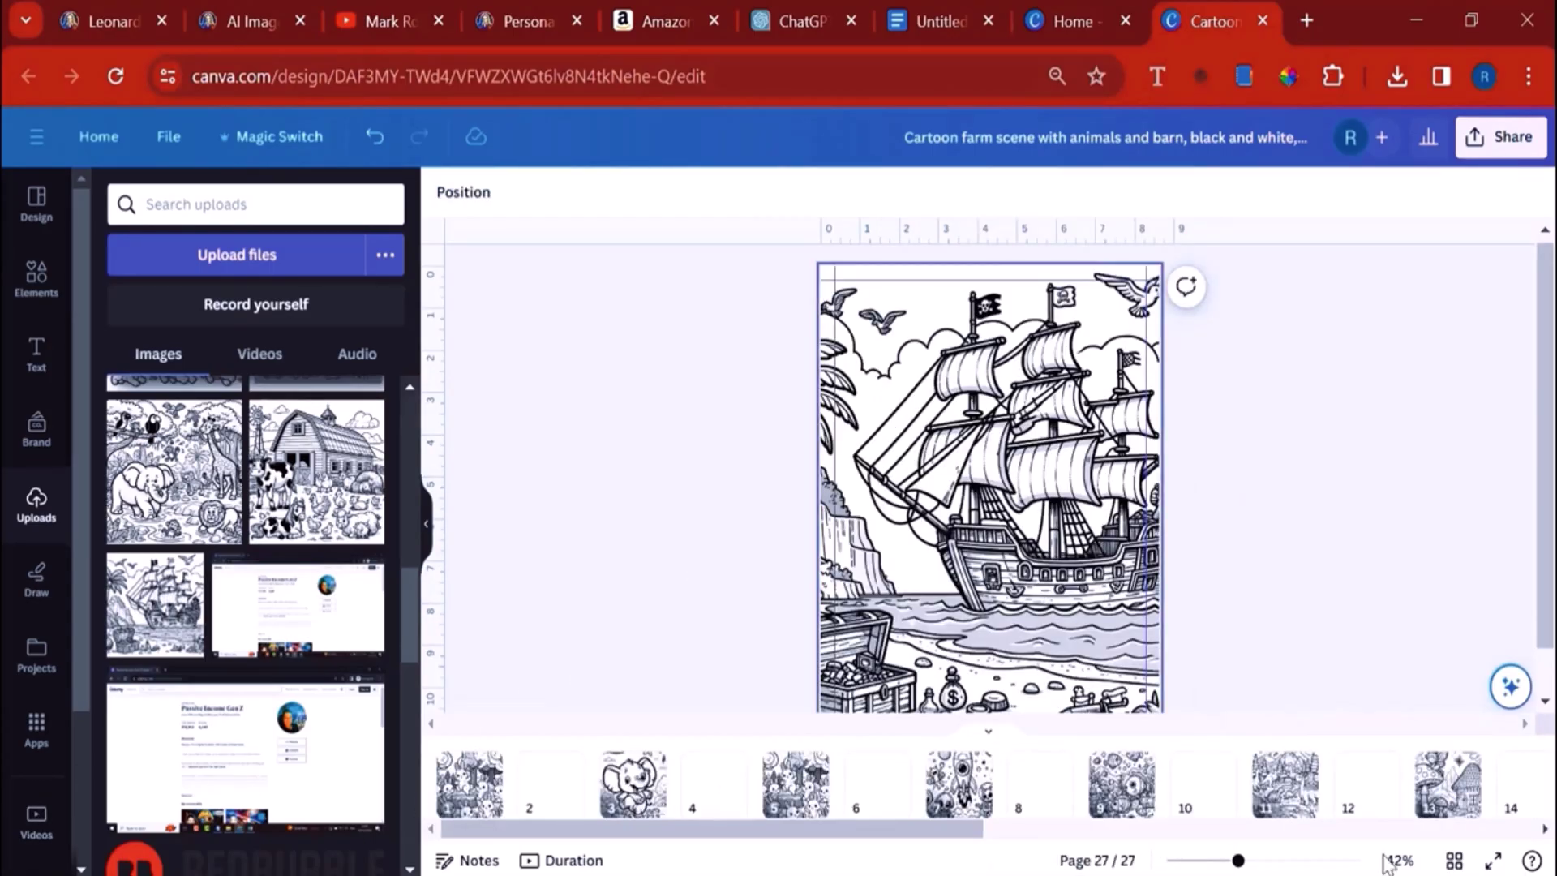
left_click(1493, 860)
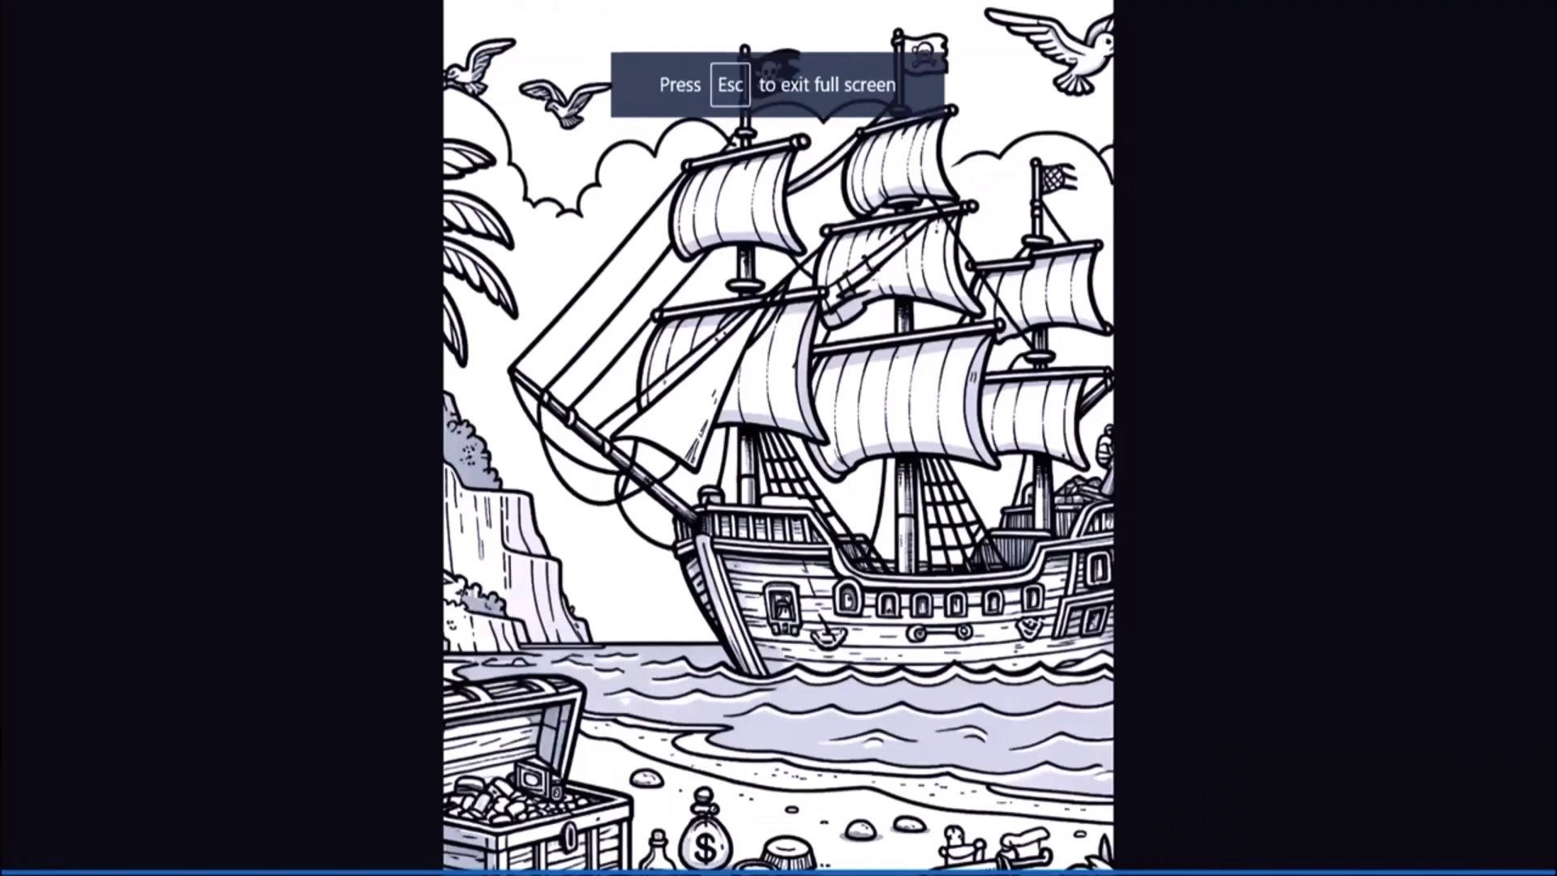
key("Left")
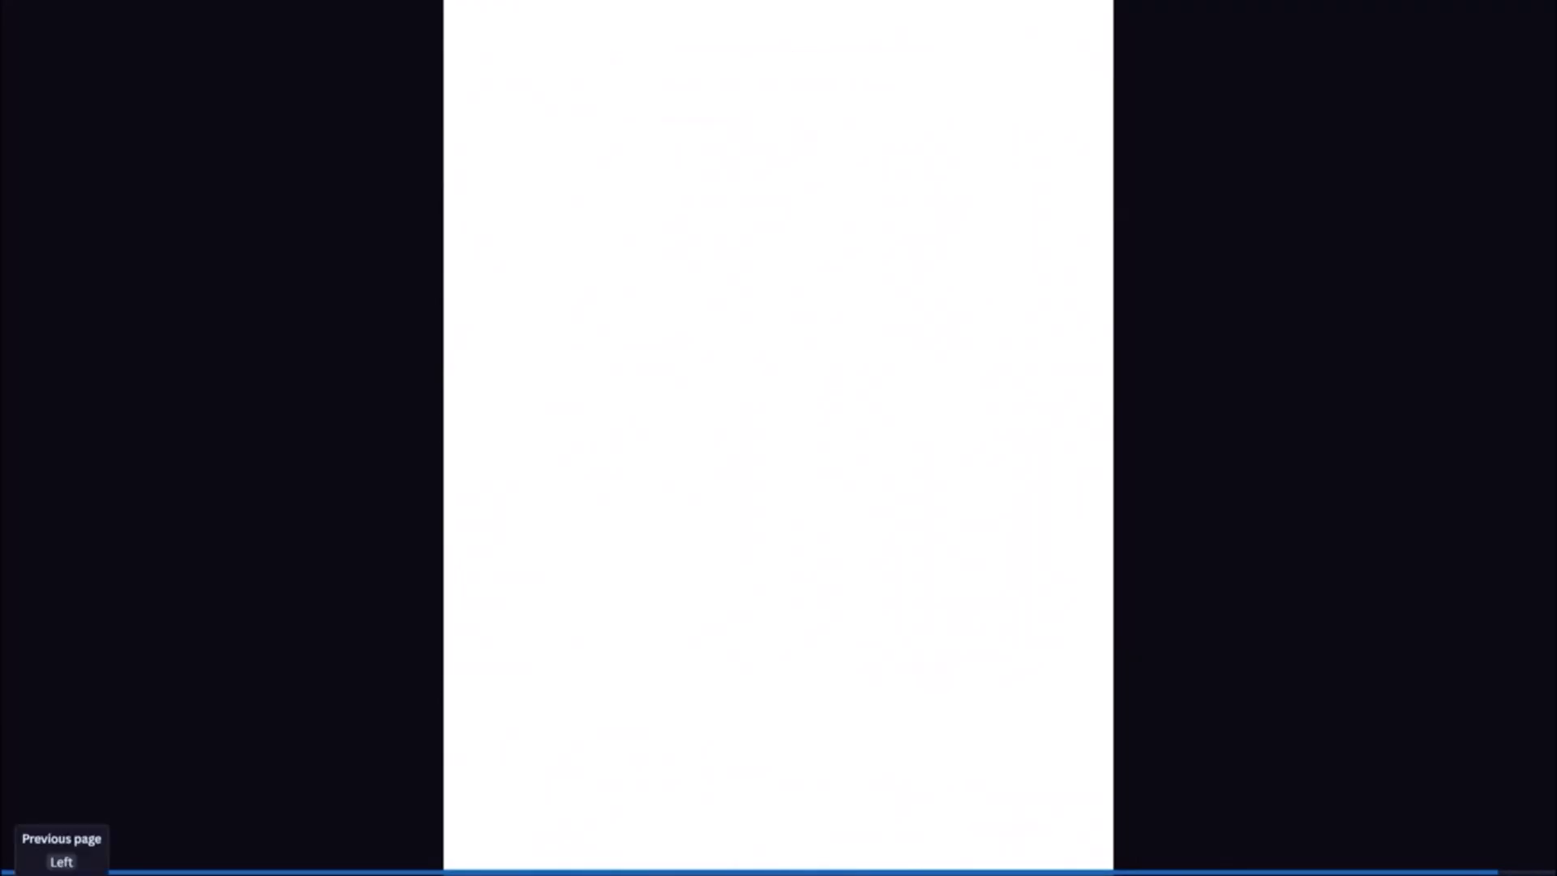
key("Left")
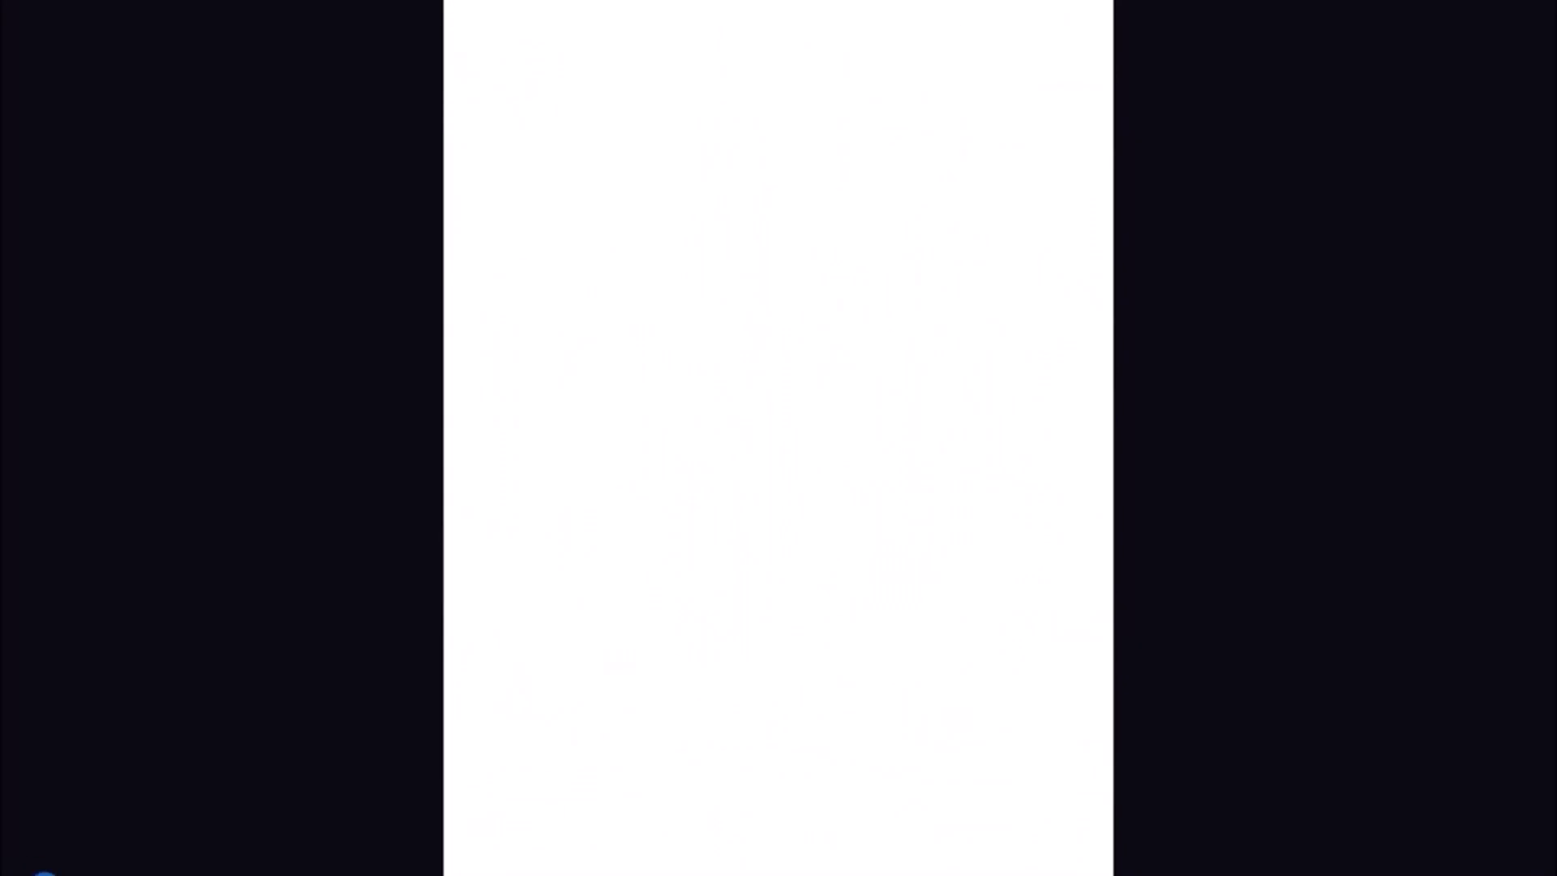
key("Escape")
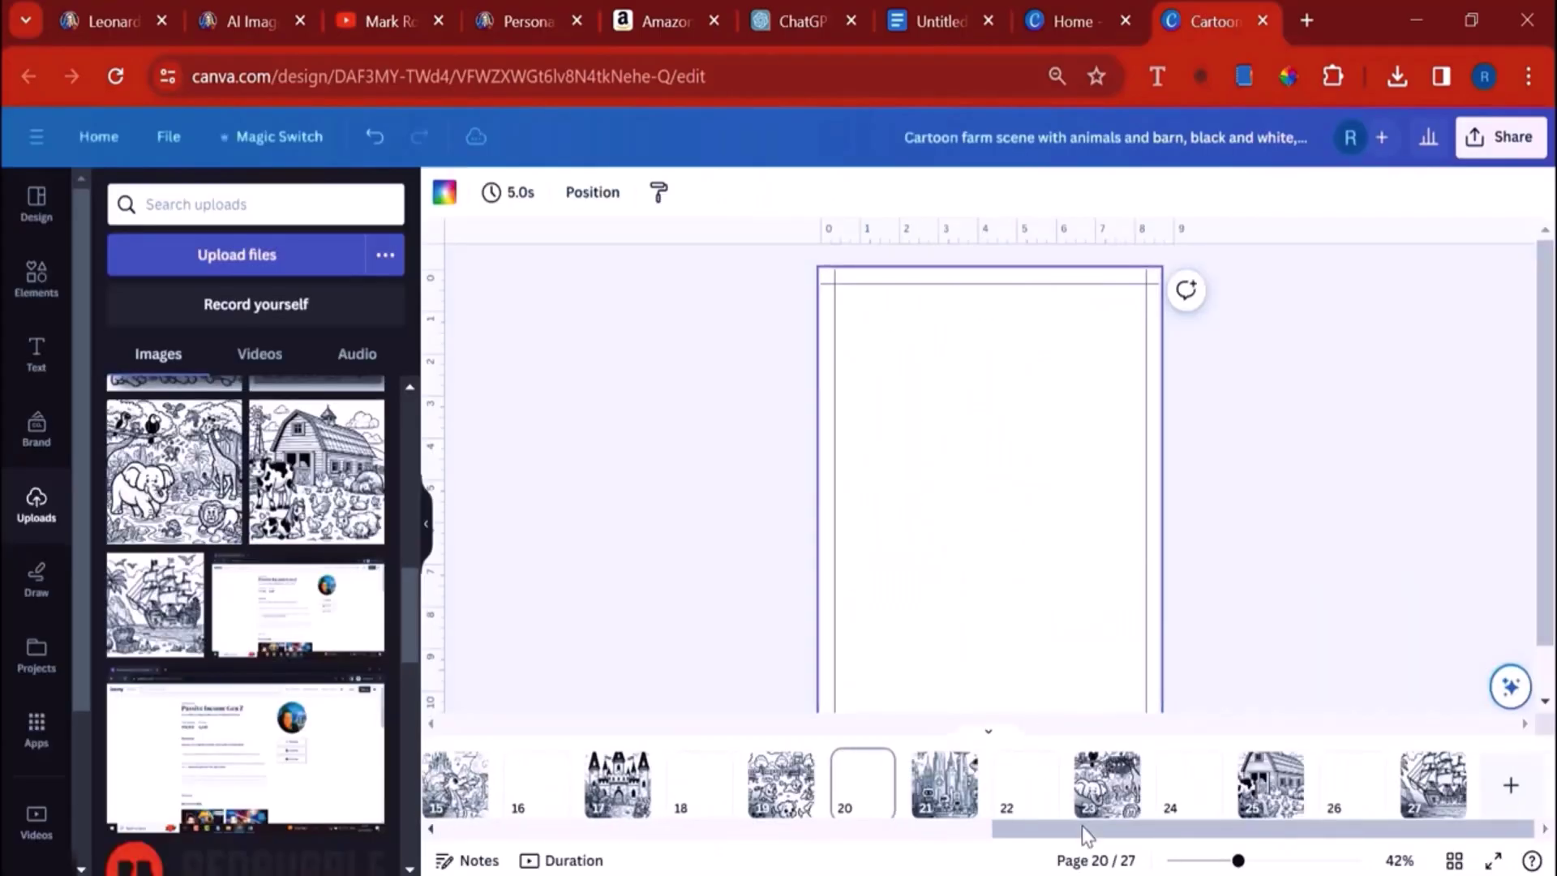
Step: Add the heading "Color the next elephant" to blank page 2, and delete it again
left_click_drag(1086, 835, 489, 839)
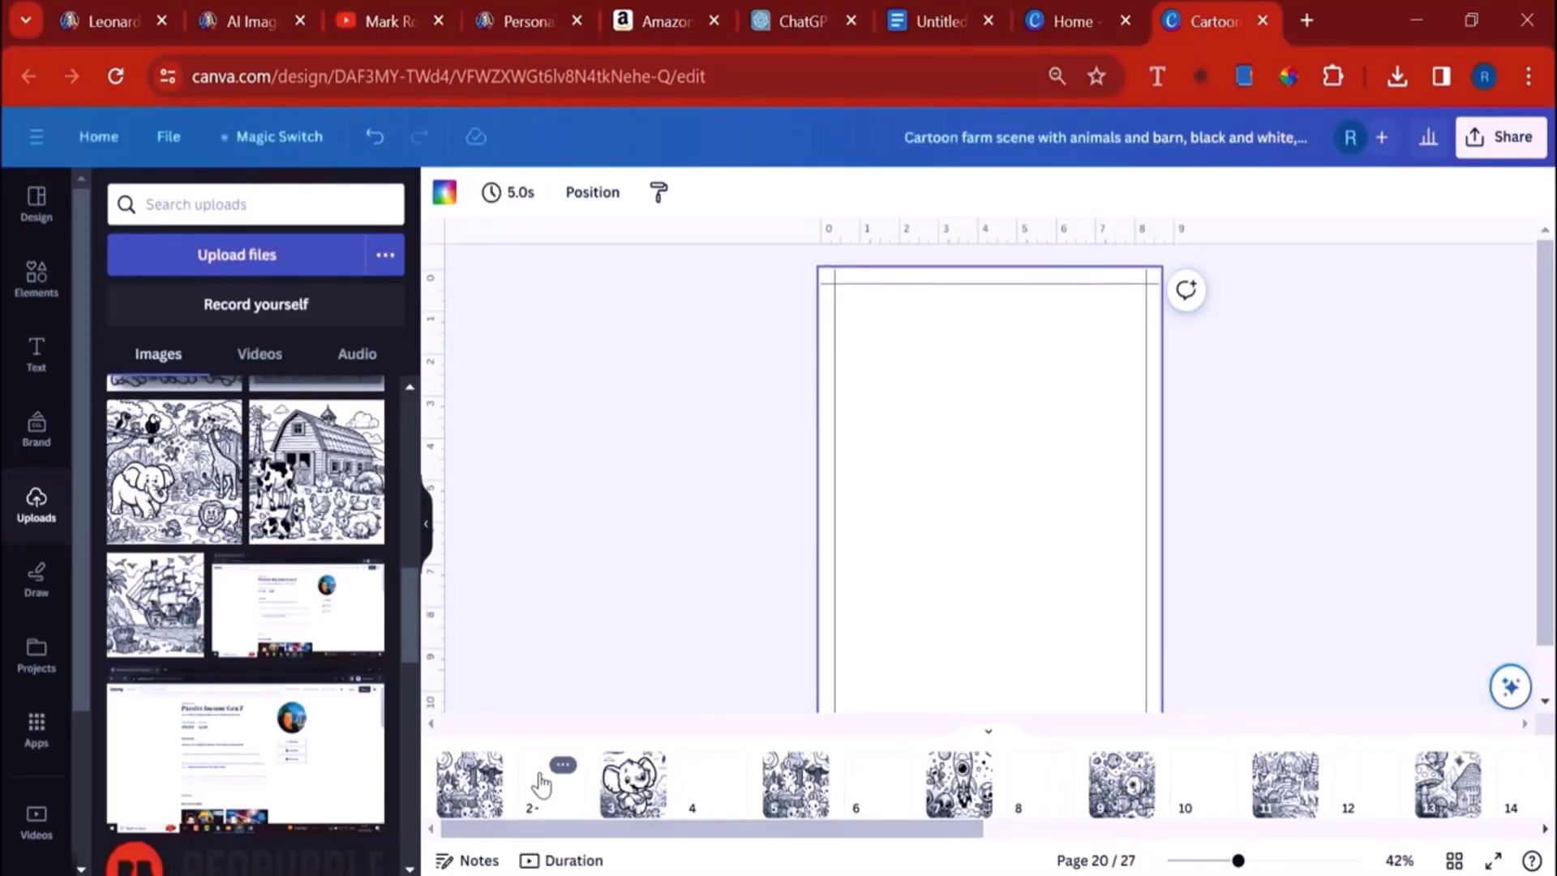
left_click(541, 783)
left_click(39, 377)
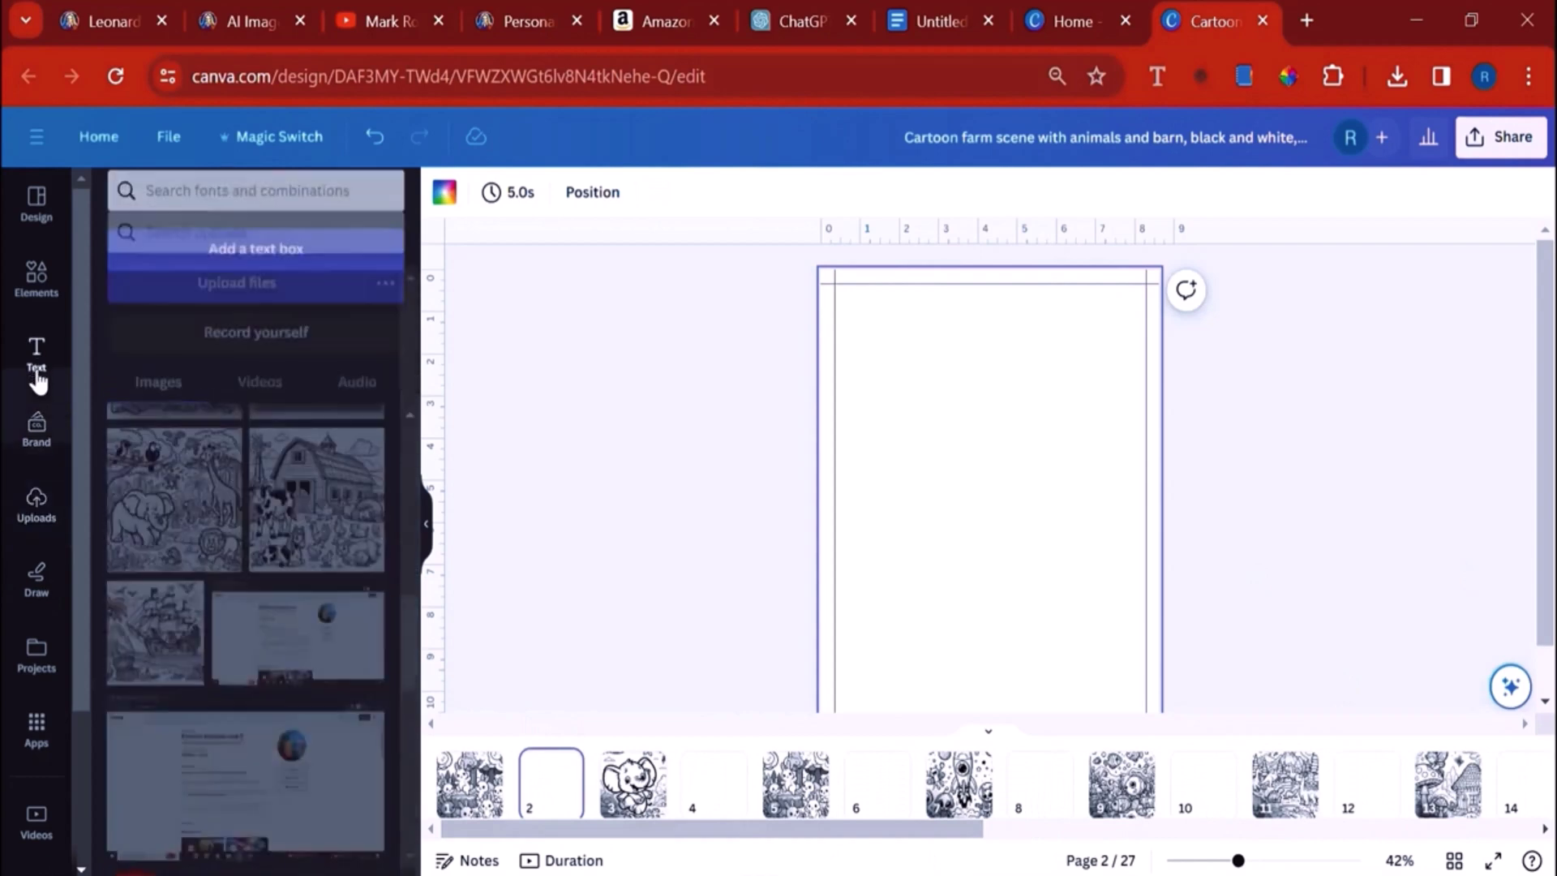
left_click(223, 365)
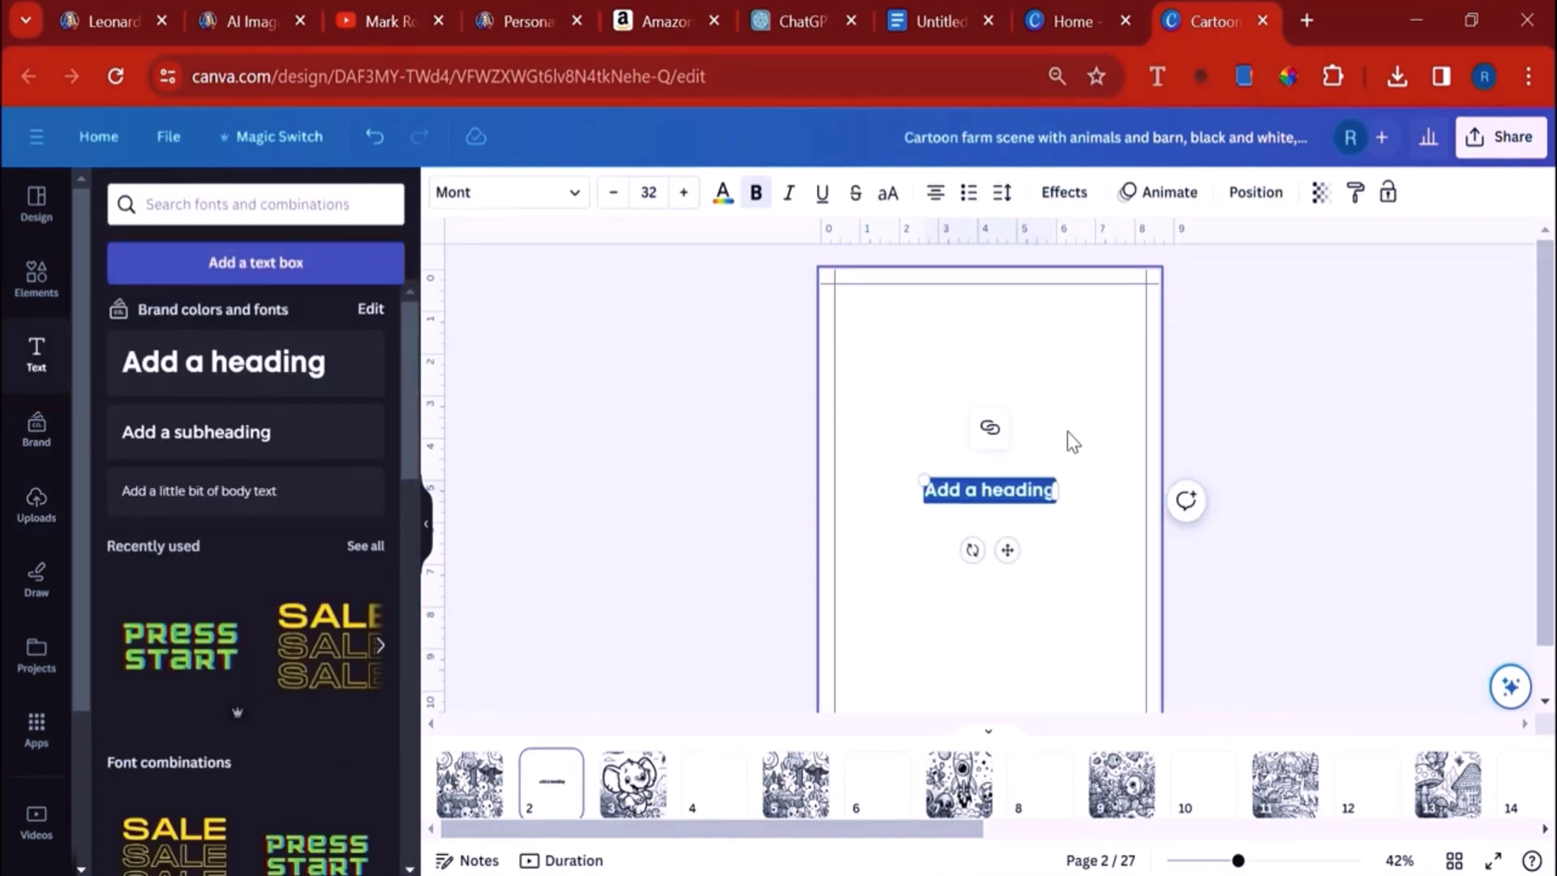
type("Color the")
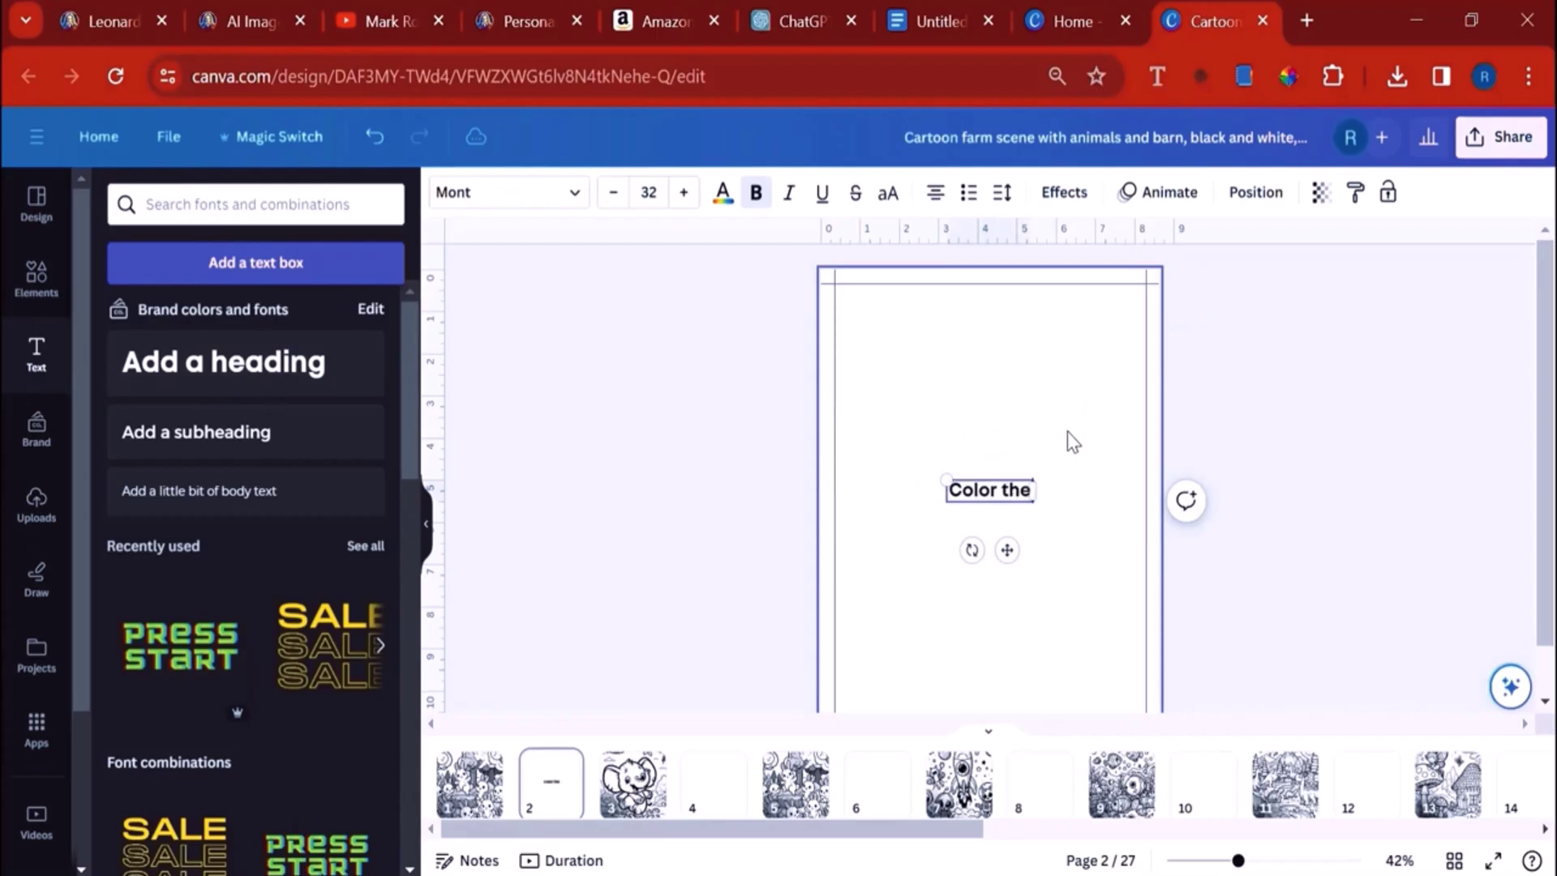
type(" next elephant")
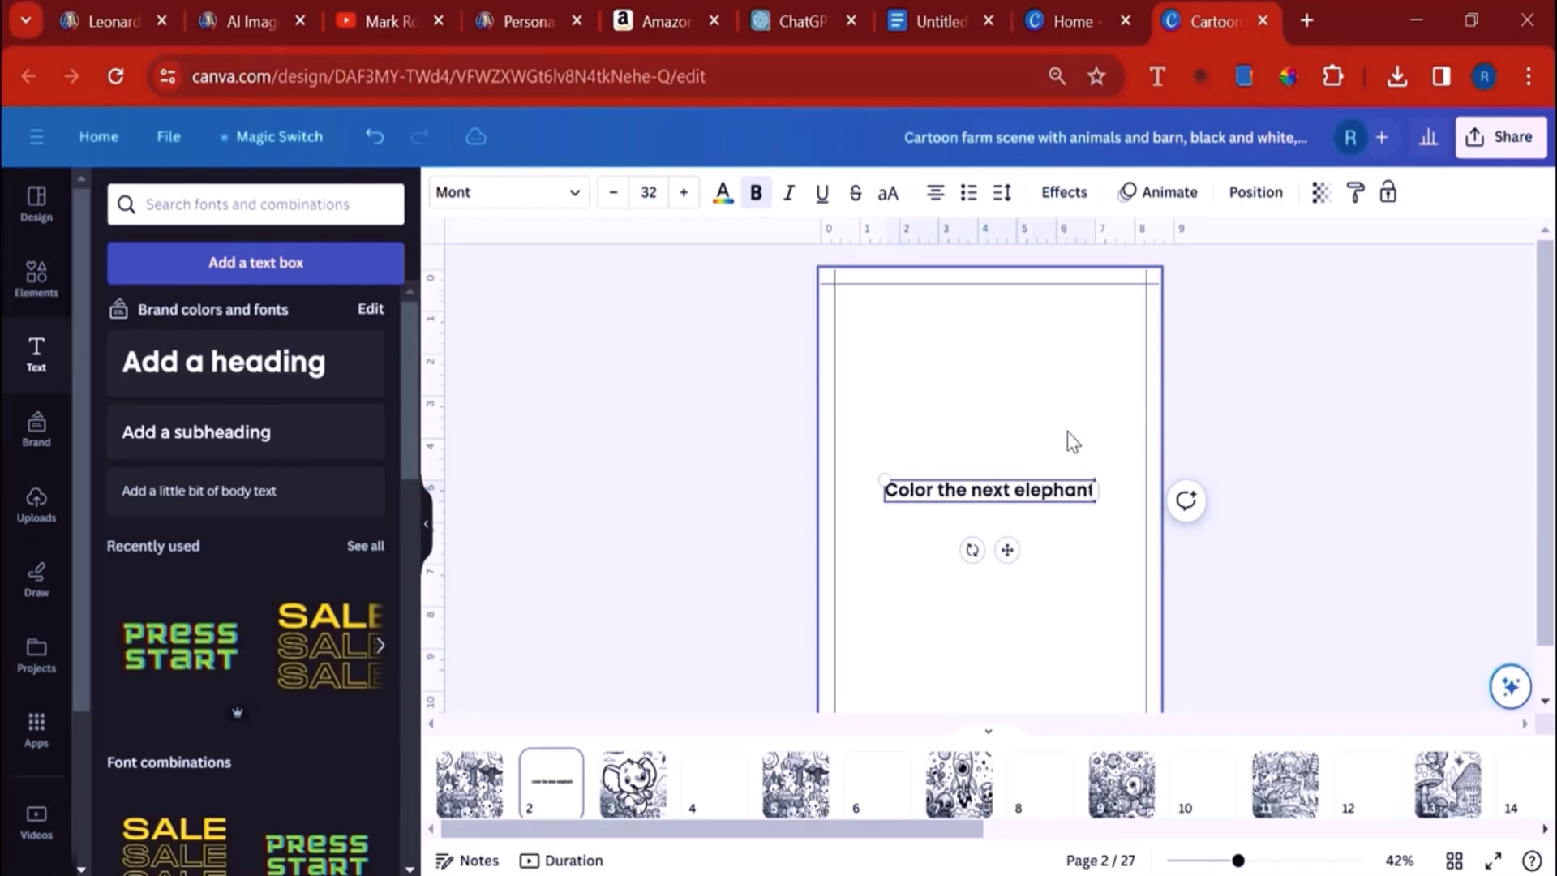
left_click_drag(910, 448, 1073, 586)
key("Delete")
Step: Rename the design "Cartoon farm animals Paperback Coloring Book - 8.5x11 Inches"
left_click(1500, 136)
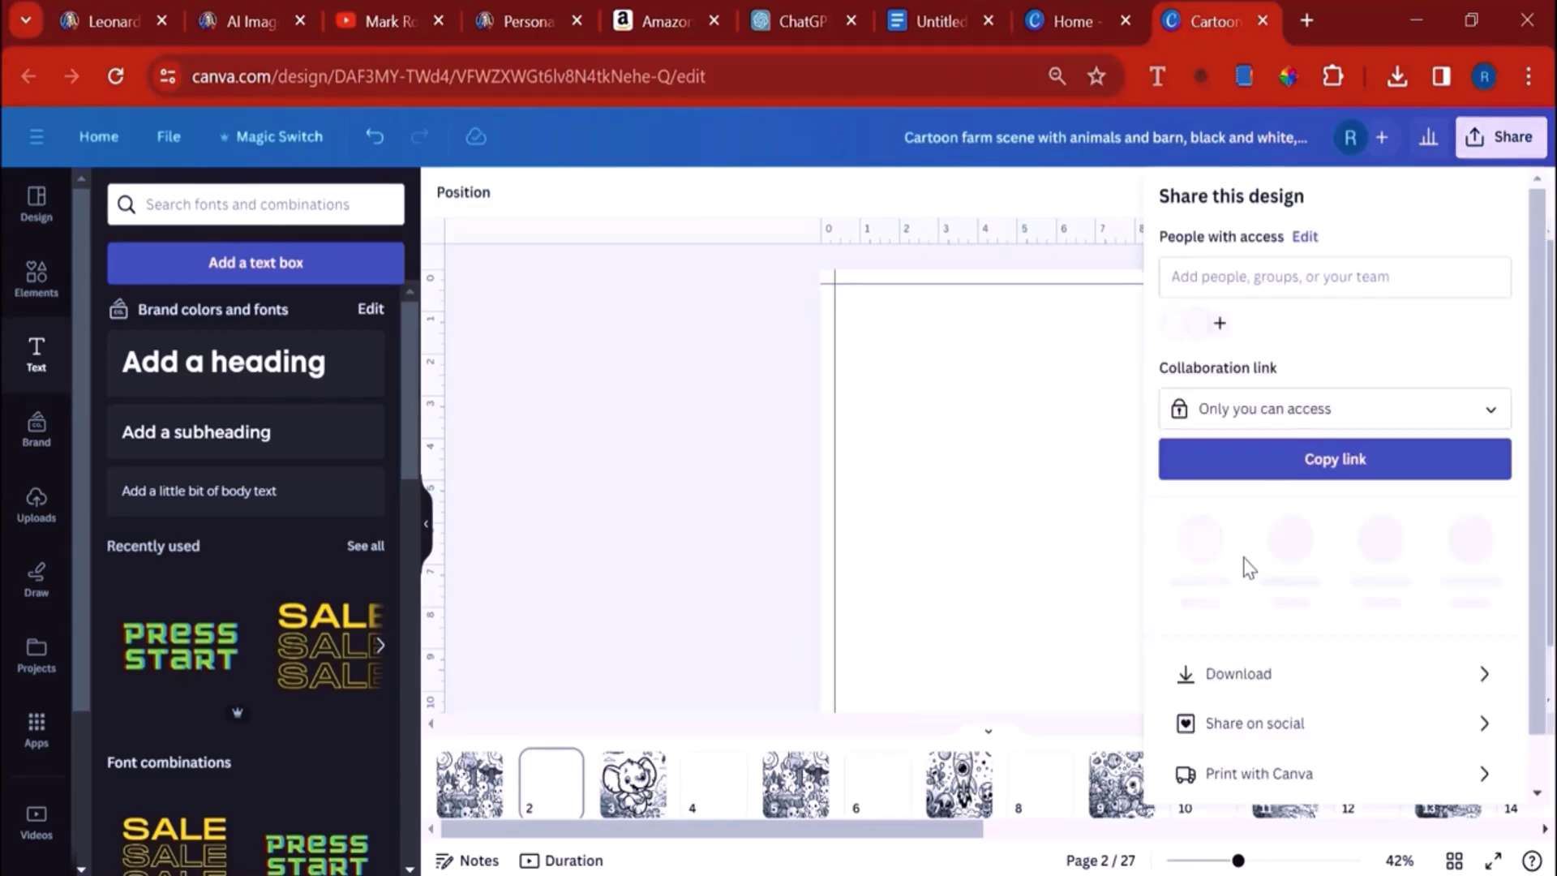
left_click(1255, 665)
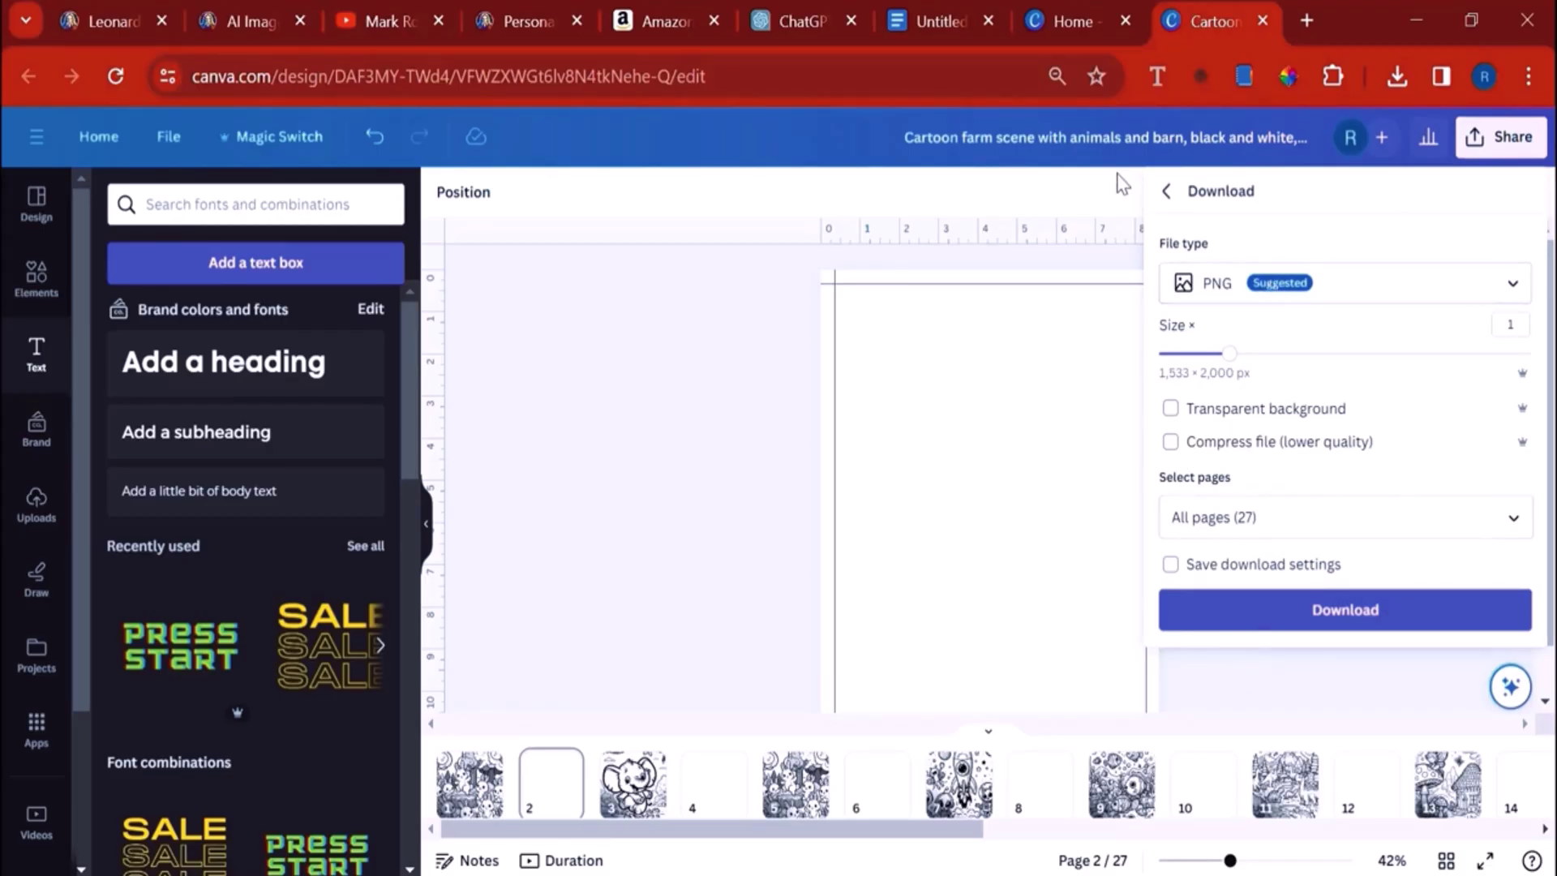
left_click(1098, 136)
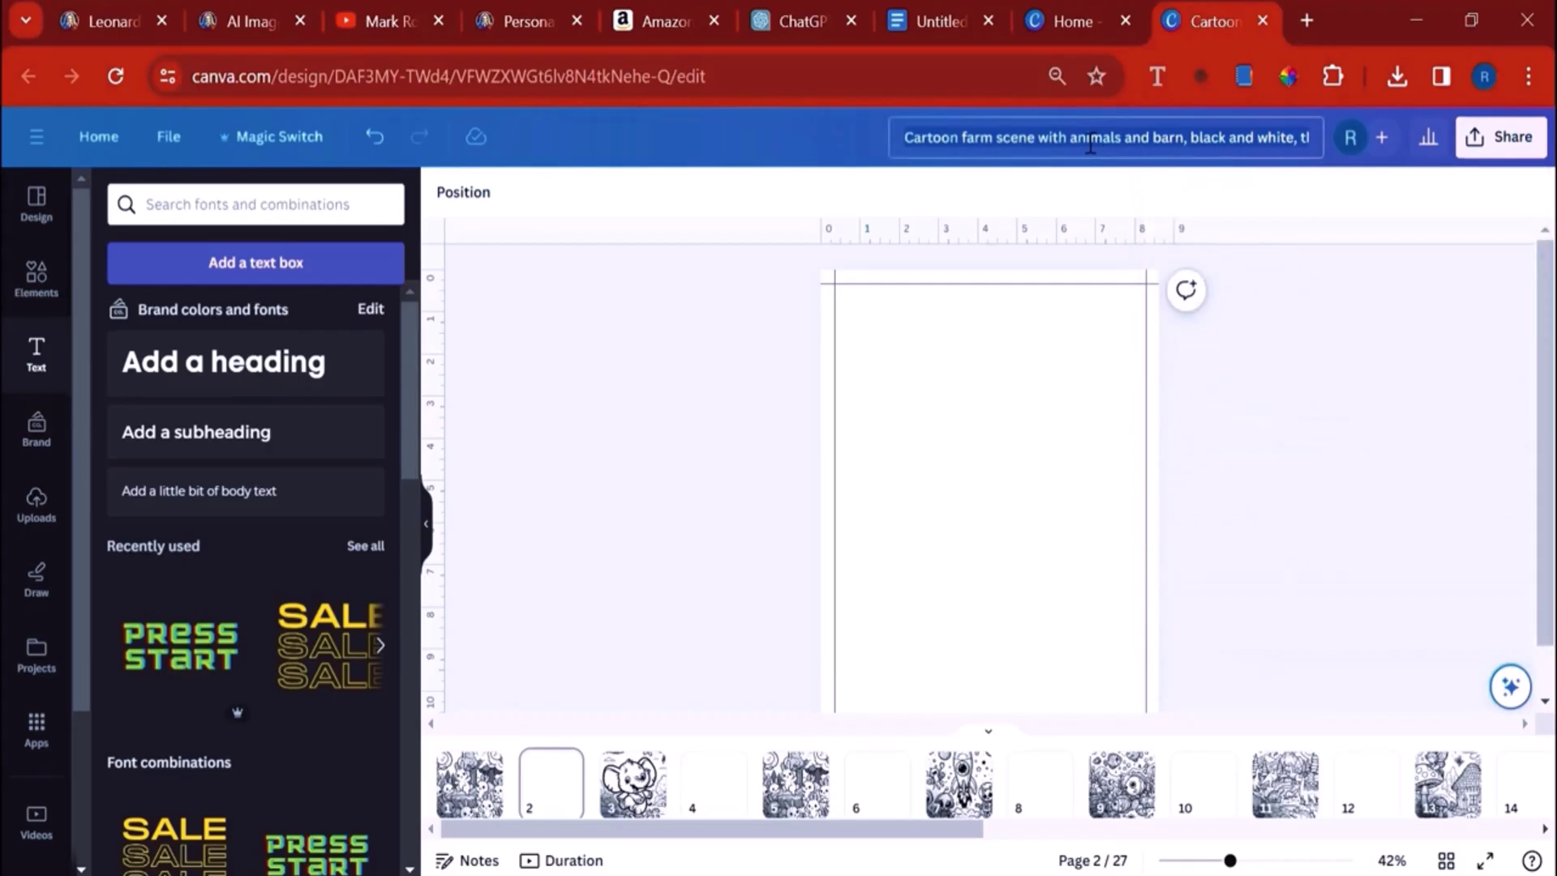
left_click(1091, 140)
left_click_drag(1015, 138, 1073, 136)
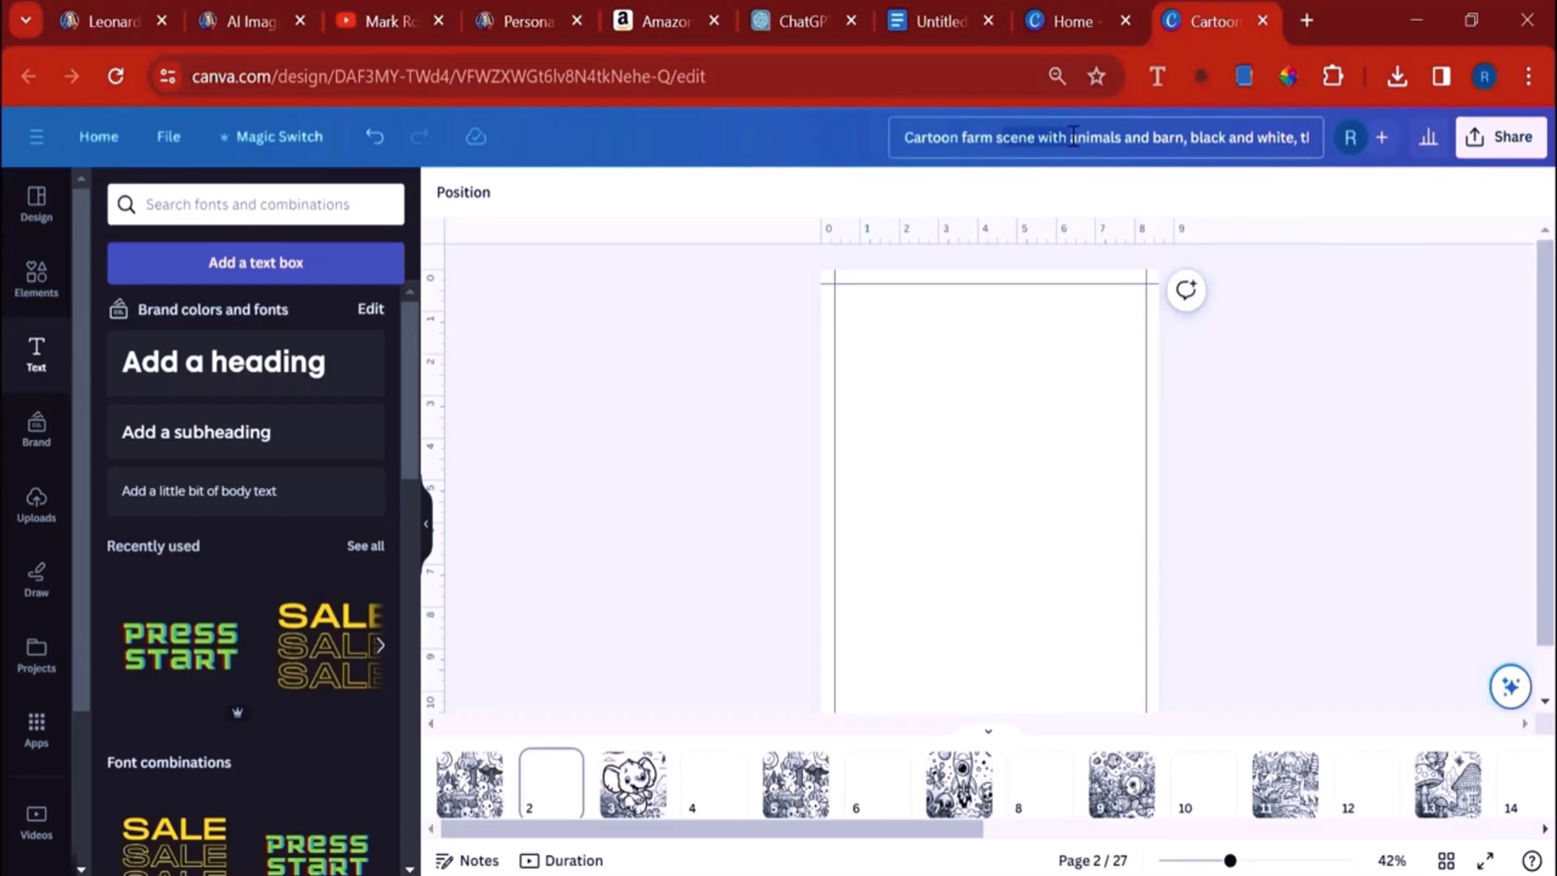
key("BackSpace")
key("BackSpace")
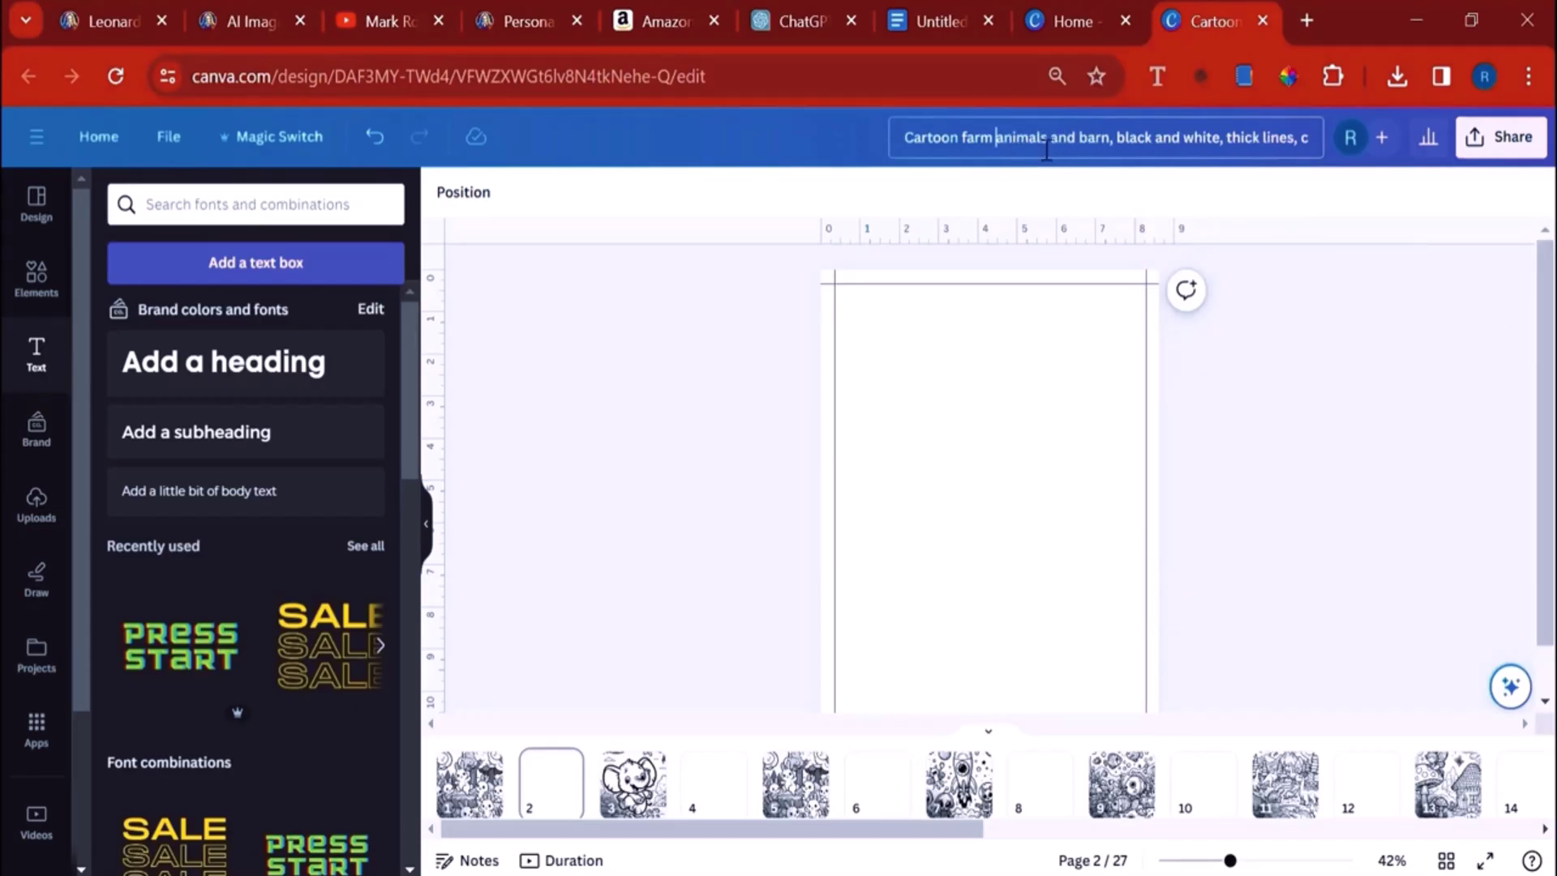
key("End")
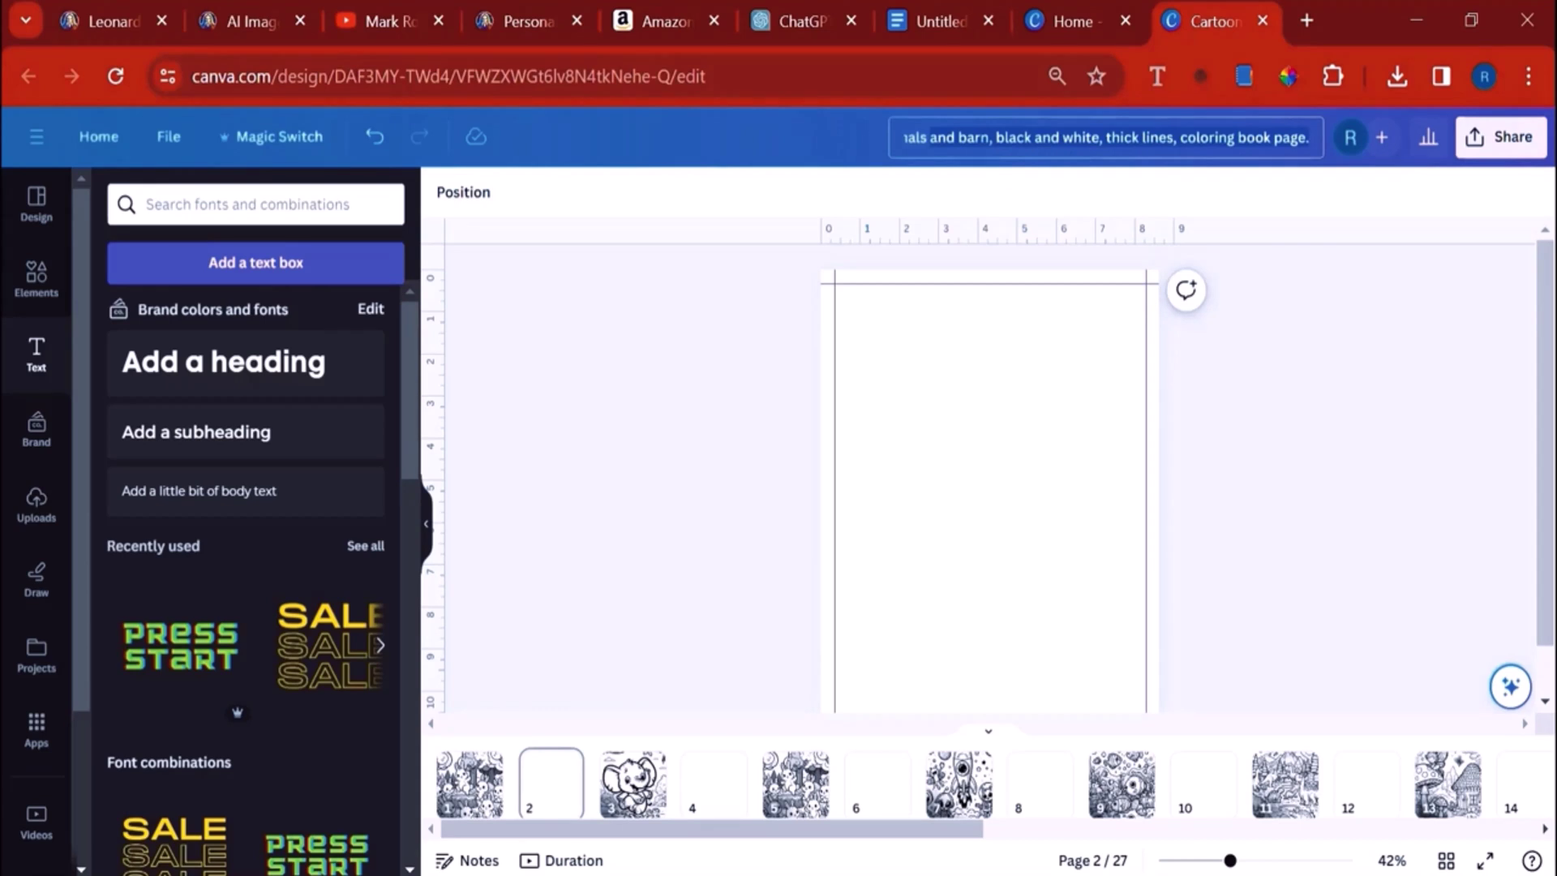
key("BackSpace")
type("P")
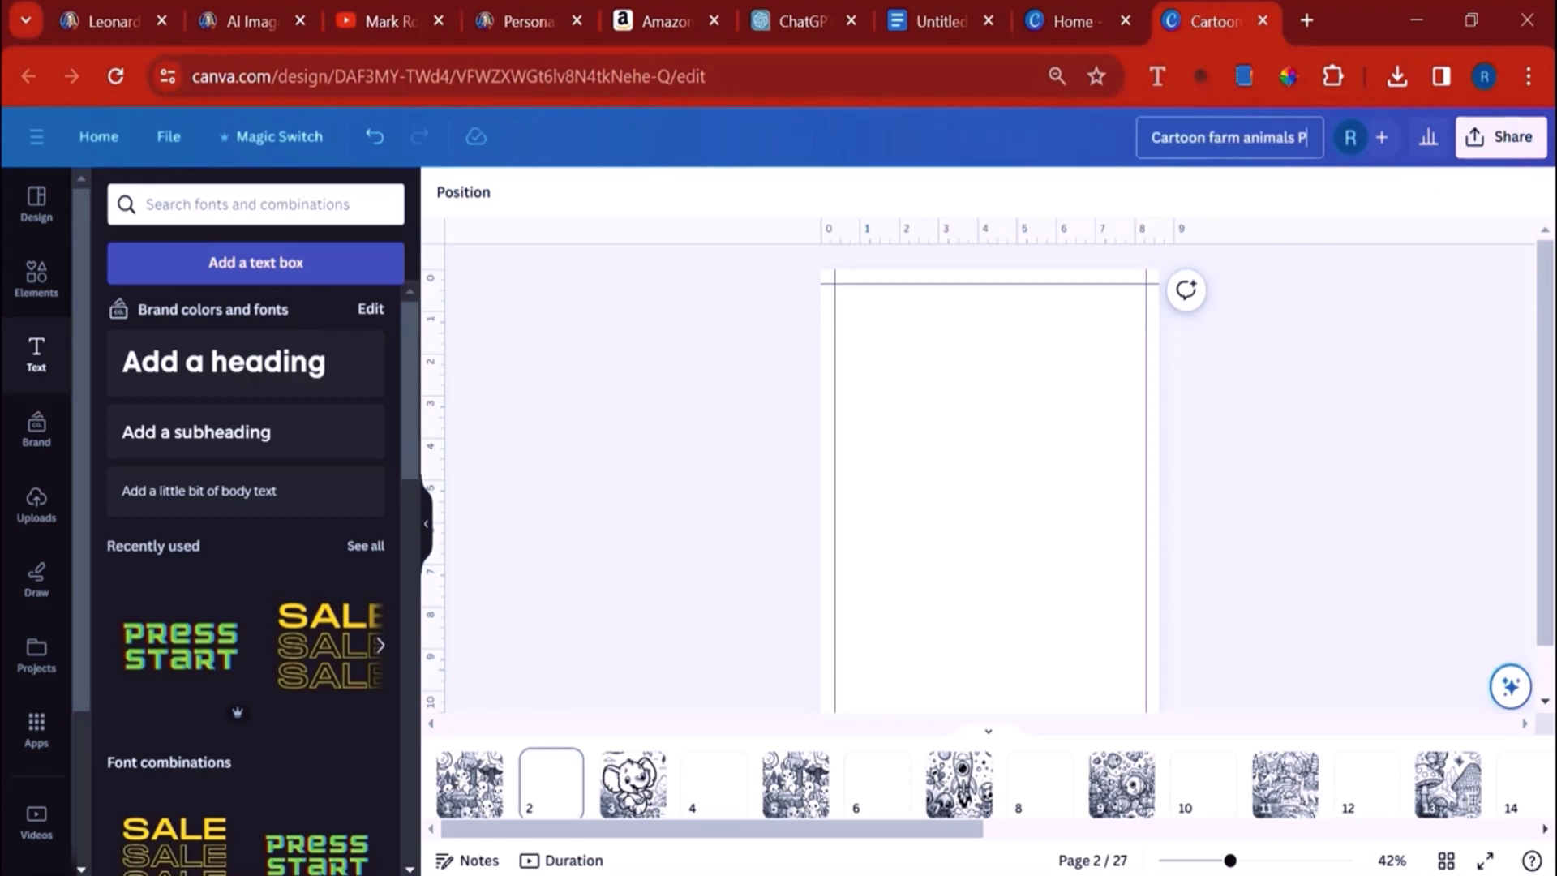
type("aperback")
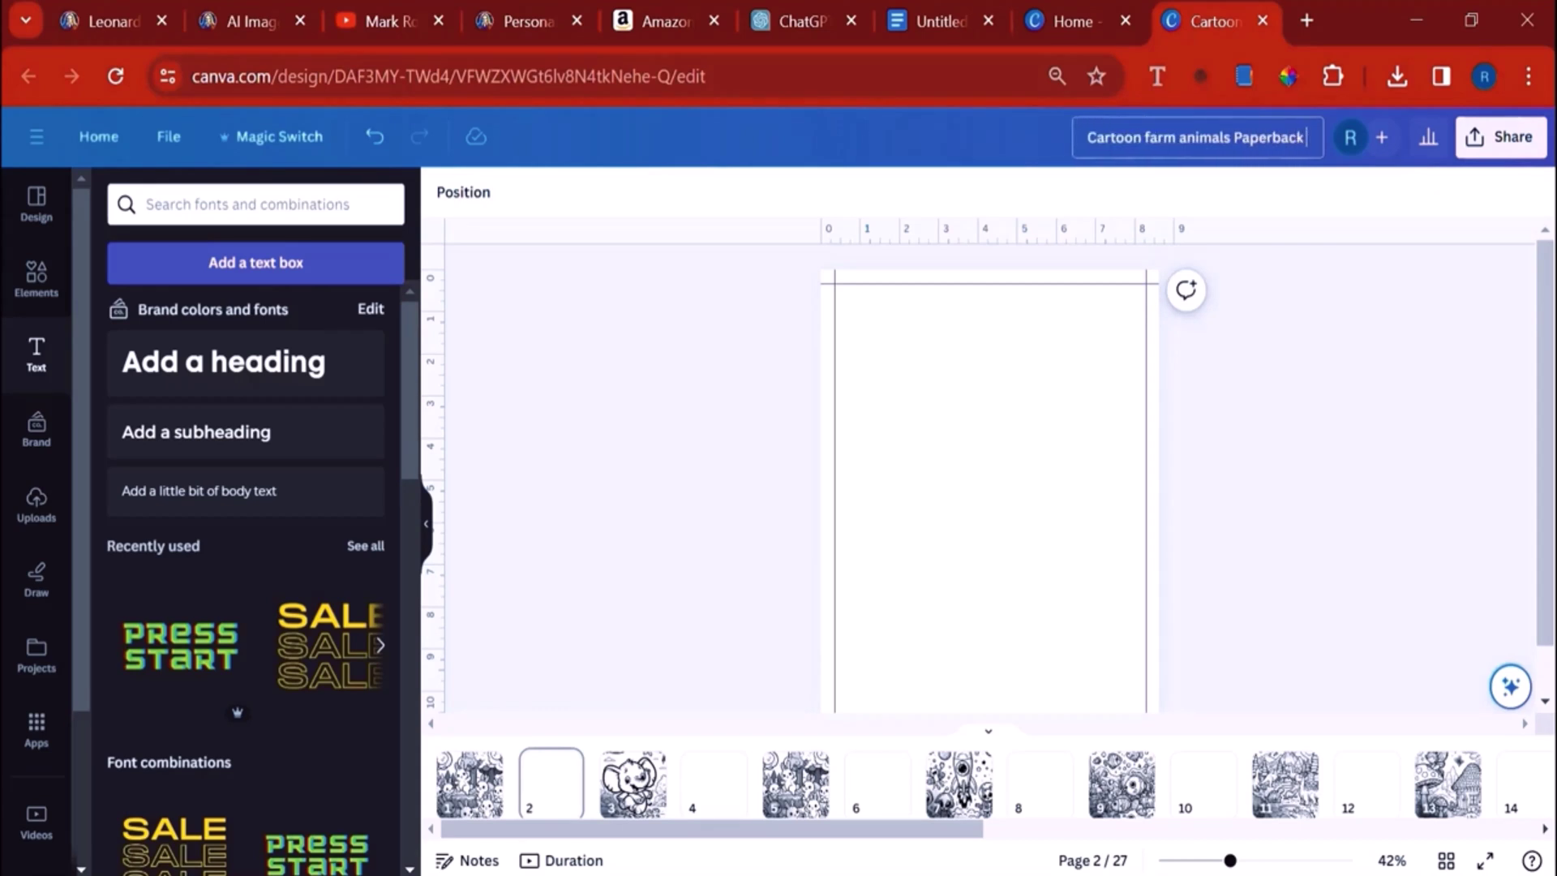
type(" Coloring B")
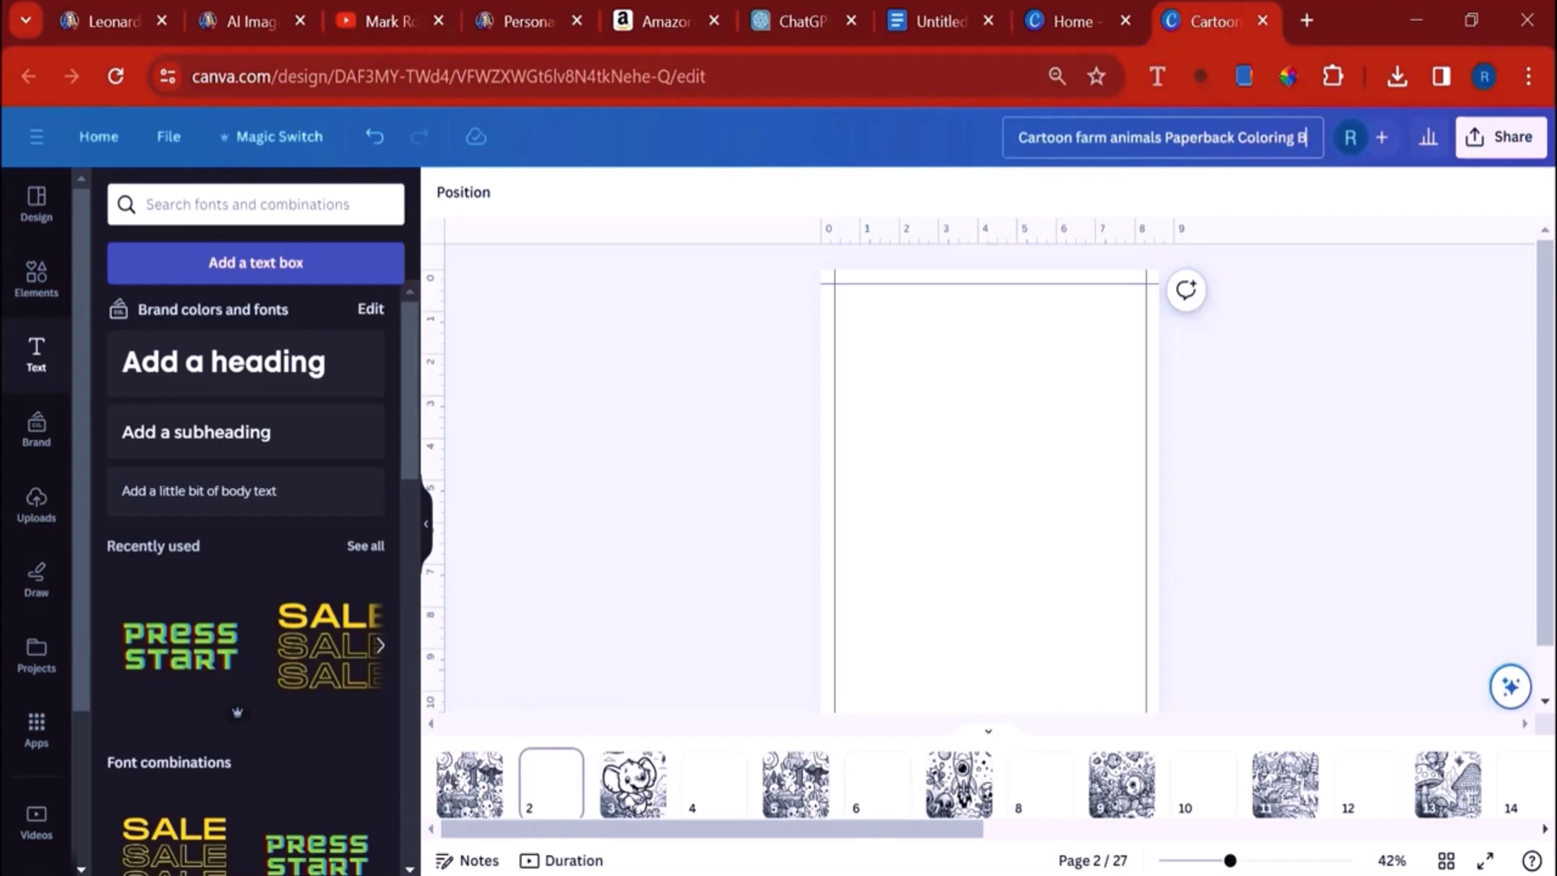
type("ook - 8.")
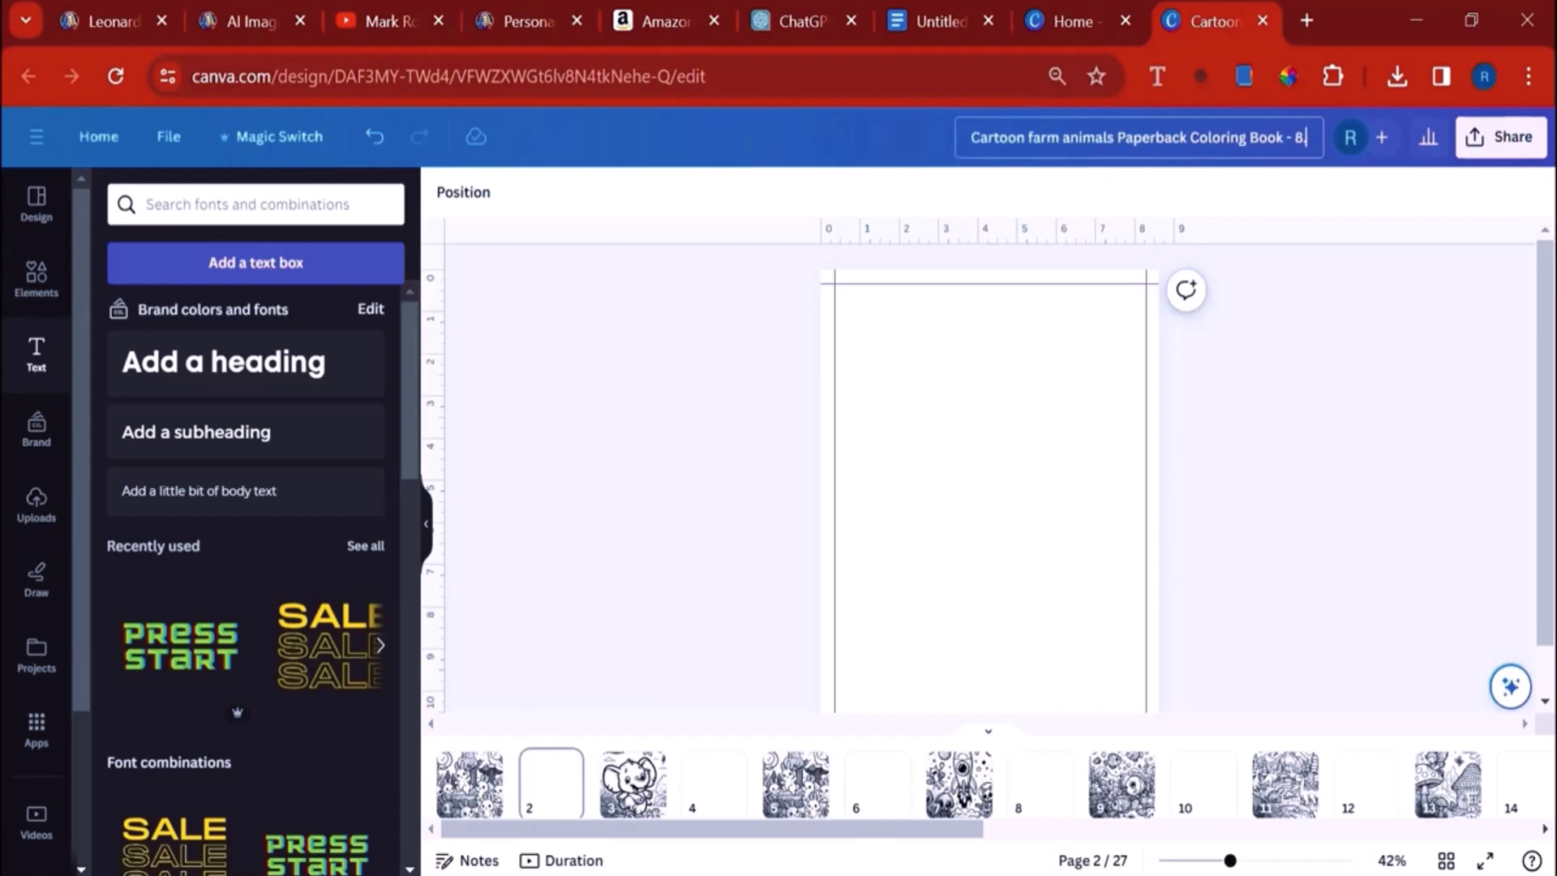
type("5x11 ")
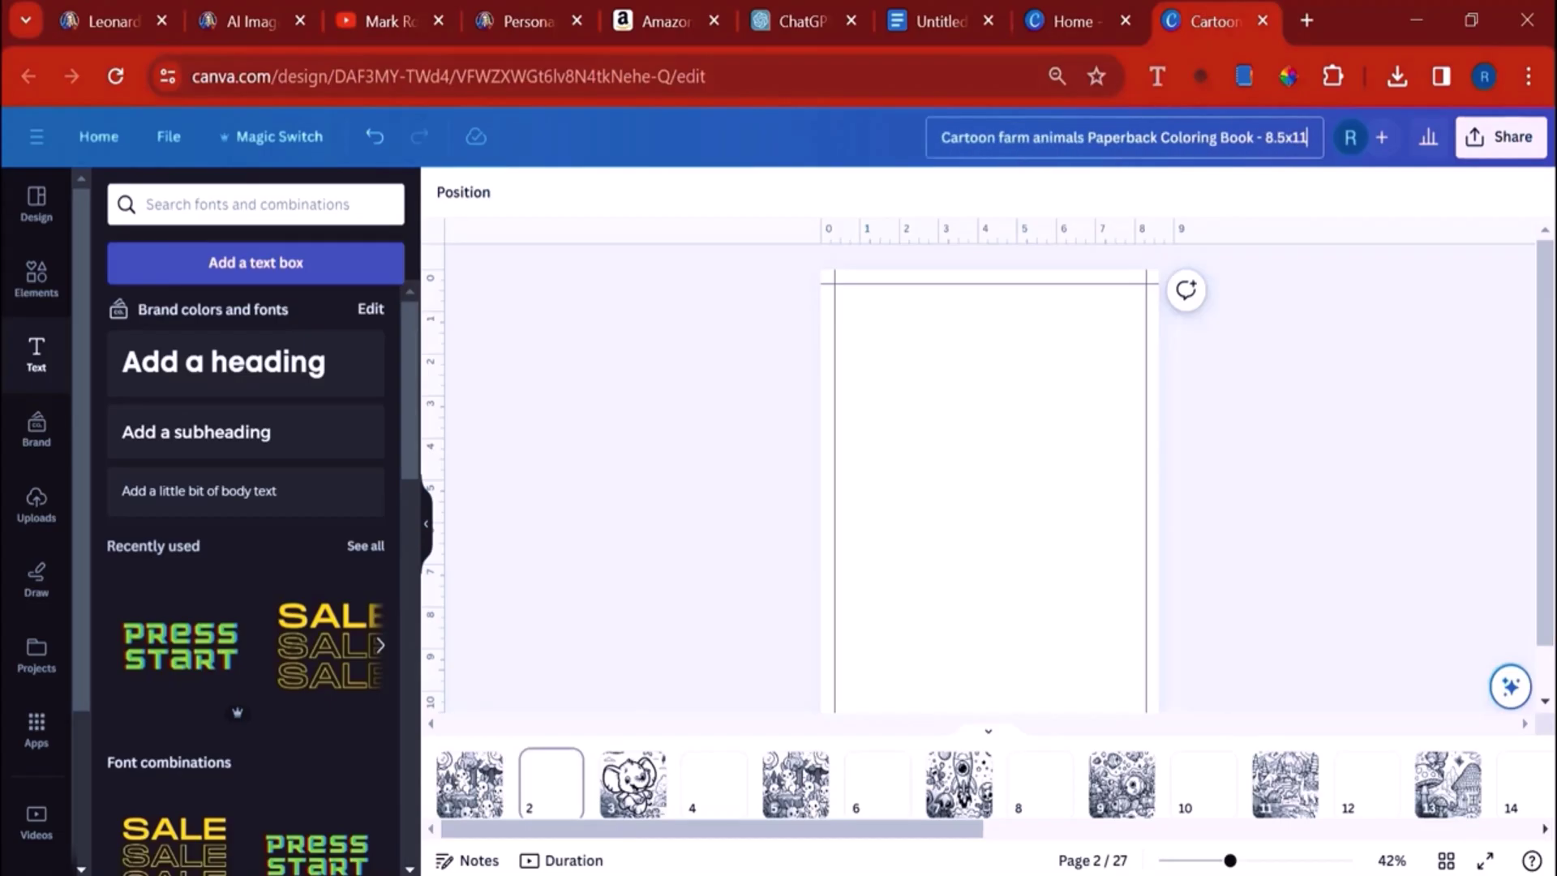
type("Inches")
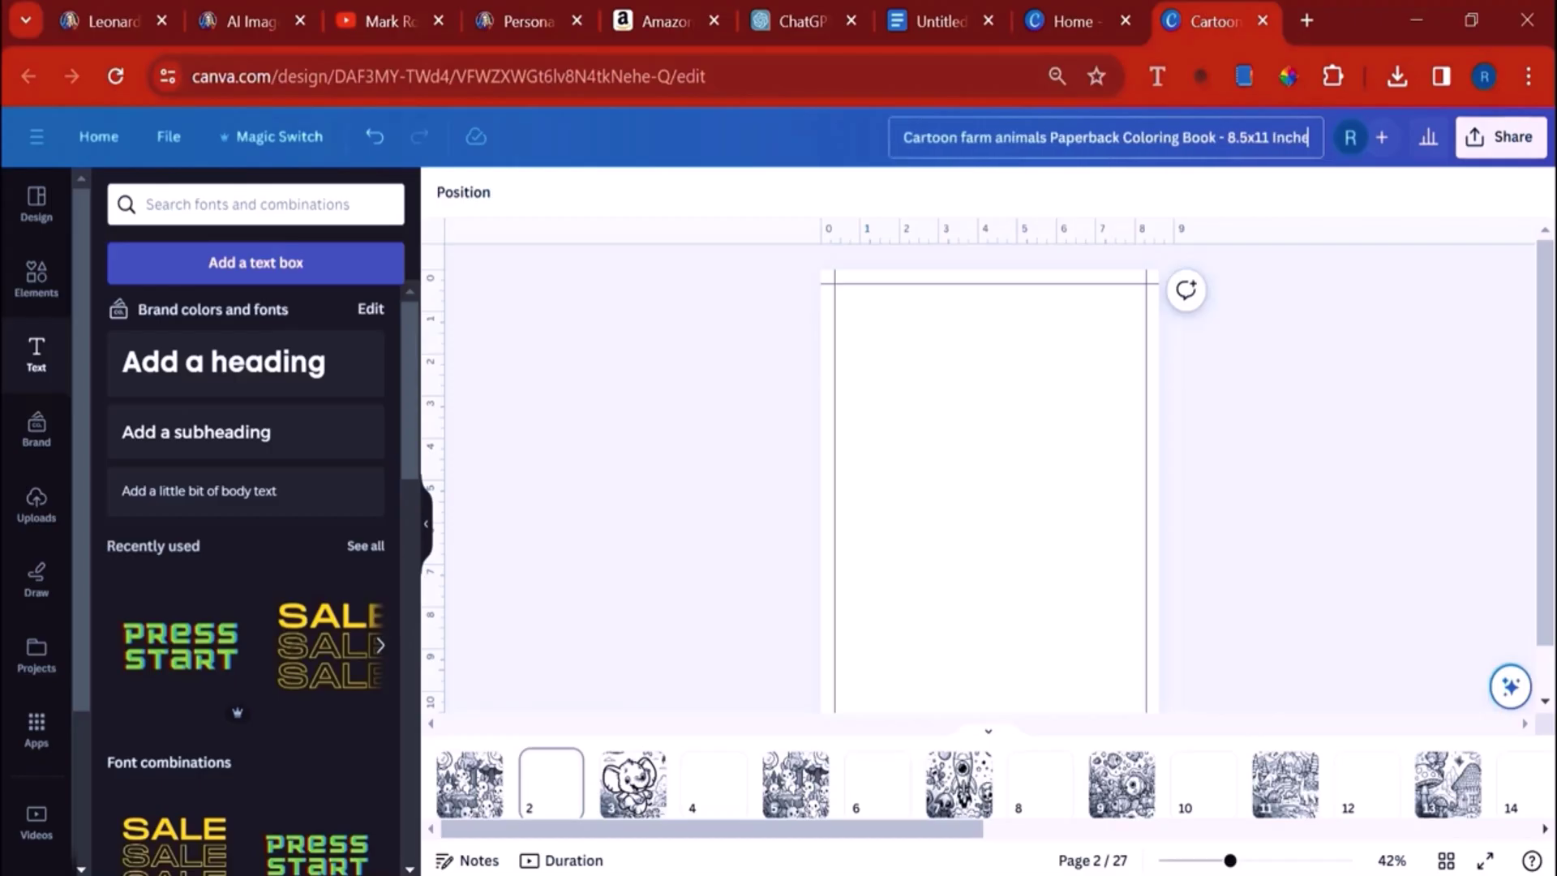
left_click(1354, 324)
Step: Open the design's download options and choose PDF Print as the file type
left_click(1500, 136)
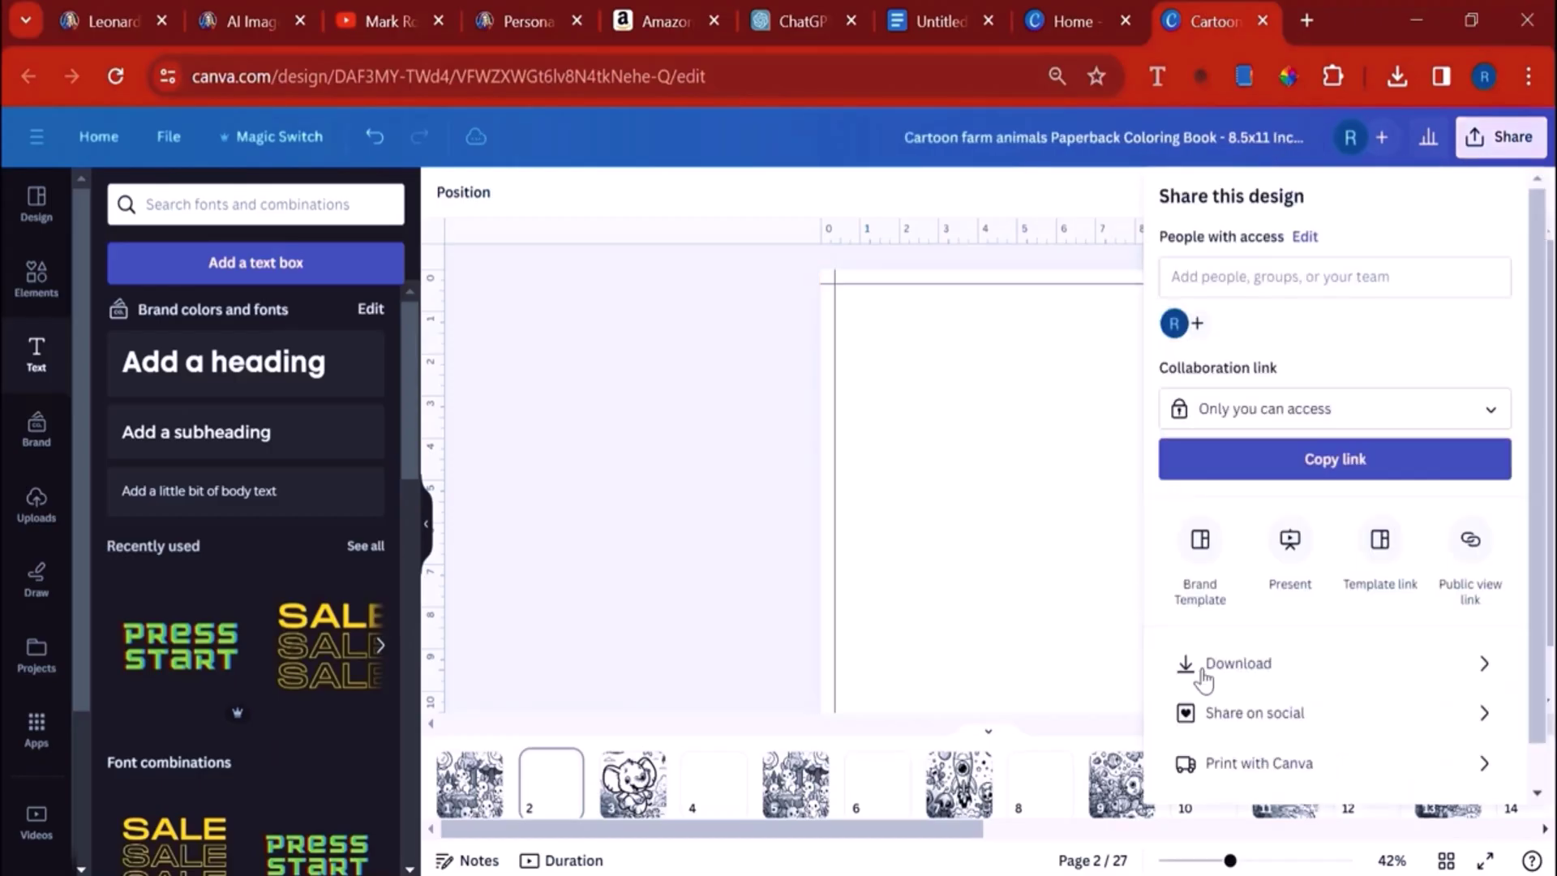
left_click(1216, 663)
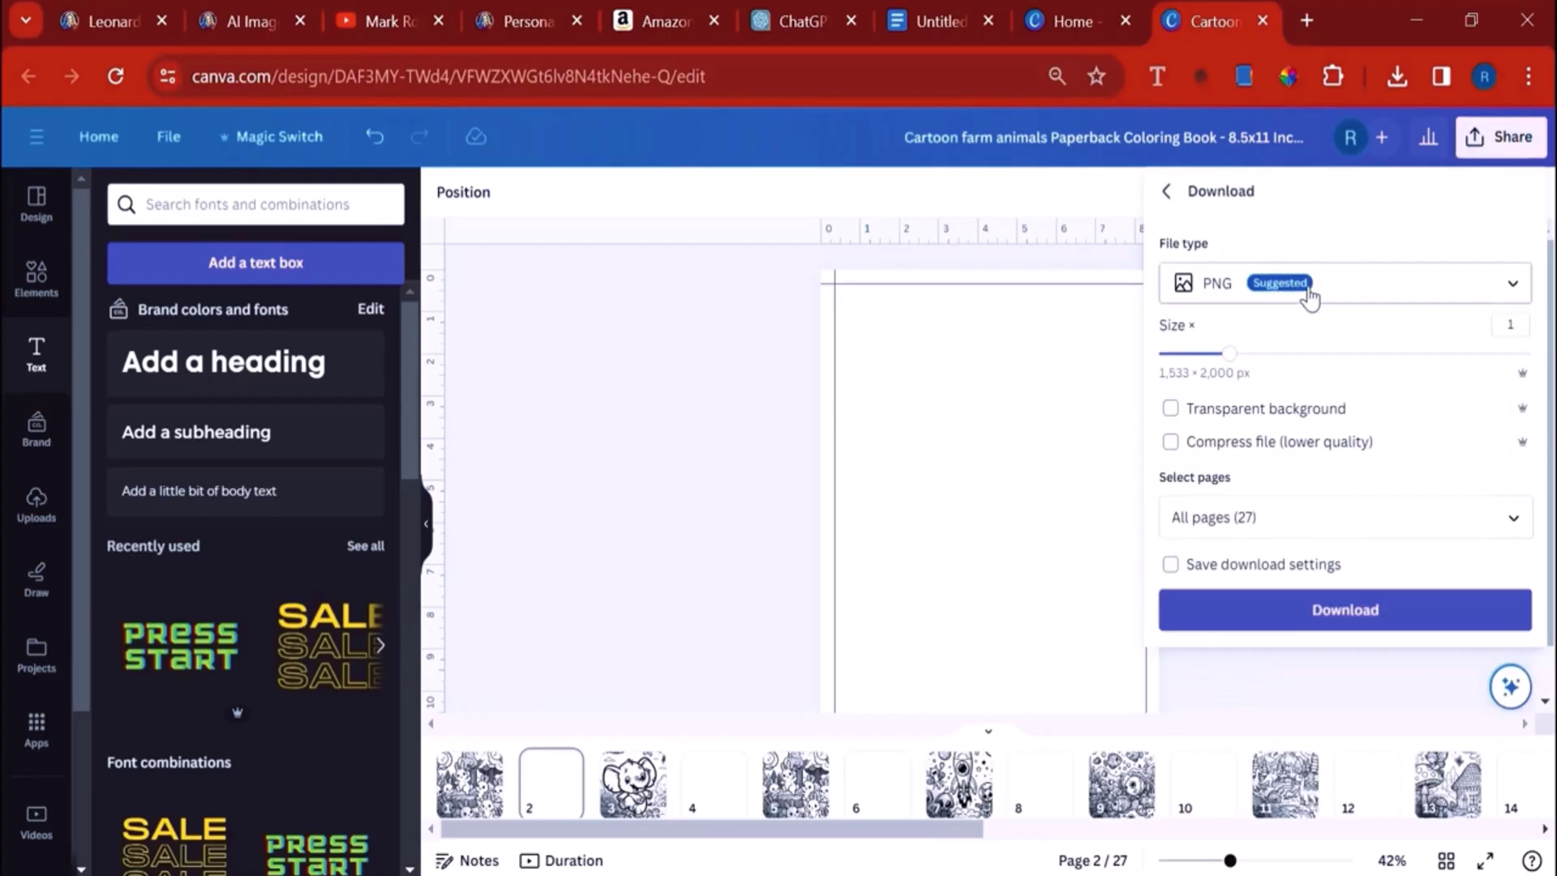
left_click(1290, 286)
scroll(1326, 457, "down", 3)
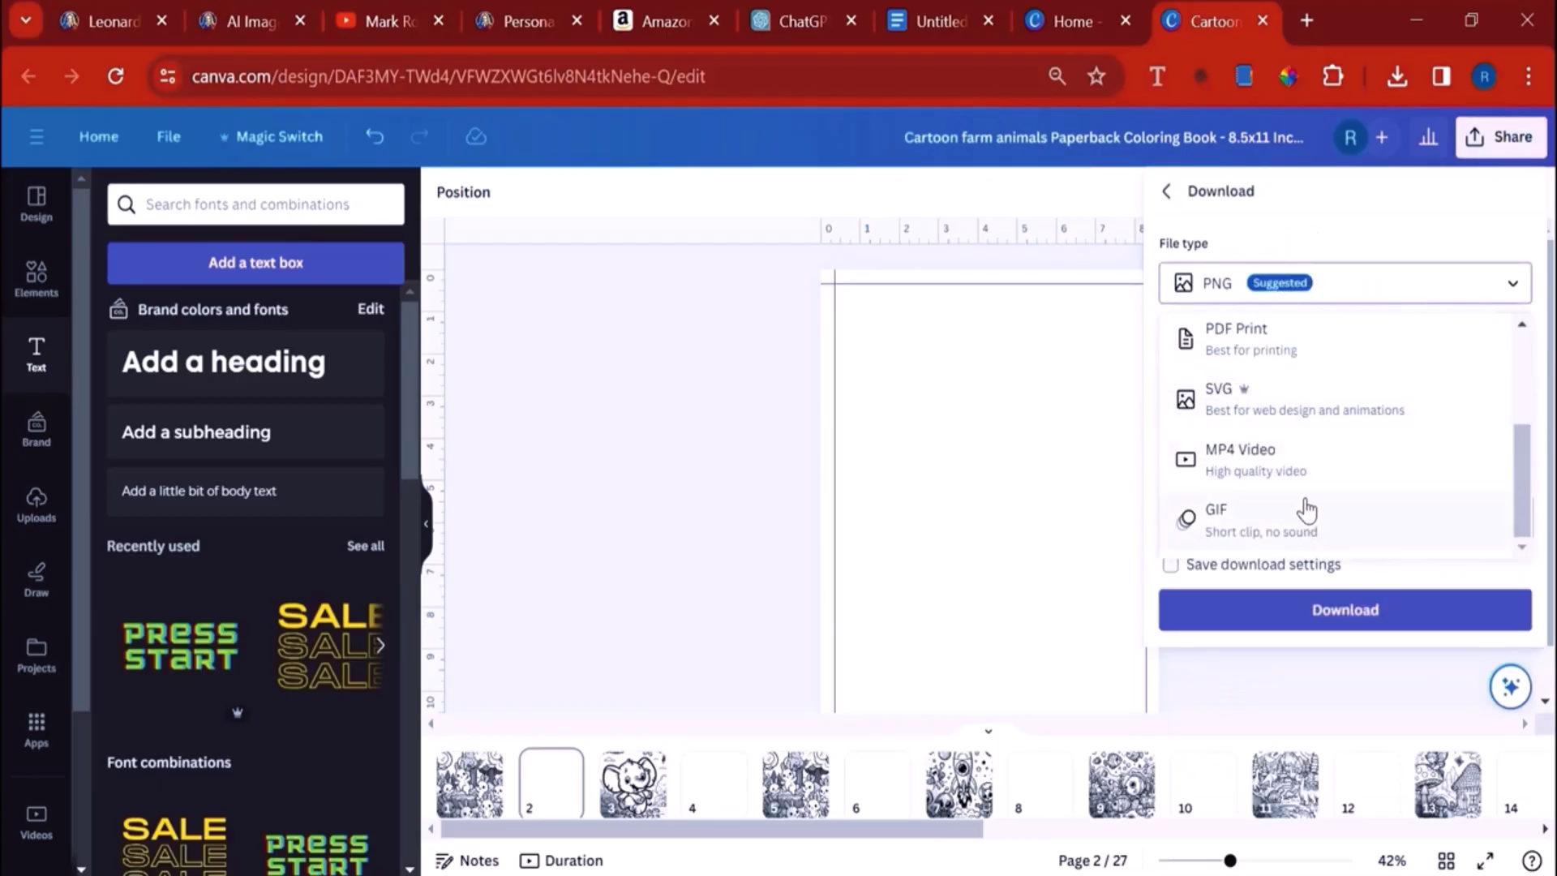
scroll(1303, 509, "up", 3)
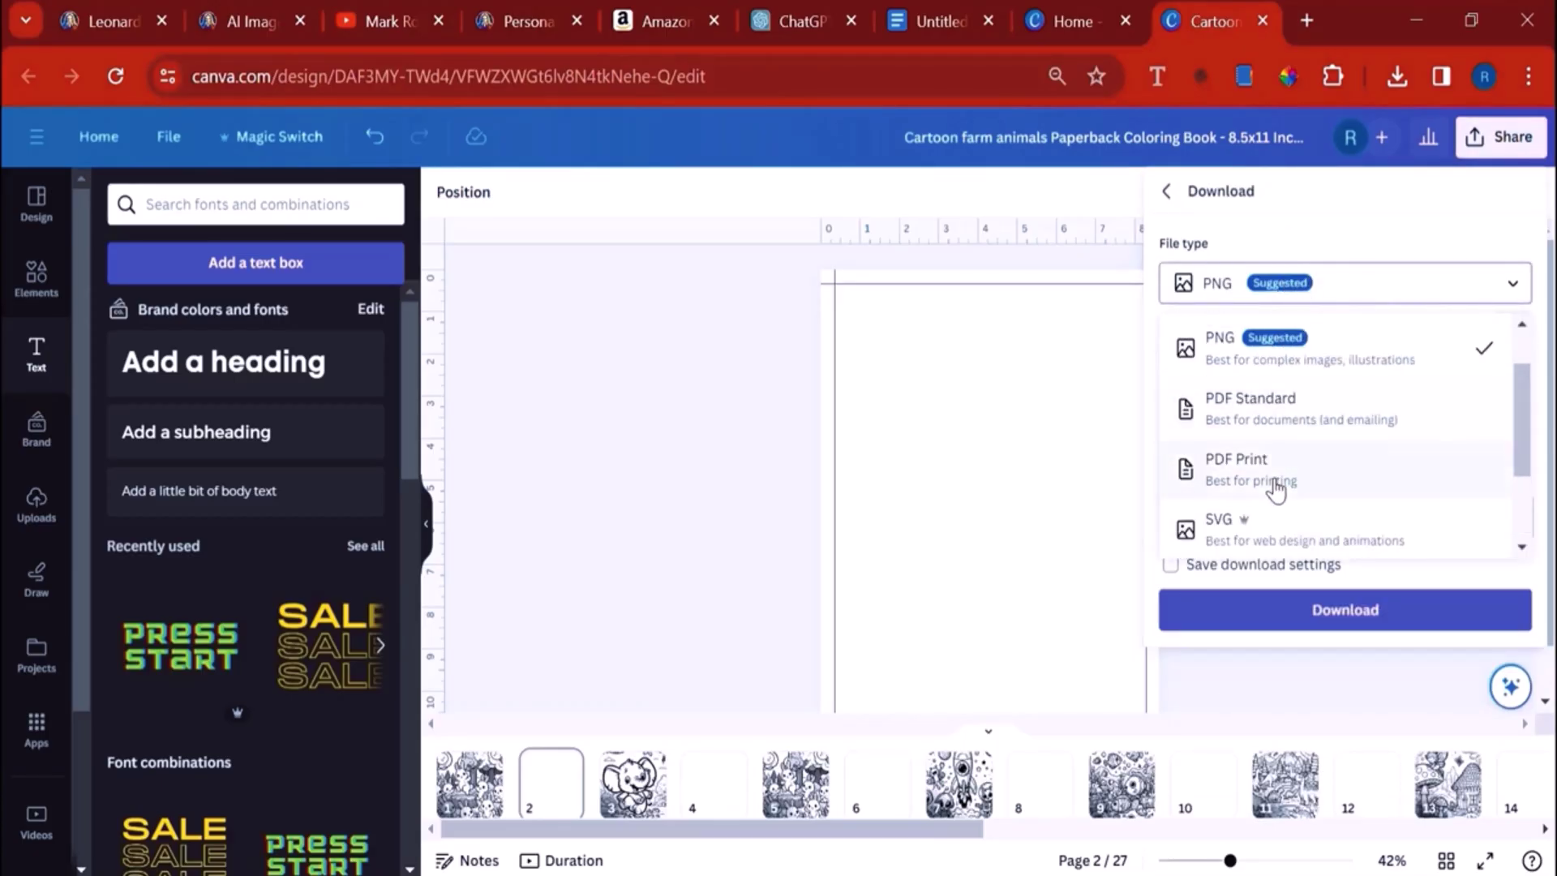
left_click(1277, 487)
Step: Set the color profile to CMYK (best for professional printing) and download all pages as a print PDF
left_click(1298, 561)
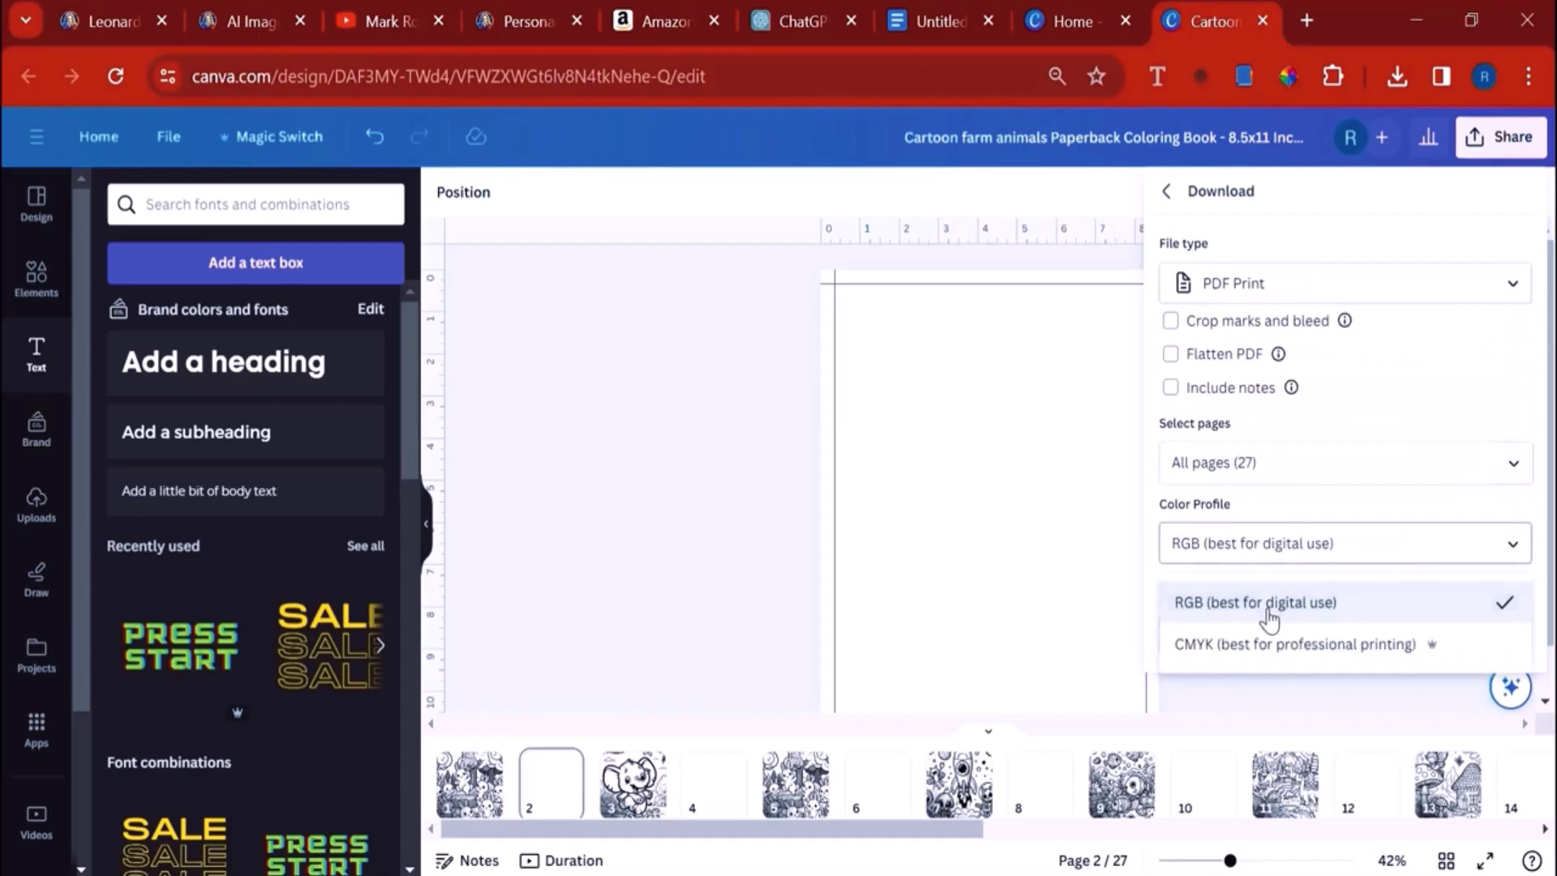
left_click(1259, 641)
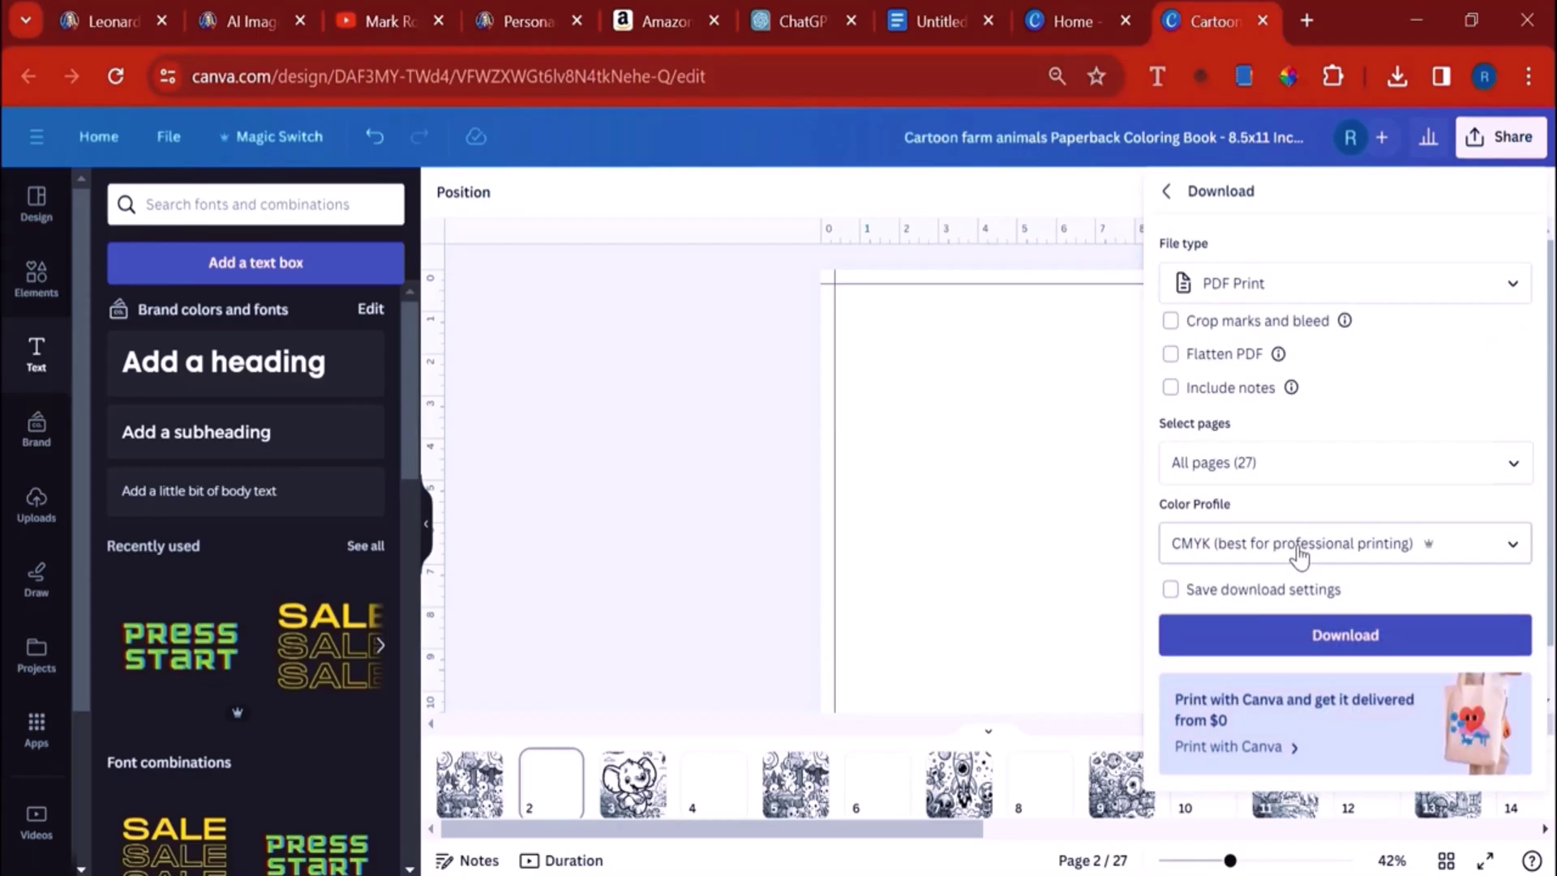
left_click(1306, 555)
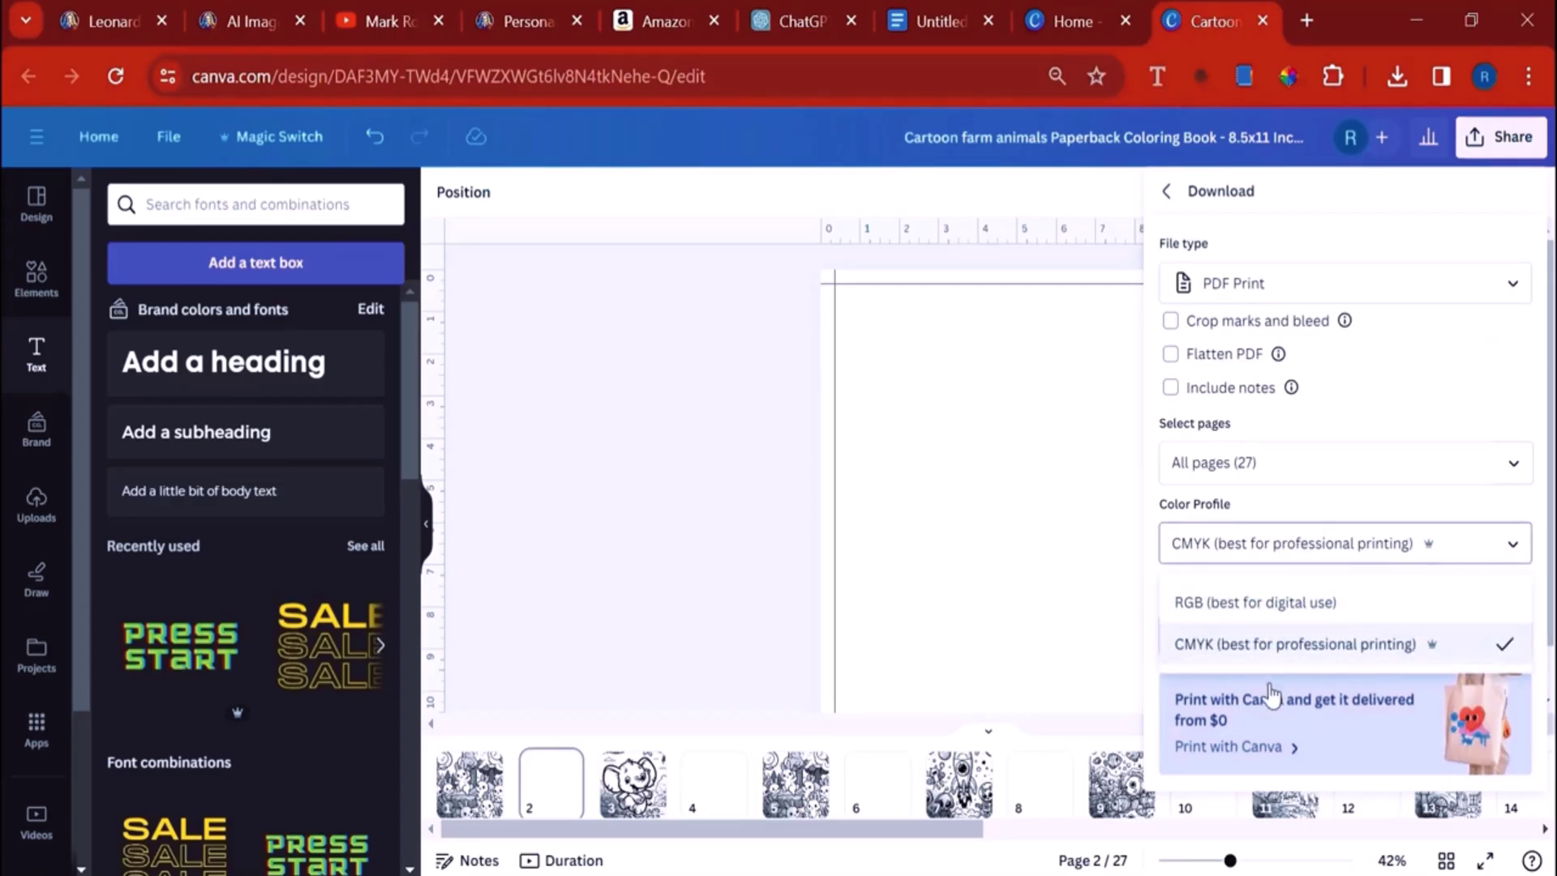
left_click(1275, 659)
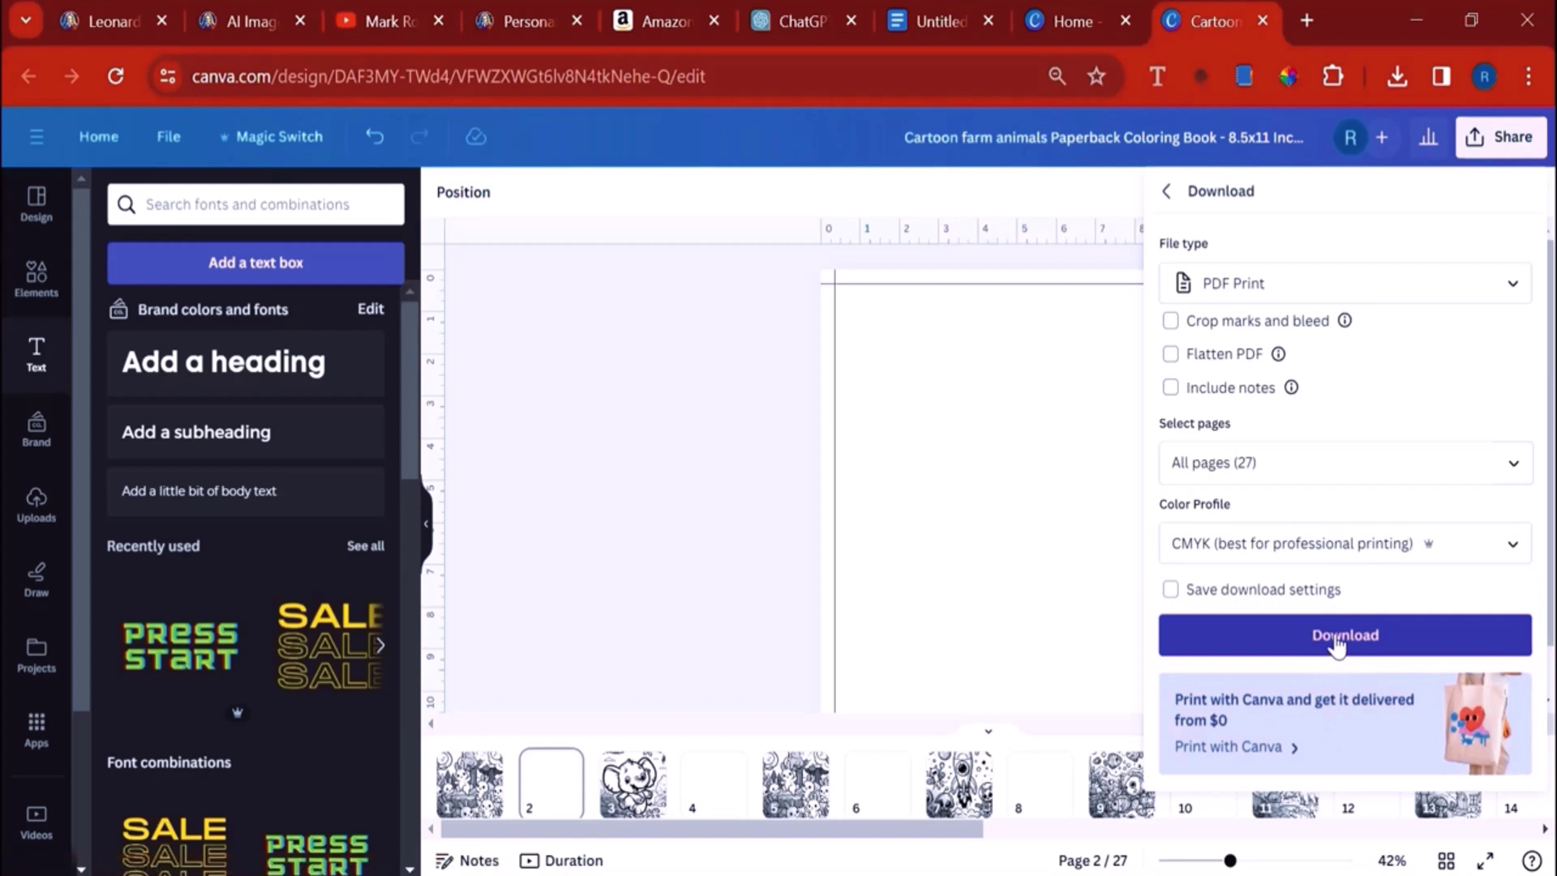
left_click(1337, 641)
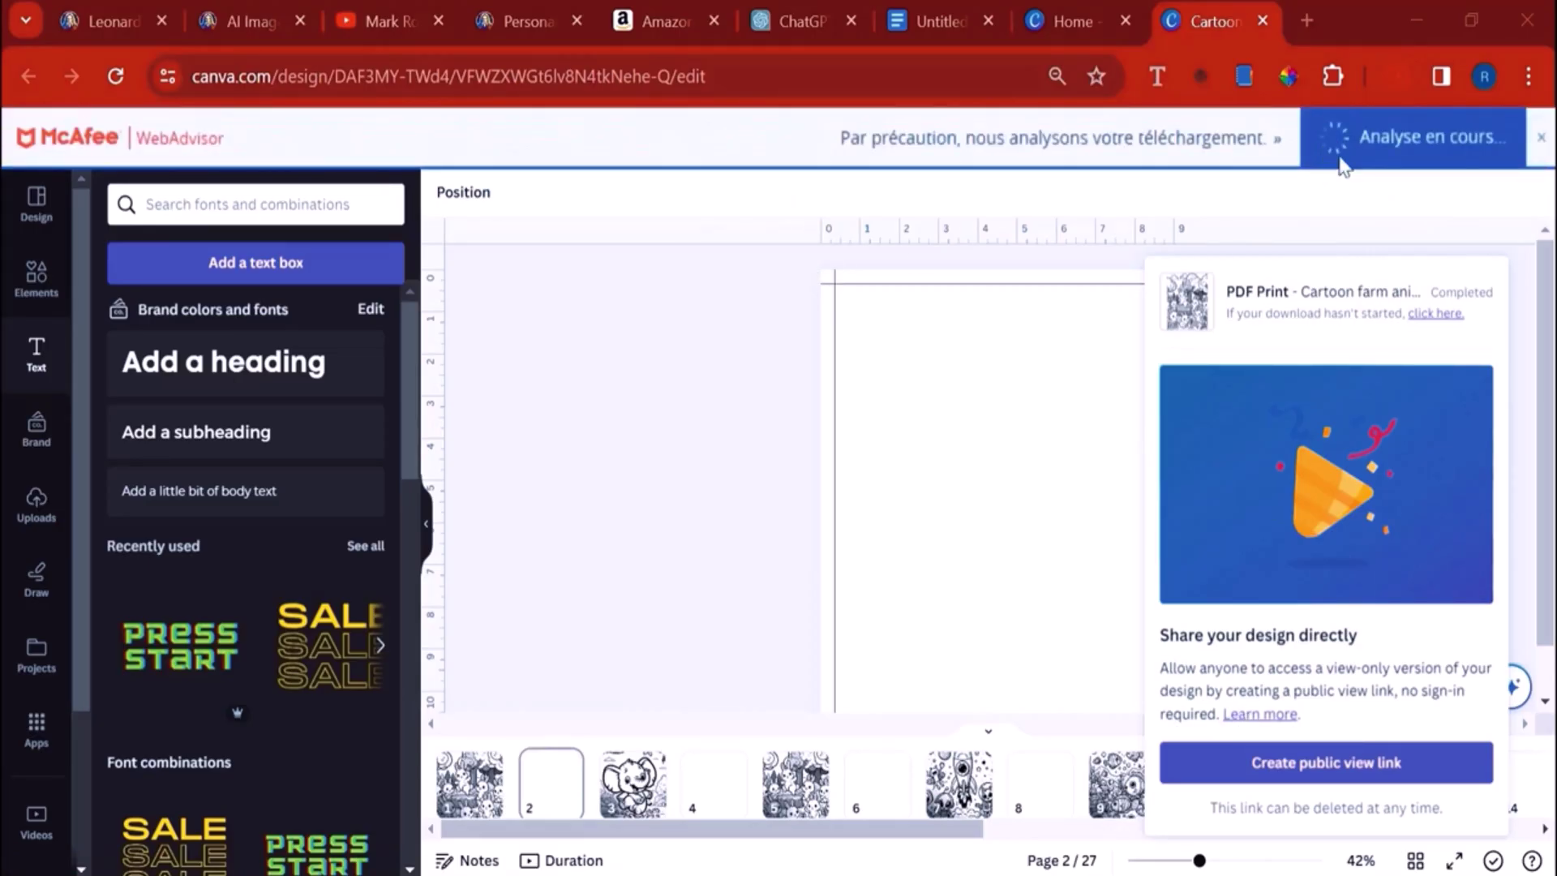
Step: Close the coloring book design and dismiss the custom size form on the home page
left_click(926, 396)
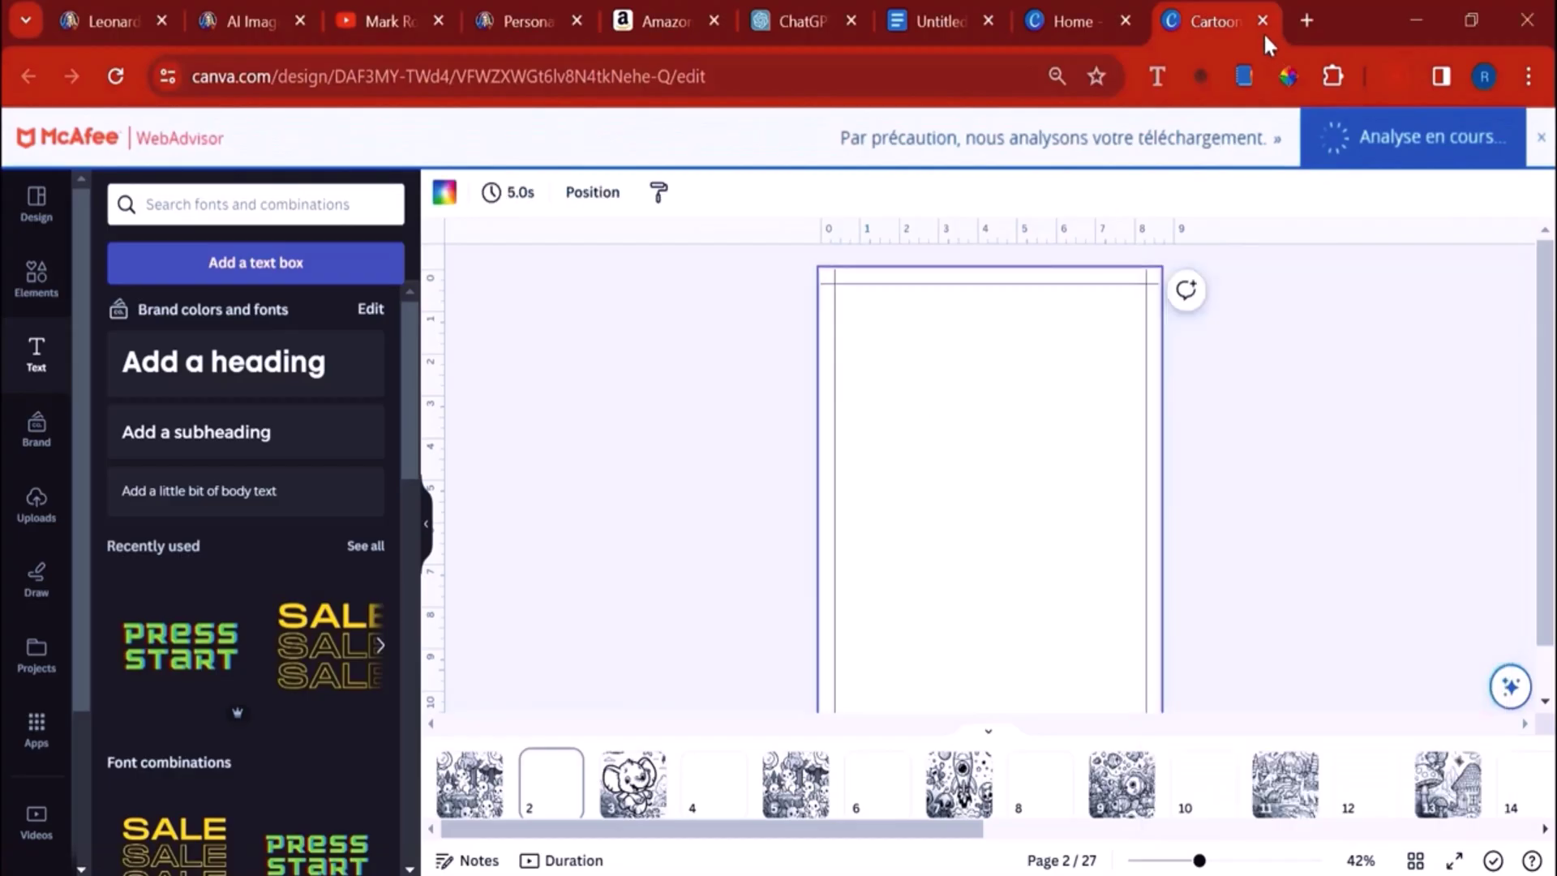
key("ctrl+w")
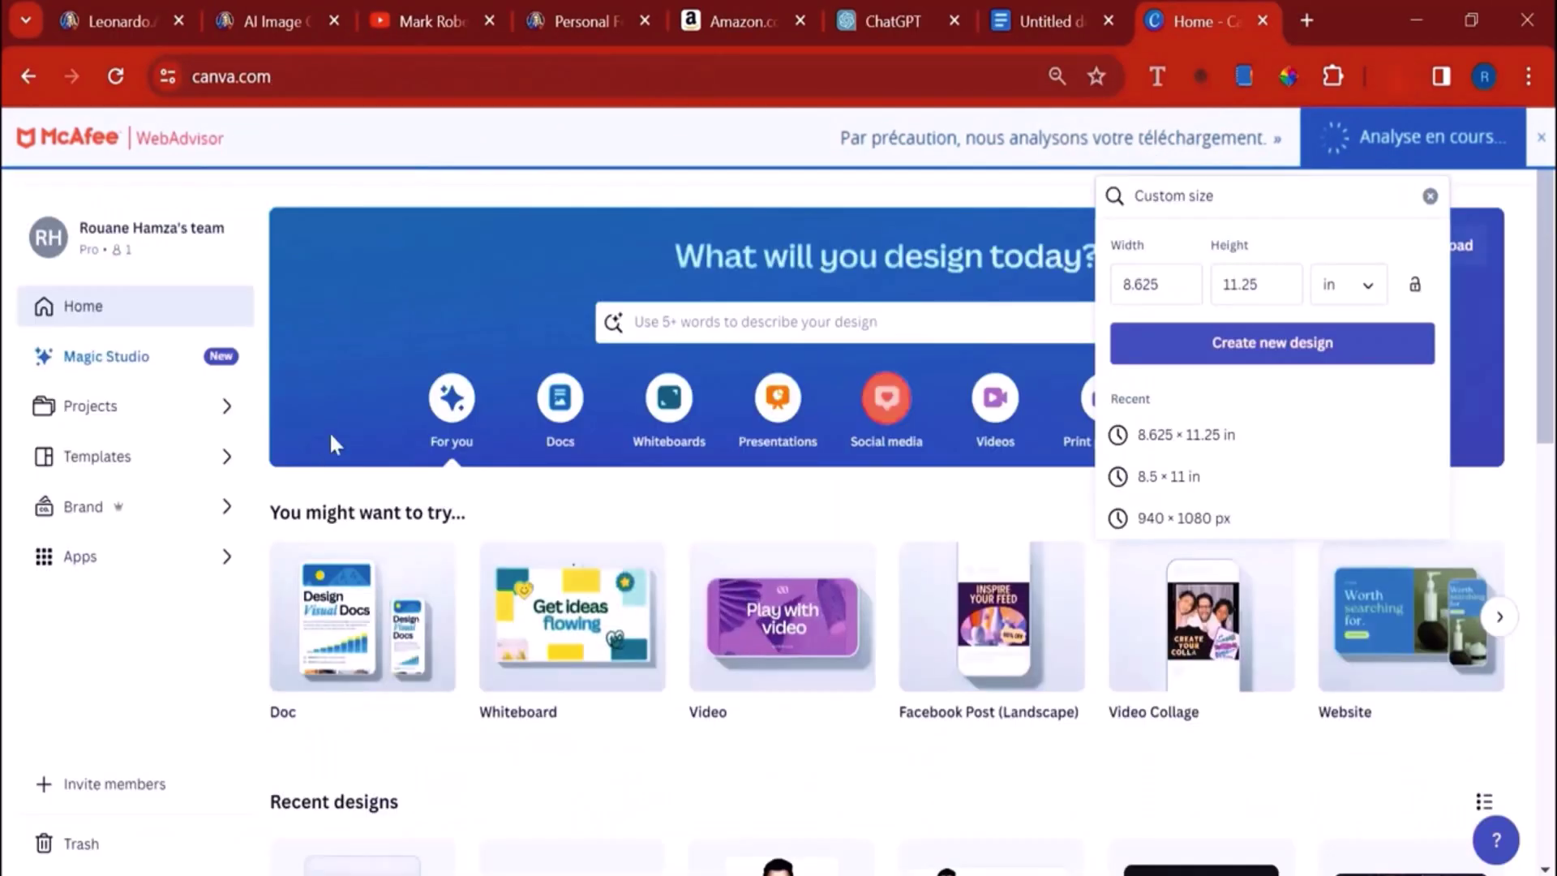
left_click(358, 317)
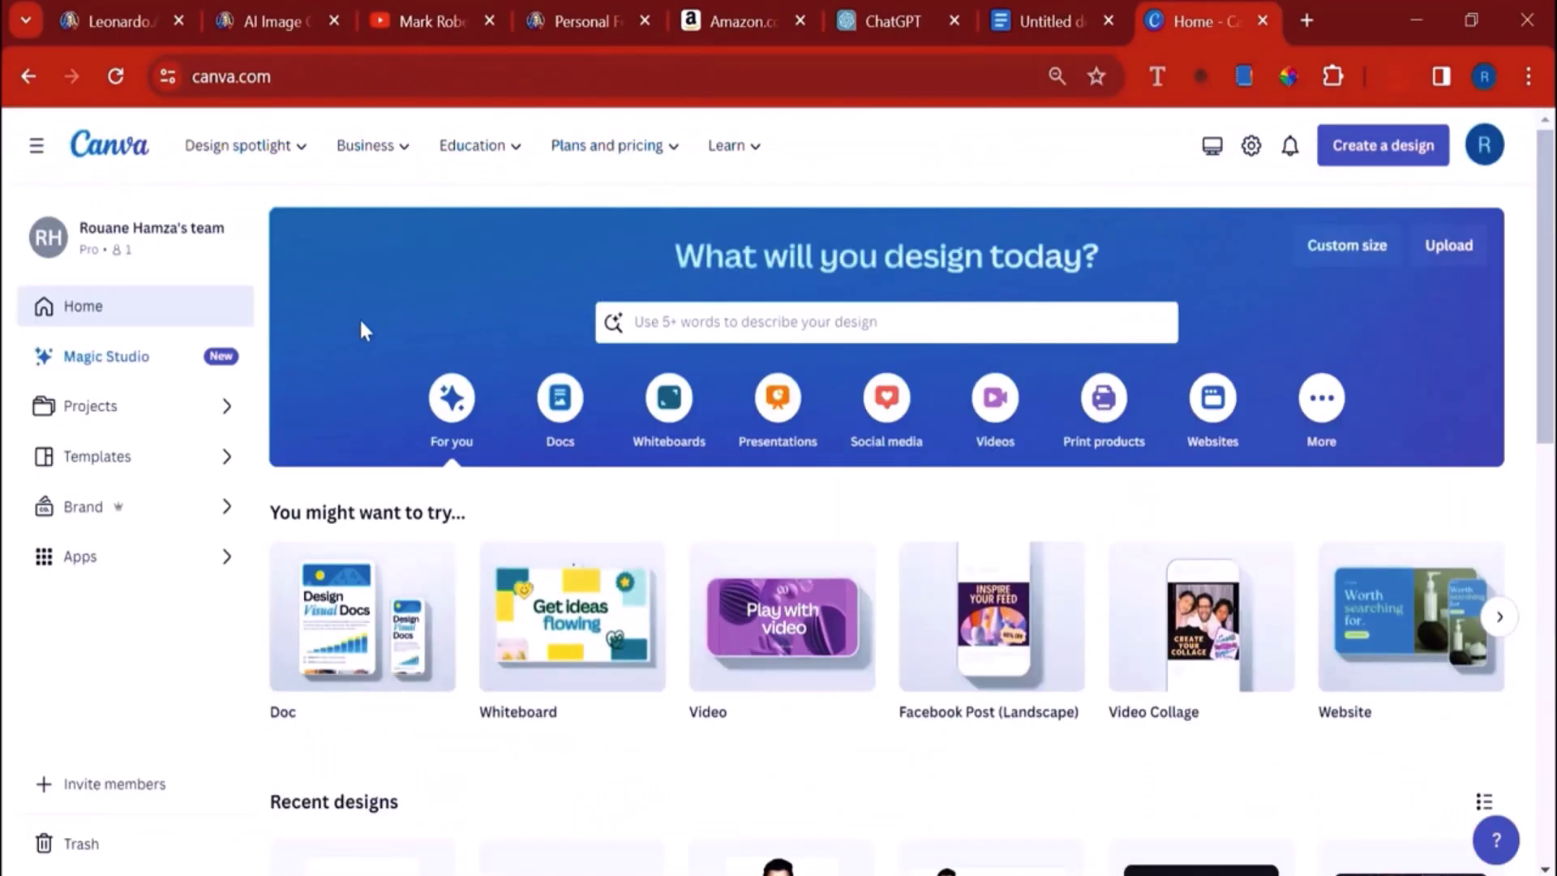